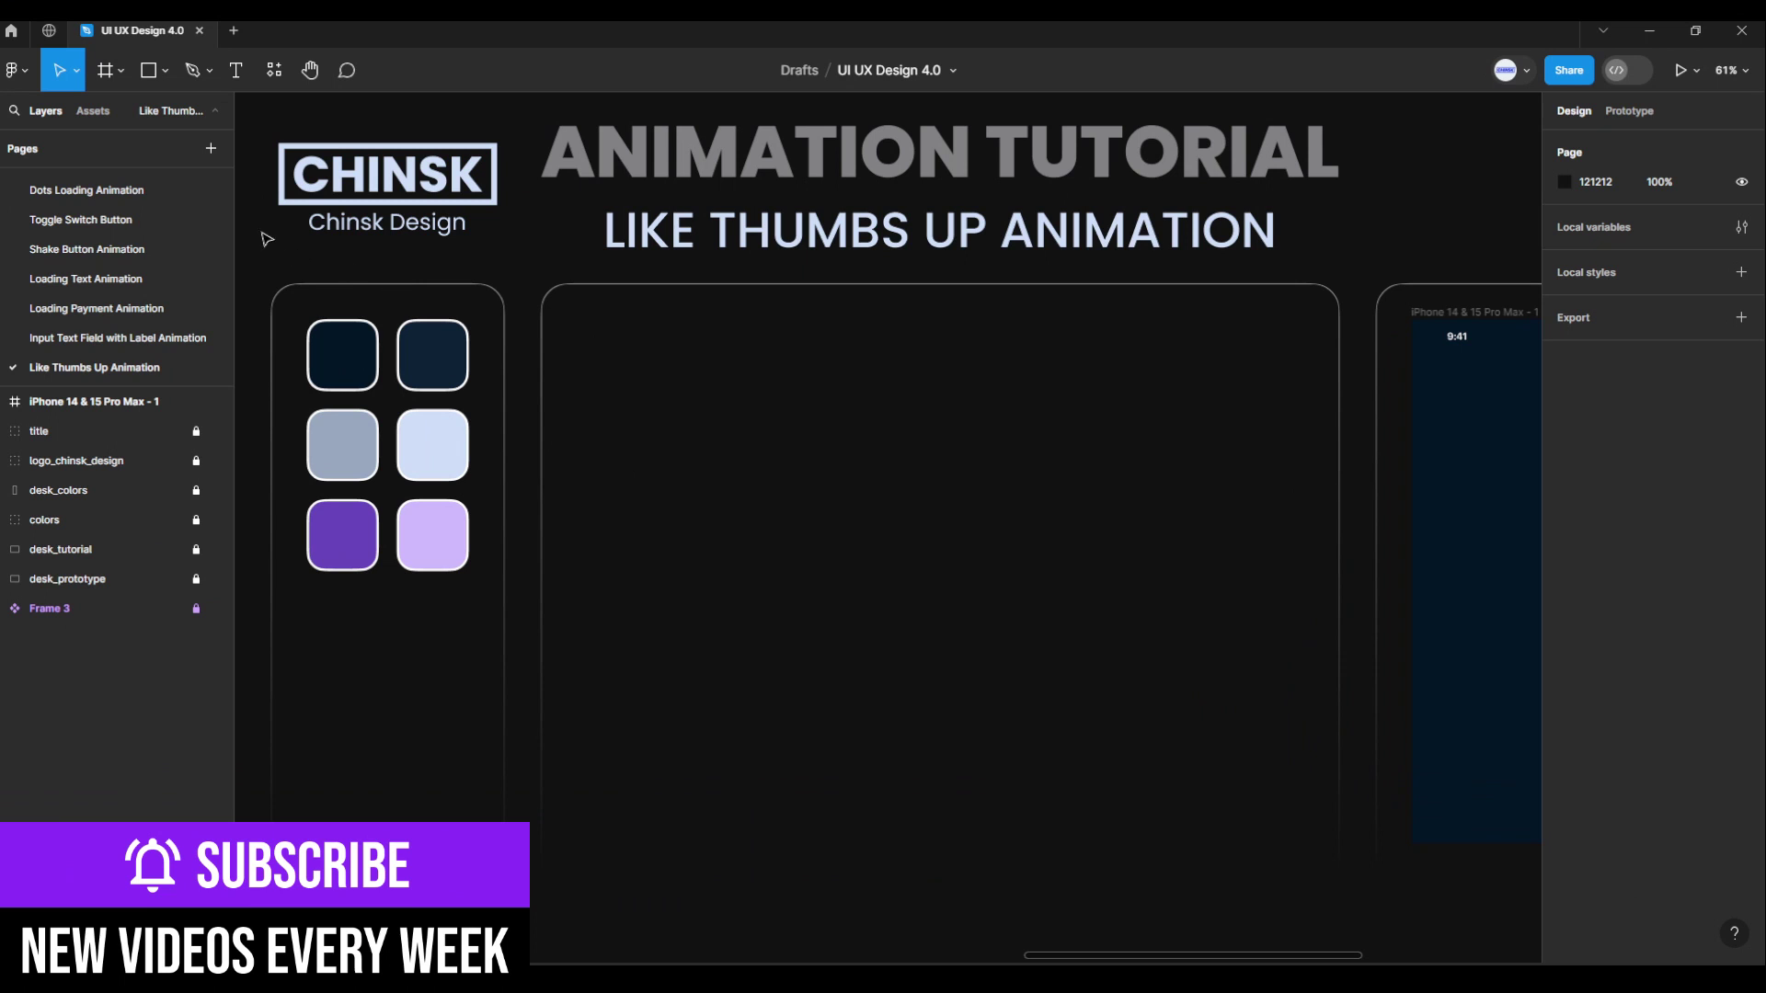
Create a new frame 151 wide in the tutorial area.
{"action": "left_click", "coordinate": [125, 76]}
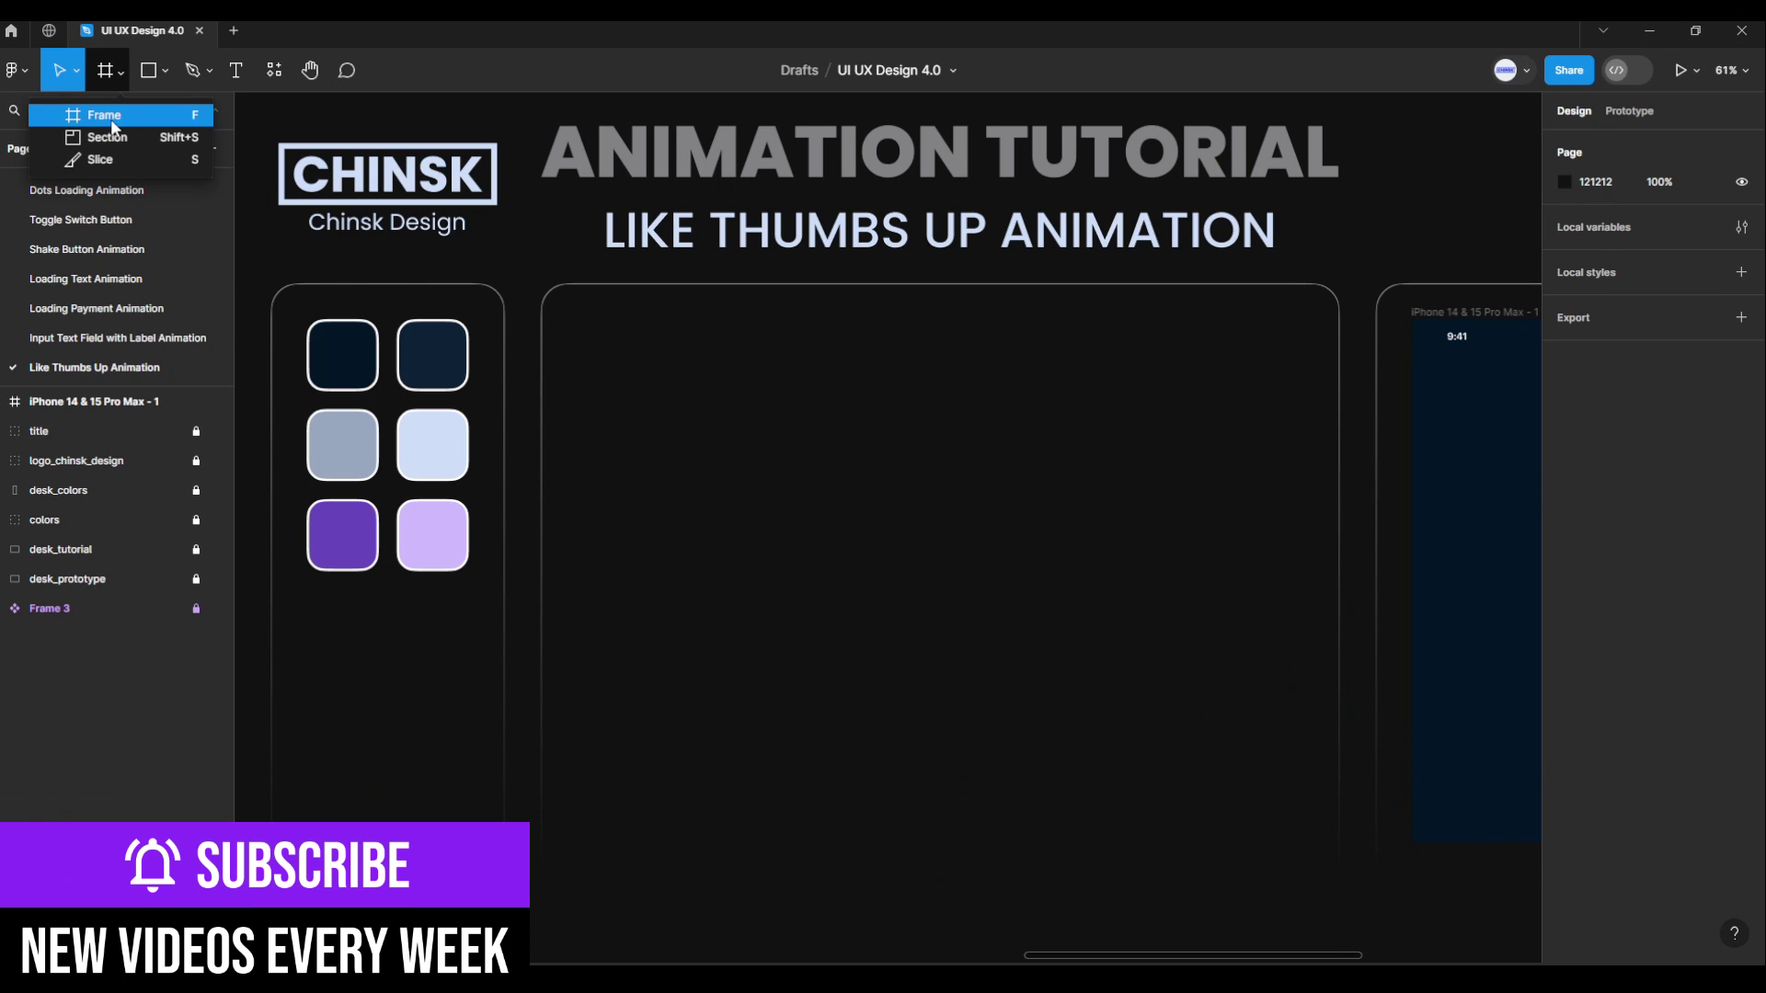
{"action": "left_click", "coordinate": [110, 119]}
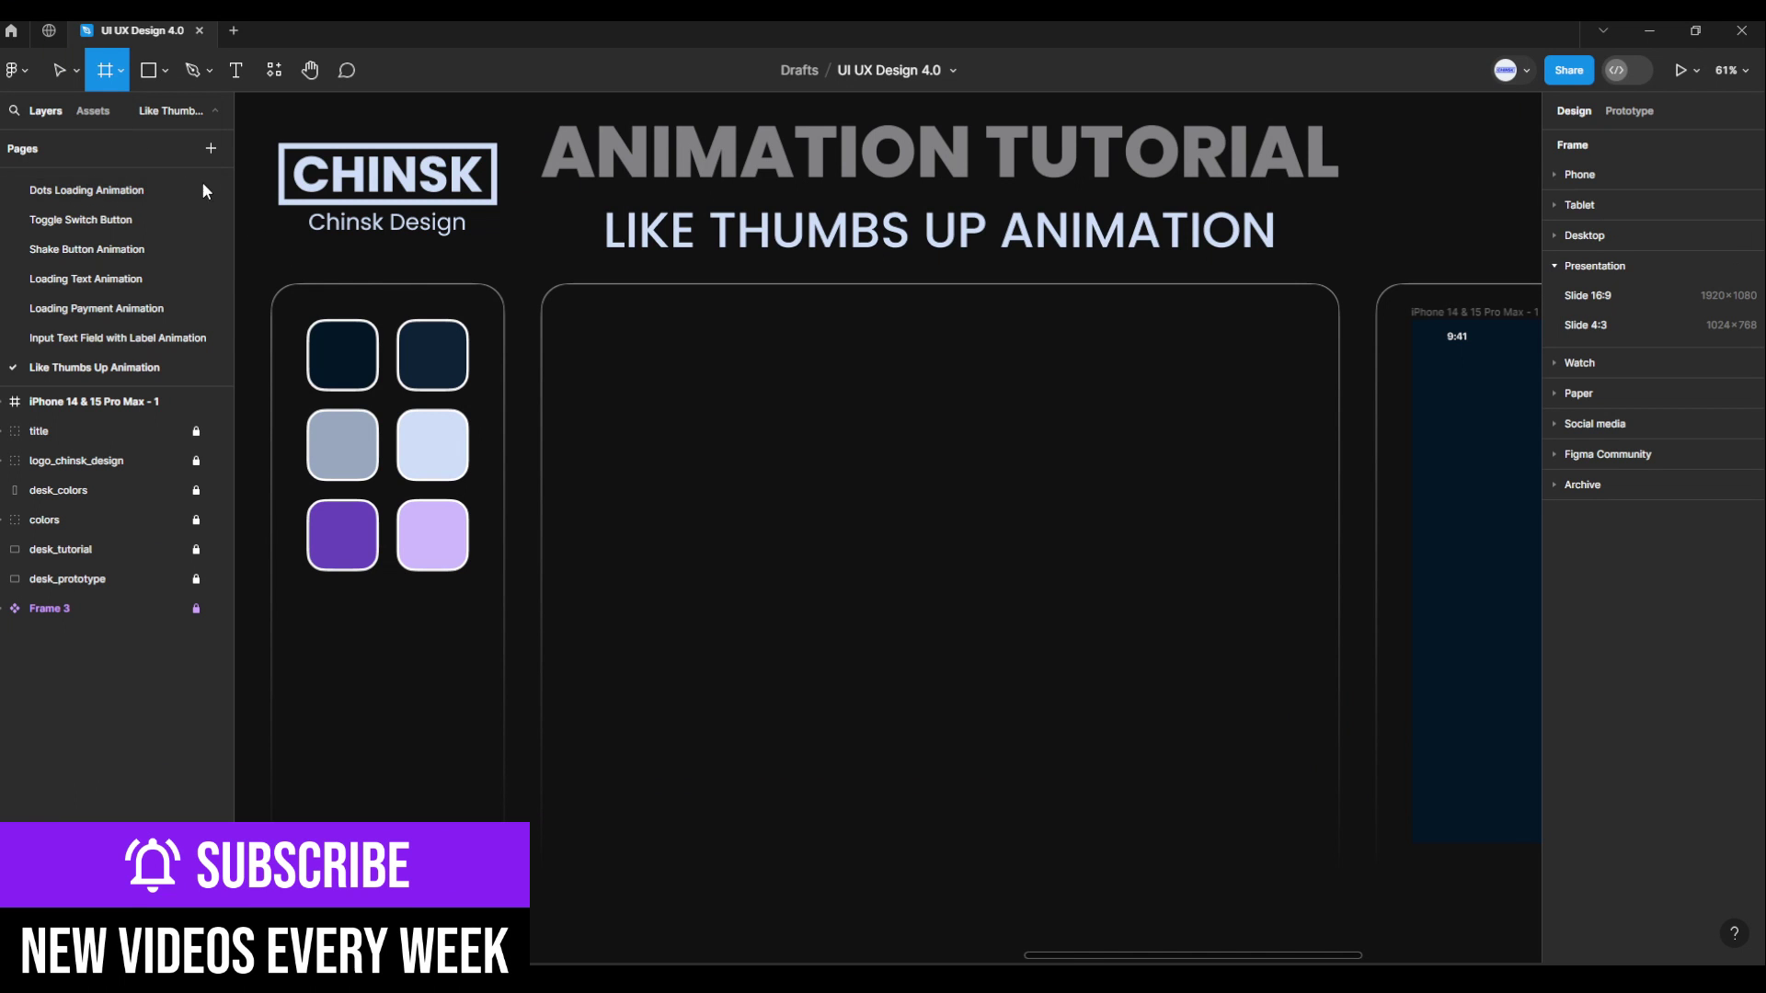
{"action": "left_click", "coordinate": [904, 506]}
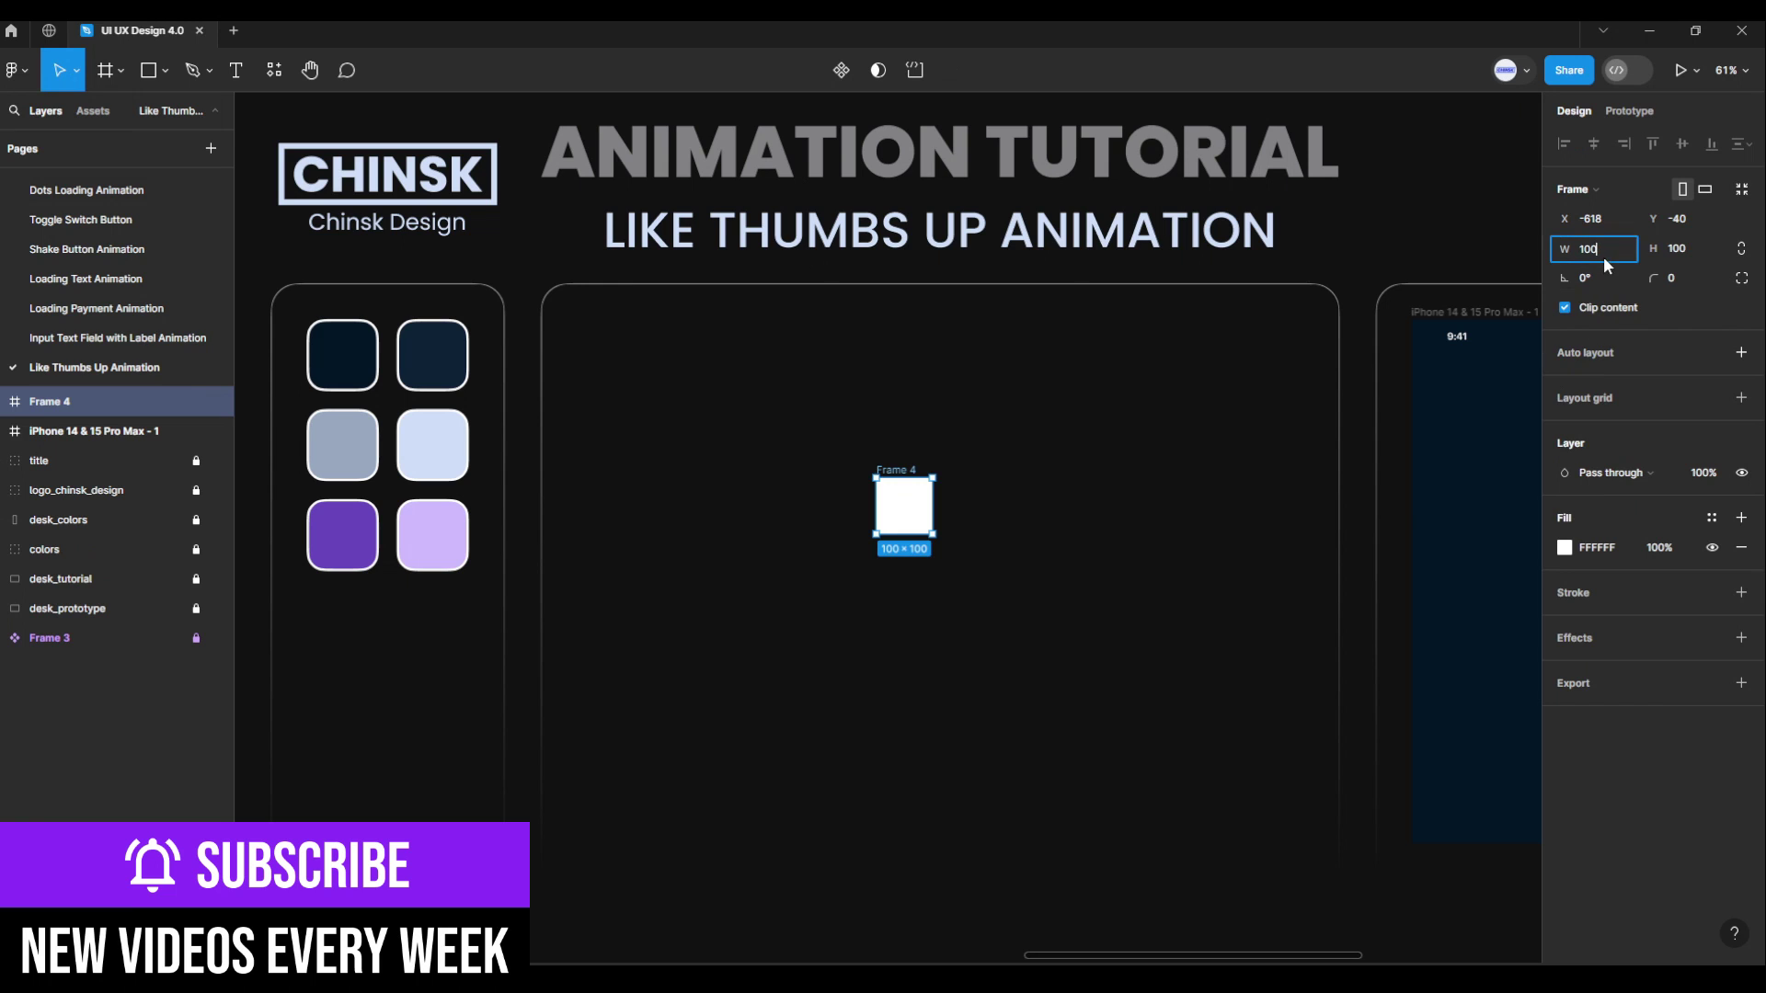
{"action": "type", "text": "151"}
{"action": "key", "text": "Return"}
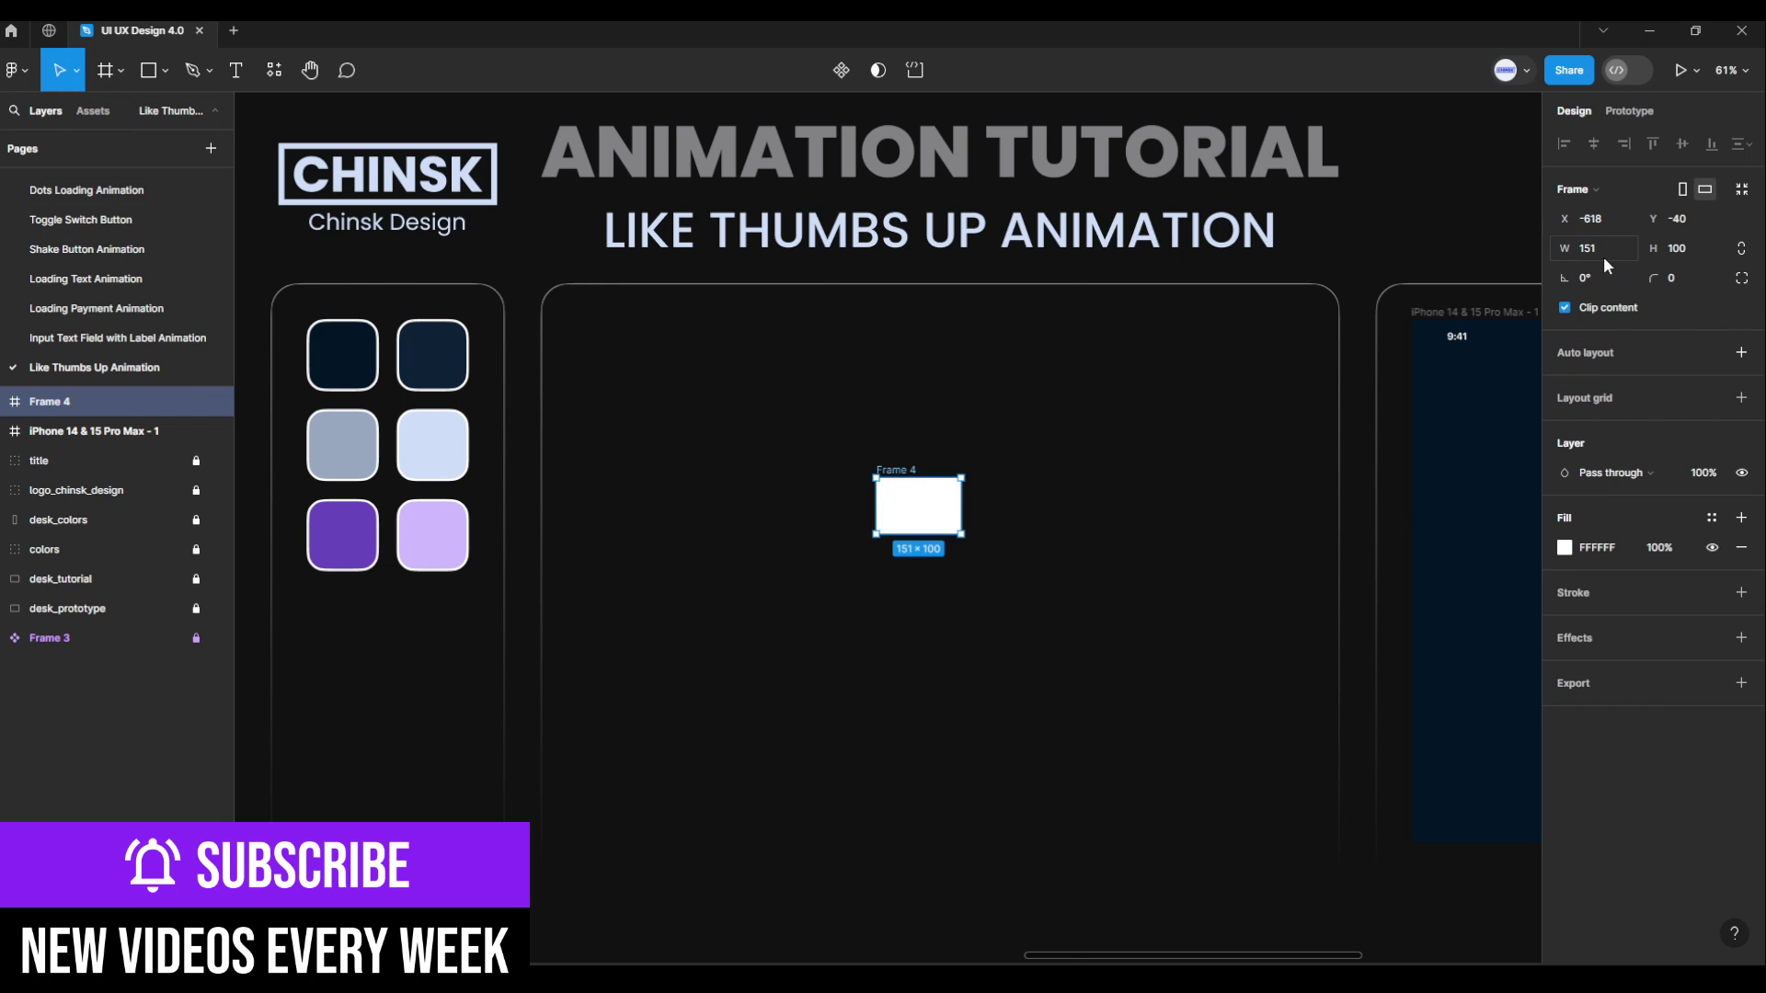
Fill the frame with dark navy 031525 sampled from the palette swatch.
{"action": "left_click", "coordinate": [1566, 548]}
{"action": "left_click", "coordinate": [1348, 743]}
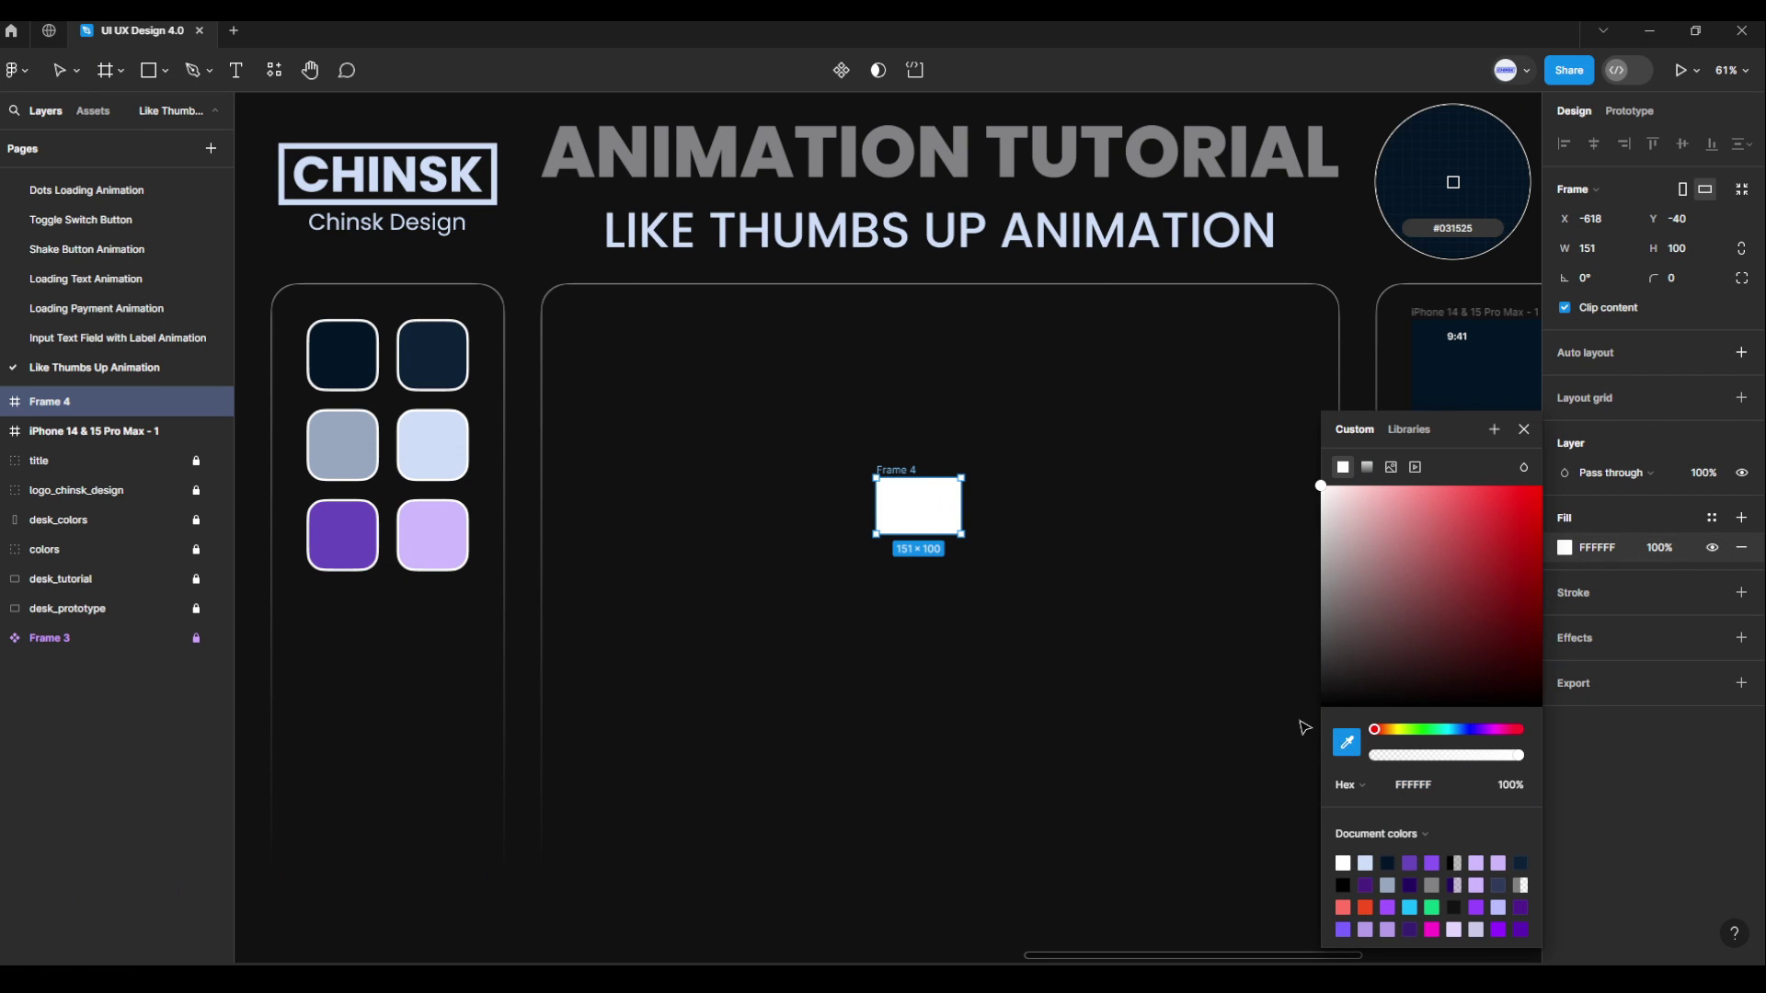
{"action": "scroll", "coordinate": [1104, 607], "scroll_direction": "right", "scroll_amount": 5}
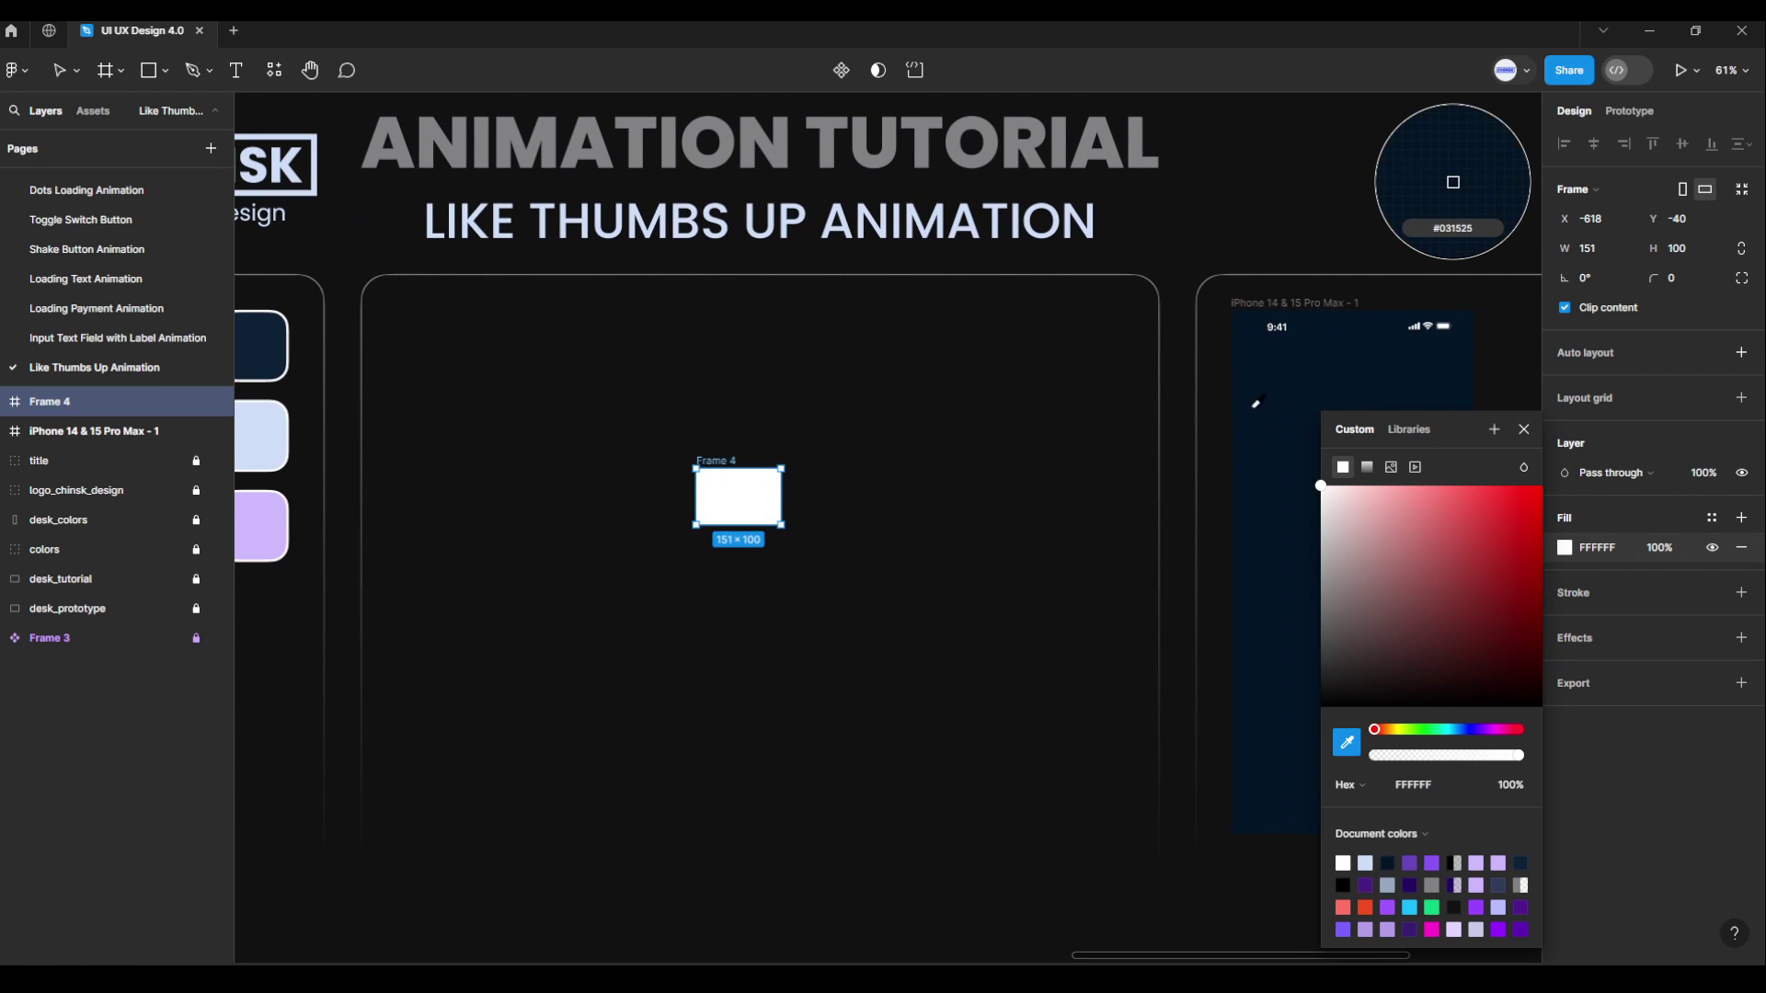
{"action": "left_click", "coordinate": [1284, 393]}
{"action": "left_click", "coordinate": [1113, 547]}
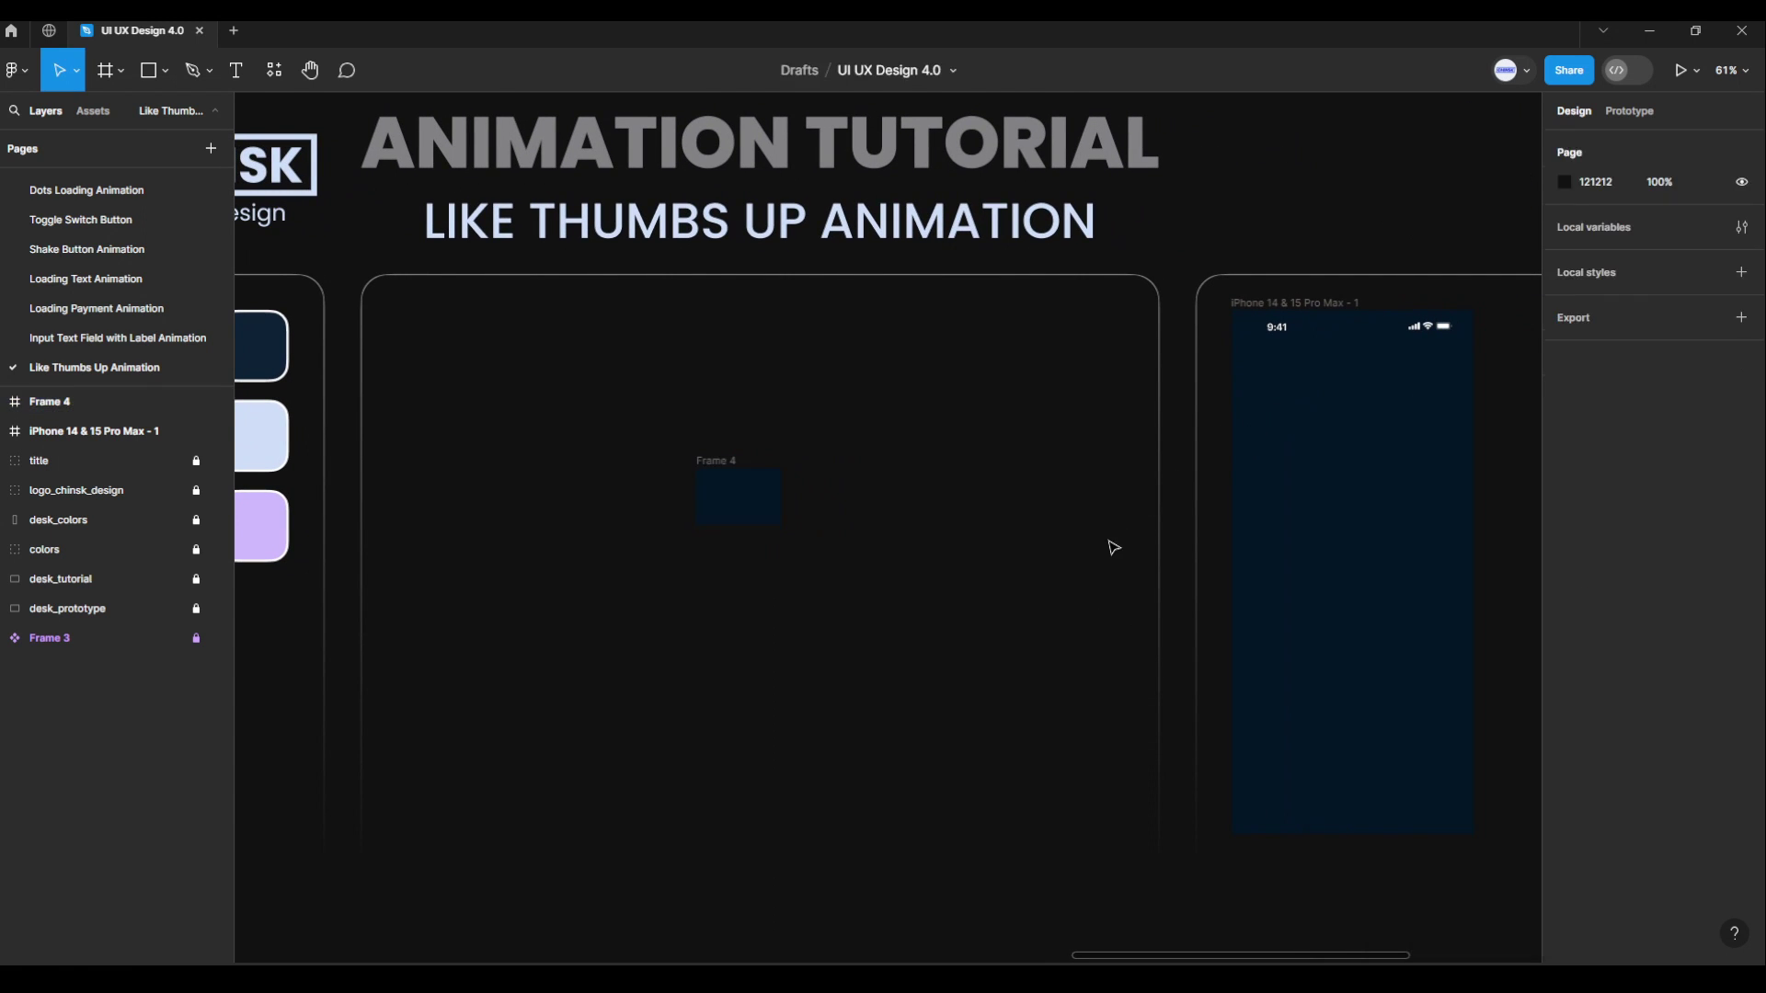
Move the frame higher in the tutorial area and rename it Like.
{"action": "left_click_drag", "start_coordinate": [692, 475], "coordinate": [720, 342]}
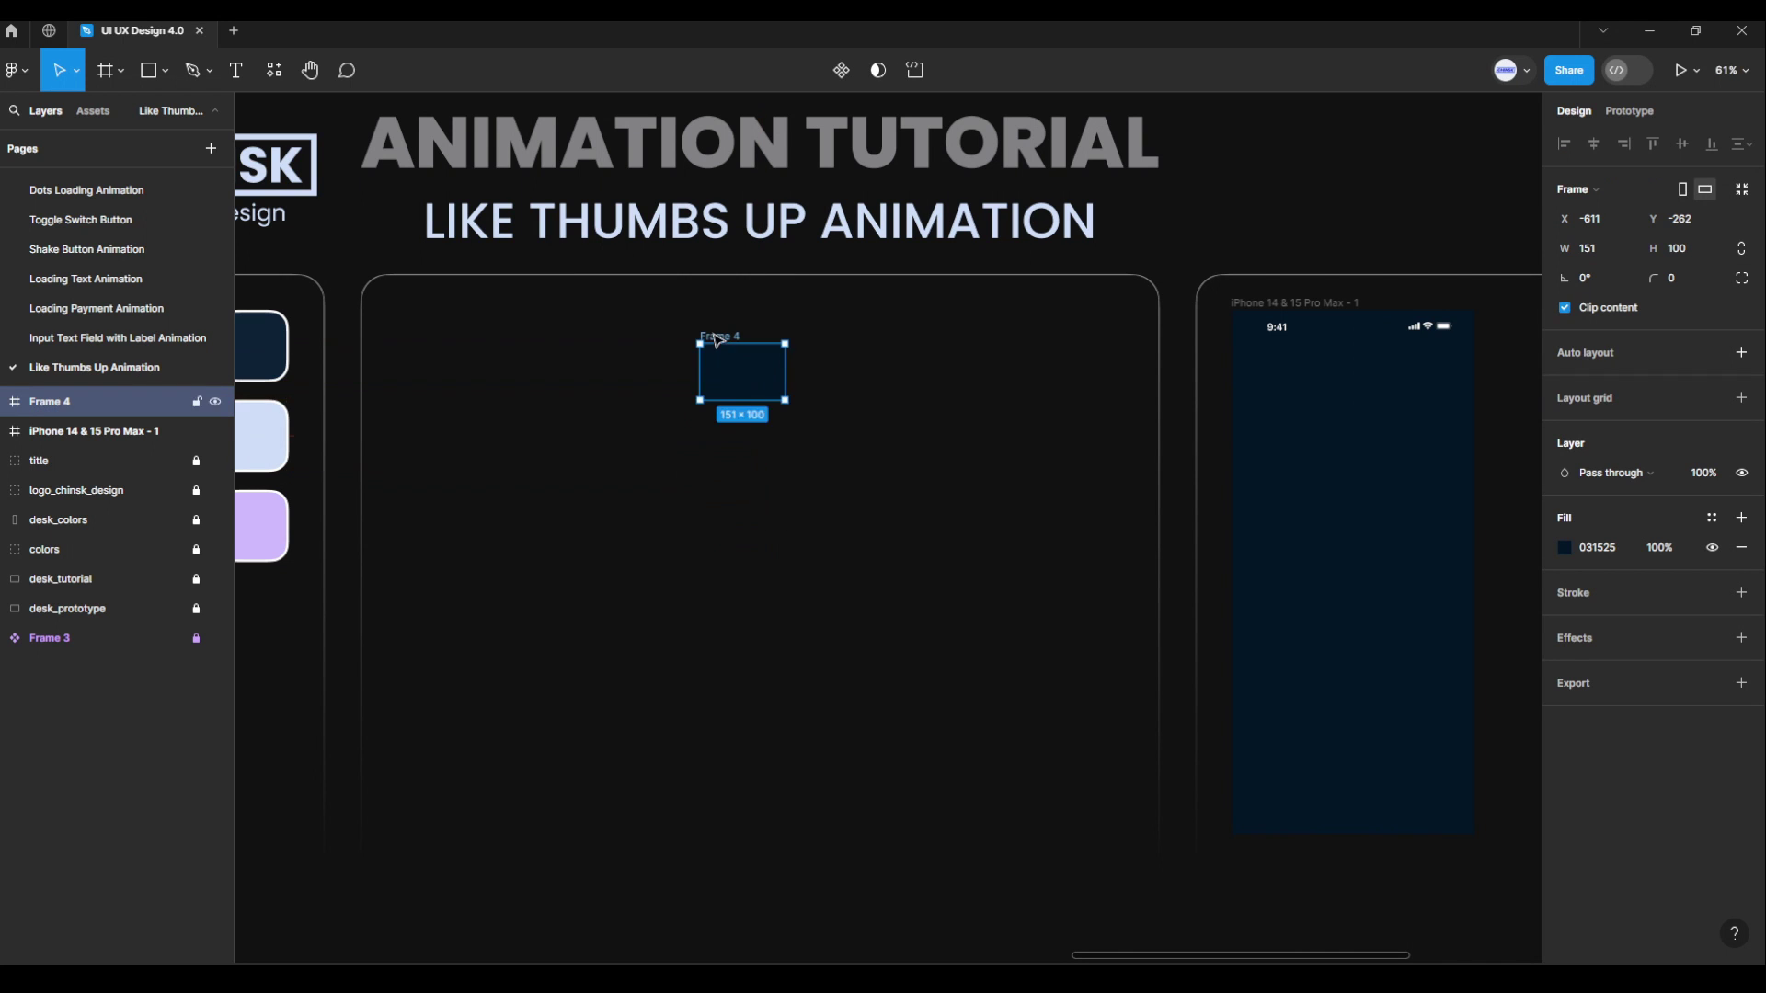
{"action": "scroll", "coordinate": [685, 394], "scroll_direction": "up", "scroll_amount": 5, "text": "ctrl"}
{"action": "scroll", "coordinate": [759, 441], "scroll_direction": "up", "scroll_amount": 1, "text": "ctrl"}
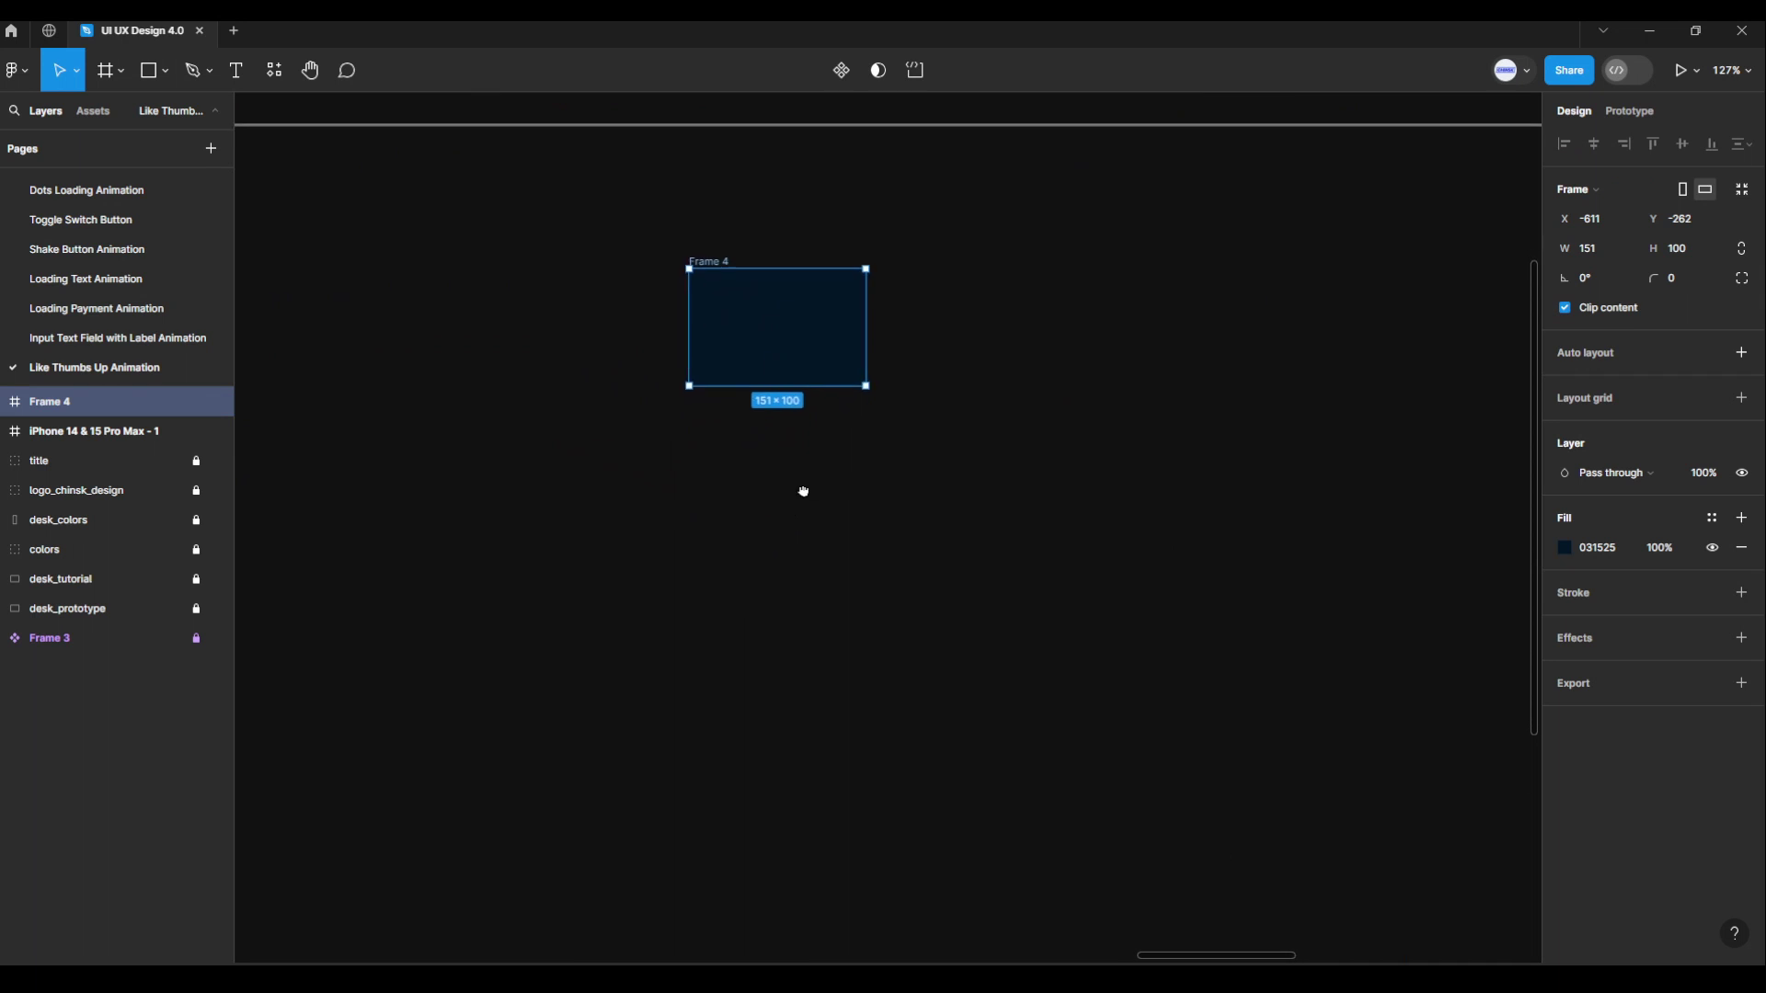
{"action": "left_click_drag", "start_coordinate": [828, 517], "coordinate": [890, 486]}
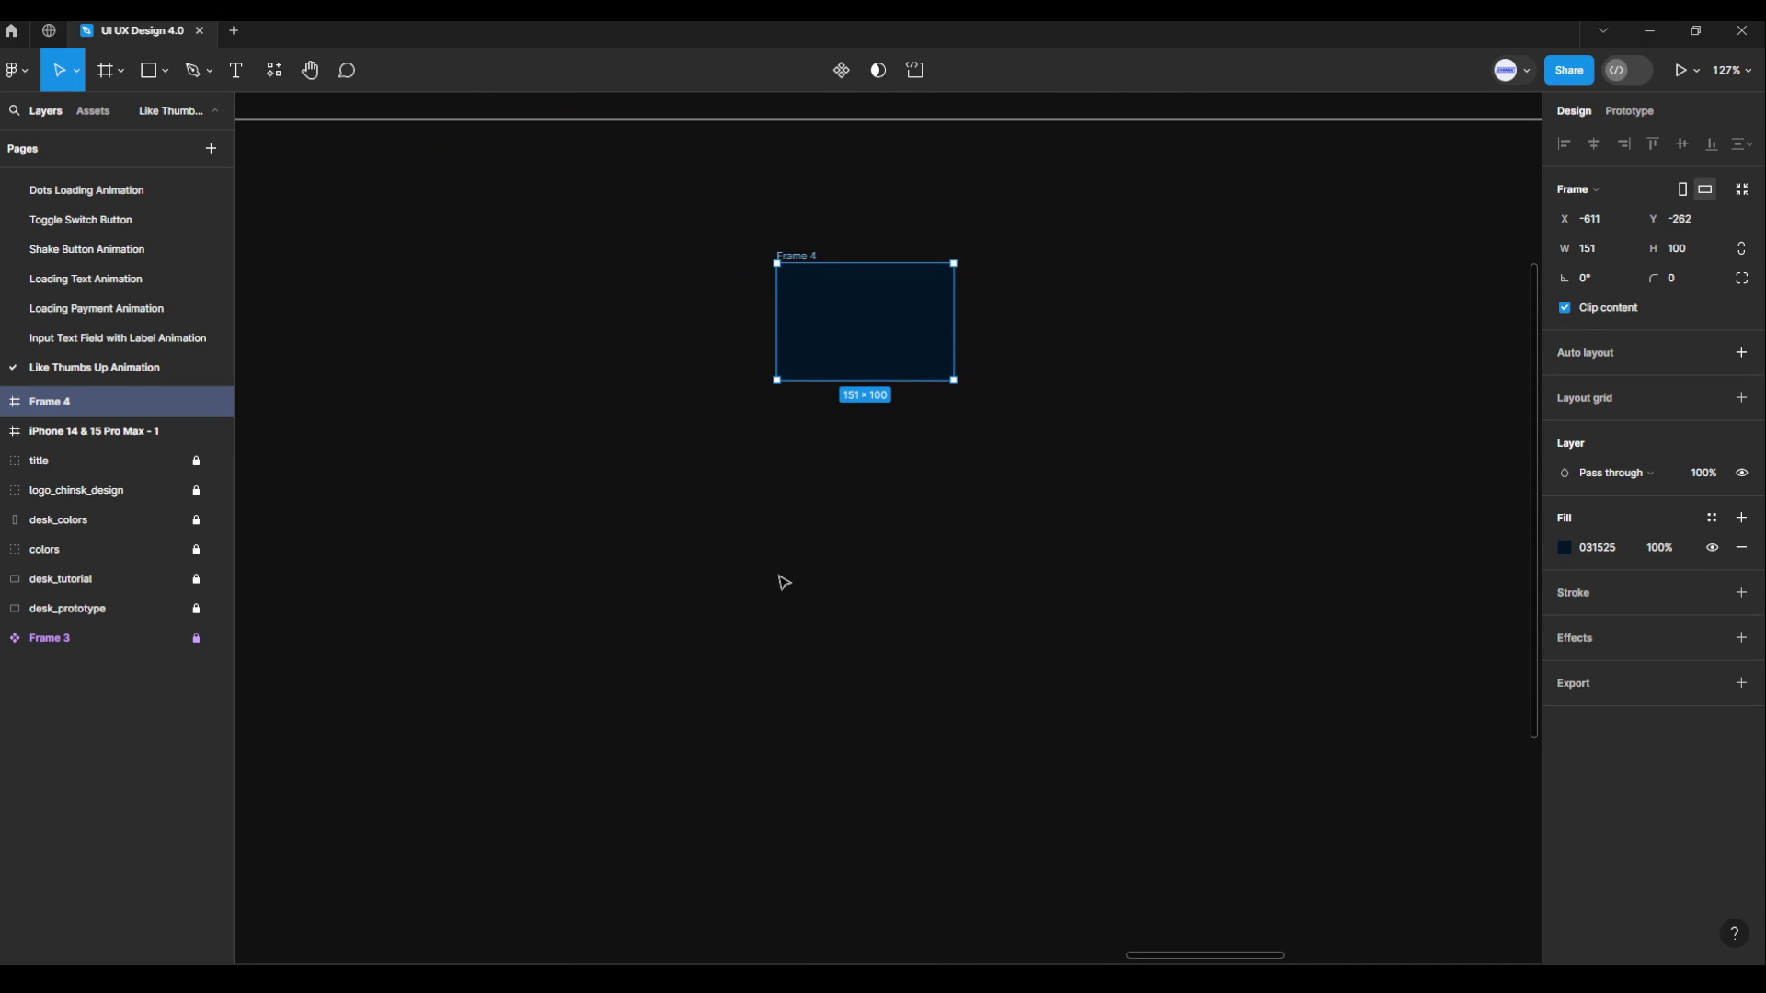
{"action": "double_click", "coordinate": [66, 405]}
{"action": "type", "text": "Lik"}
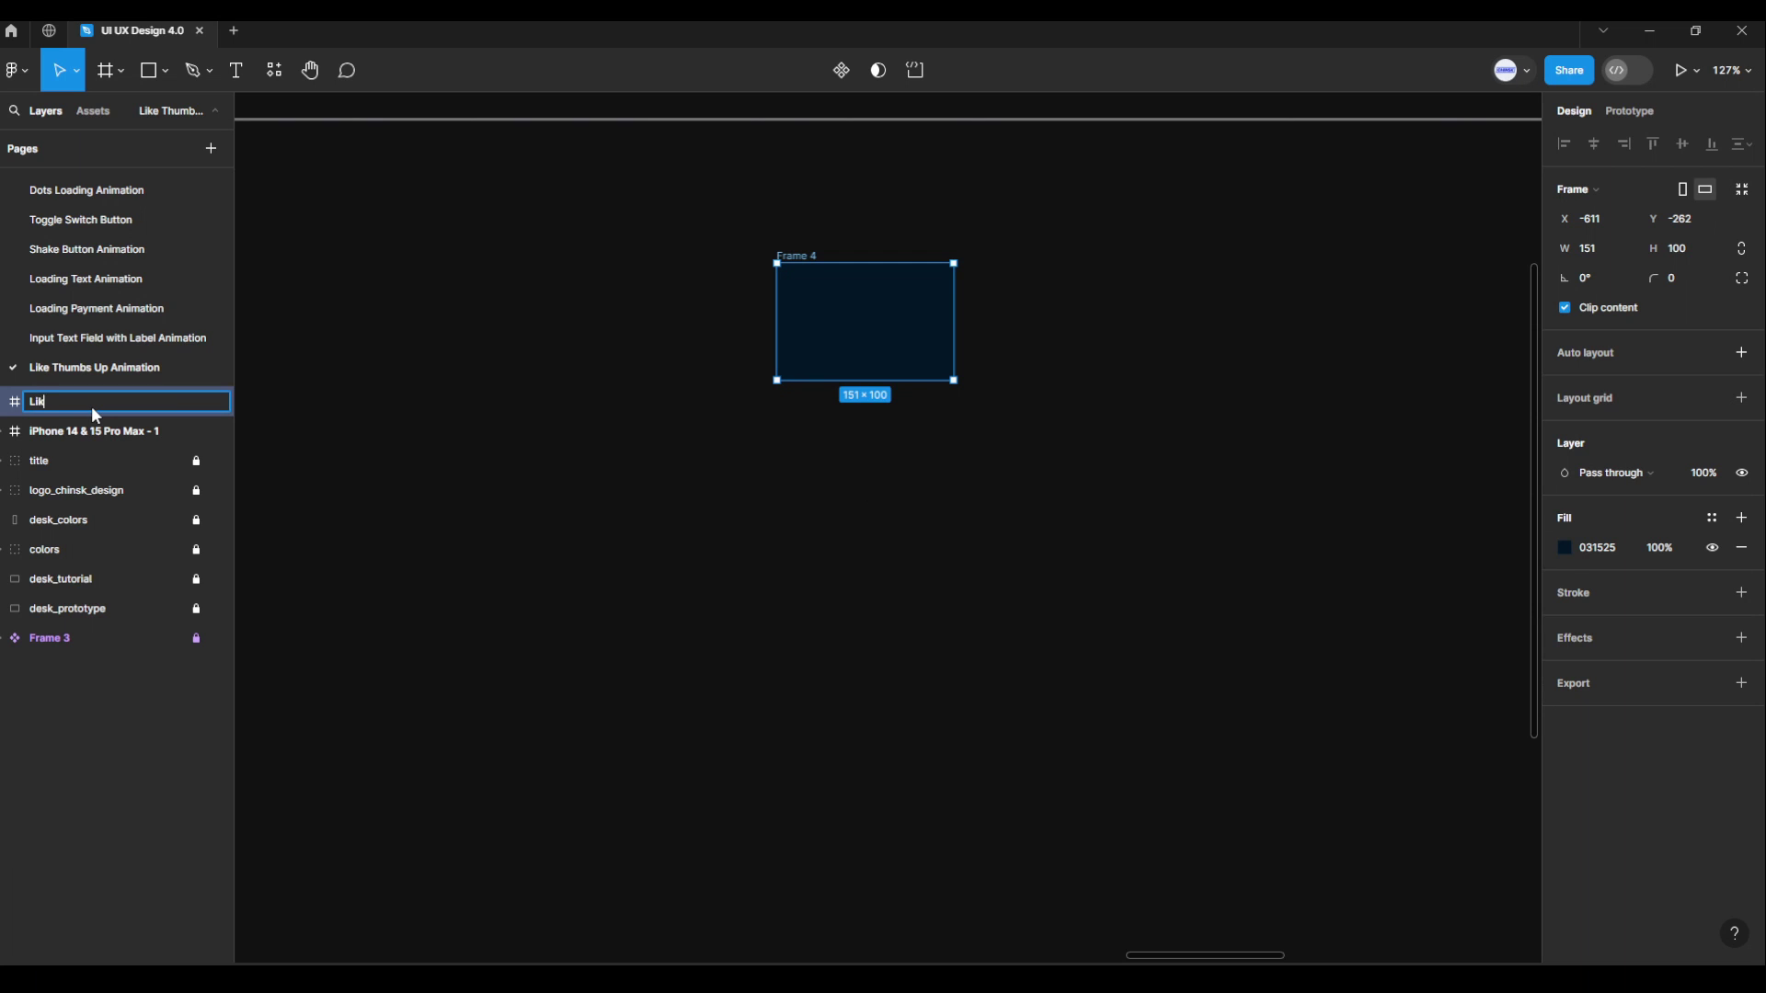
{"action": "type", "text": "e"}
{"action": "key", "text": "Return"}
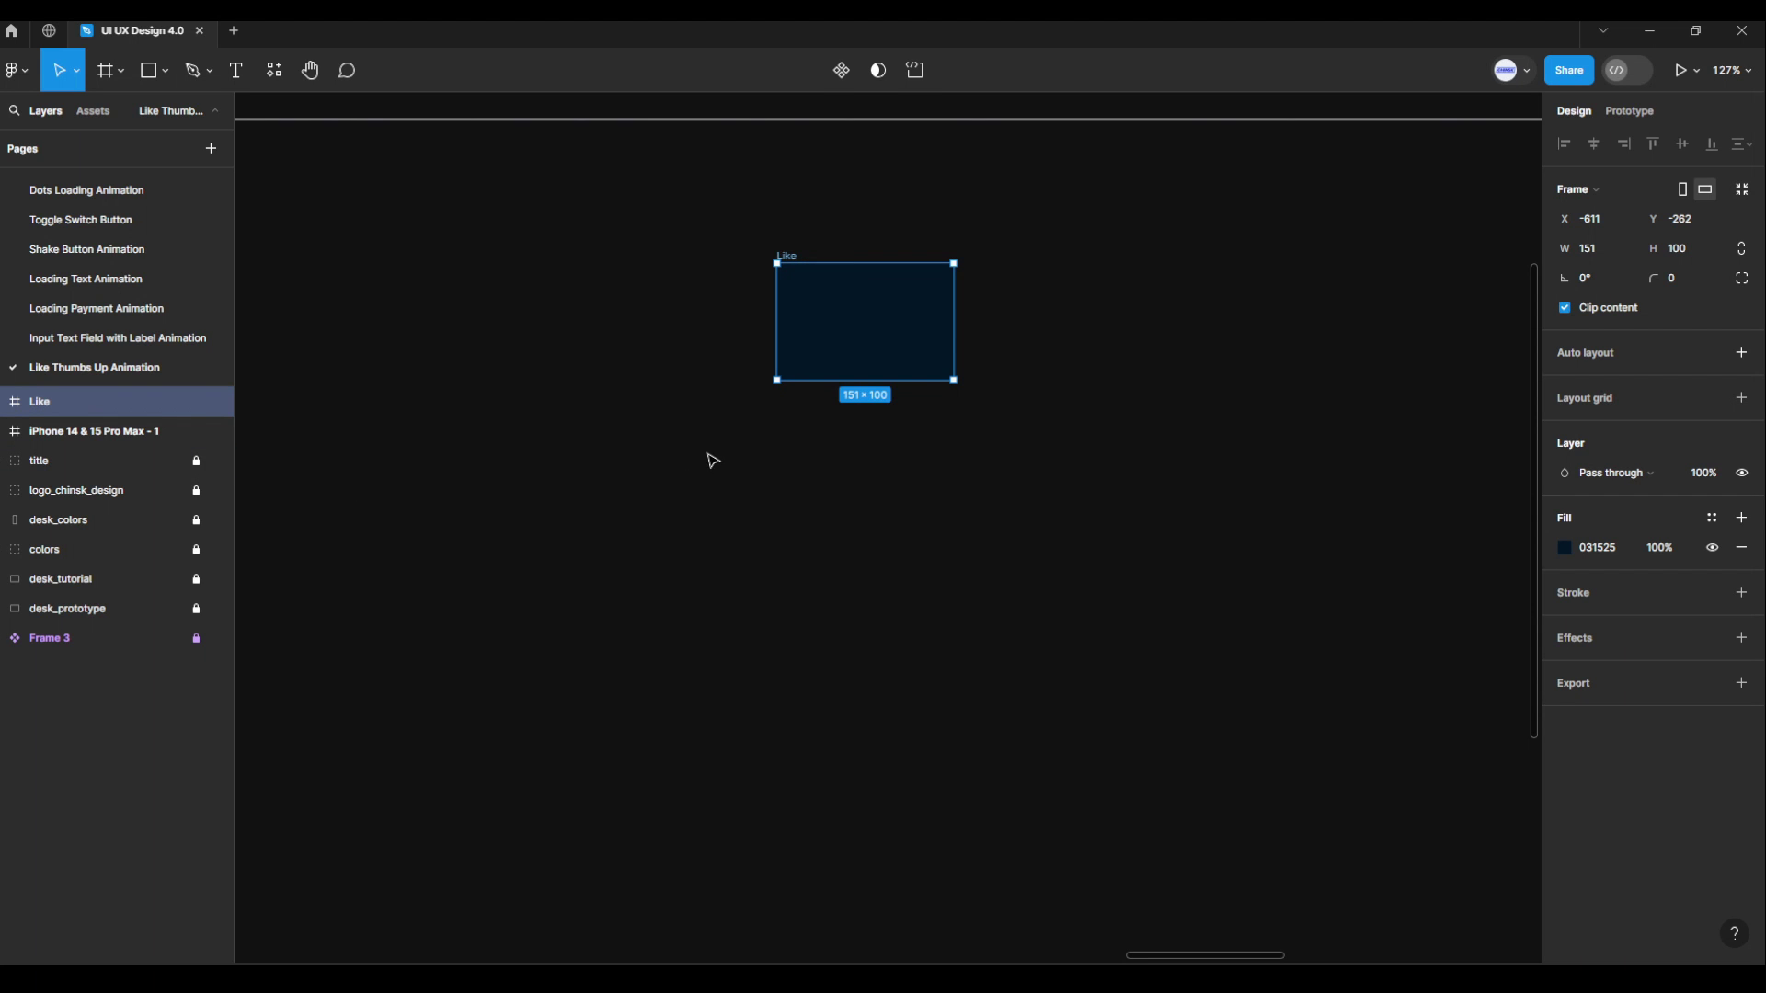
{"action": "right_click", "coordinate": [705, 450]}
{"action": "mouse_move", "coordinate": [773, 609]}
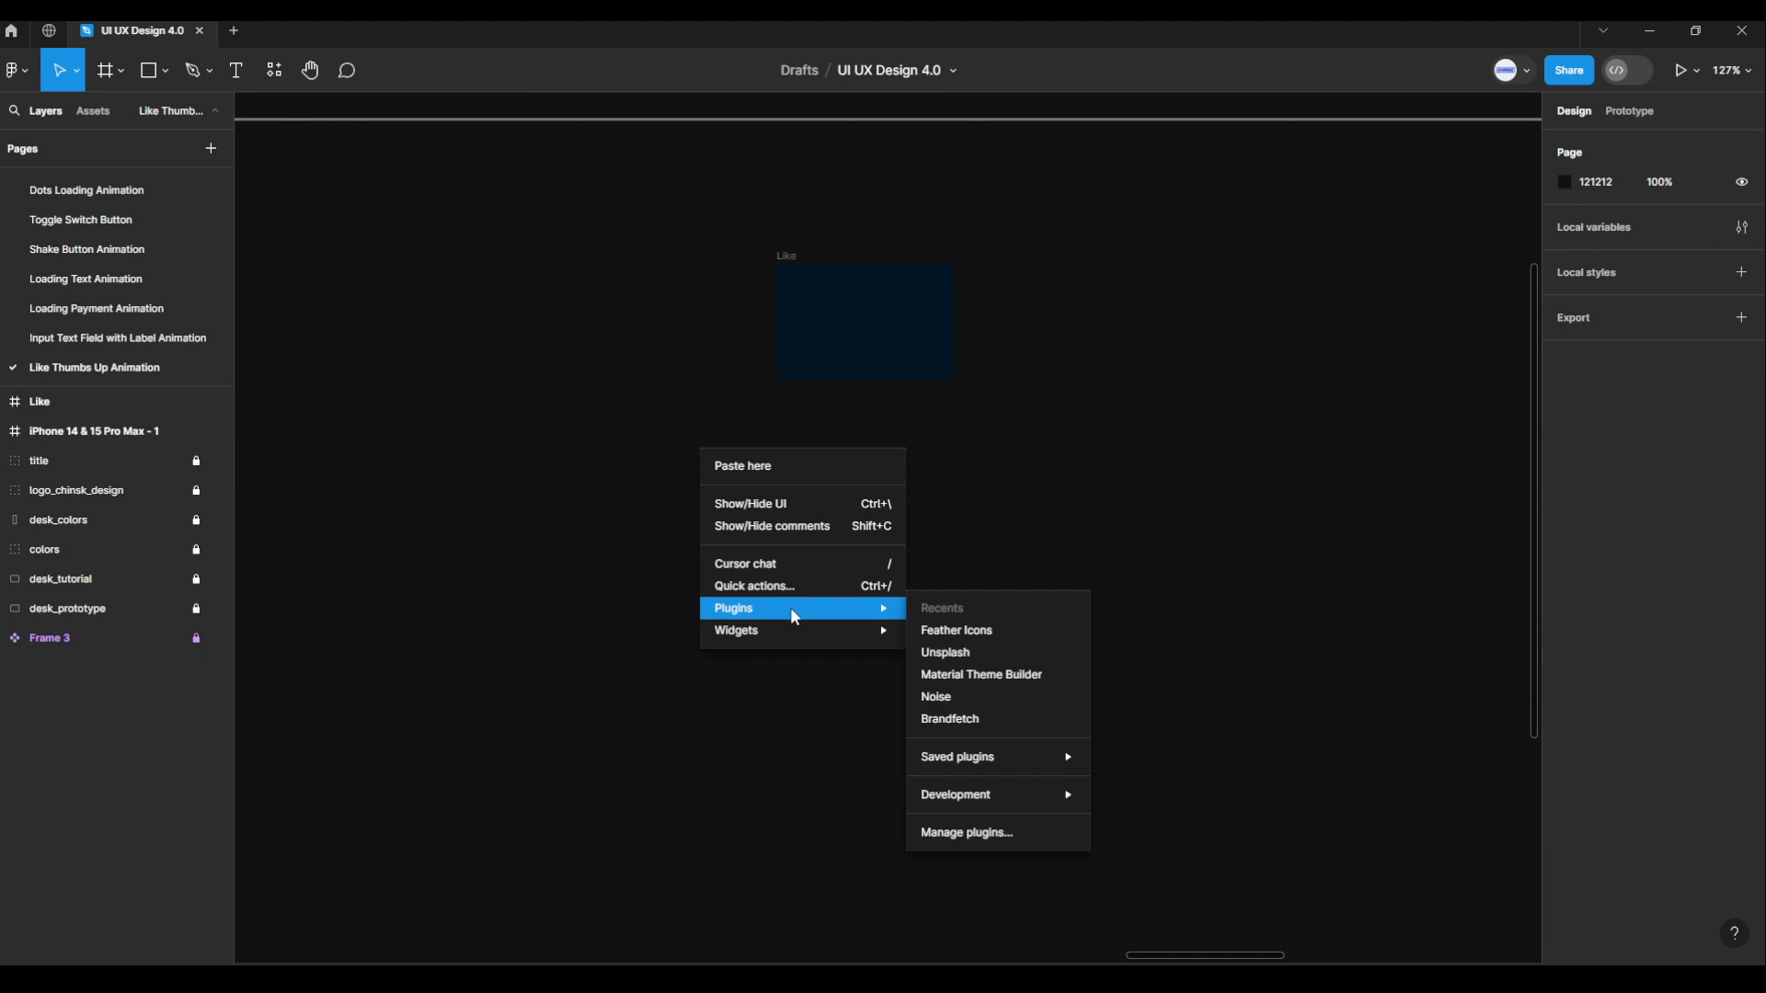
Insert the thumbs-up icon from Feather Icons by searching 'like', then close the plugin.
{"action": "left_click", "coordinate": [944, 632]}
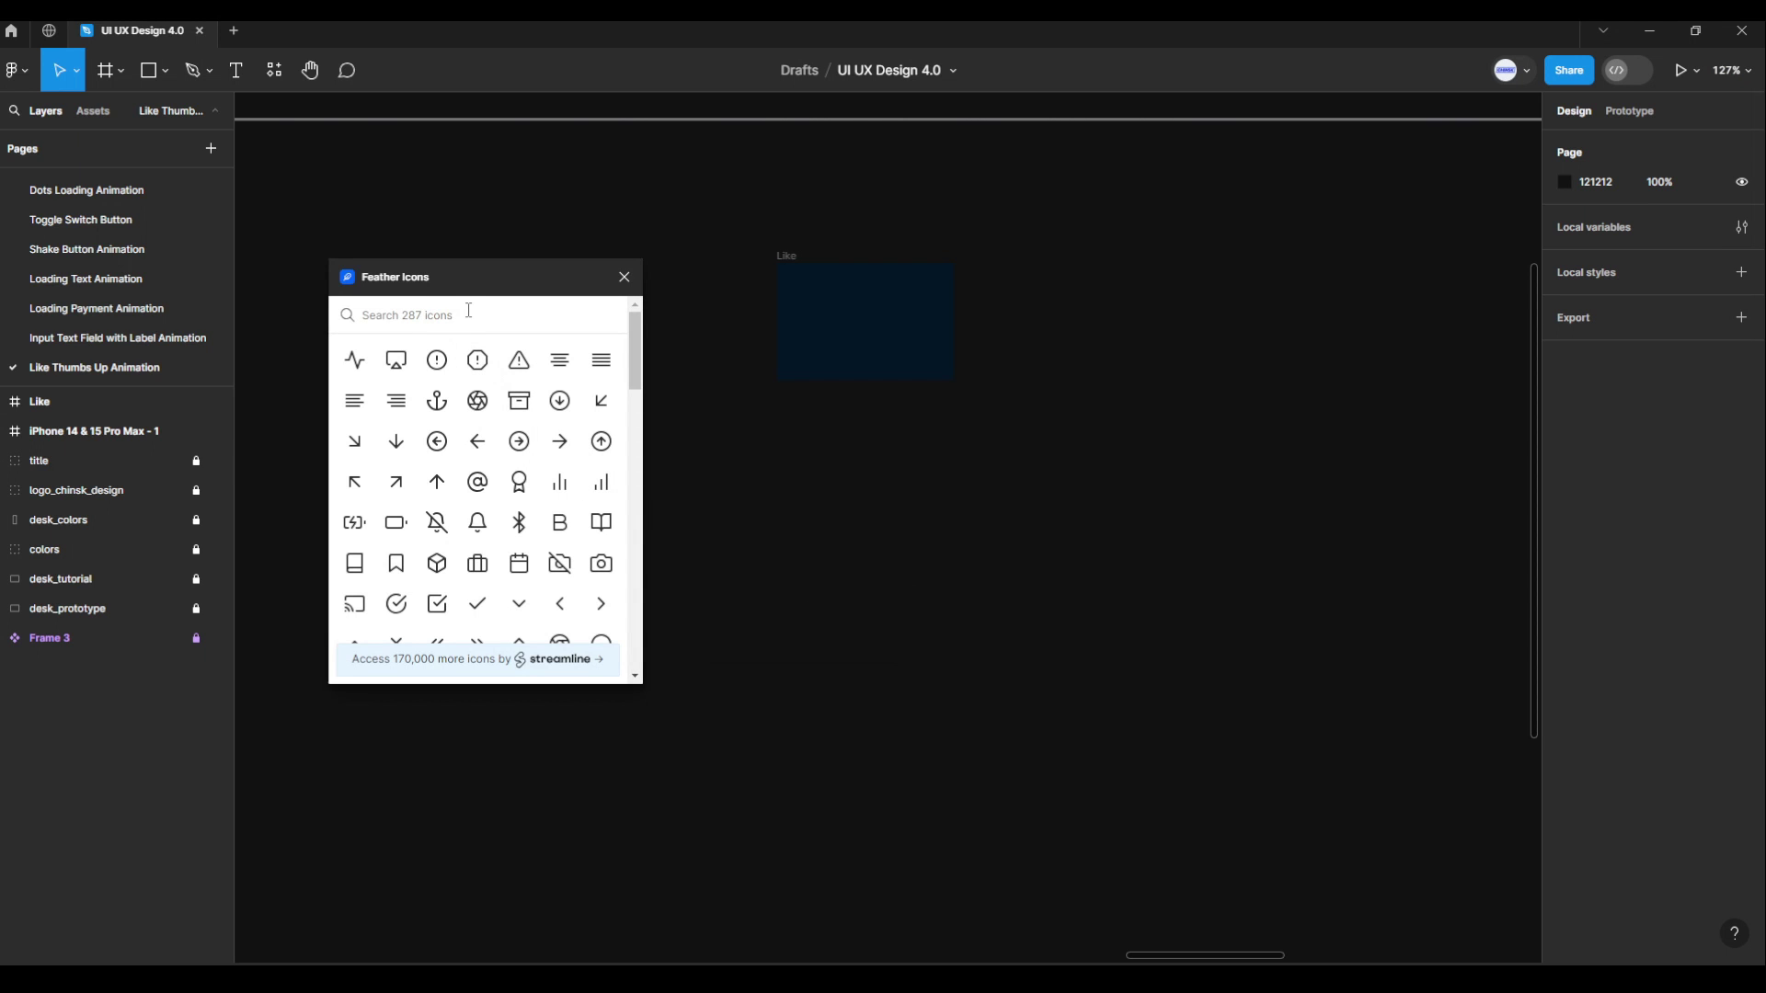
{"action": "type", "text": "like"}
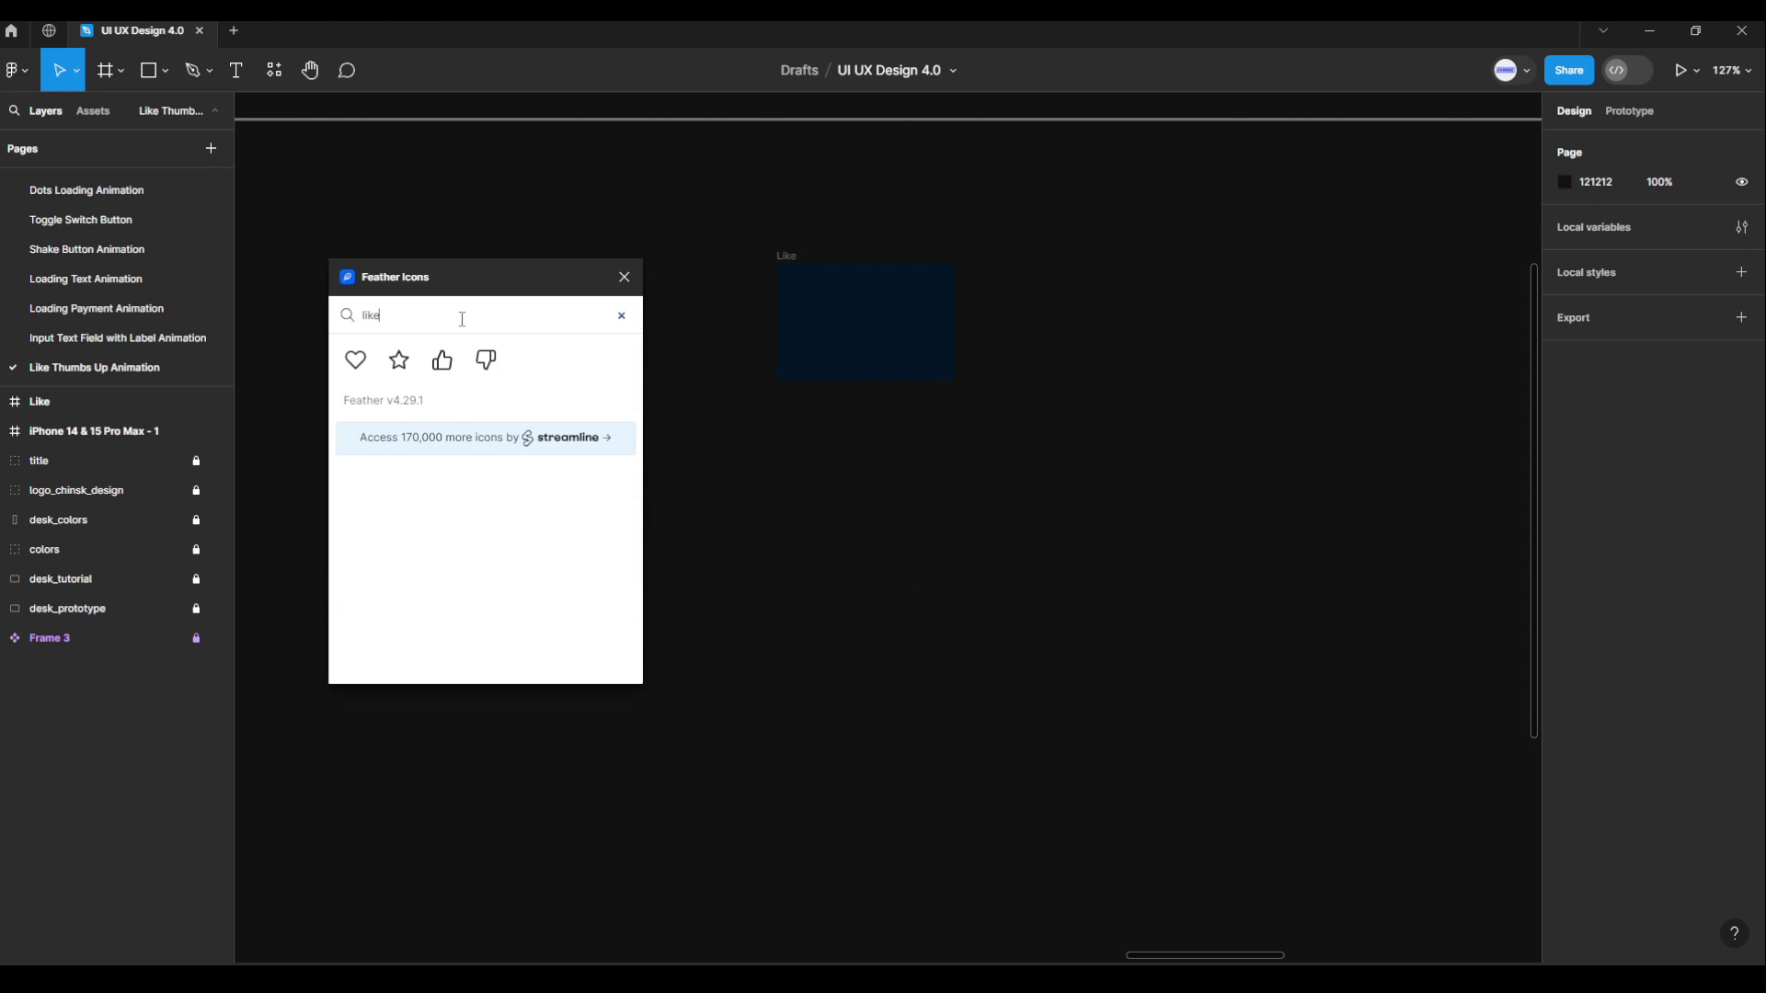
{"action": "left_click", "coordinate": [443, 359]}
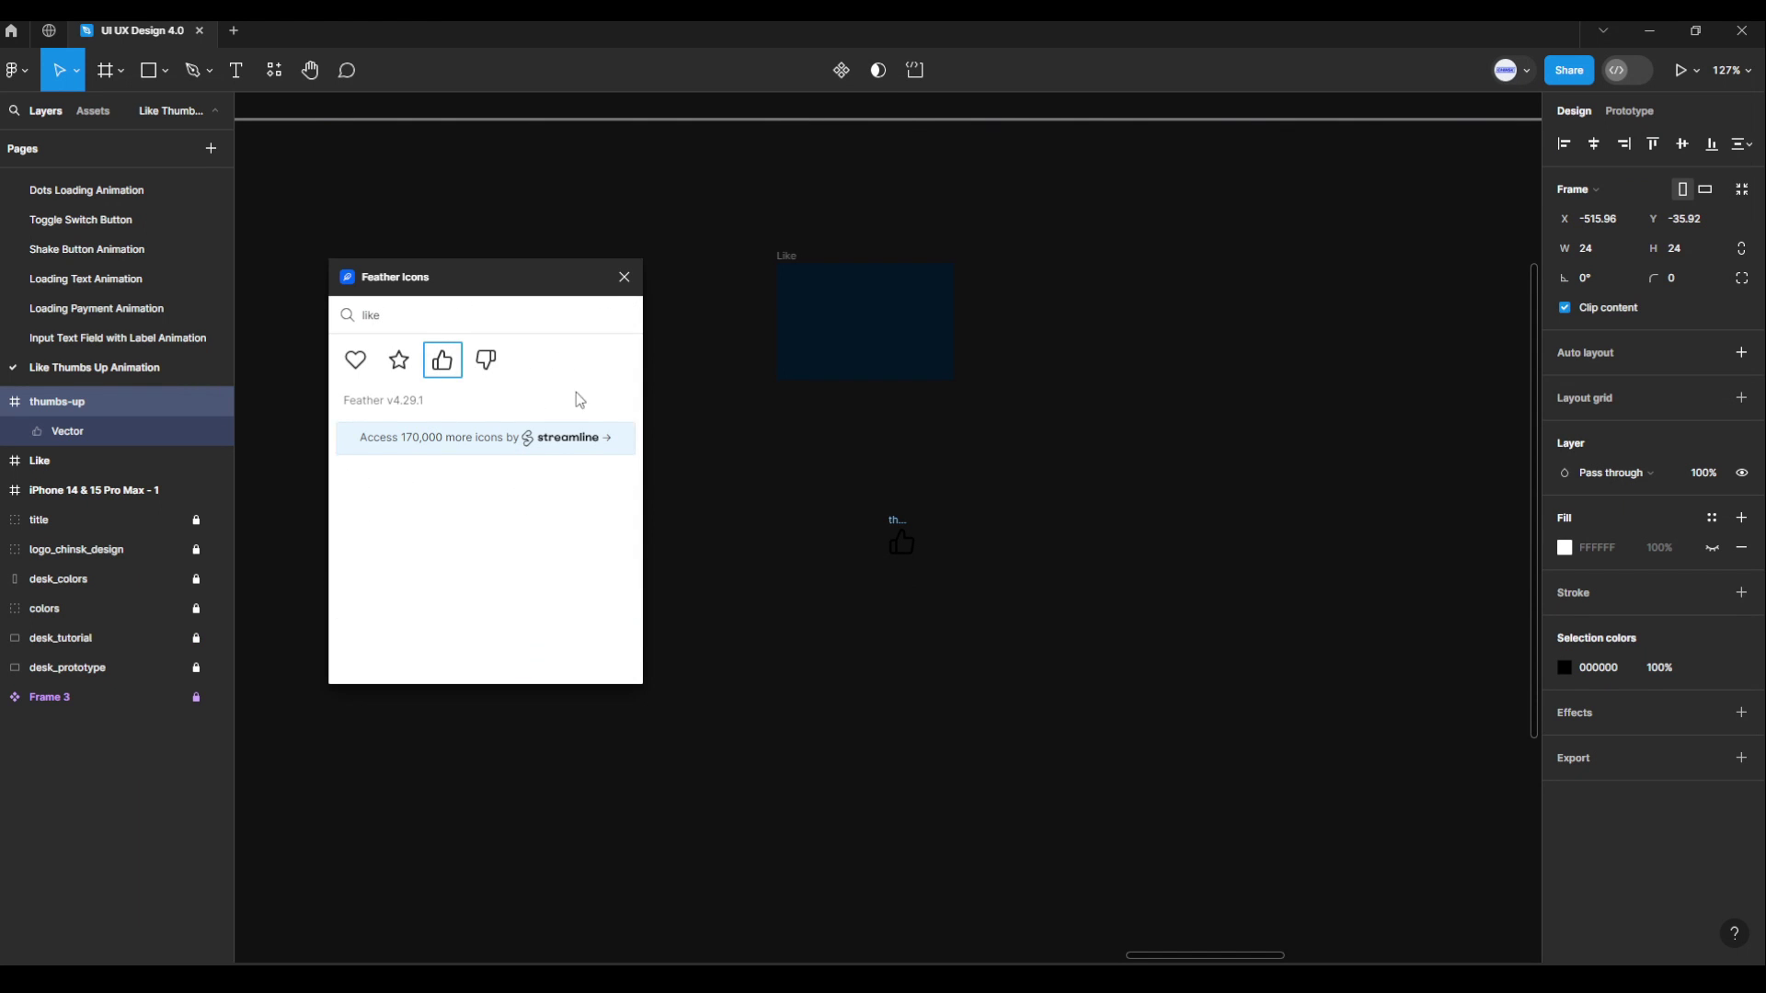
{"action": "left_click", "coordinate": [623, 277]}
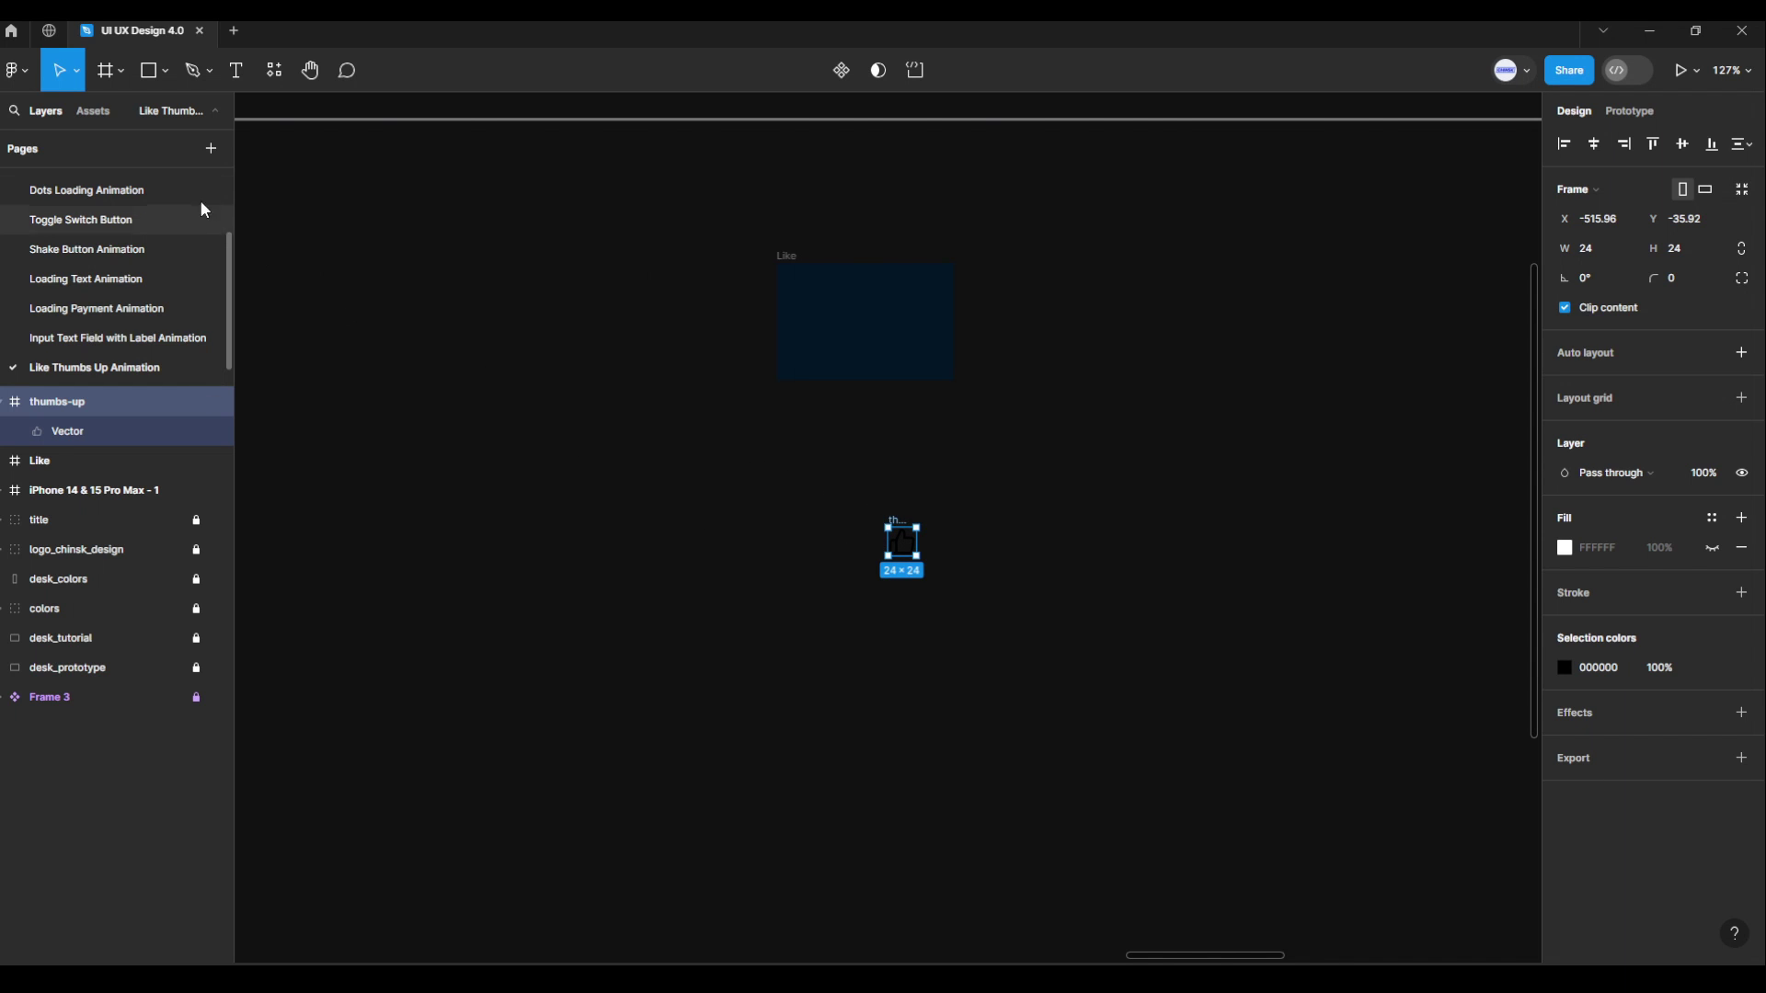
Scale the thumbs-up icon with proportions locked to a width of 64 (64×64).
{"action": "left_click", "coordinate": [87, 73]}
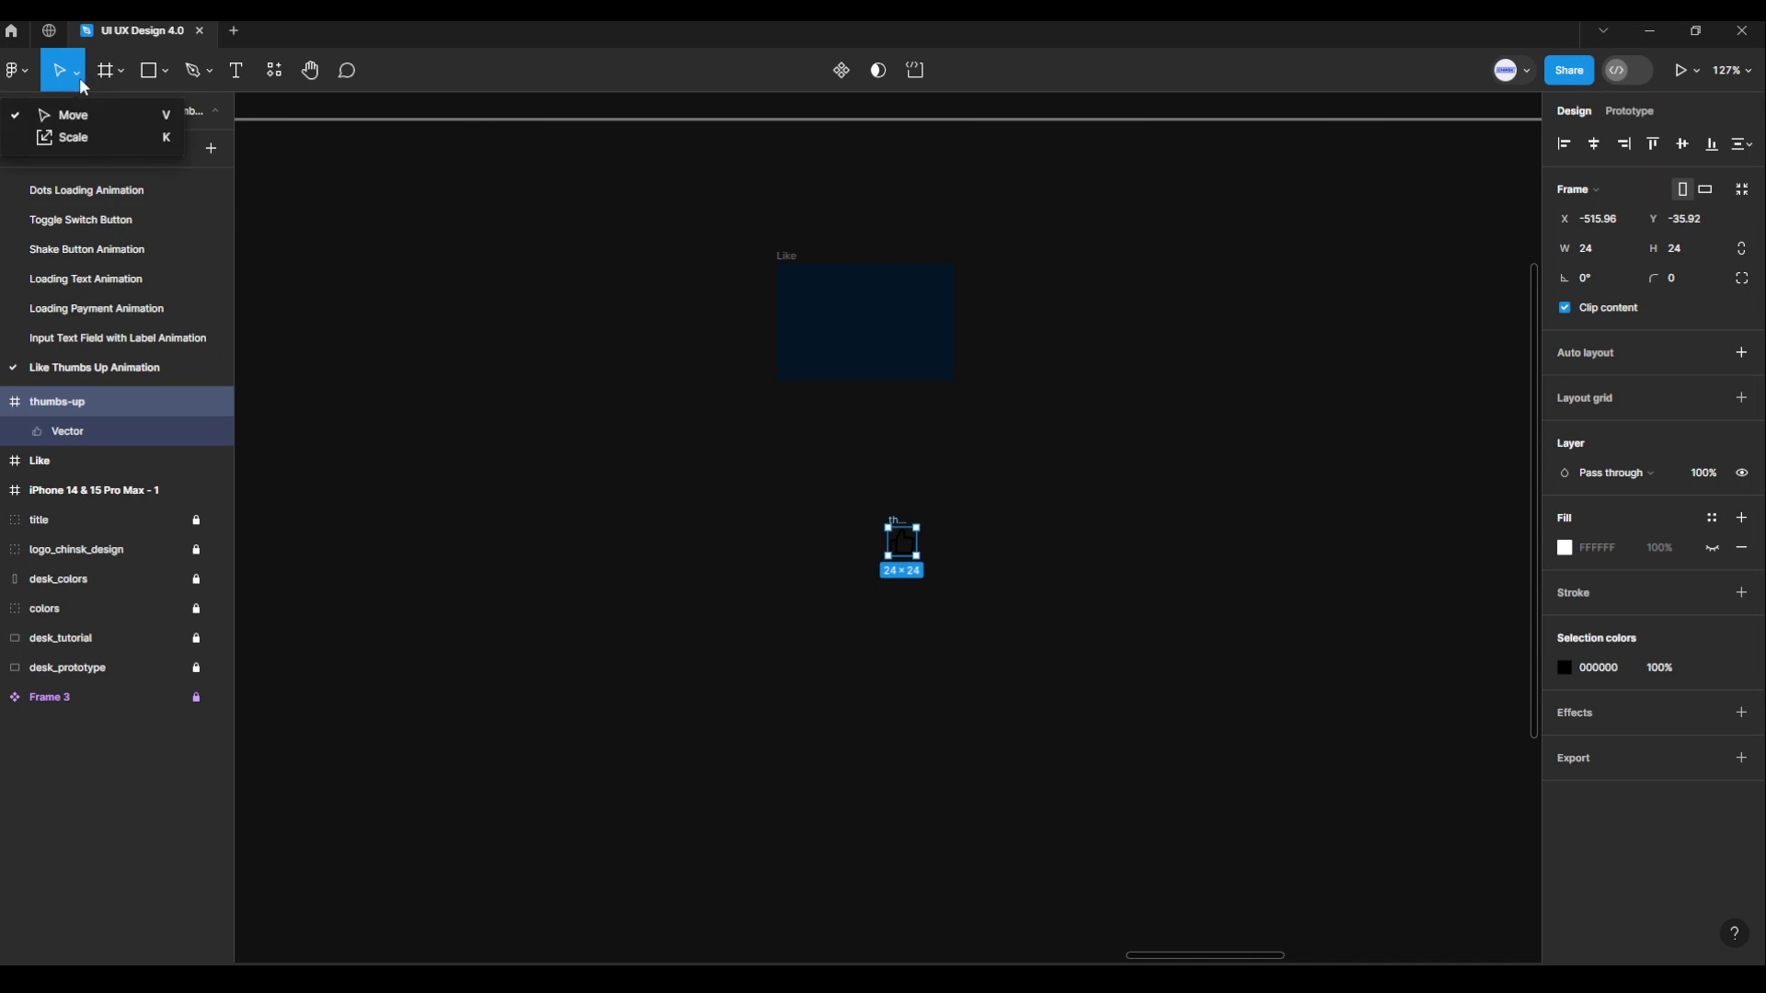
{"action": "left_click", "coordinate": [55, 138]}
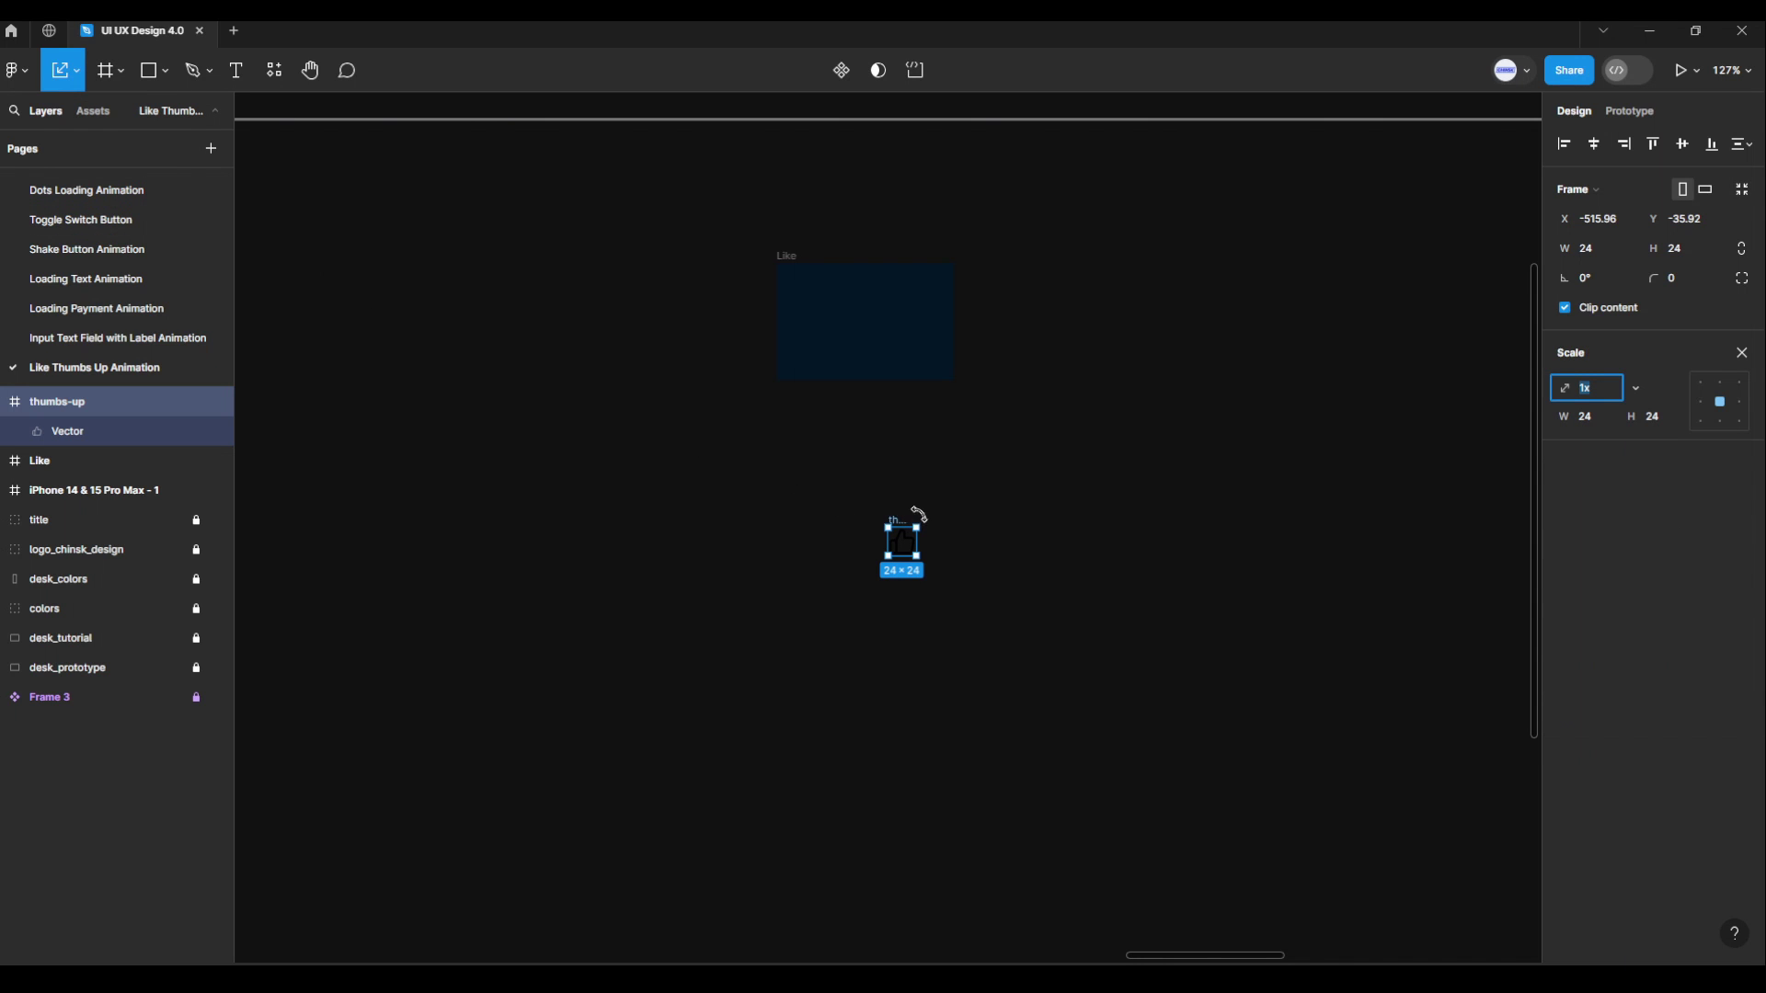
{"action": "left_click_drag", "start_coordinate": [920, 526], "coordinate": [942, 510]}
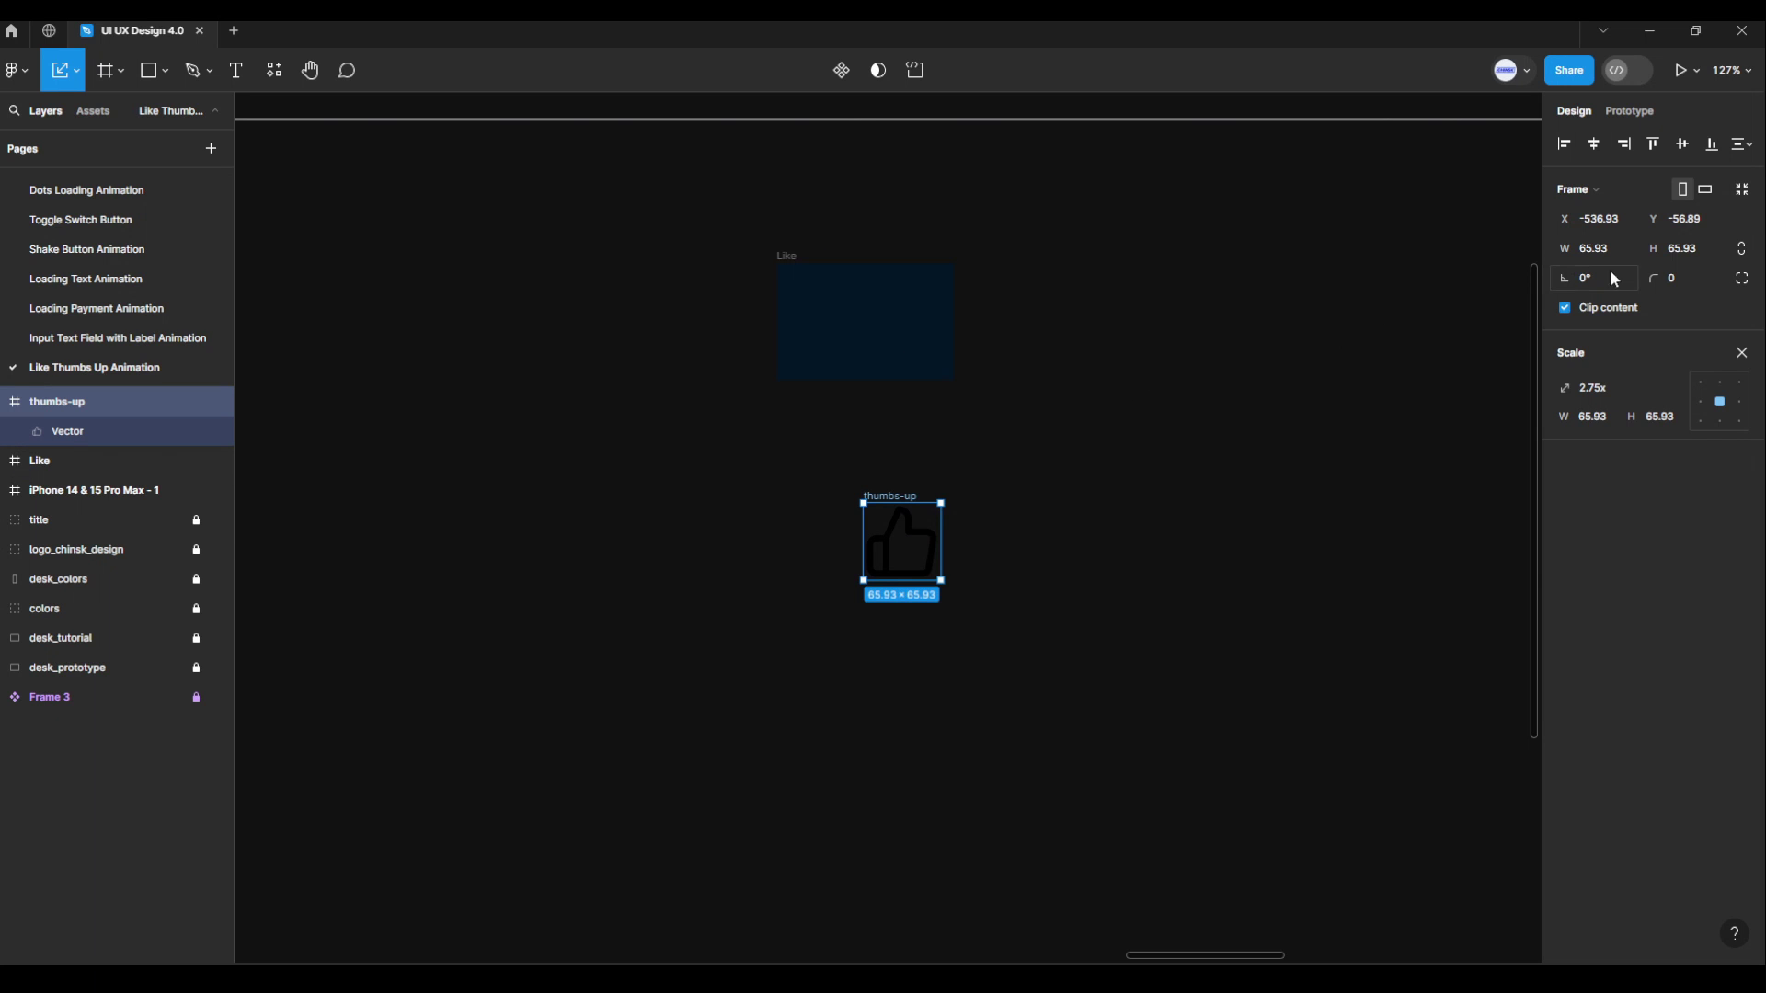
{"action": "left_click", "coordinate": [1743, 252]}
{"action": "left_click", "coordinate": [1626, 261]}
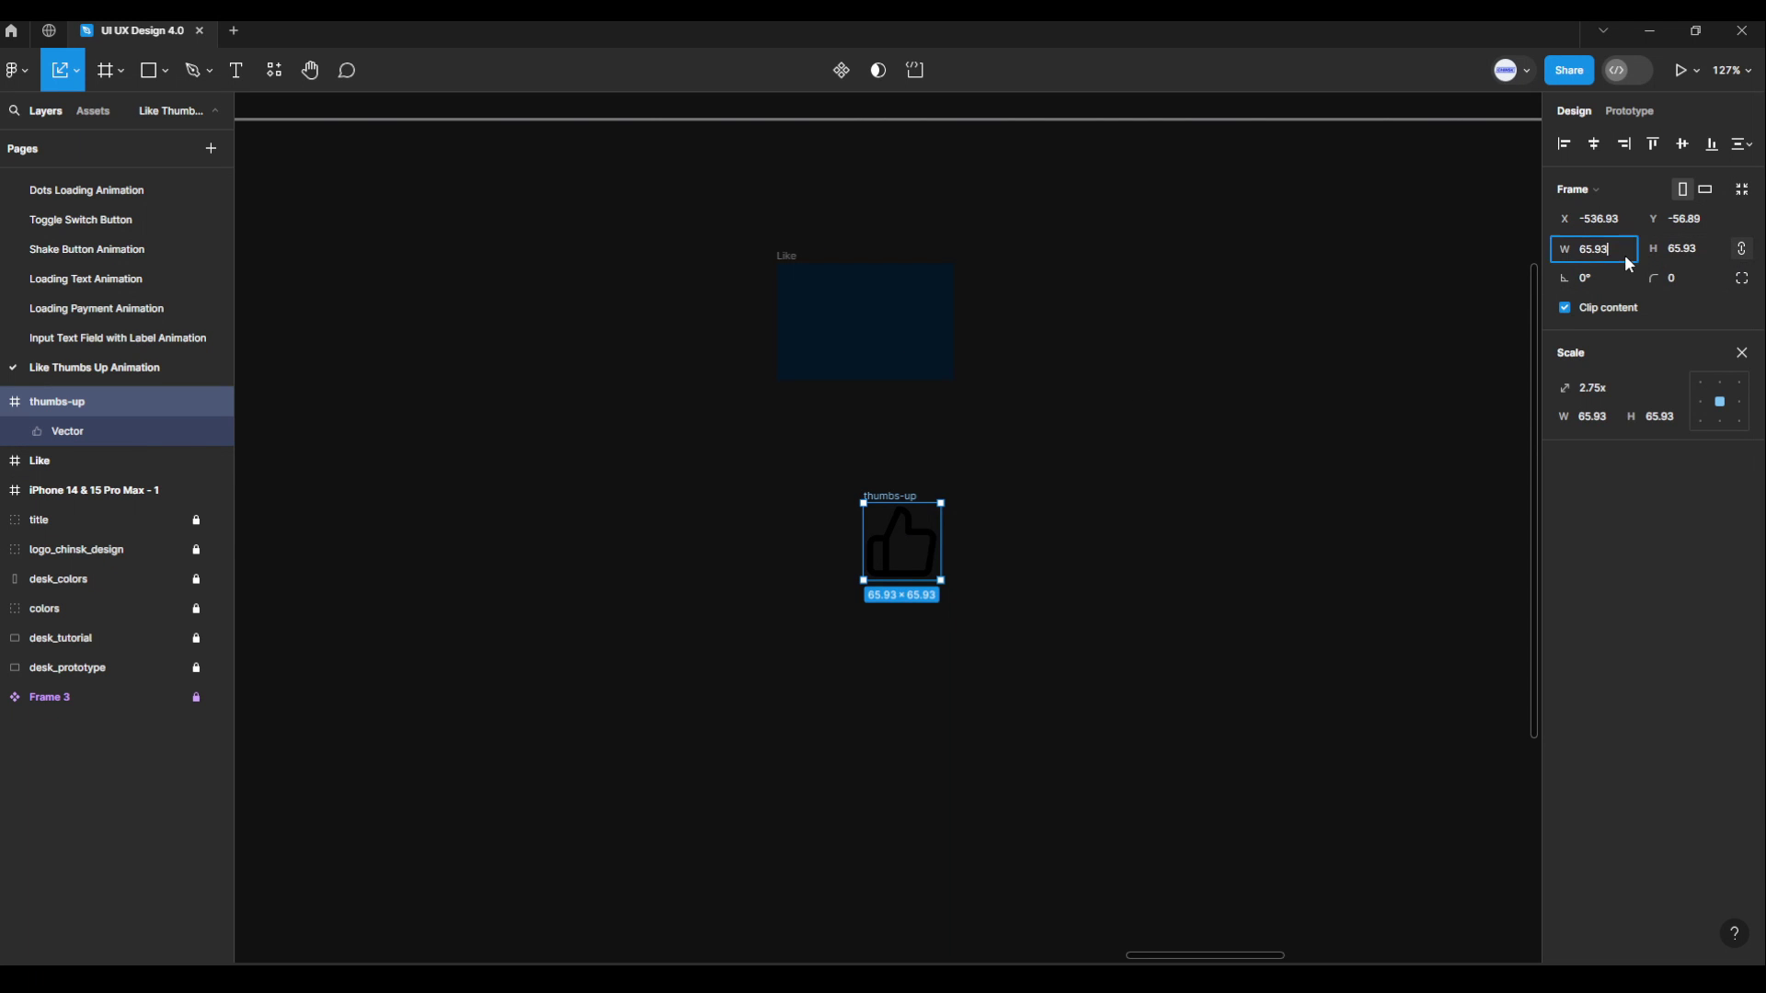
{"action": "type", "text": "64"}
{"action": "key", "text": "Return"}
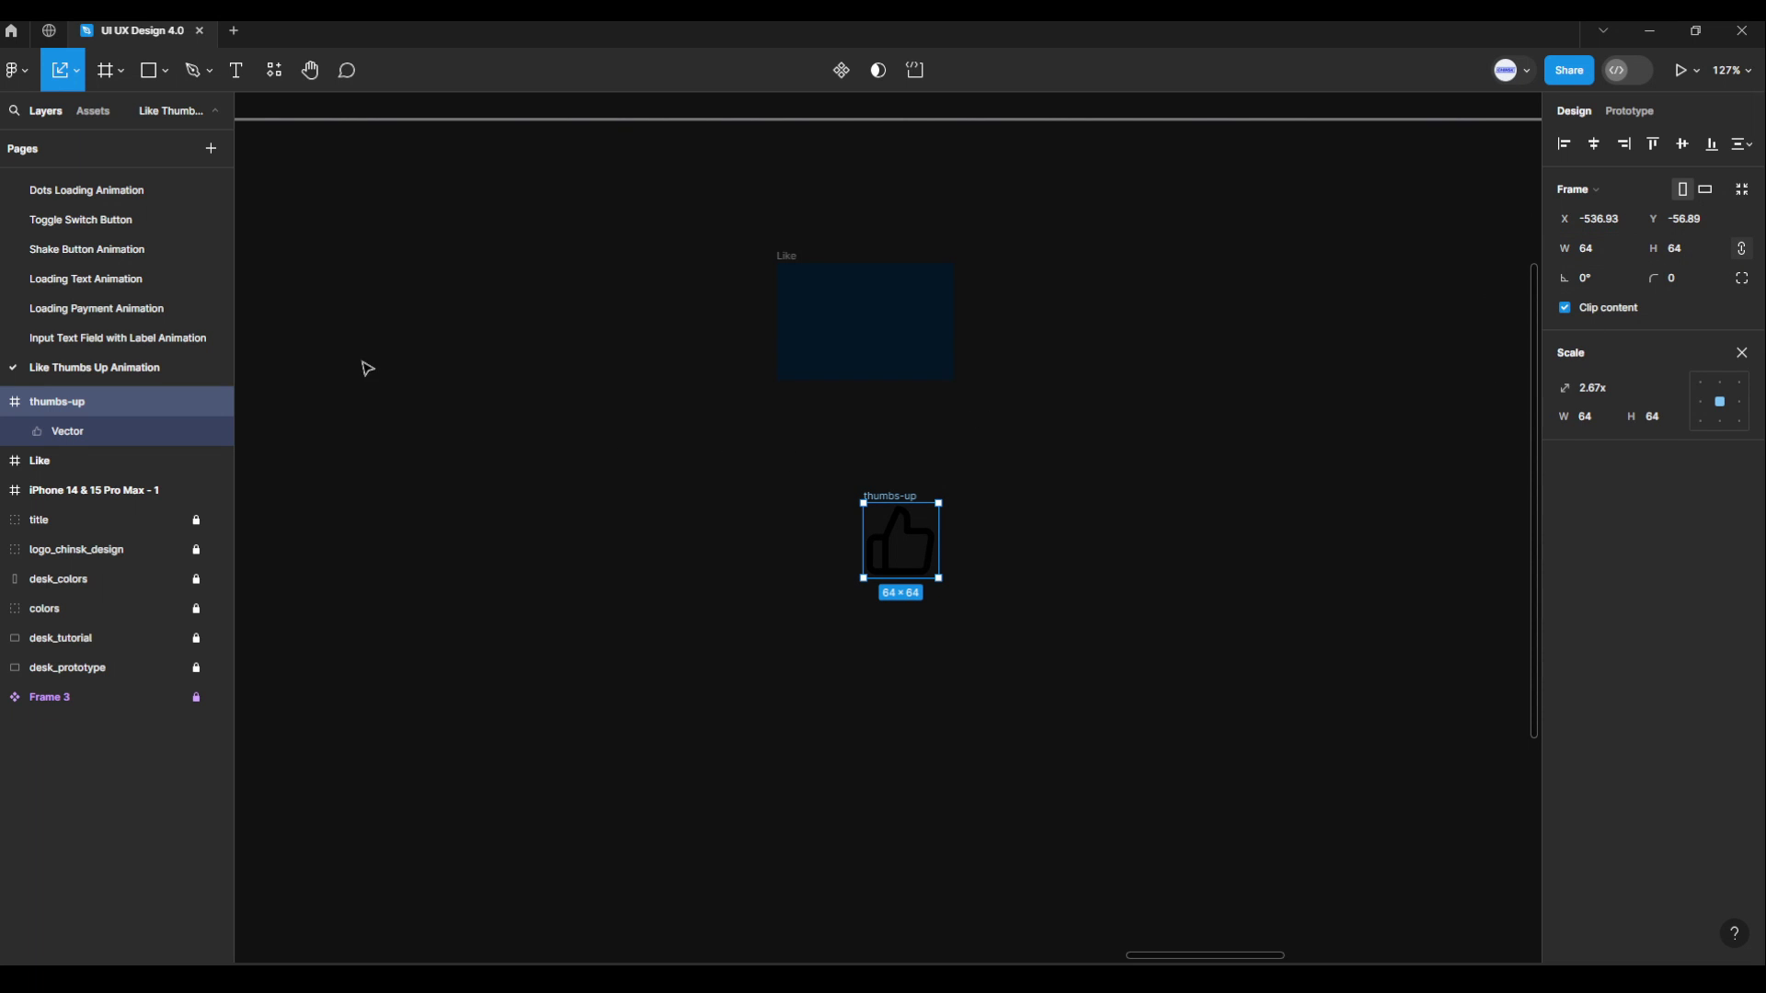
{"action": "left_click", "coordinate": [77, 72]}
{"action": "left_click", "coordinate": [71, 126]}
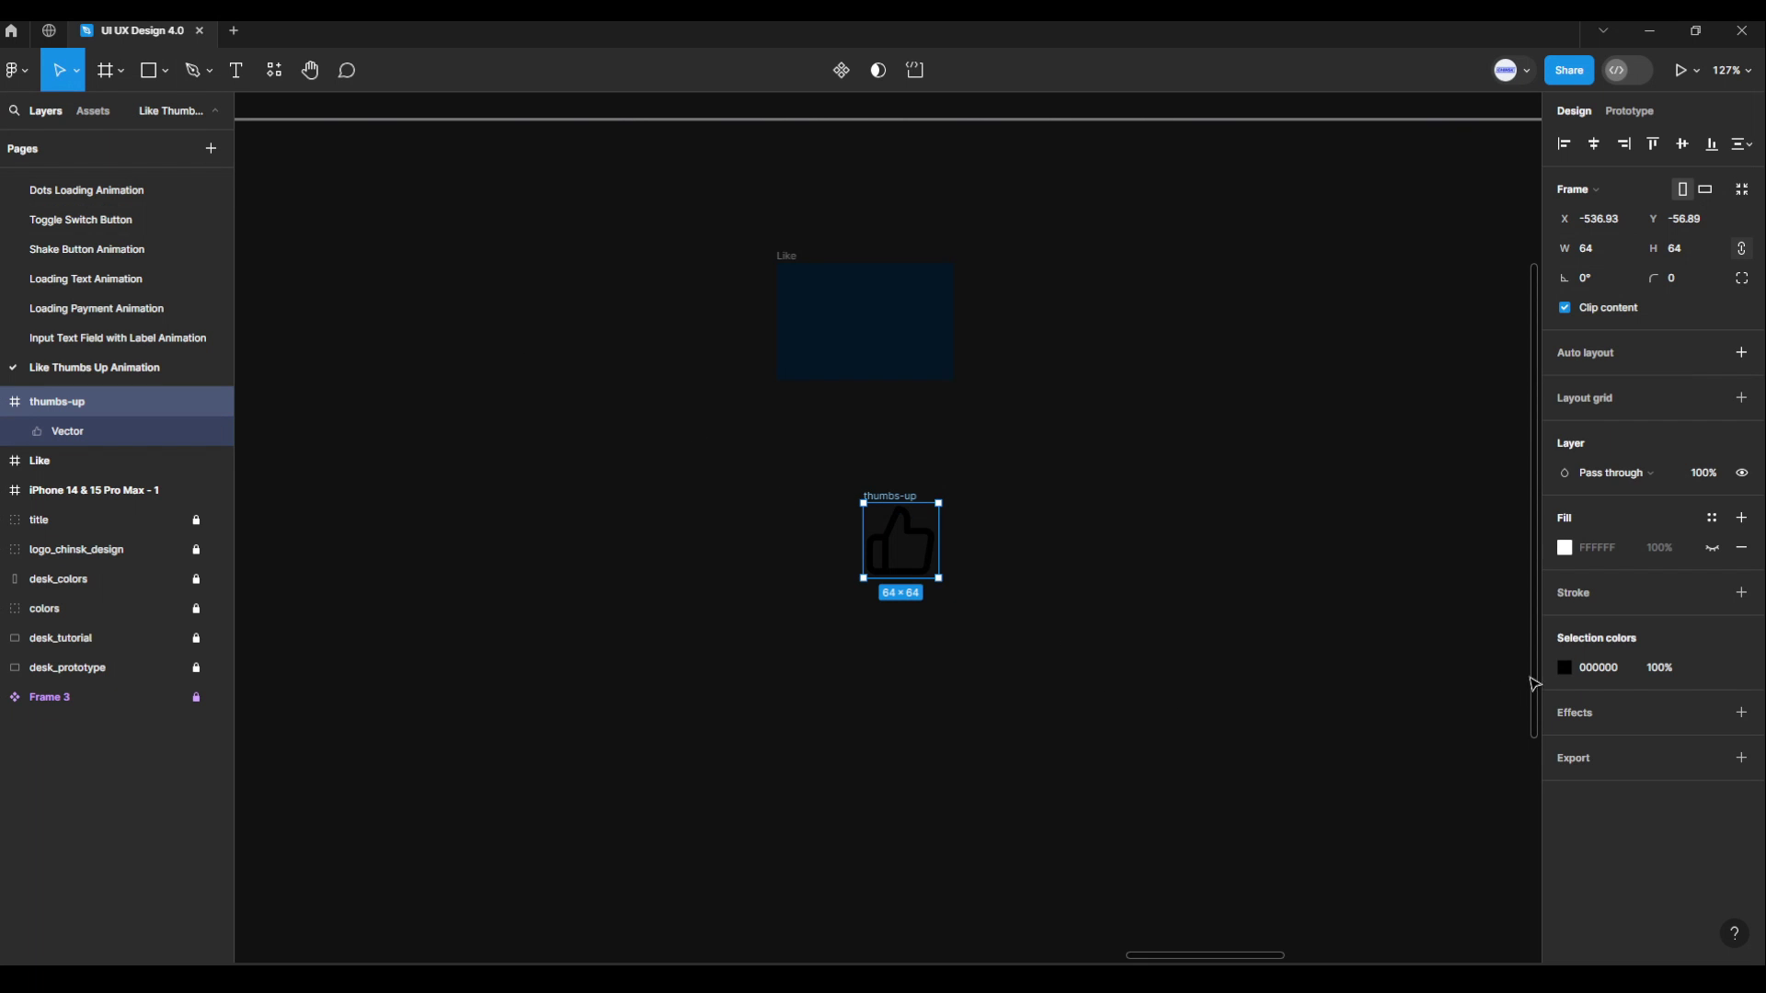
Recolour the thumbs-up icon's stroke to light blue CEDEF8 sampled from the palette.
{"action": "left_click", "coordinate": [1565, 668]}
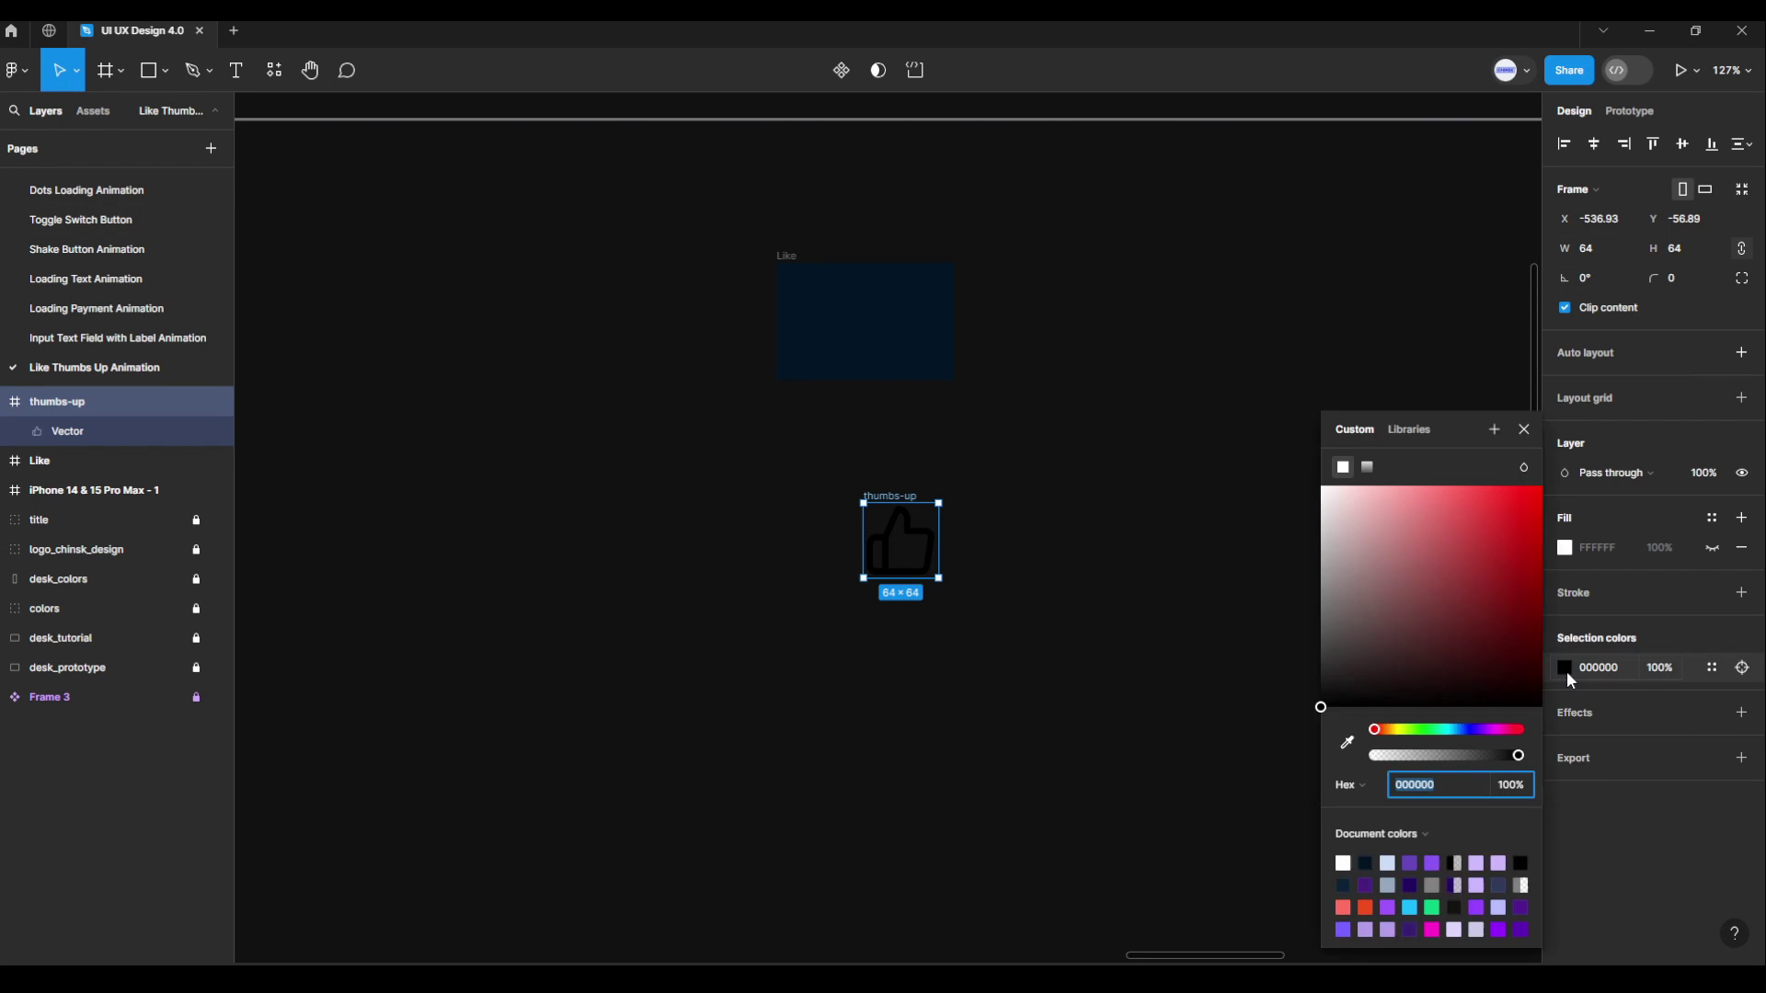
{"action": "left_click", "coordinate": [1356, 742]}
{"action": "scroll", "coordinate": [502, 512], "scroll_direction": "down", "scroll_amount": 3}
{"action": "scroll", "coordinate": [425, 457], "scroll_direction": "down", "scroll_amount": 2}
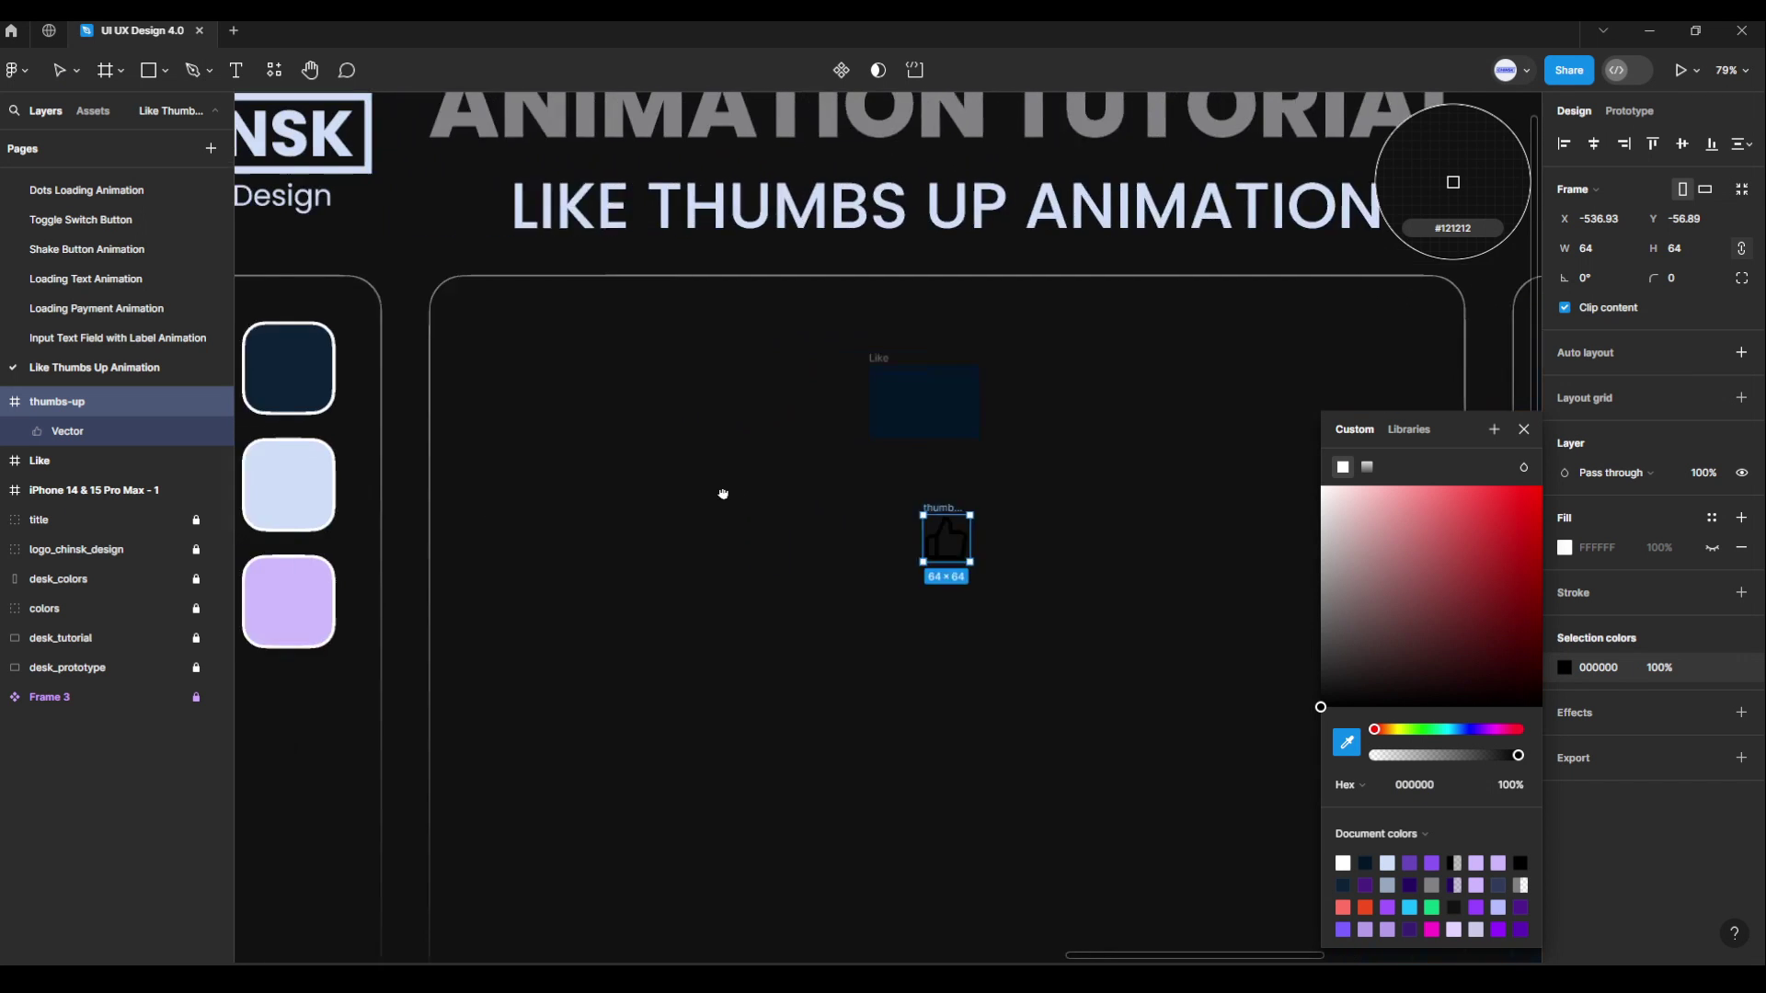
{"action": "scroll", "coordinate": [722, 497], "scroll_direction": "left", "scroll_amount": 3}
{"action": "left_click", "coordinate": [537, 451]}
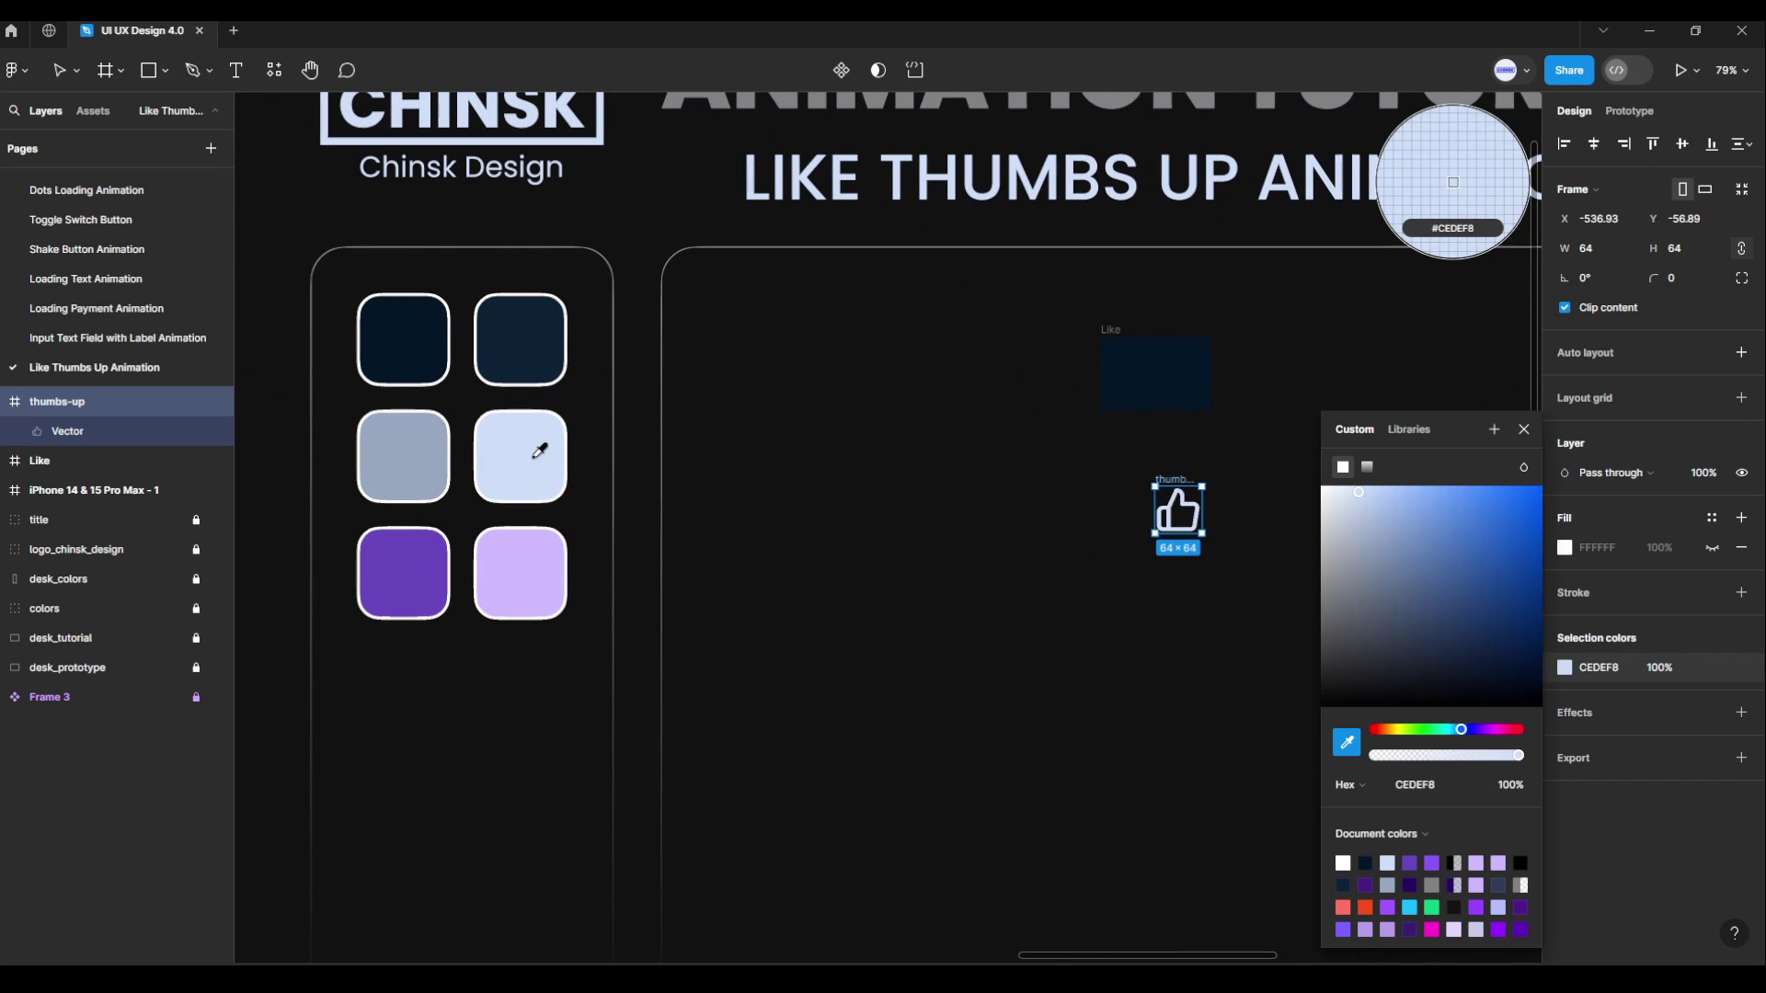
{"action": "left_click", "coordinate": [1028, 634]}
Zoom to about 206% so the Like frame and thumbs-up icon are both visible.
{"action": "scroll", "coordinate": [1203, 638], "scroll_direction": "up", "scroll_amount": 1}
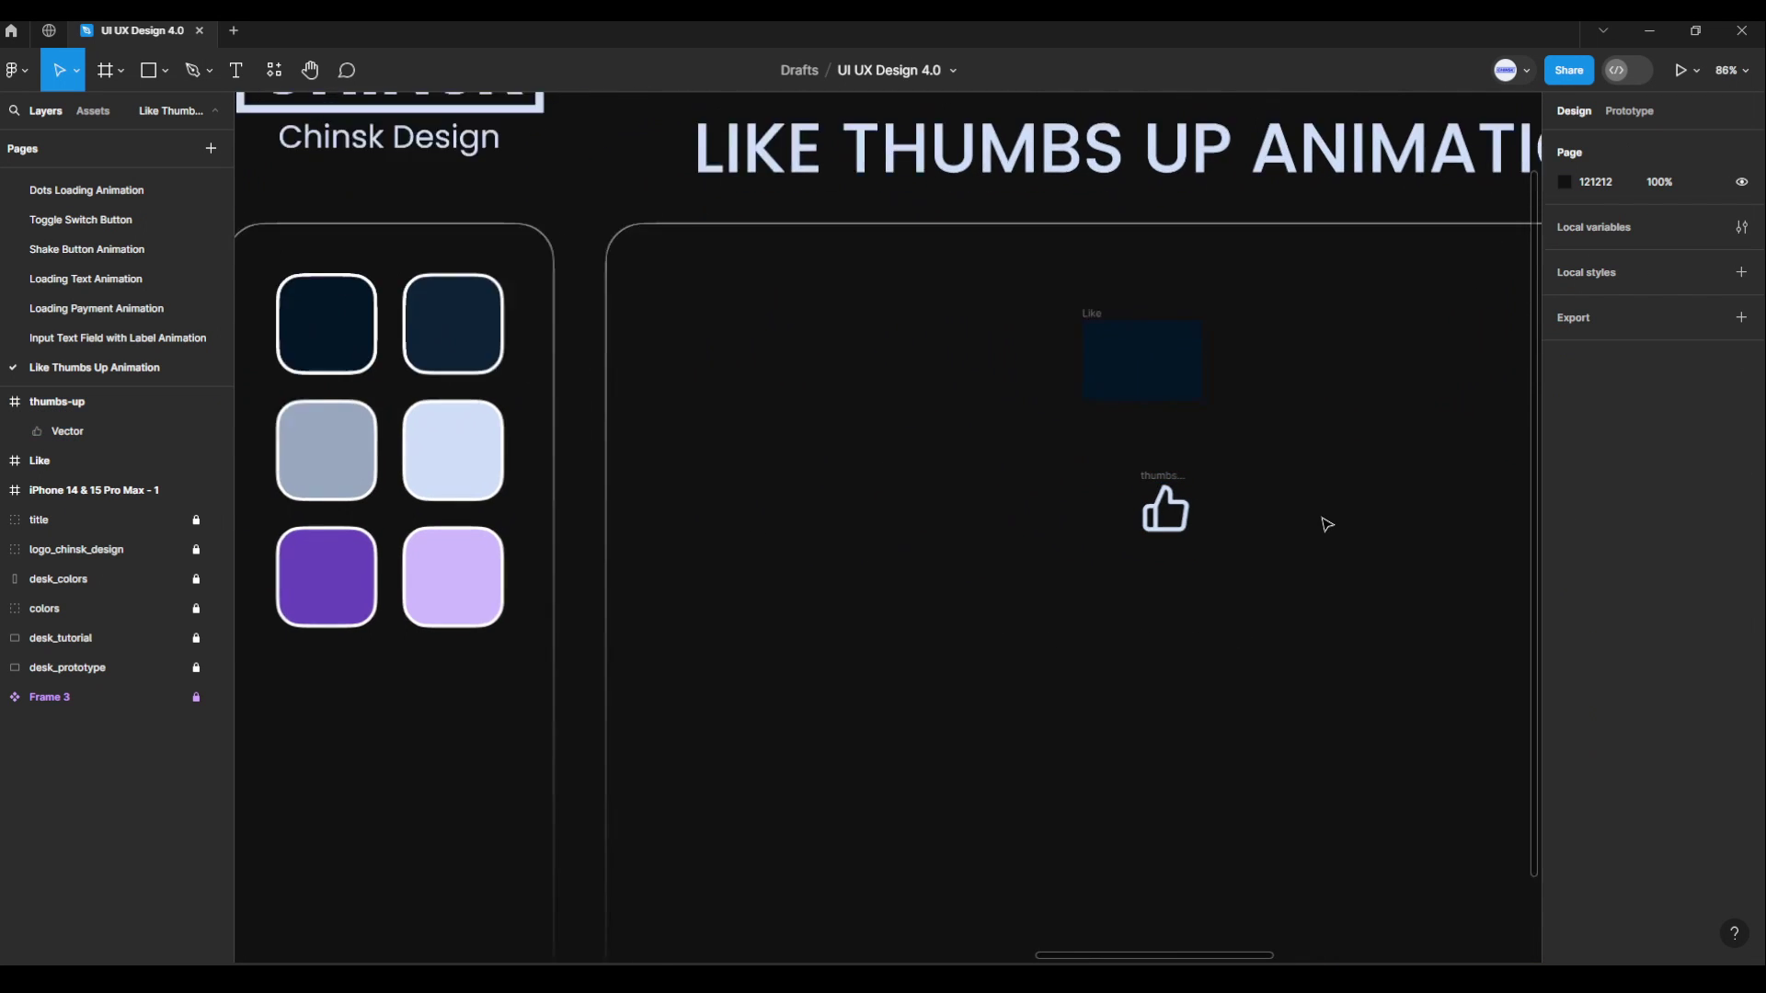
{"action": "scroll", "coordinate": [1325, 521], "scroll_direction": "up", "scroll_amount": 5}
{"action": "scroll", "coordinate": [1195, 441], "scroll_direction": "up", "scroll_amount": 1}
{"action": "scroll", "coordinate": [1159, 497], "scroll_direction": "up", "scroll_amount": 2}
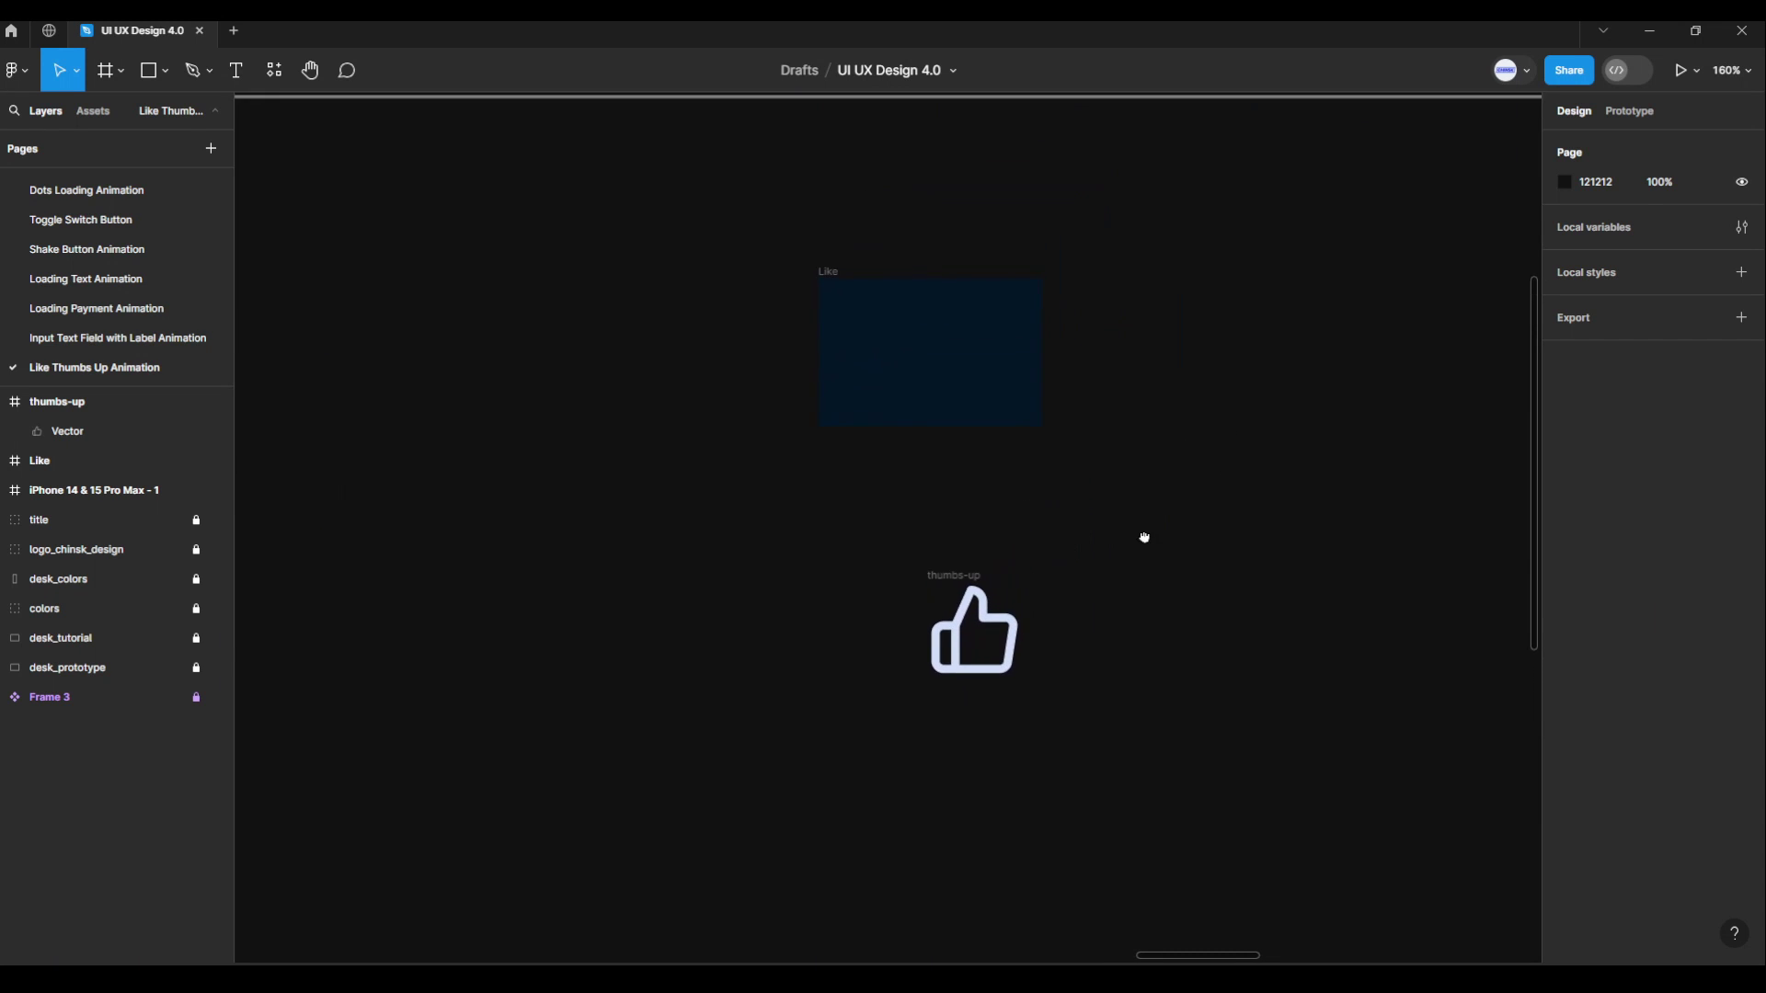
{"action": "scroll", "coordinate": [1147, 552], "scroll_direction": "up", "scroll_amount": 1}
{"action": "scroll", "coordinate": [1156, 552], "scroll_direction": "up", "scroll_amount": 1}
{"action": "scroll", "coordinate": [1211, 595], "scroll_direction": "up", "scroll_amount": 2}
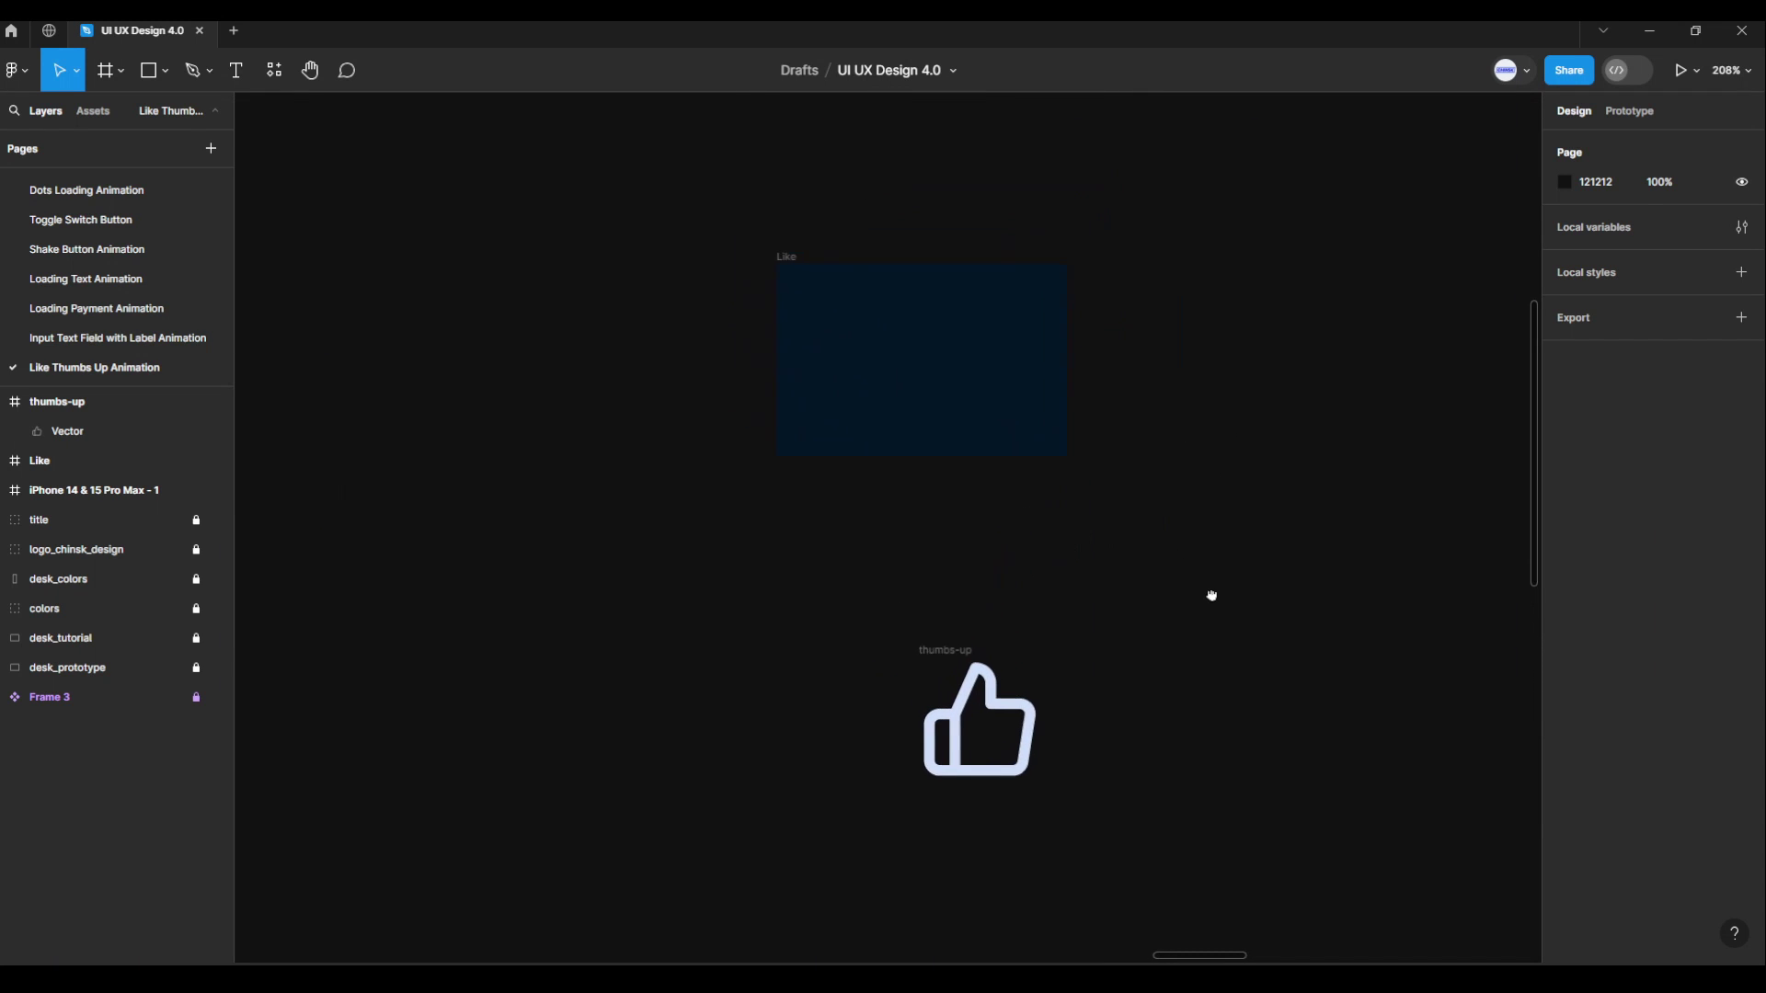
Nest the thumbs-up in Like, vertically centred and nudged to X 12.
{"action": "left_click_drag", "start_coordinate": [980, 670], "coordinate": [892, 308]}
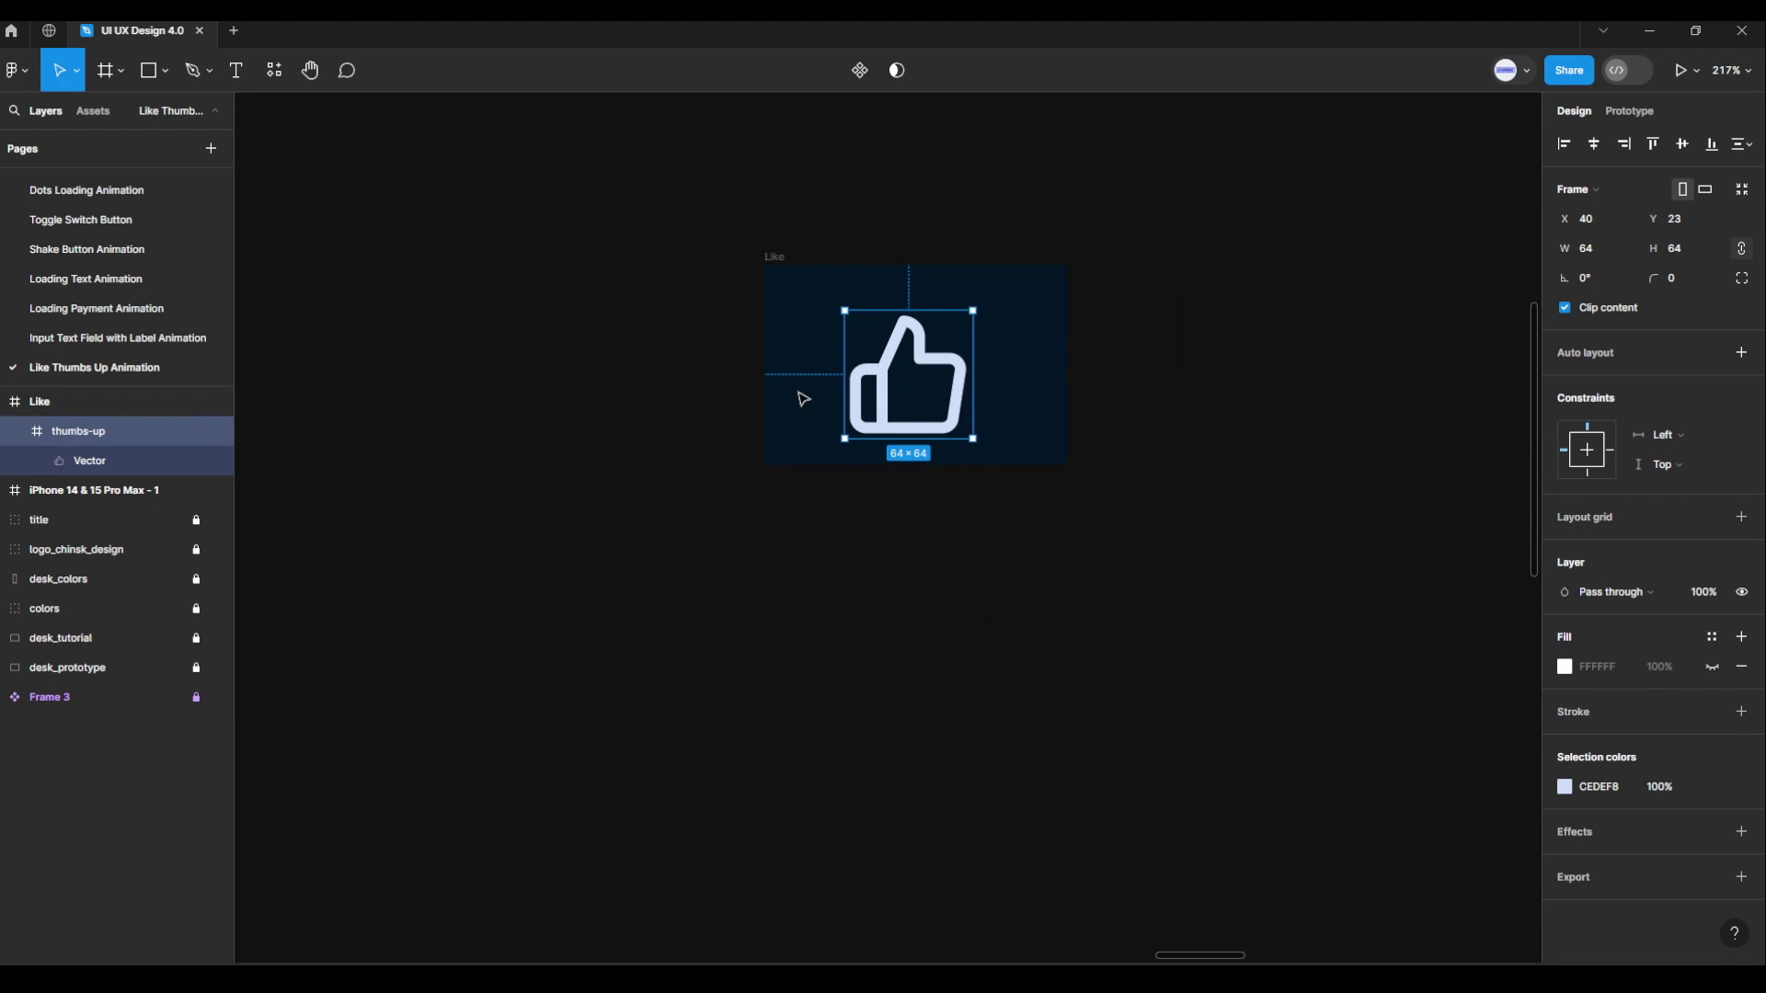
{"action": "left_click", "coordinate": [1682, 144]}
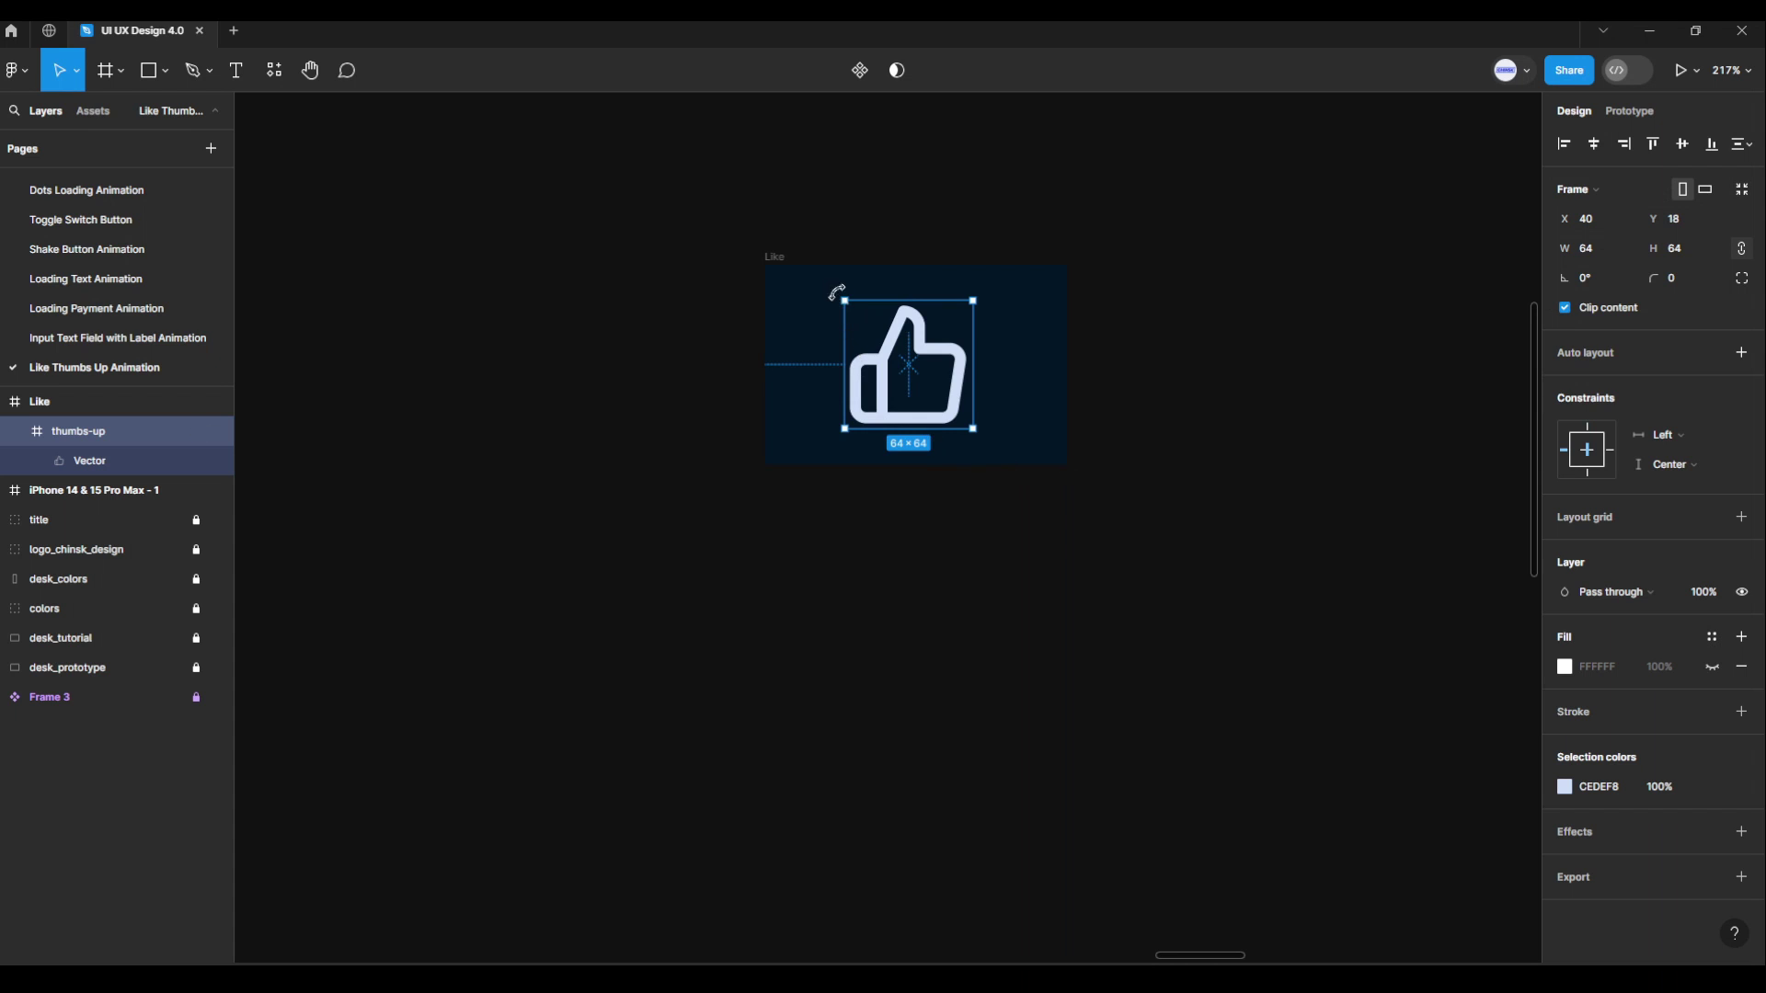
{"action": "key", "text": "alt"}
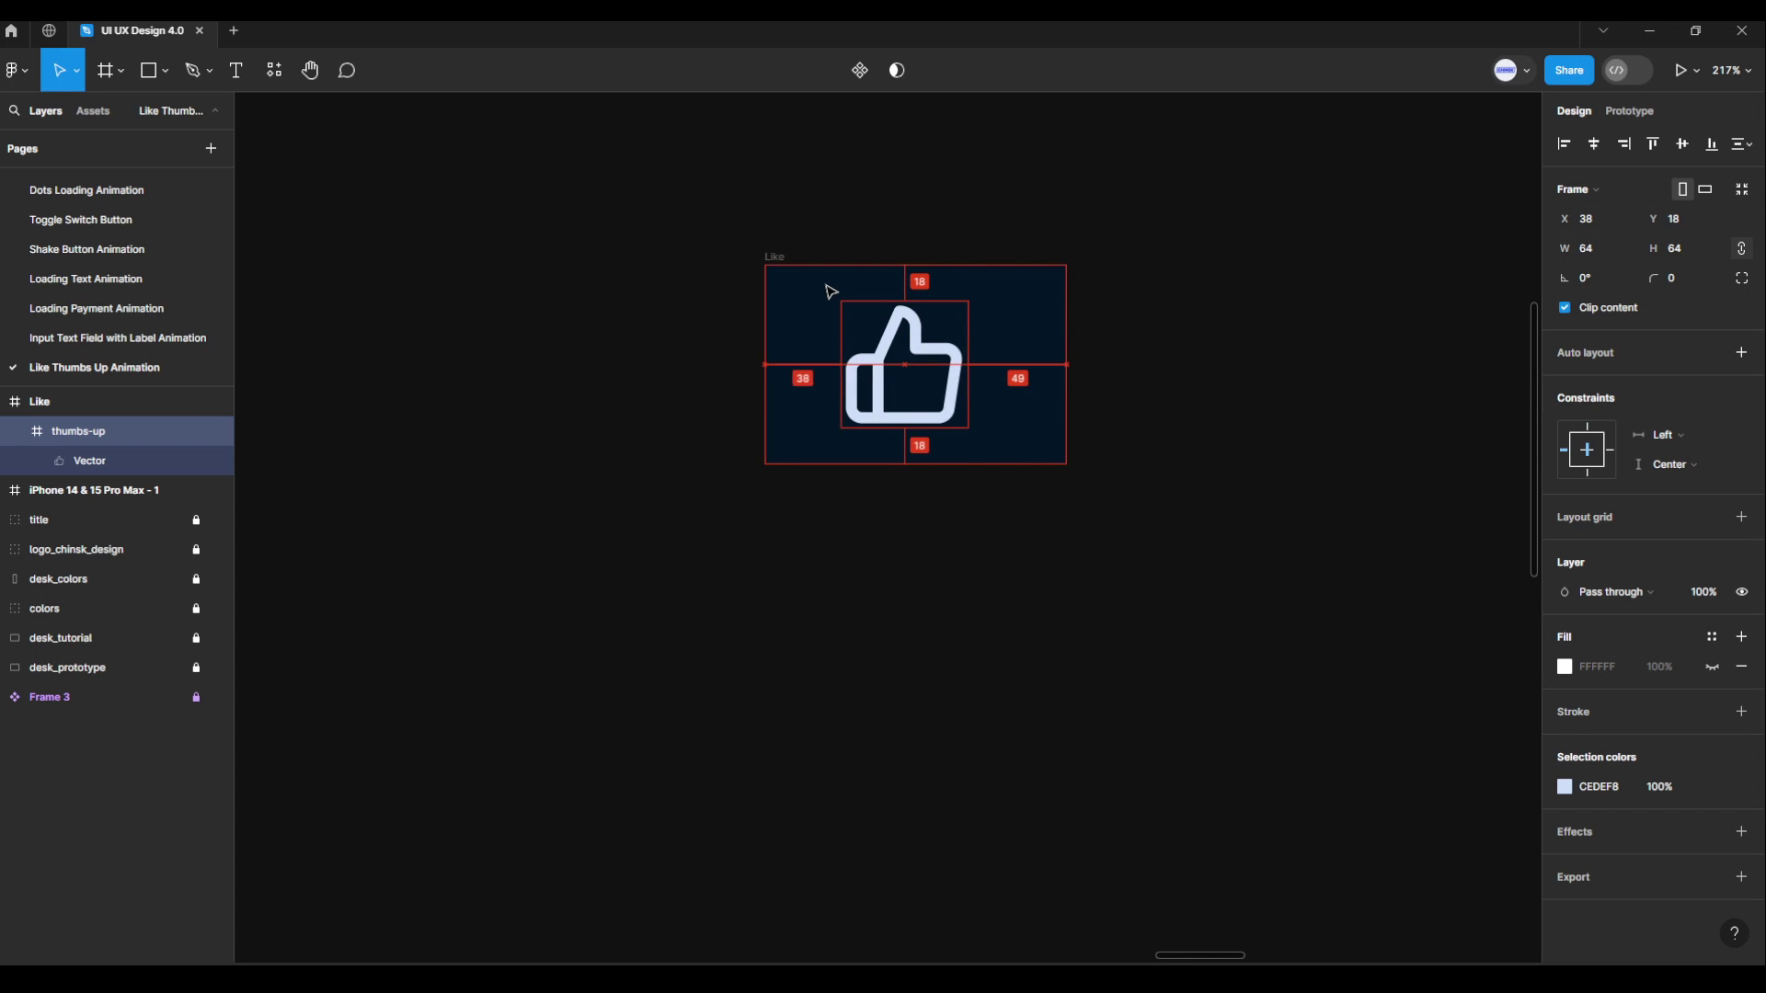
{"action": "key", "text": "Left"}
{"action": "key", "text": "Left"}
{"action": "key", "text": "Left"}
{"action": "key", "text": "Left"}
{"action": "key", "text": "Left"}
{"action": "key", "text": "Left"}
{"action": "key", "text": "Left"}
{"action": "key", "text": "Left"}
{"action": "key", "text": "Left"}
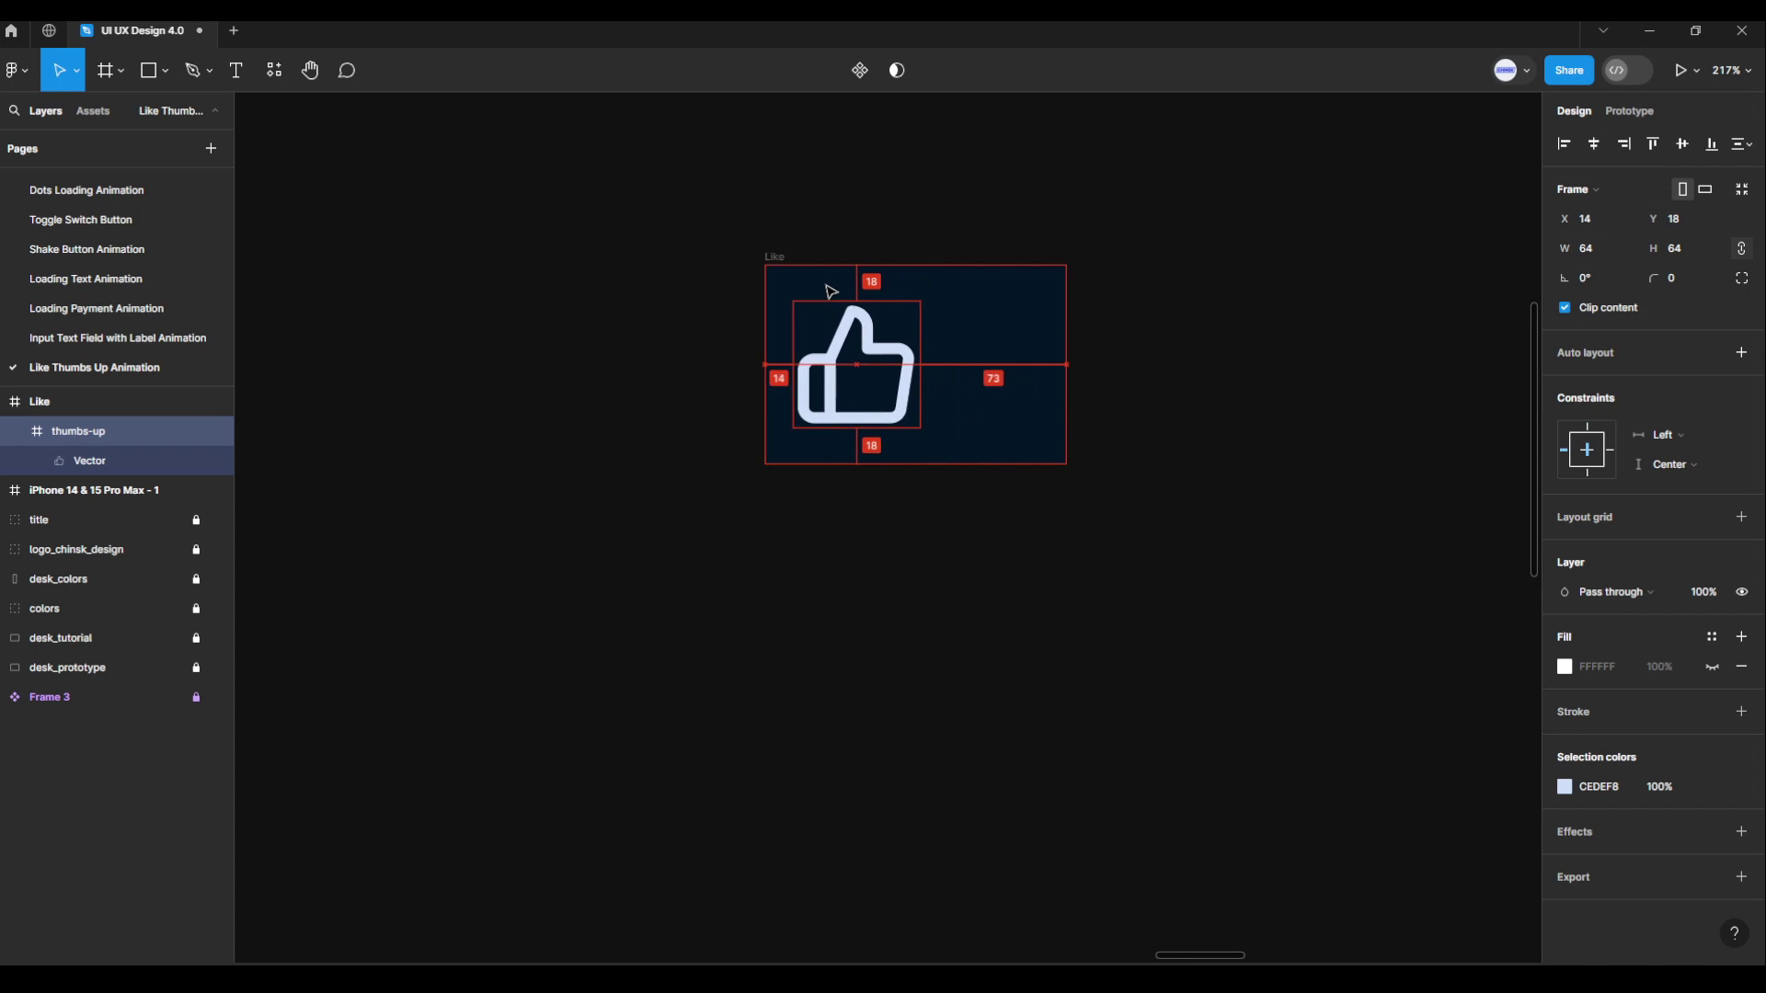
{"action": "key", "text": "Left"}
{"action": "key", "text": "Left"}
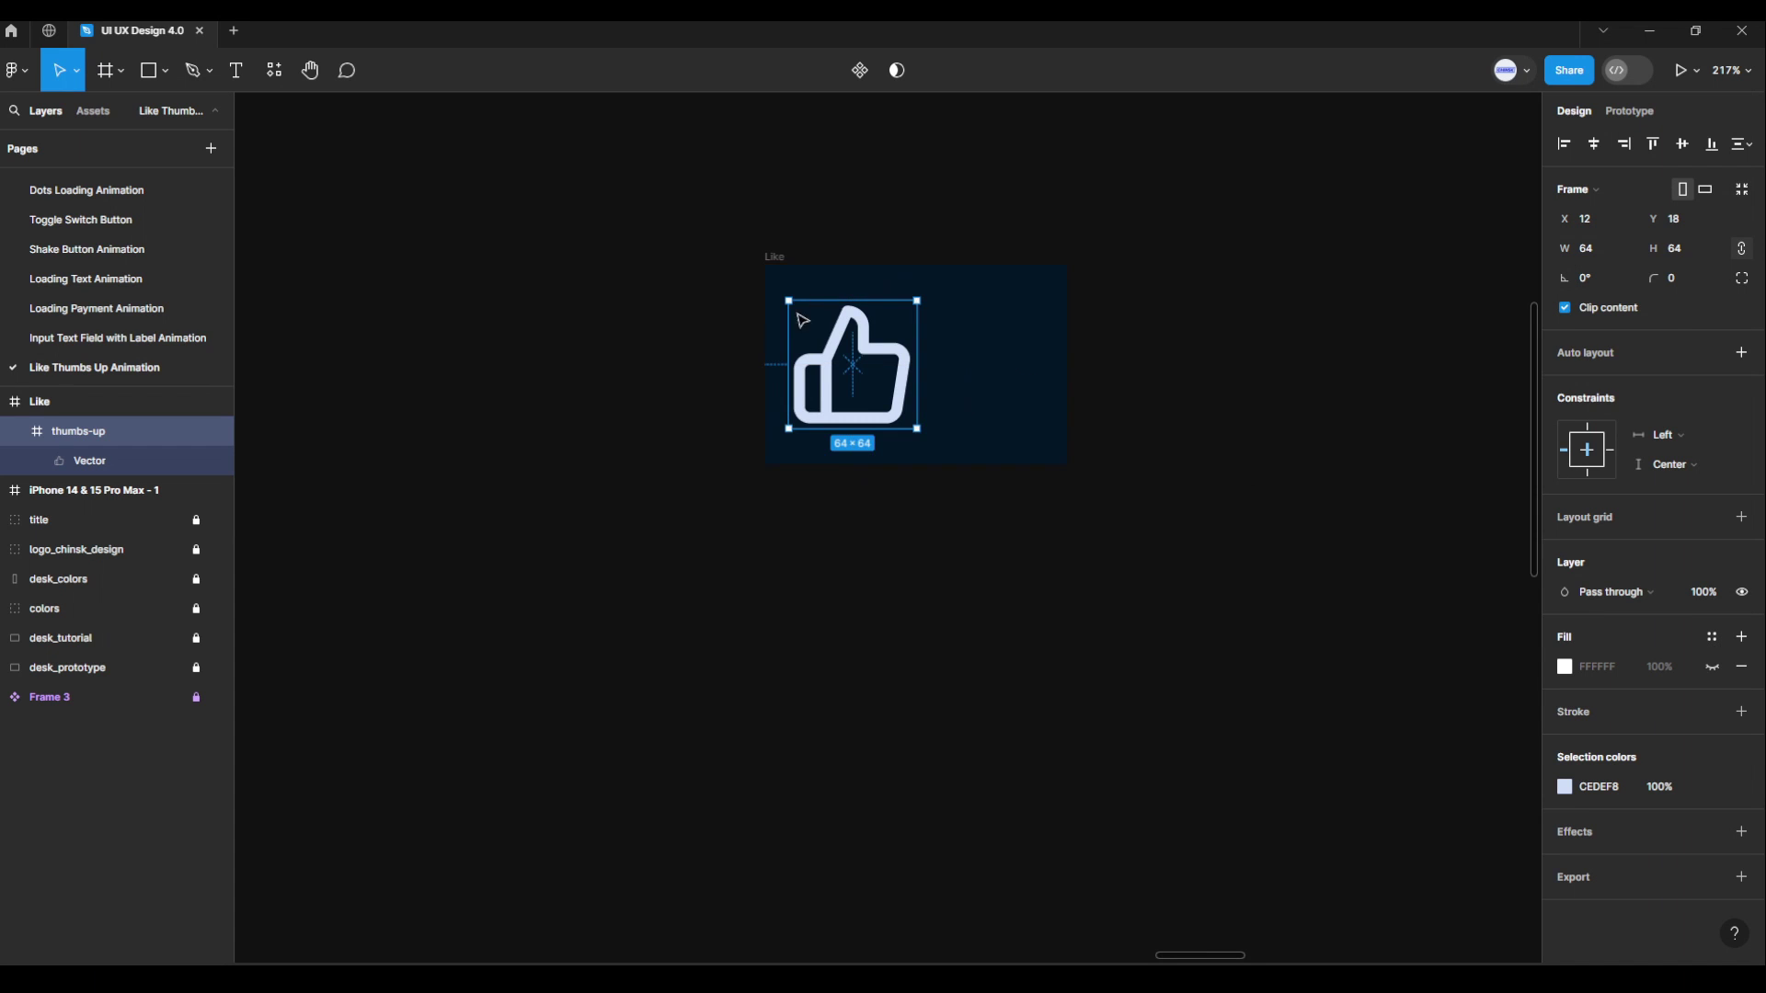
{"action": "left_click", "coordinate": [628, 442]}
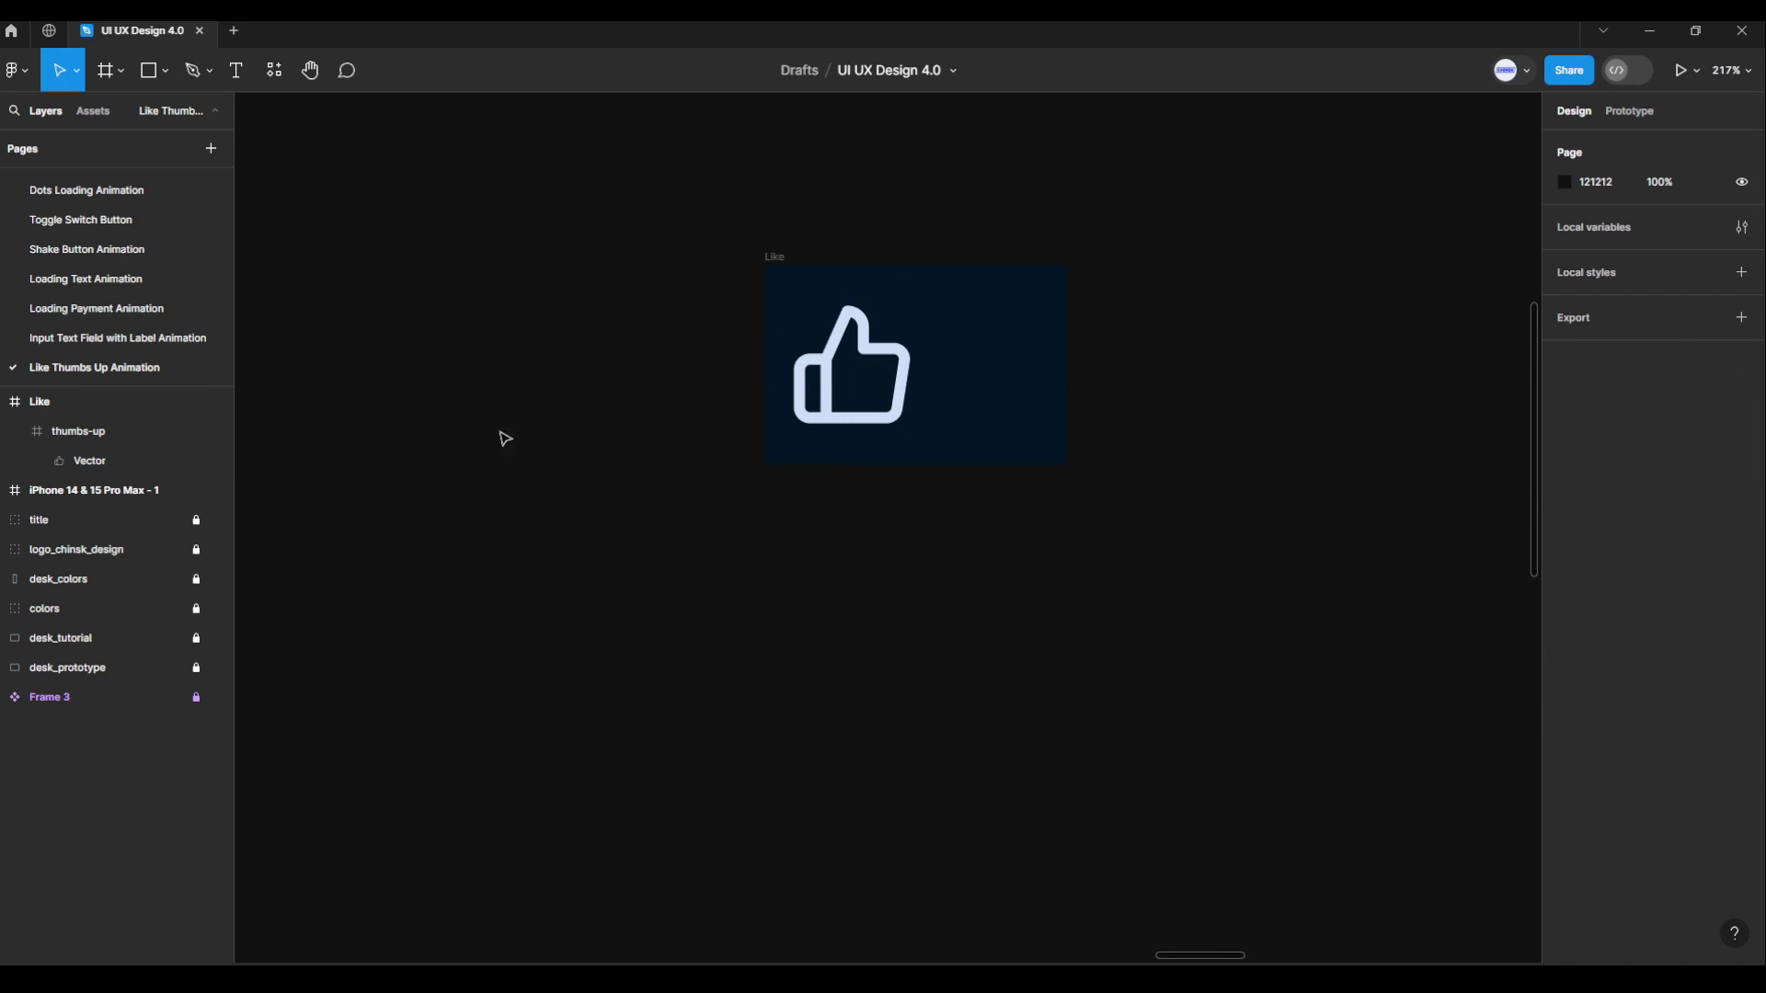
Create a new 51×55 frame below Like.
{"action": "left_click", "coordinate": [122, 72]}
{"action": "left_click", "coordinate": [102, 115]}
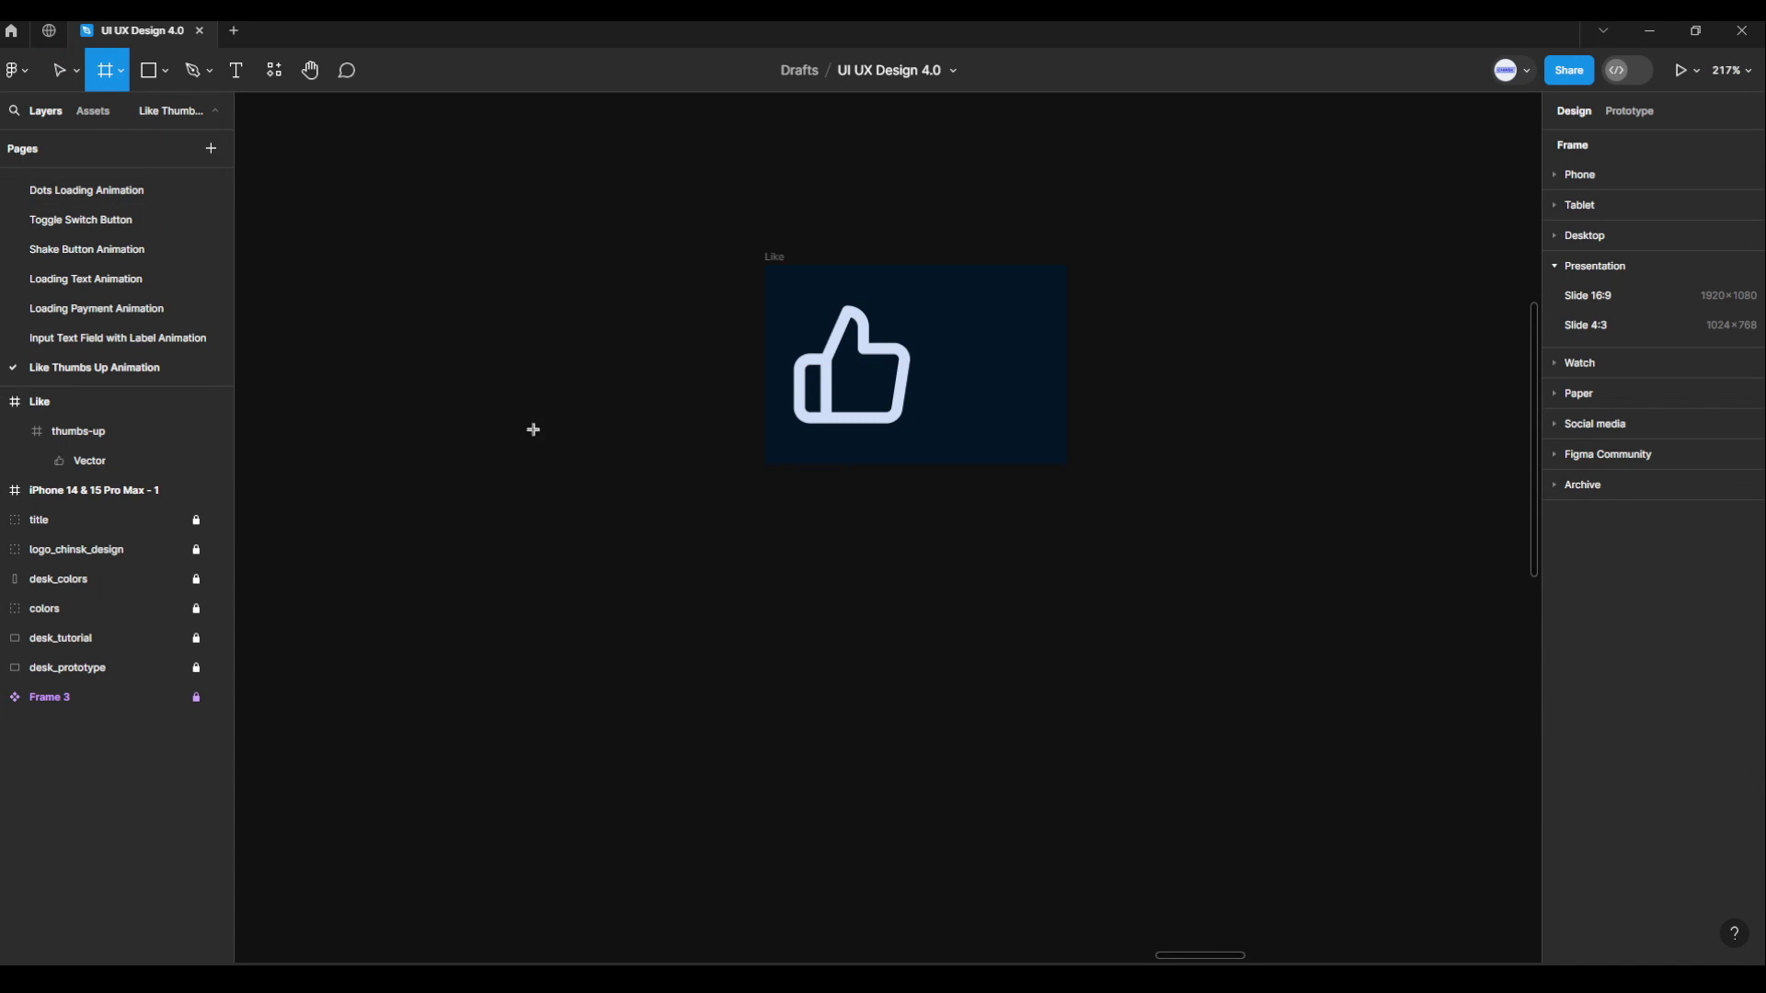
{"action": "left_click", "coordinate": [791, 695]}
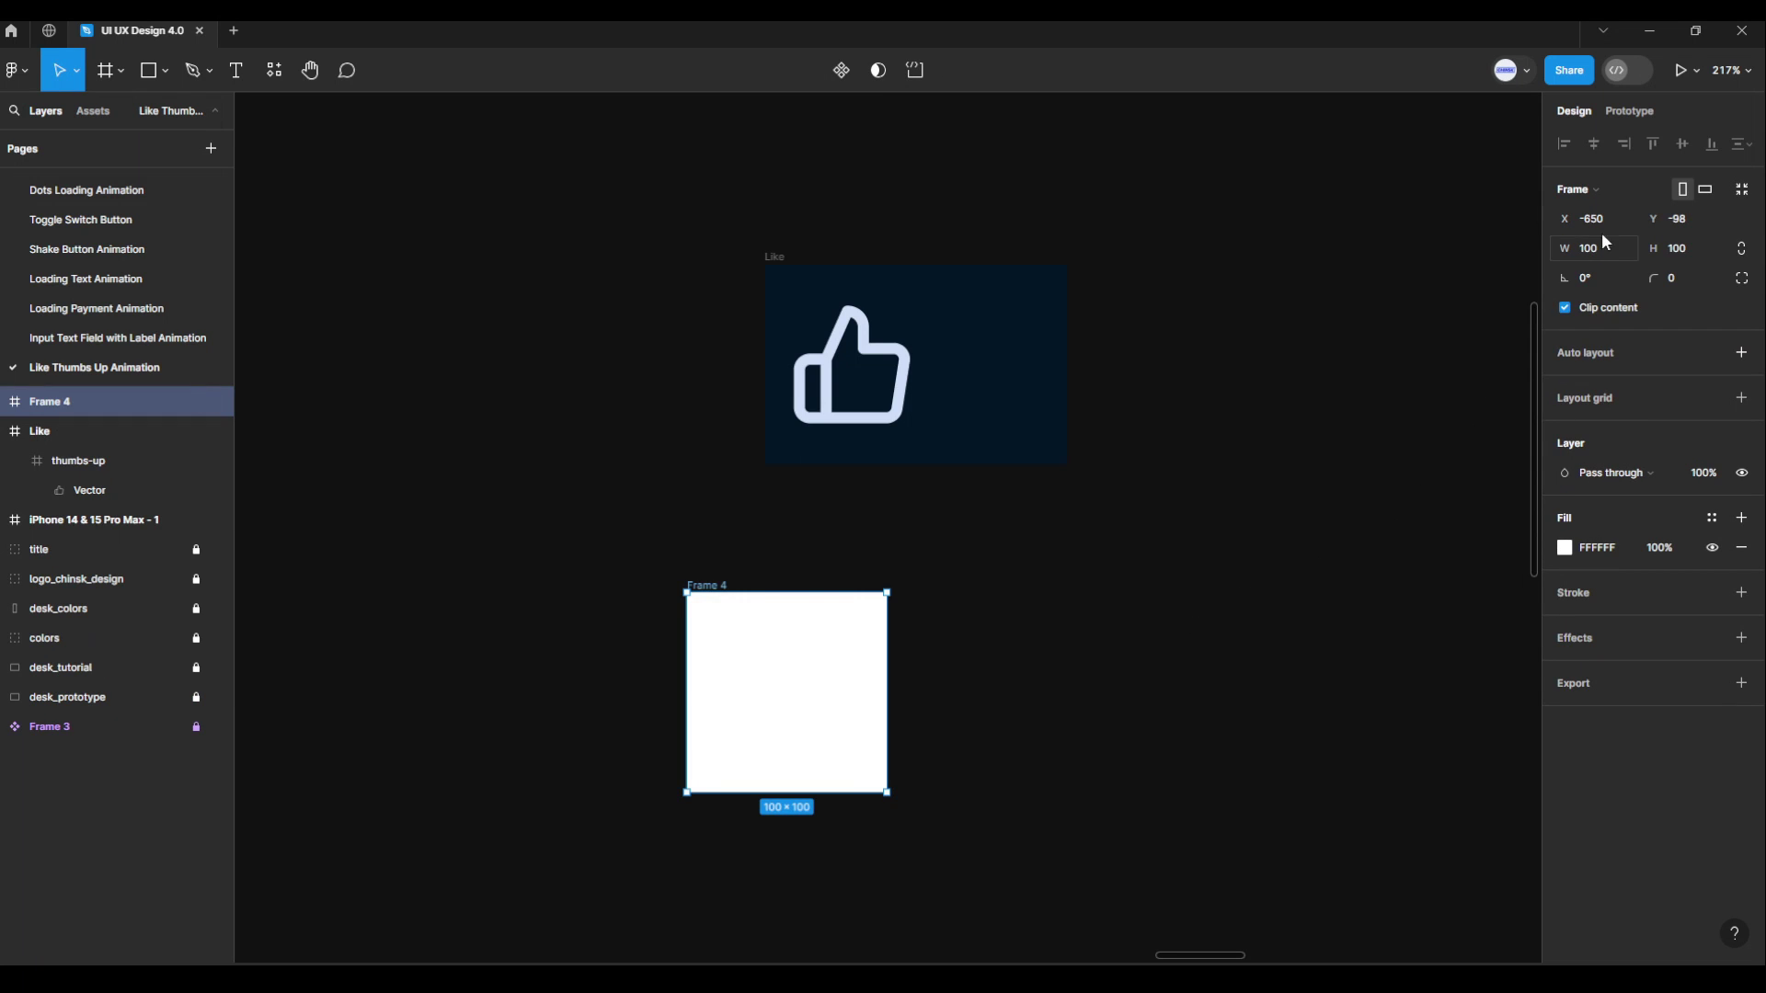
{"action": "left_click", "coordinate": [1624, 257]}
{"action": "type", "text": "1"}
{"action": "key", "text": "Return"}
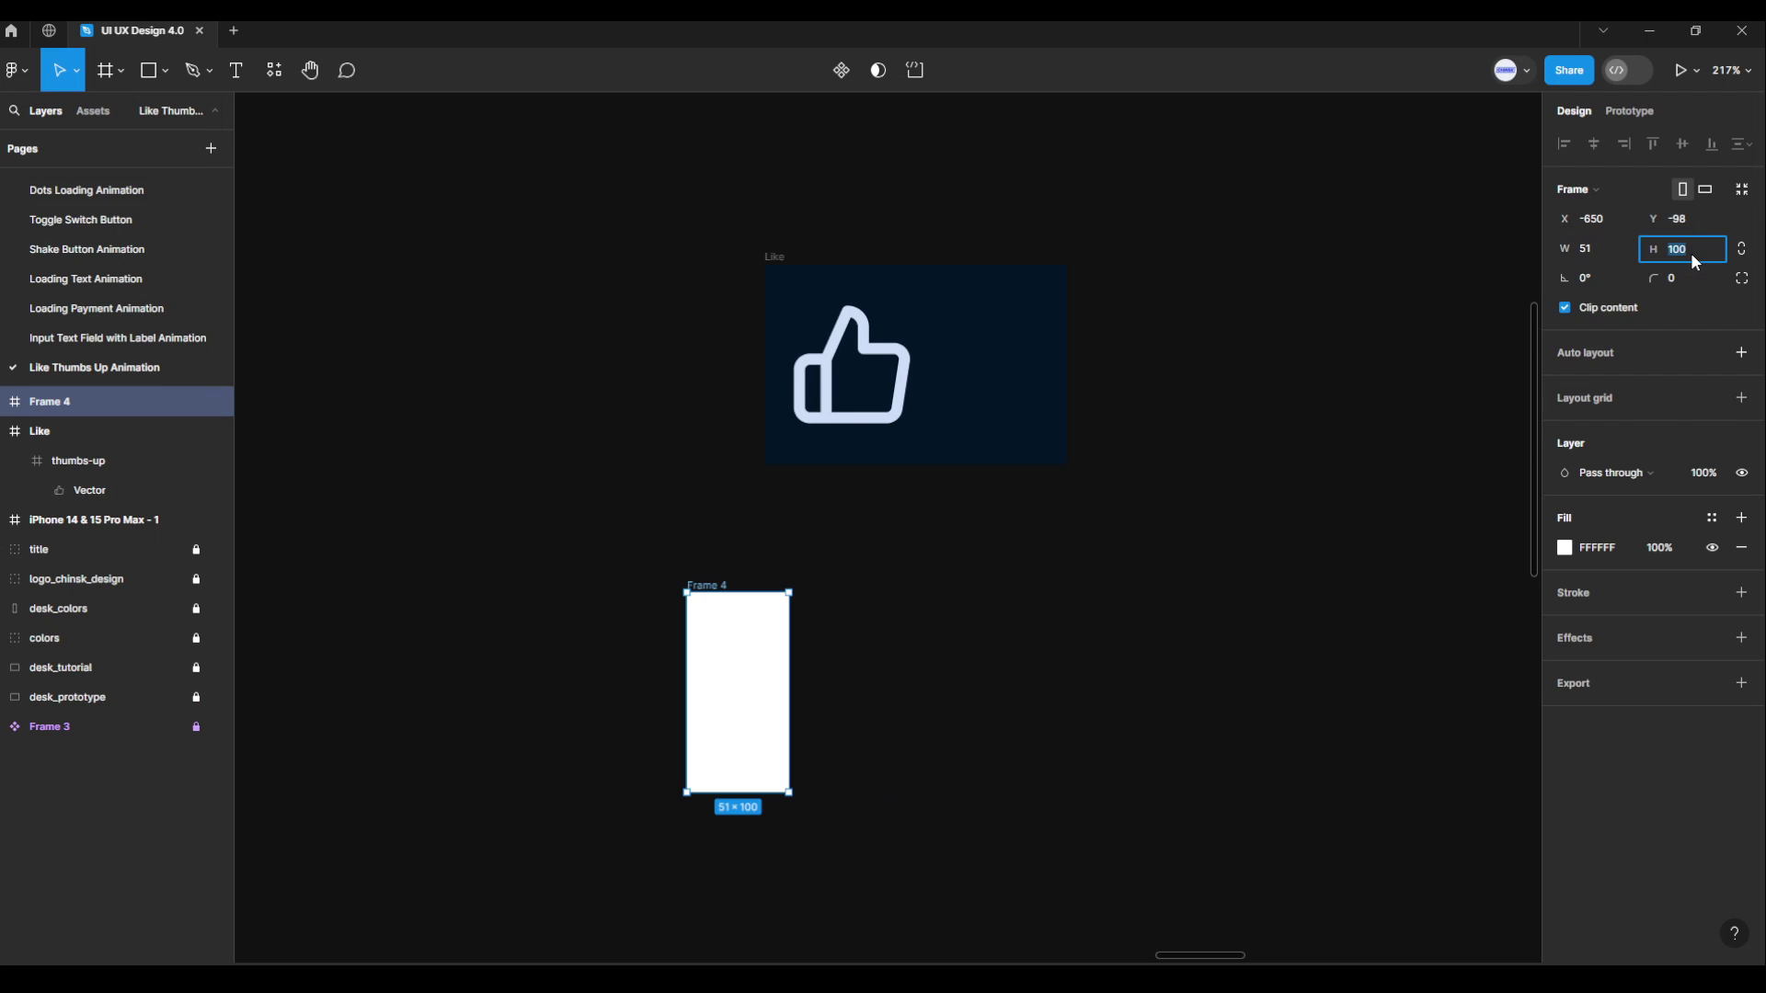
{"action": "type", "text": "55"}
{"action": "key", "text": "Return"}
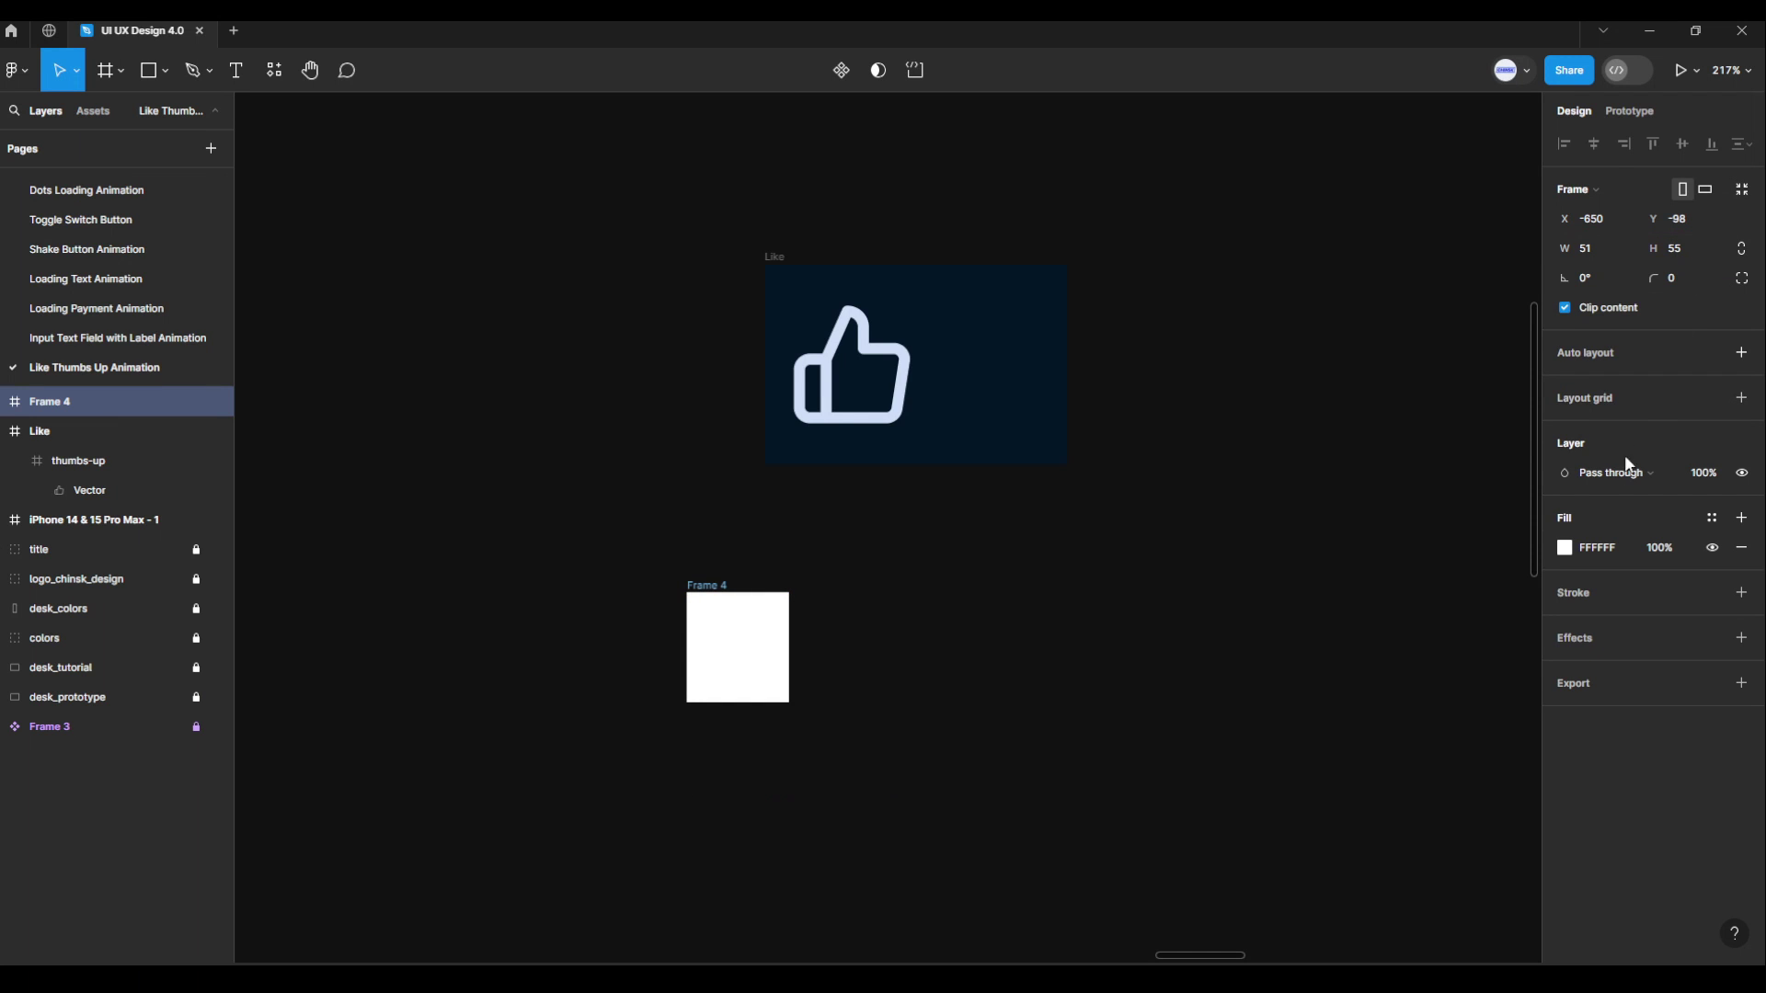
Fill the new frame with the Like frame's dark navy 031525.
{"action": "left_click", "coordinate": [1566, 549]}
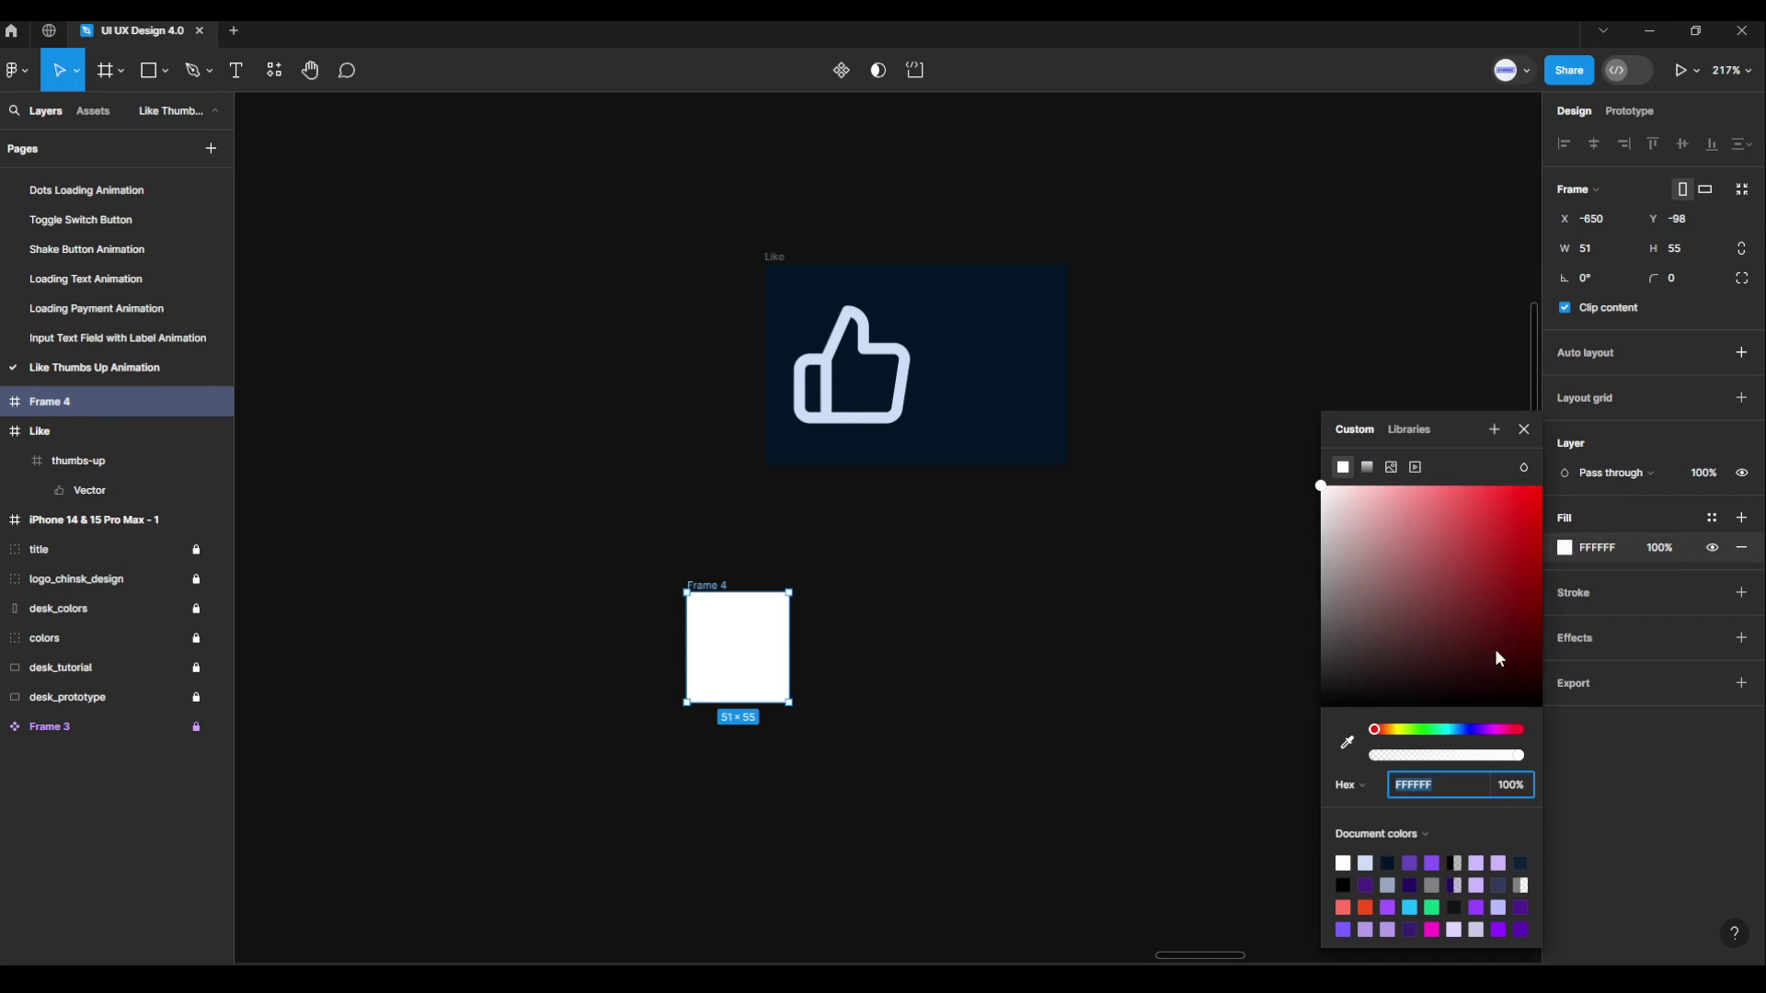
{"action": "left_click", "coordinate": [1348, 743]}
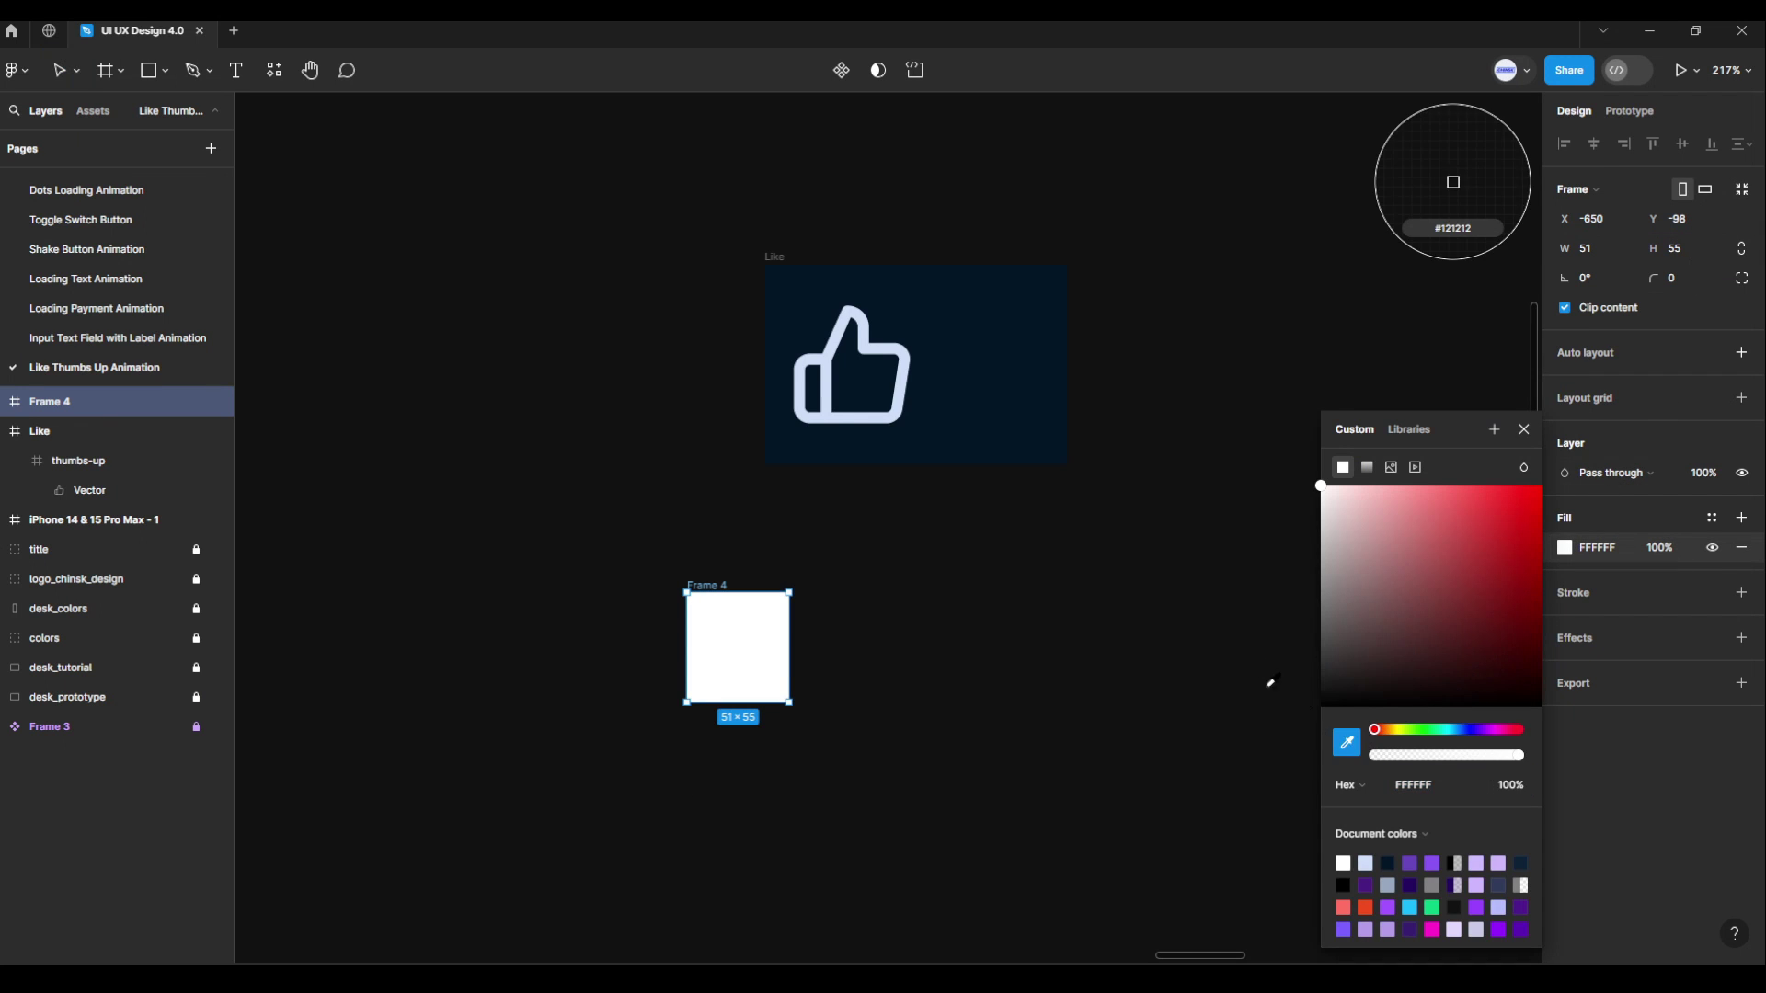
{"action": "left_click", "coordinate": [1045, 394]}
{"action": "left_click", "coordinate": [945, 584]}
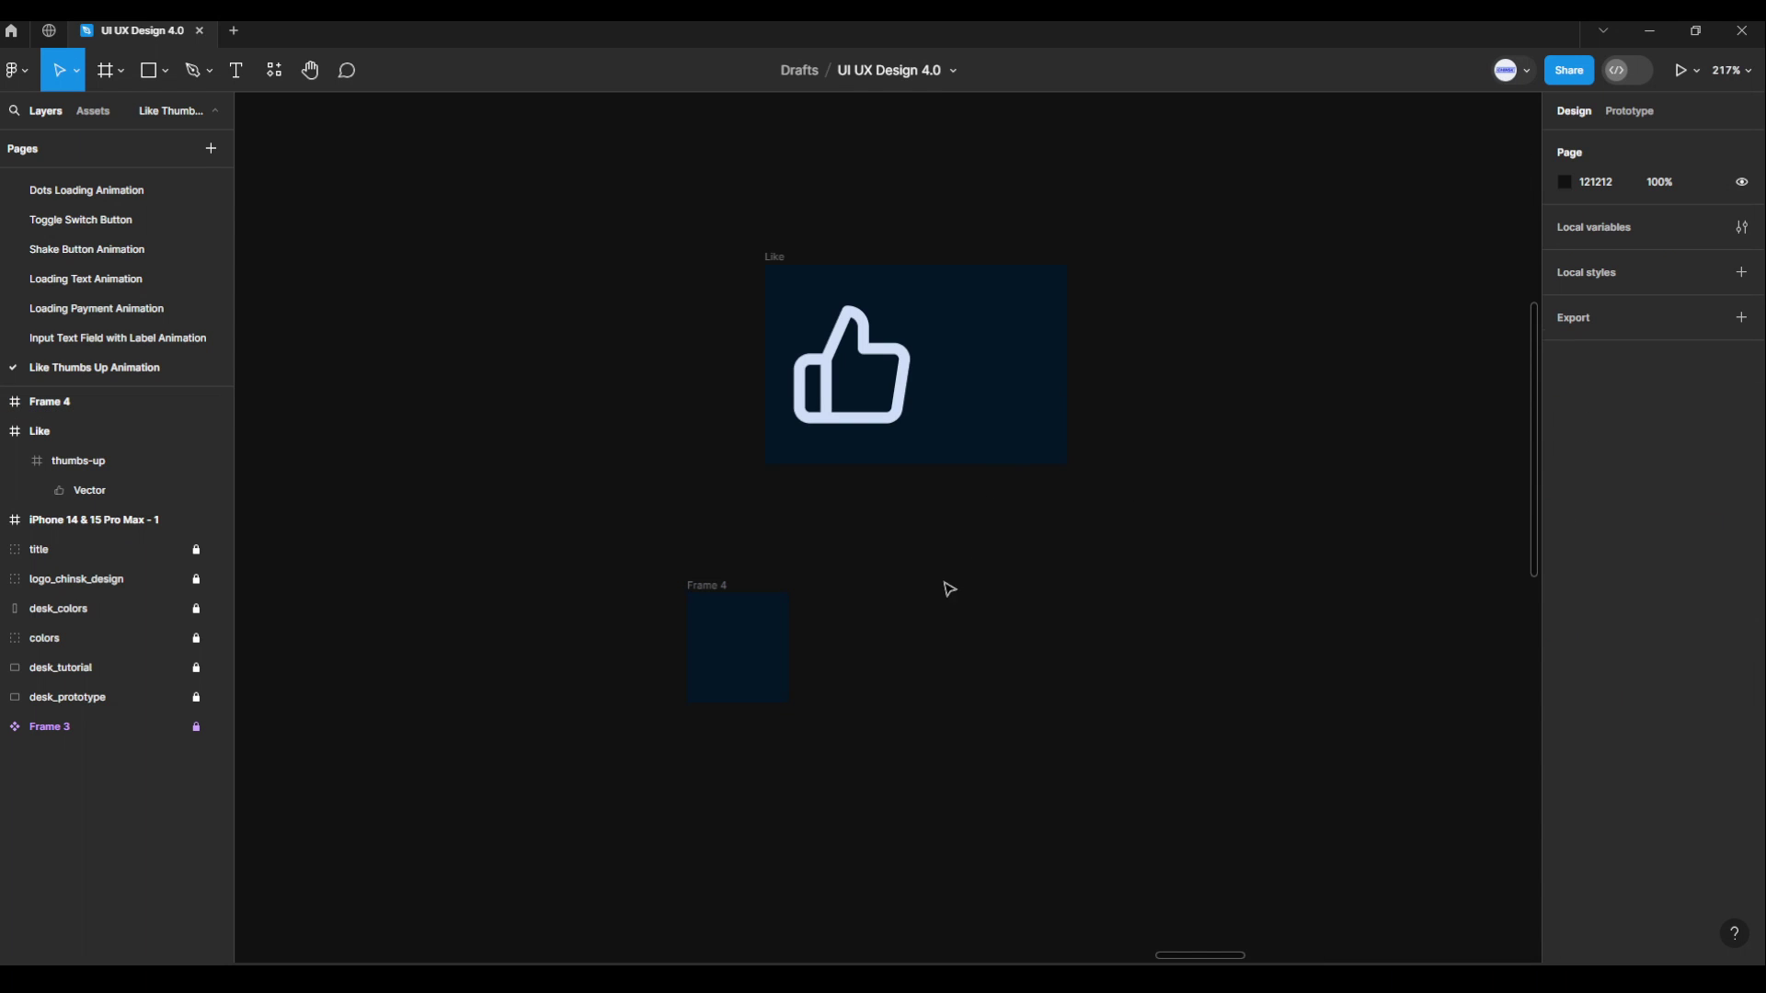
Rename the new navy frame to Number.
{"action": "left_click", "coordinate": [713, 591]}
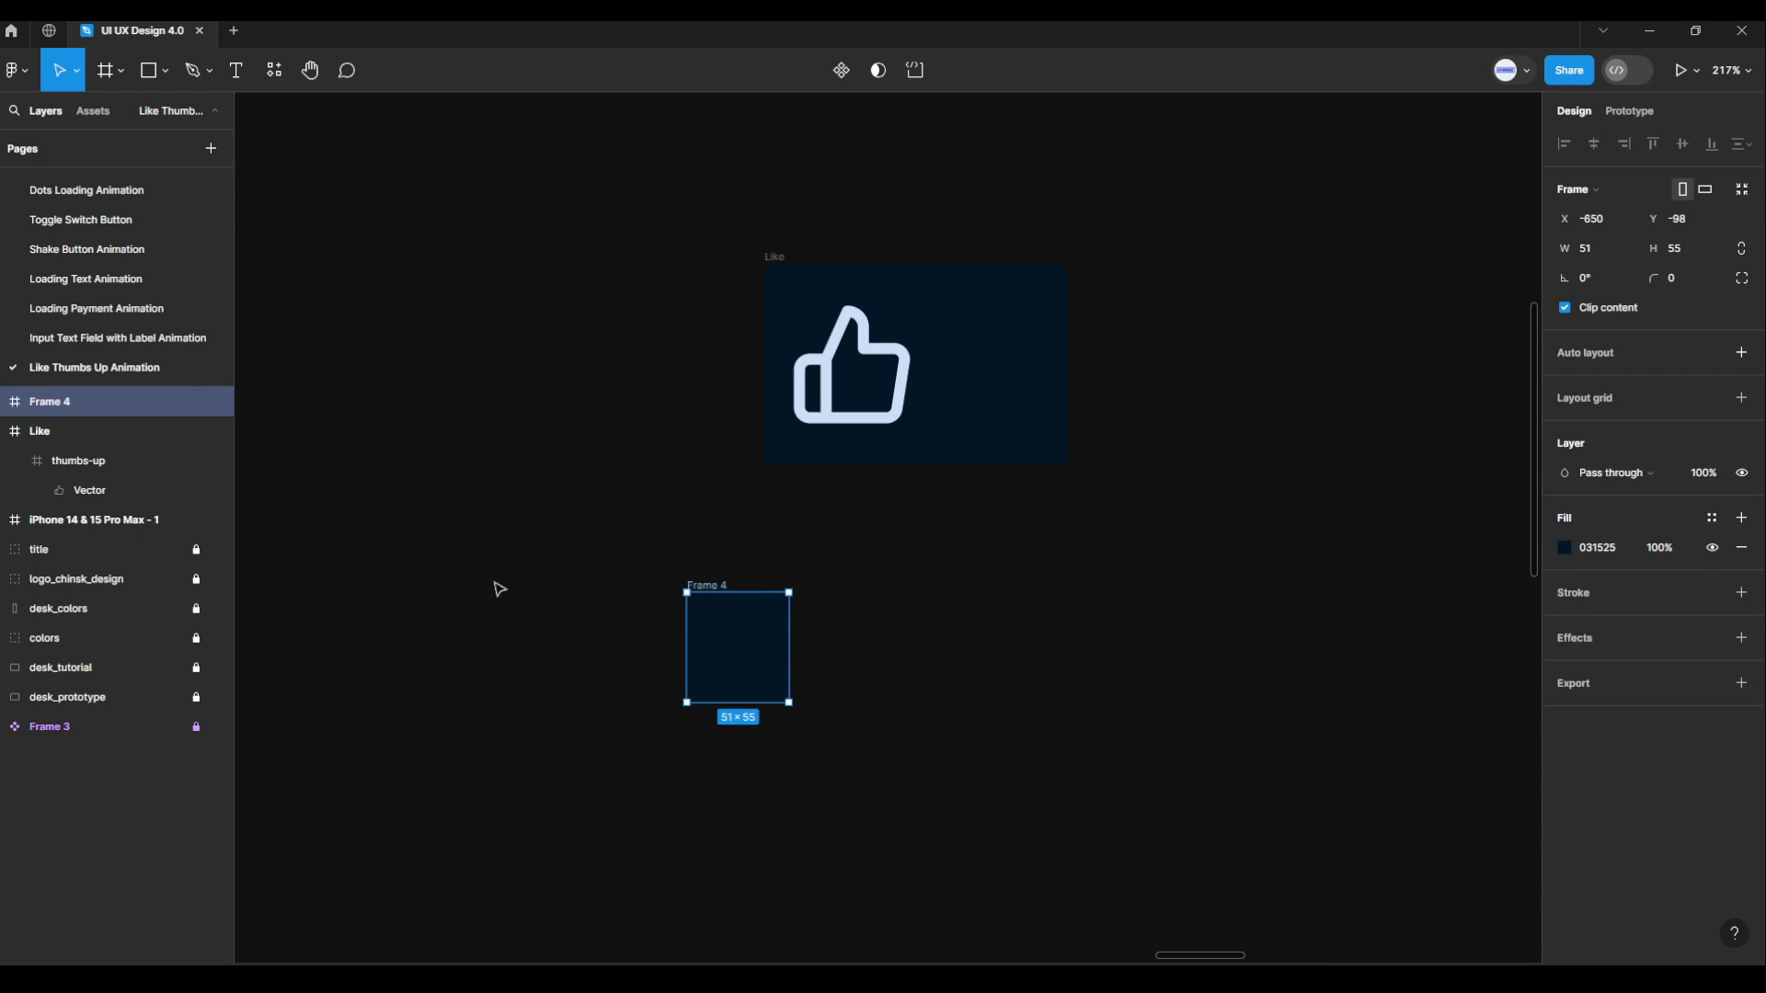
{"action": "double_click", "coordinate": [55, 401]}
{"action": "type", "text": "Numbe"}
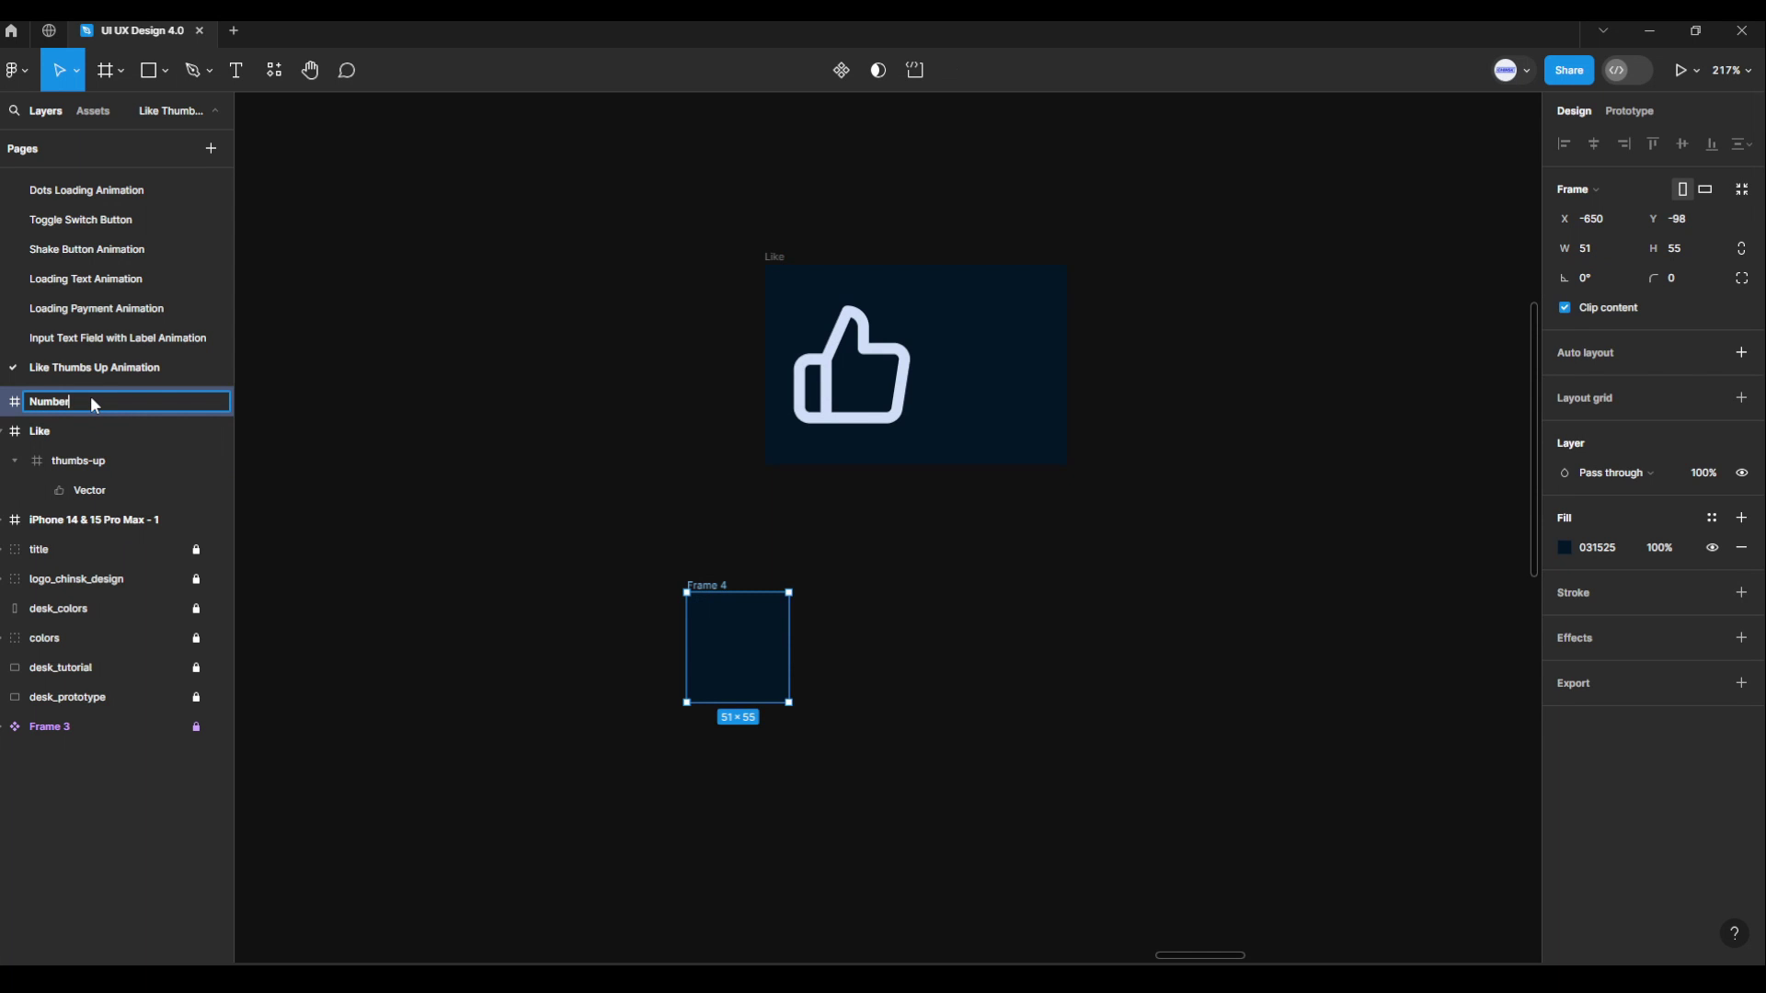
{"action": "type", "text": "r"}
{"action": "key", "text": "Return"}
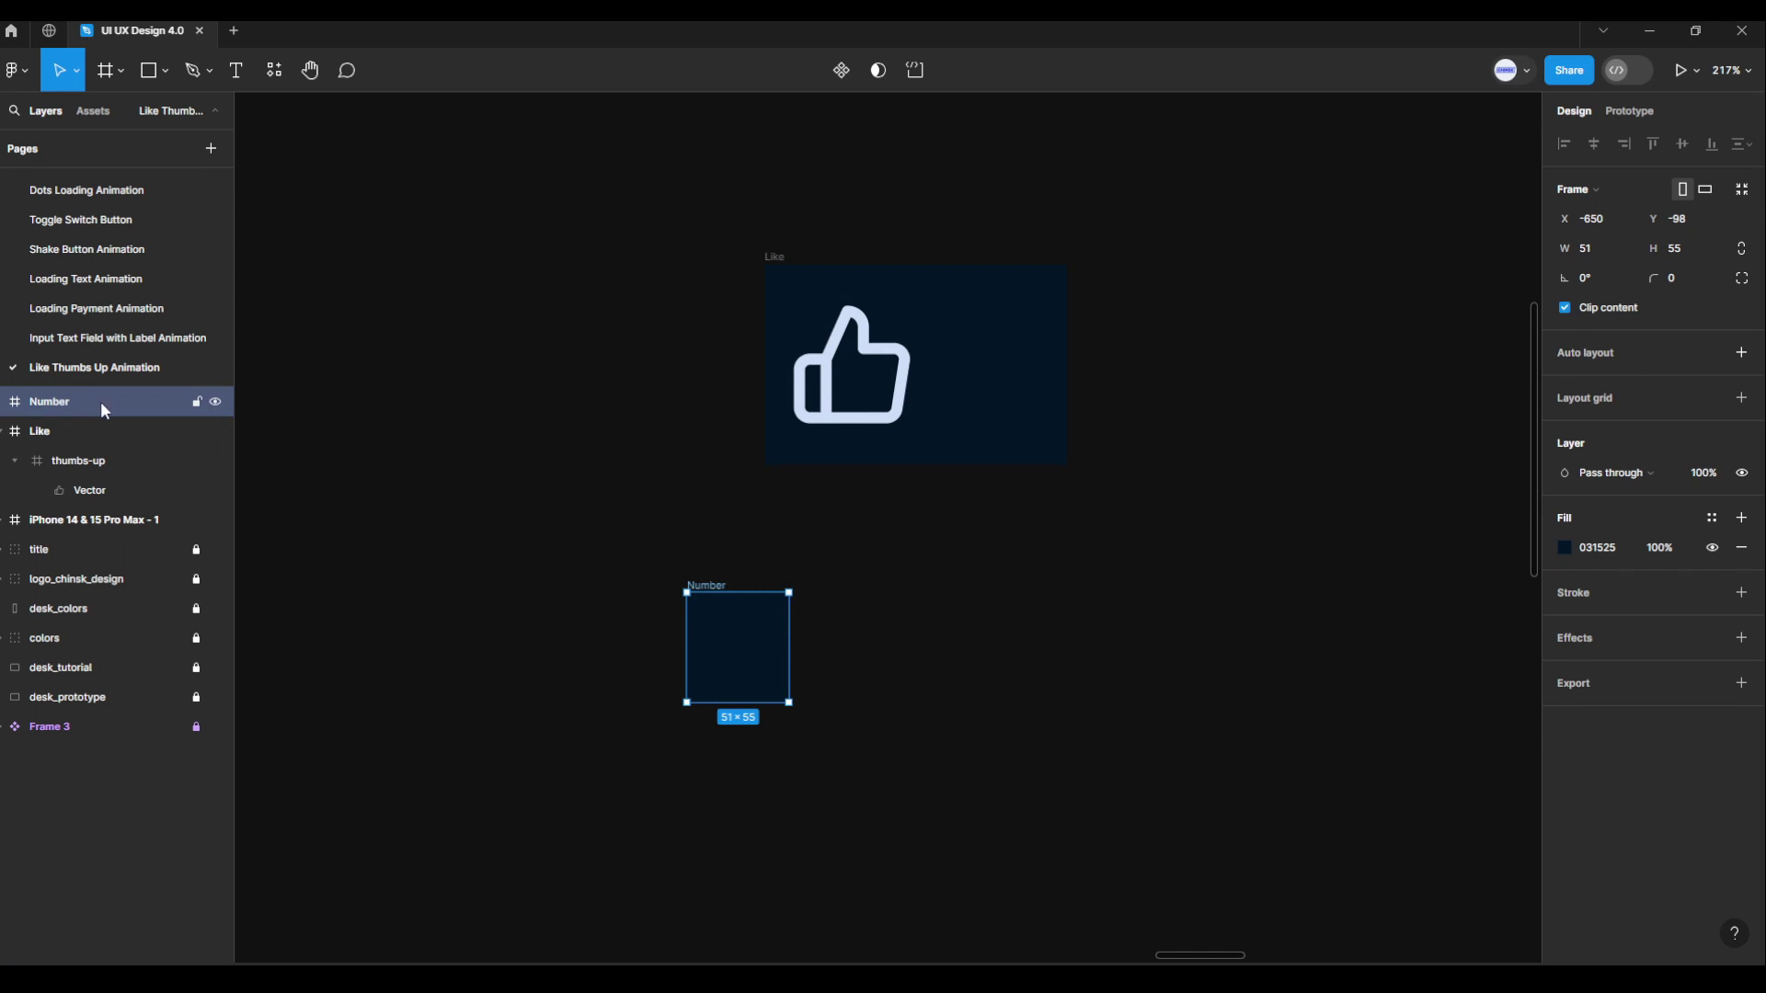
{"action": "left_click", "coordinate": [619, 538]}
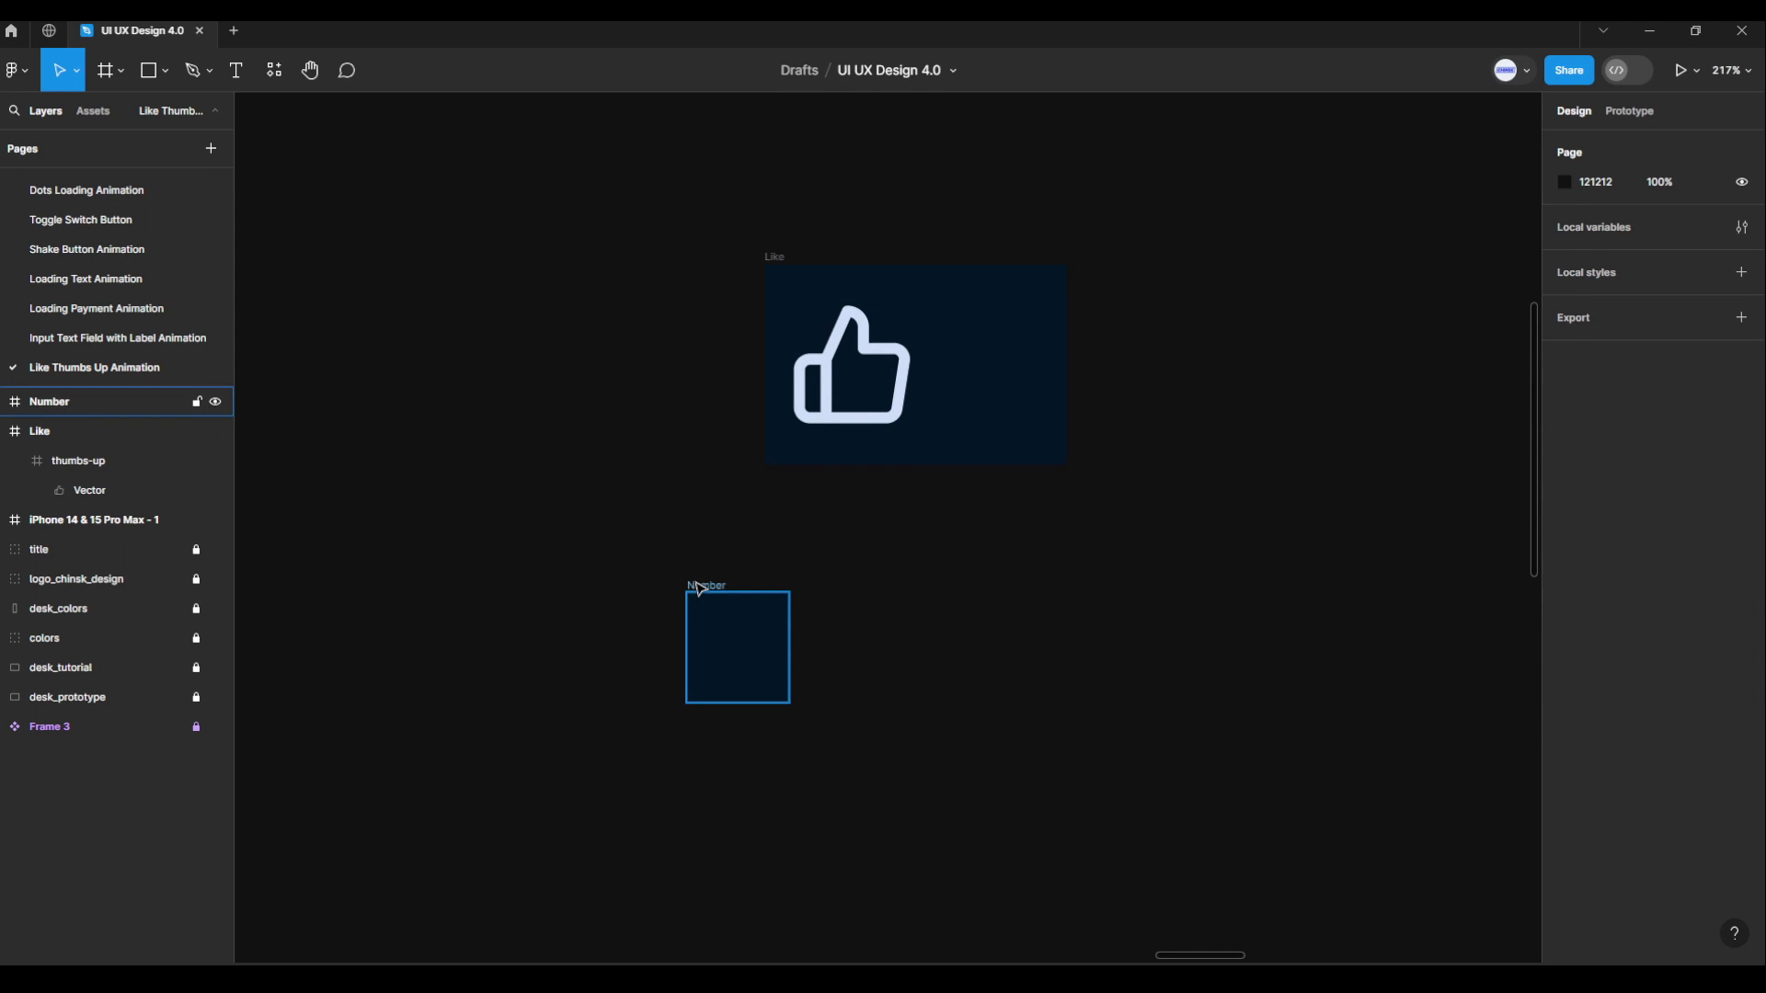
Move the Number frame to the right of the Like frame.
{"action": "mouse_move", "coordinate": [692, 588]}
{"action": "left_mouse_down"}
{"action": "mouse_move", "coordinate": [951, 597]}
{"action": "mouse_move", "coordinate": [1239, 355]}
{"action": "left_mouse_up"}
{"action": "left_click", "coordinate": [851, 603]}
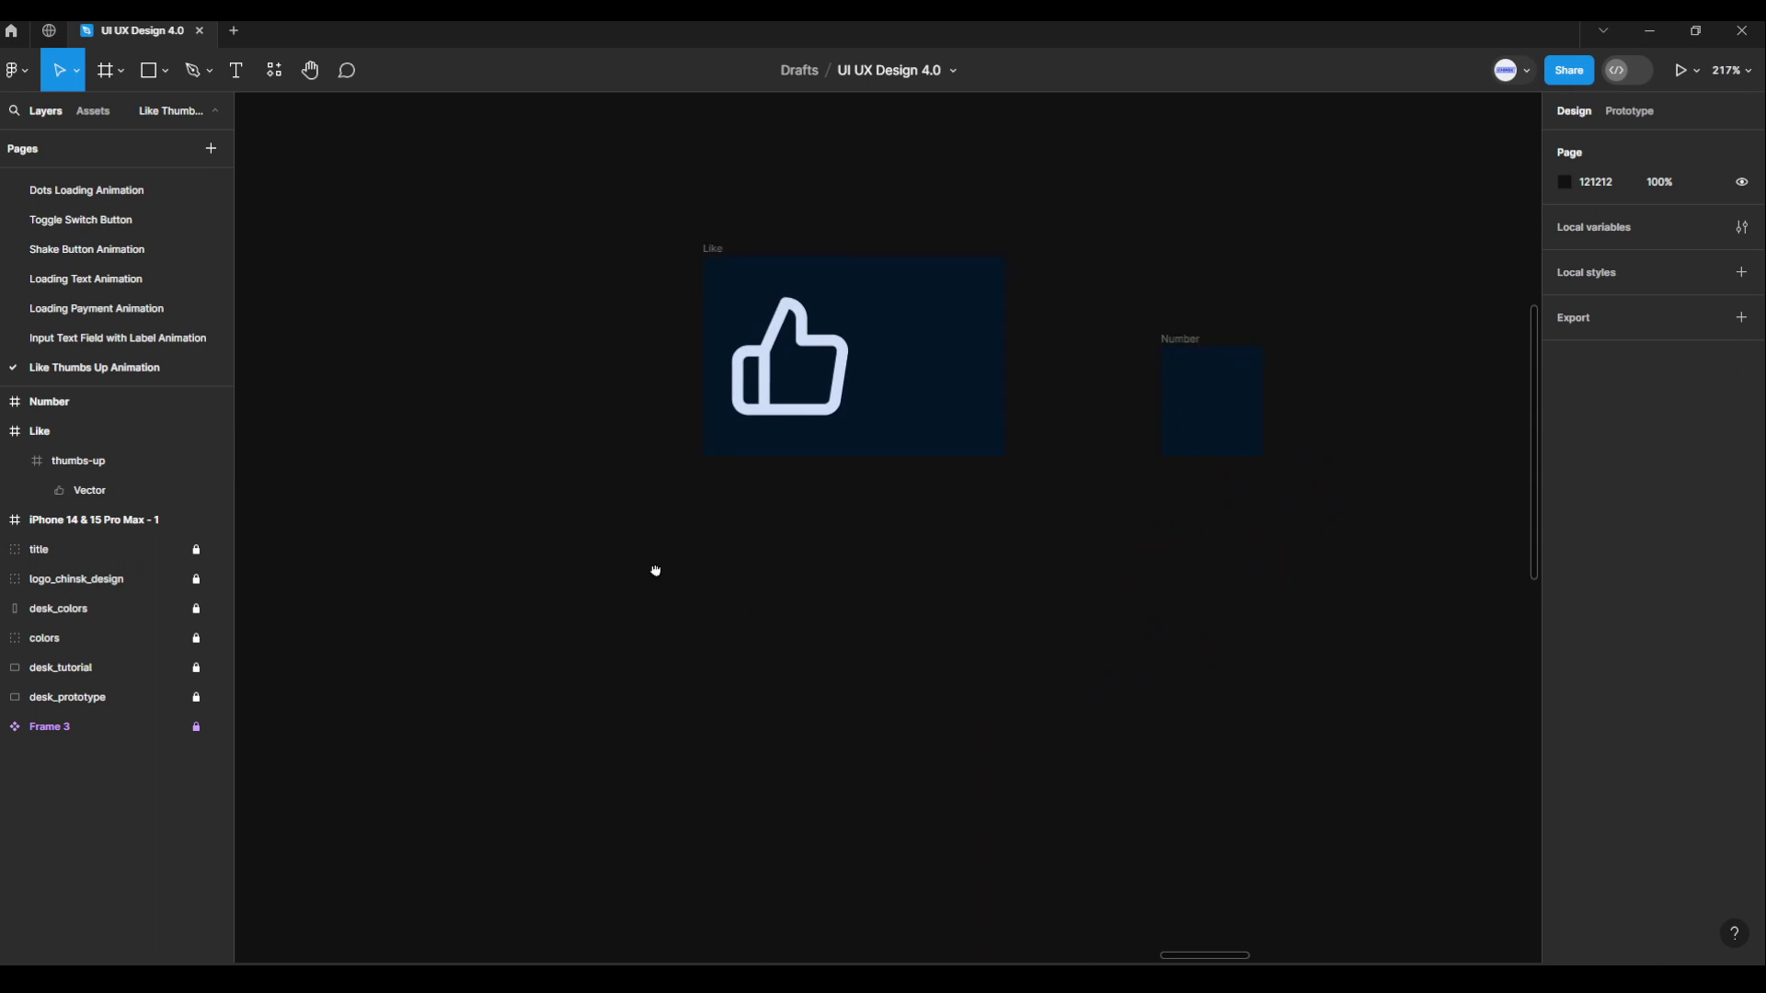
{"action": "scroll", "coordinate": [654, 598], "scroll_direction": "right", "scroll_amount": 5}
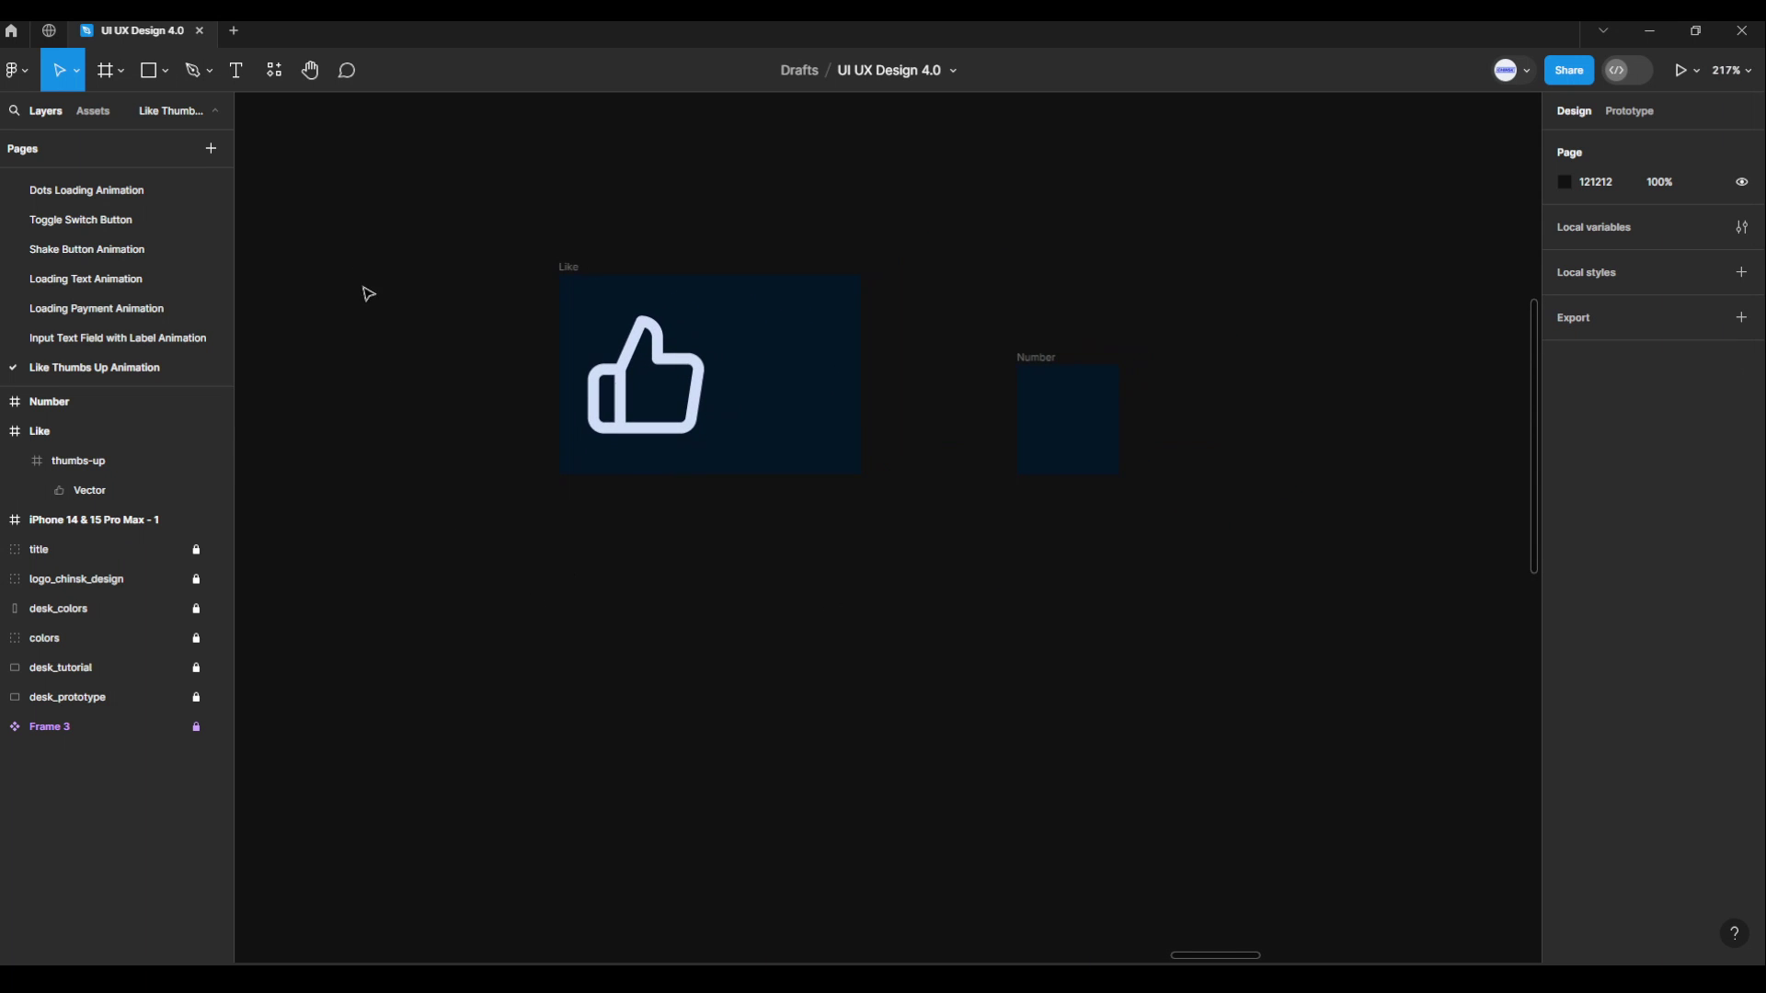
Add a text layer below the frames with 0 and 1 on separate lines.
{"action": "left_click", "coordinate": [237, 70]}
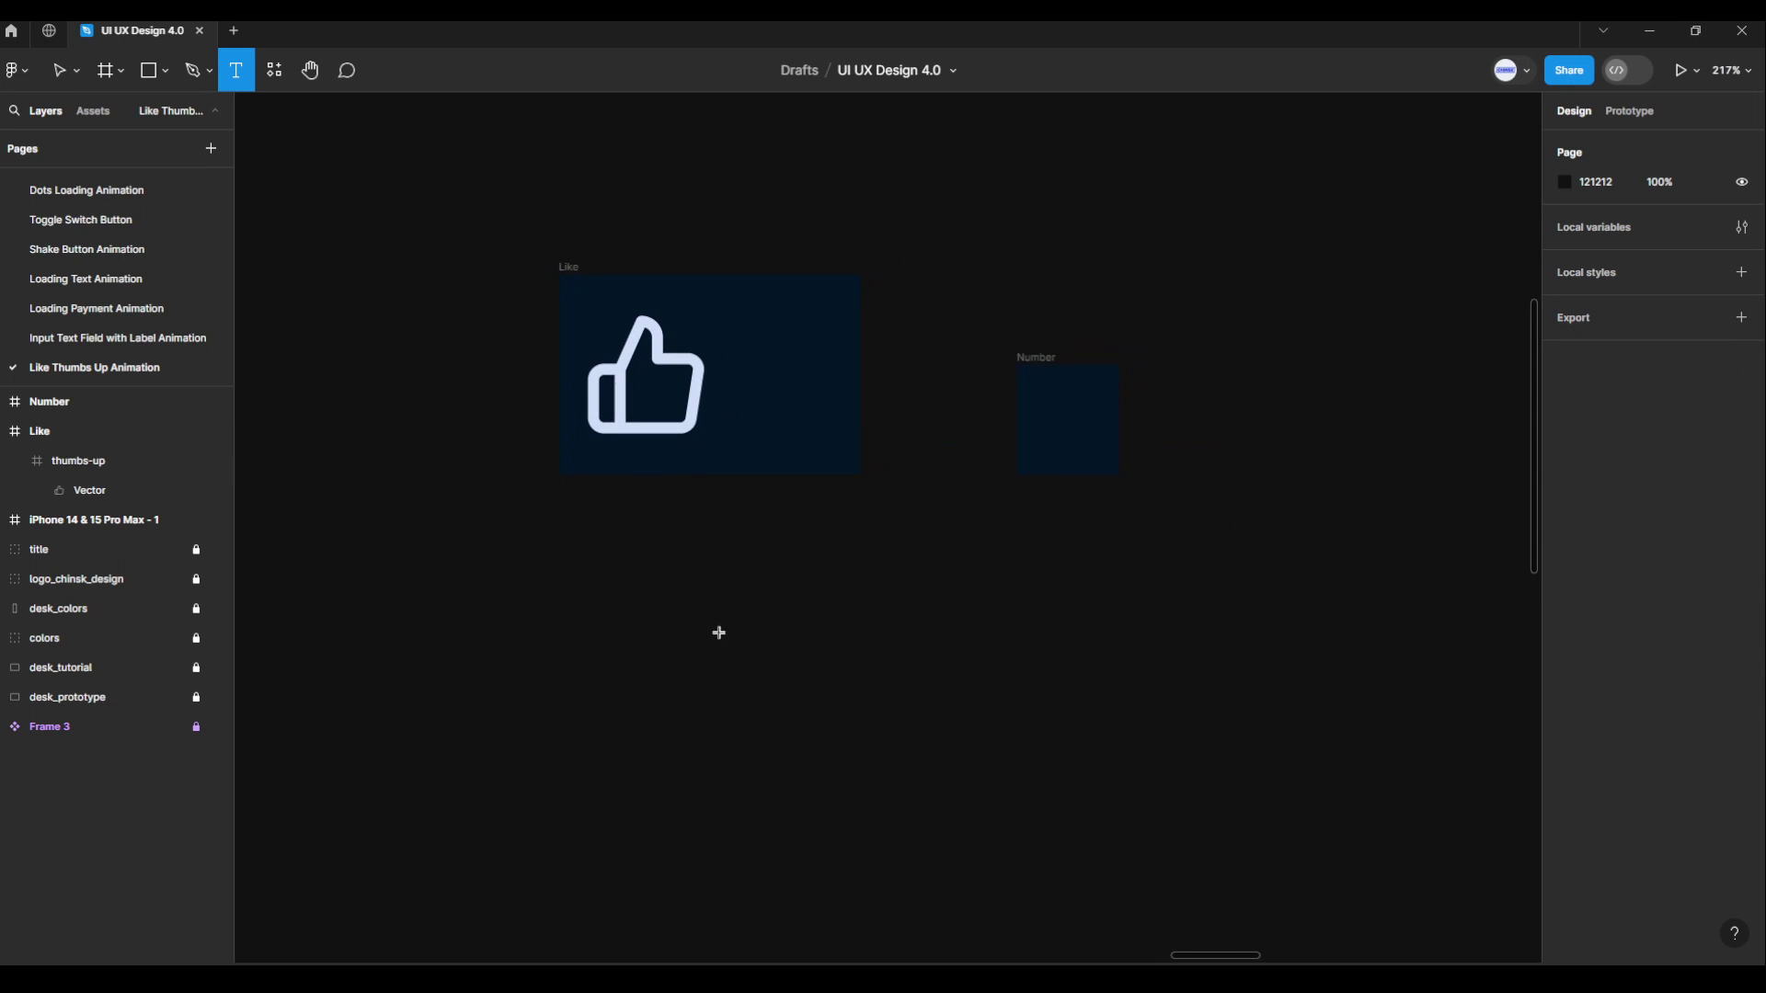
{"action": "left_click", "coordinate": [777, 674]}
{"action": "type", "text": "0"}
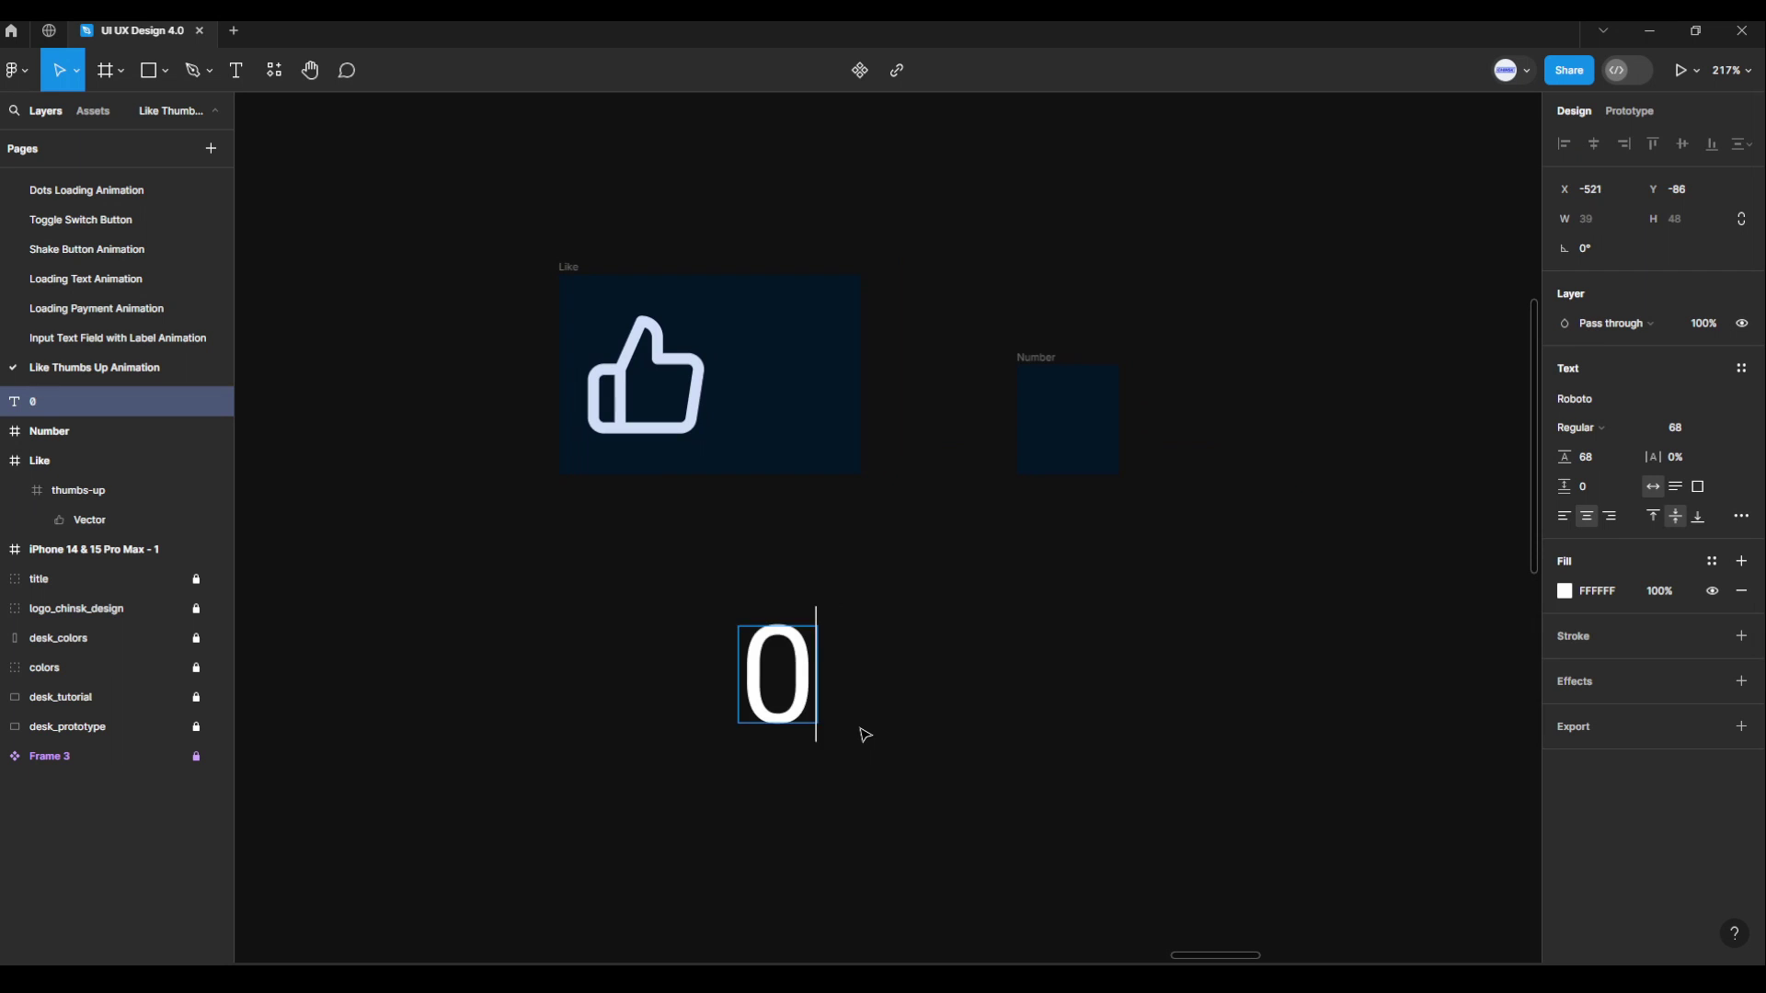
{"action": "key", "text": "Return"}
{"action": "type", "text": "1"}
{"action": "key", "text": "Escape"}
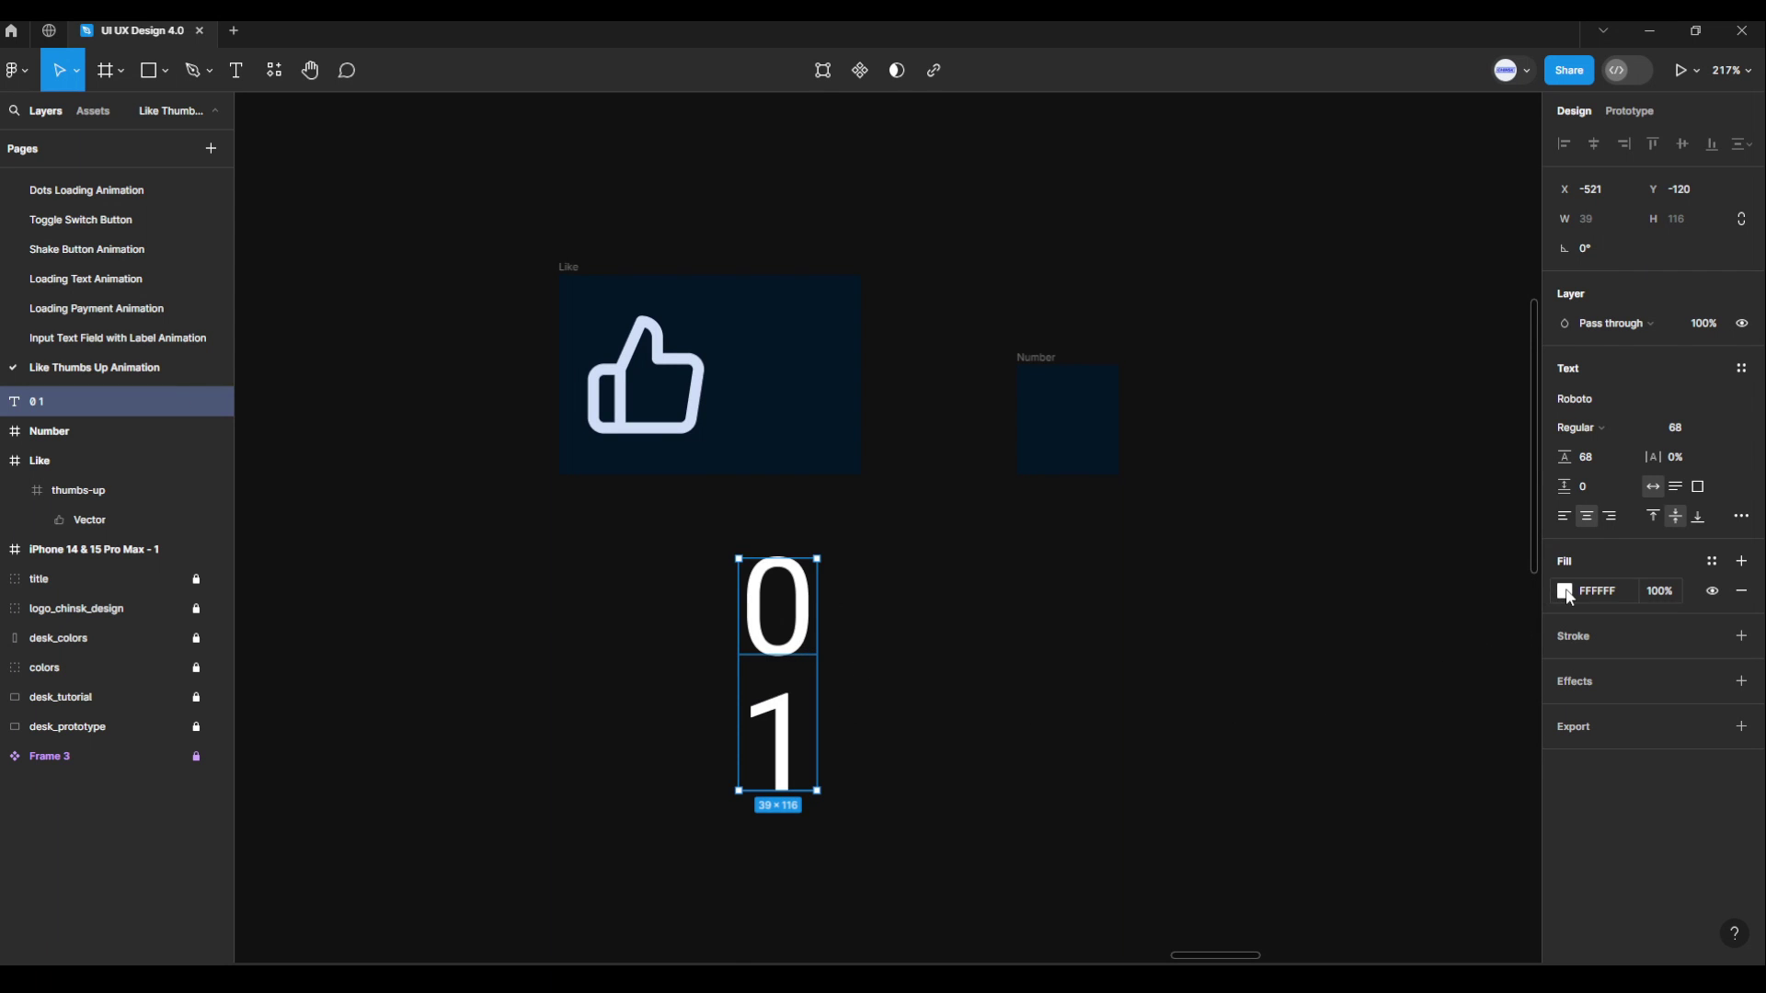
Colour the 0 1 text light blue CEDEF8 sampled from the palette swatch.
{"action": "left_click", "coordinate": [1566, 593]}
{"action": "left_click", "coordinate": [1347, 743]}
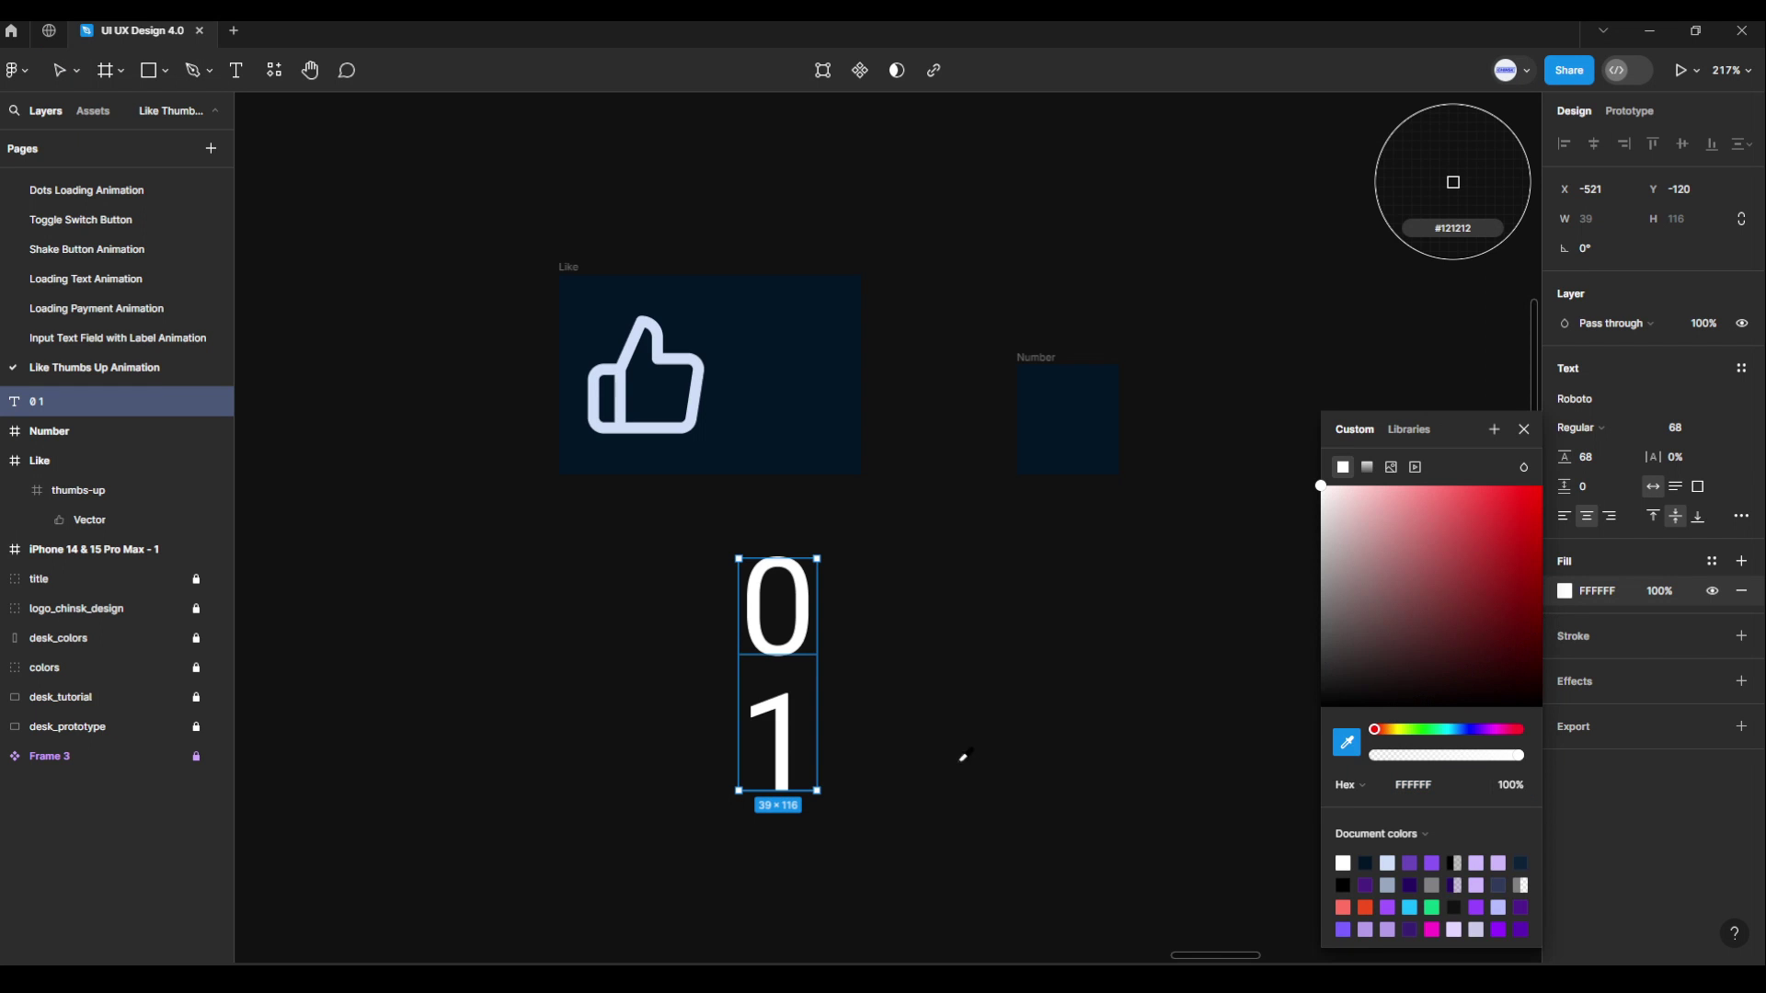
{"action": "scroll", "coordinate": [589, 628], "scroll_direction": "down", "scroll_amount": 3}
{"action": "left_click_drag", "start_coordinate": [589, 628], "coordinate": [1021, 580]}
{"action": "scroll", "coordinate": [907, 623], "scroll_direction": "down", "scroll_amount": 3}
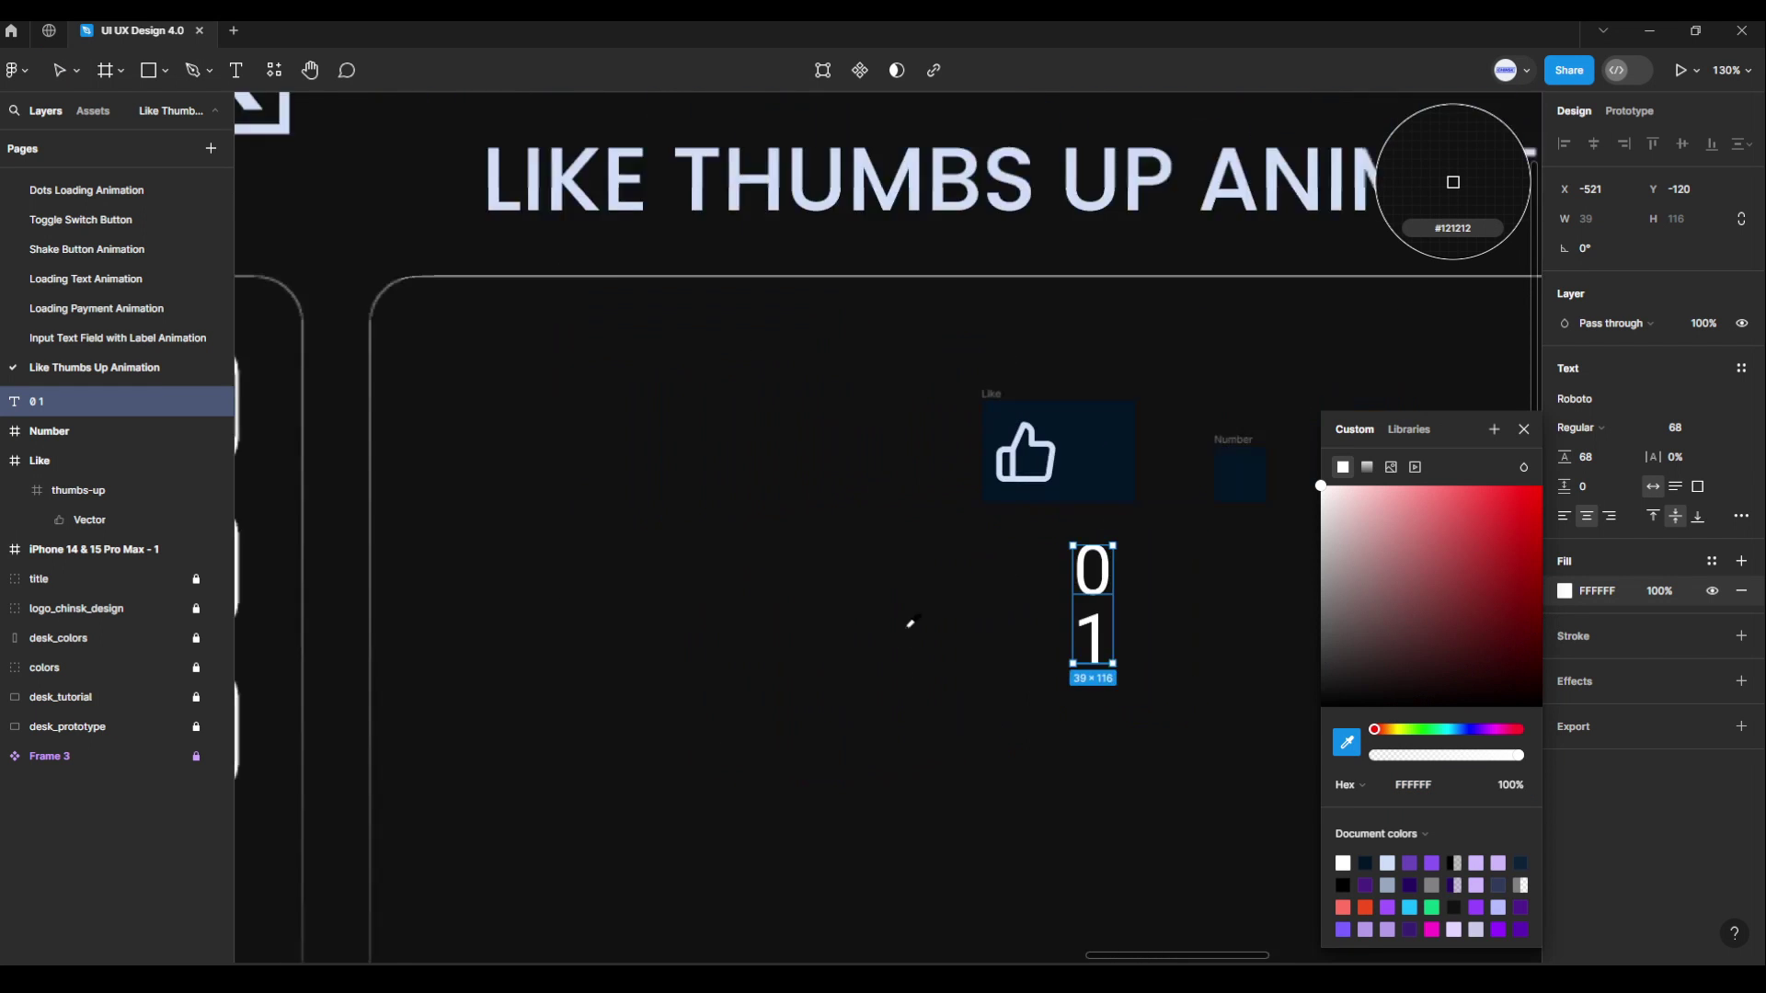
{"action": "scroll", "coordinate": [883, 651], "scroll_direction": "down", "scroll_amount": 2}
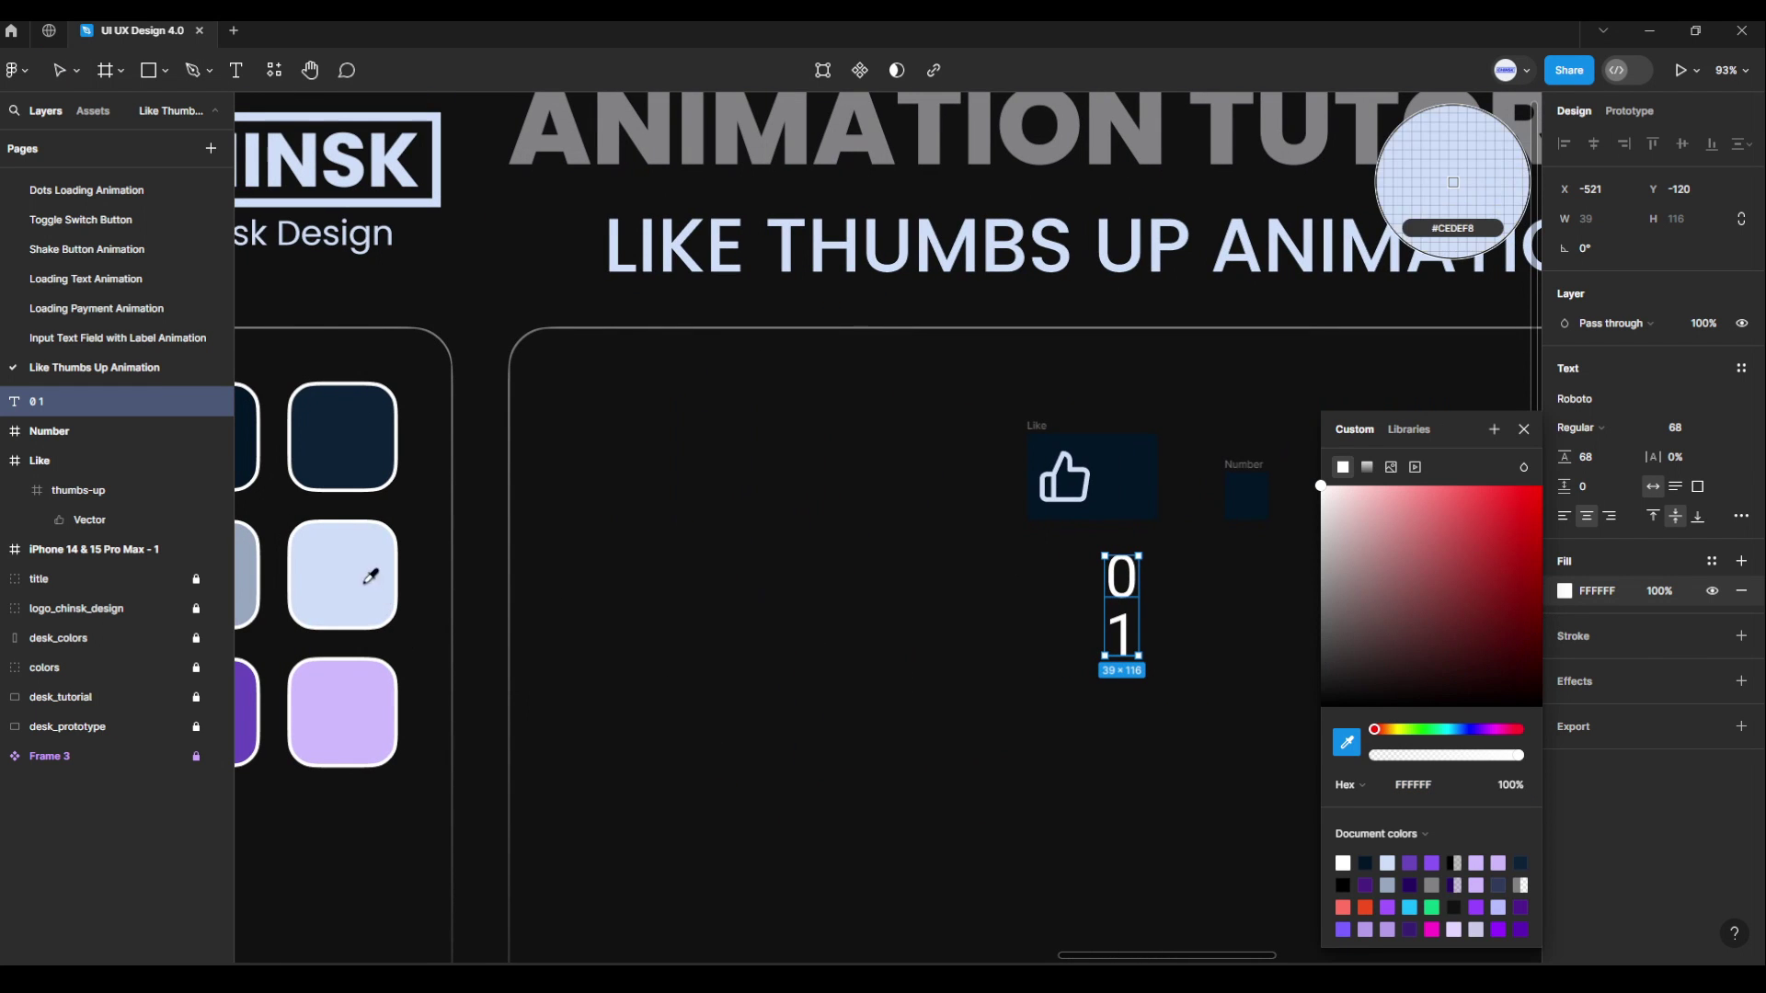
{"action": "left_click", "coordinate": [370, 576]}
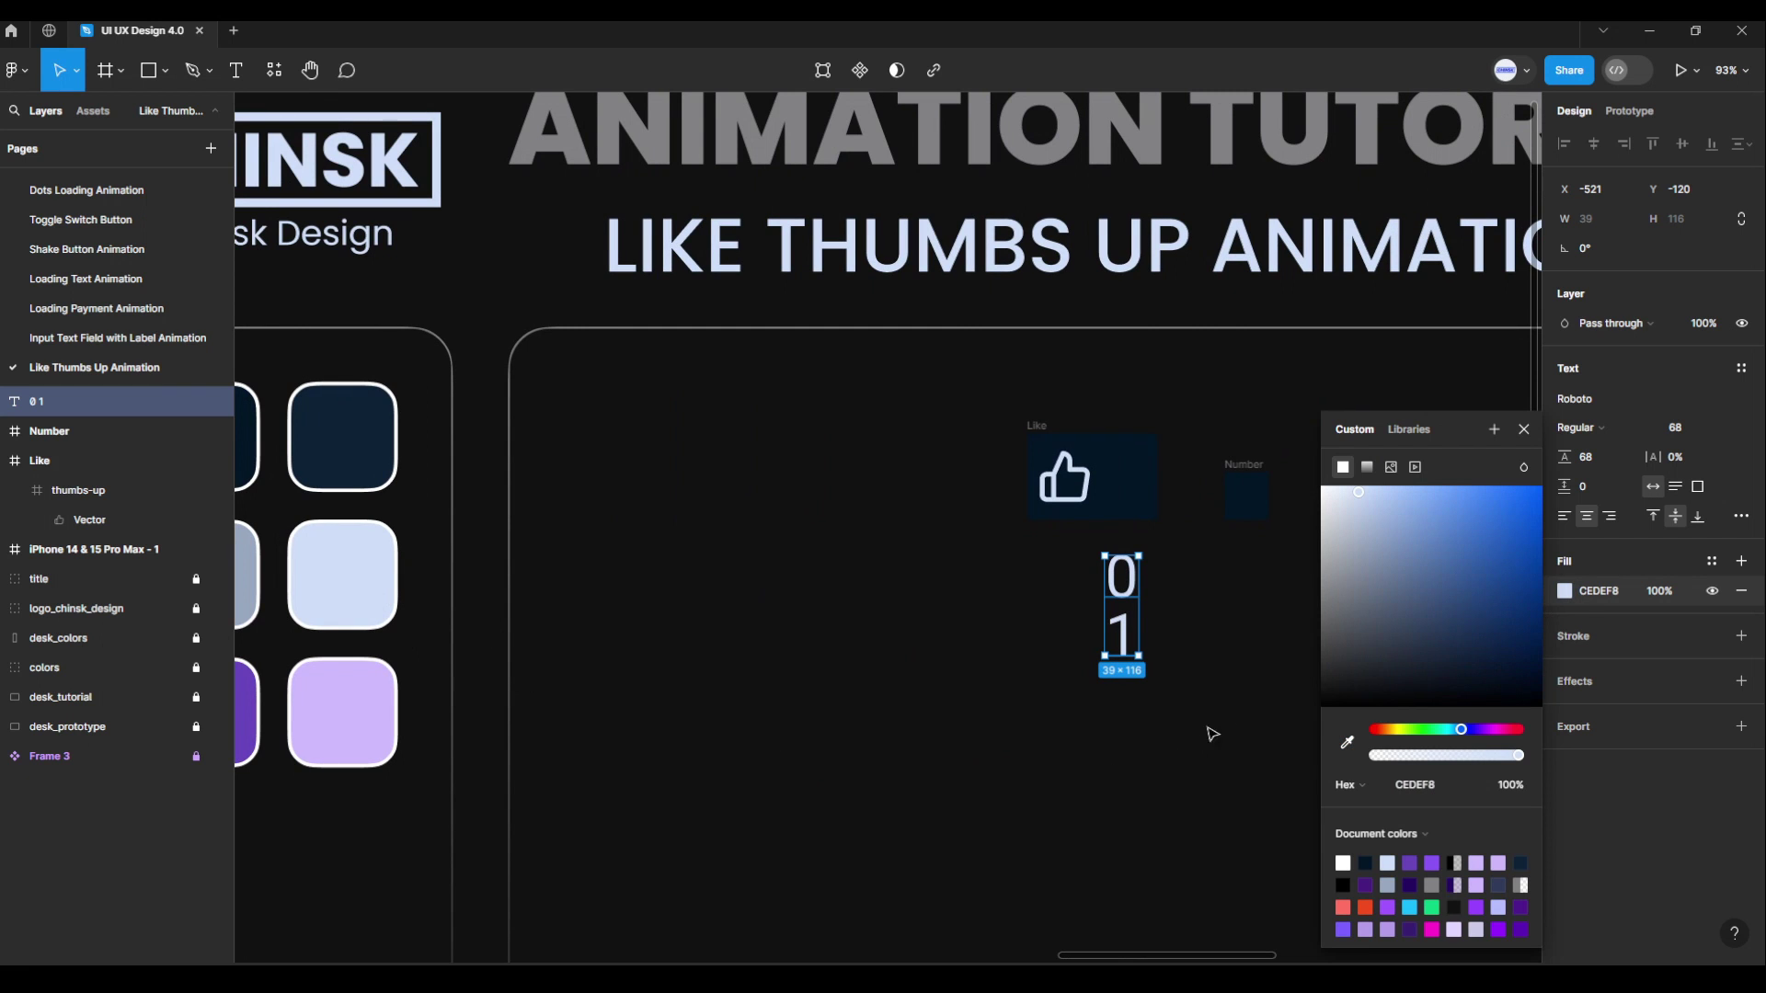
{"action": "left_click", "coordinate": [1257, 697]}
{"action": "scroll", "coordinate": [1265, 688], "scroll_direction": "up", "scroll_amount": 3, "text": "ctrl"}
{"action": "mouse_move", "coordinate": [1269, 662]}
{"action": "left_mouse_down"}
{"action": "mouse_move", "coordinate": [1133, 728]}
{"action": "mouse_move", "coordinate": [993, 552]}
{"action": "left_mouse_up"}
{"action": "scroll", "coordinate": [959, 489], "scroll_direction": "up", "scroll_amount": 1, "text": "ctrl"}
{"action": "scroll", "coordinate": [963, 487], "scroll_direction": "up", "scroll_amount": 2, "text": "ctrl"}
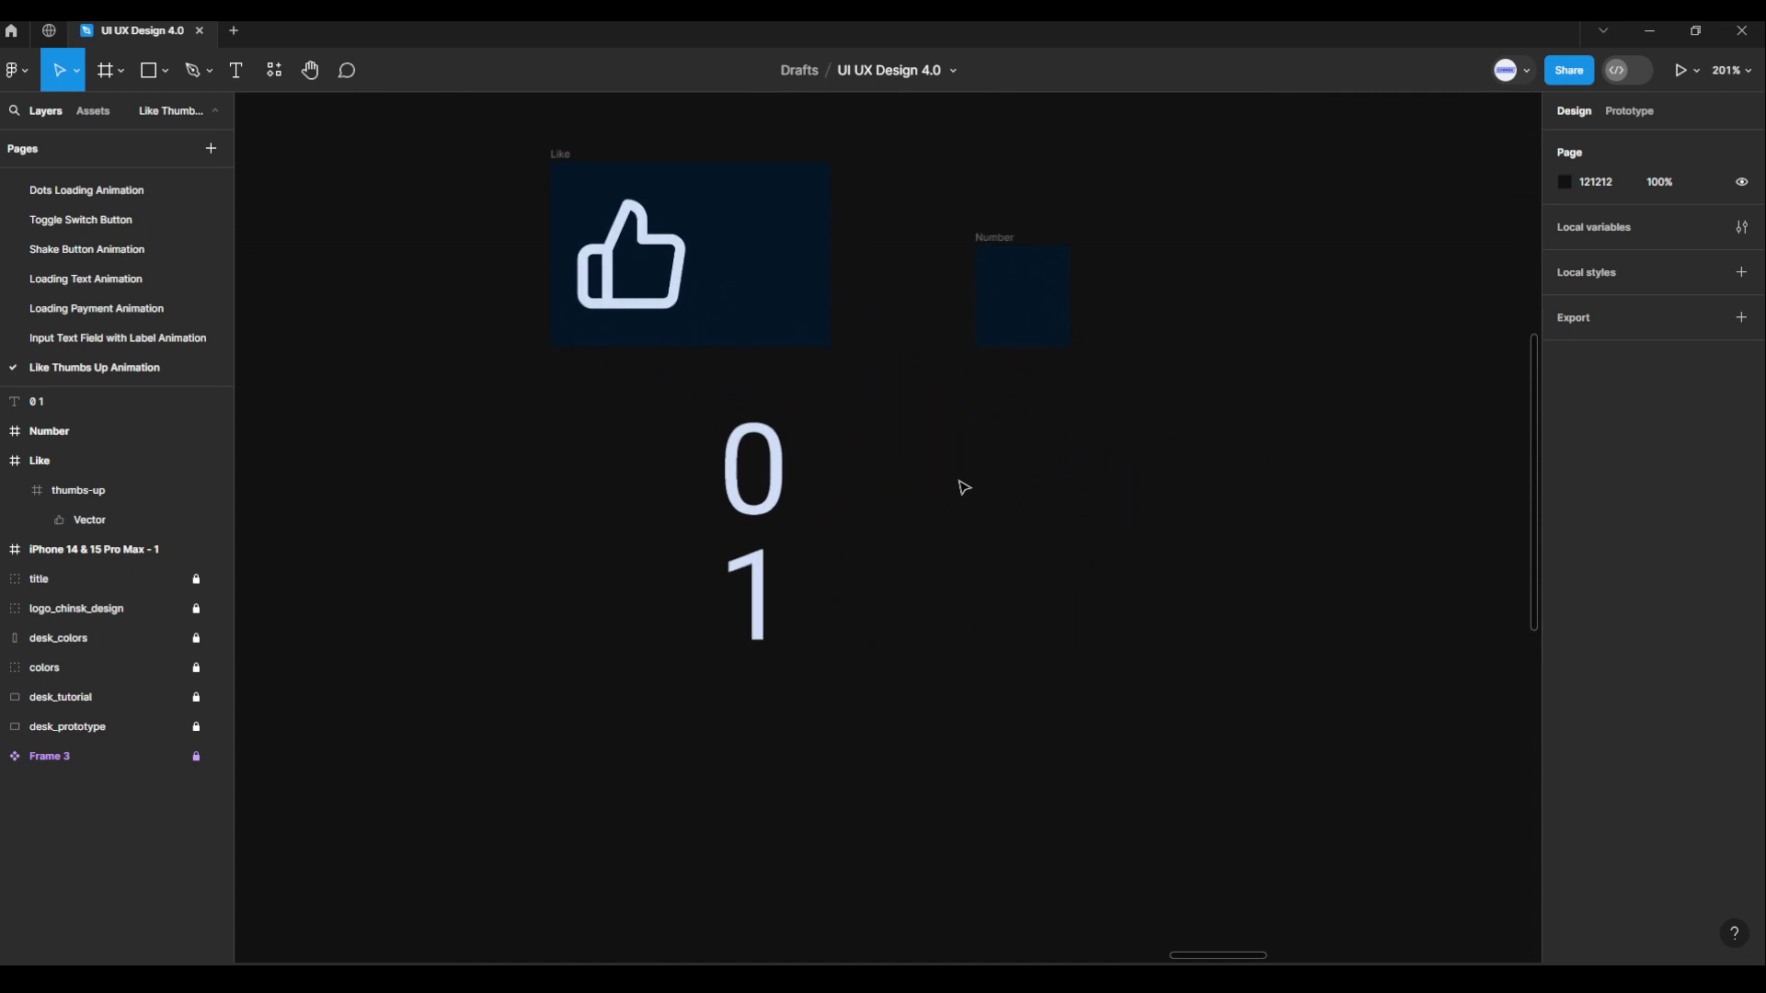
{"action": "scroll", "coordinate": [966, 516], "scroll_direction": "up", "scroll_amount": 1}
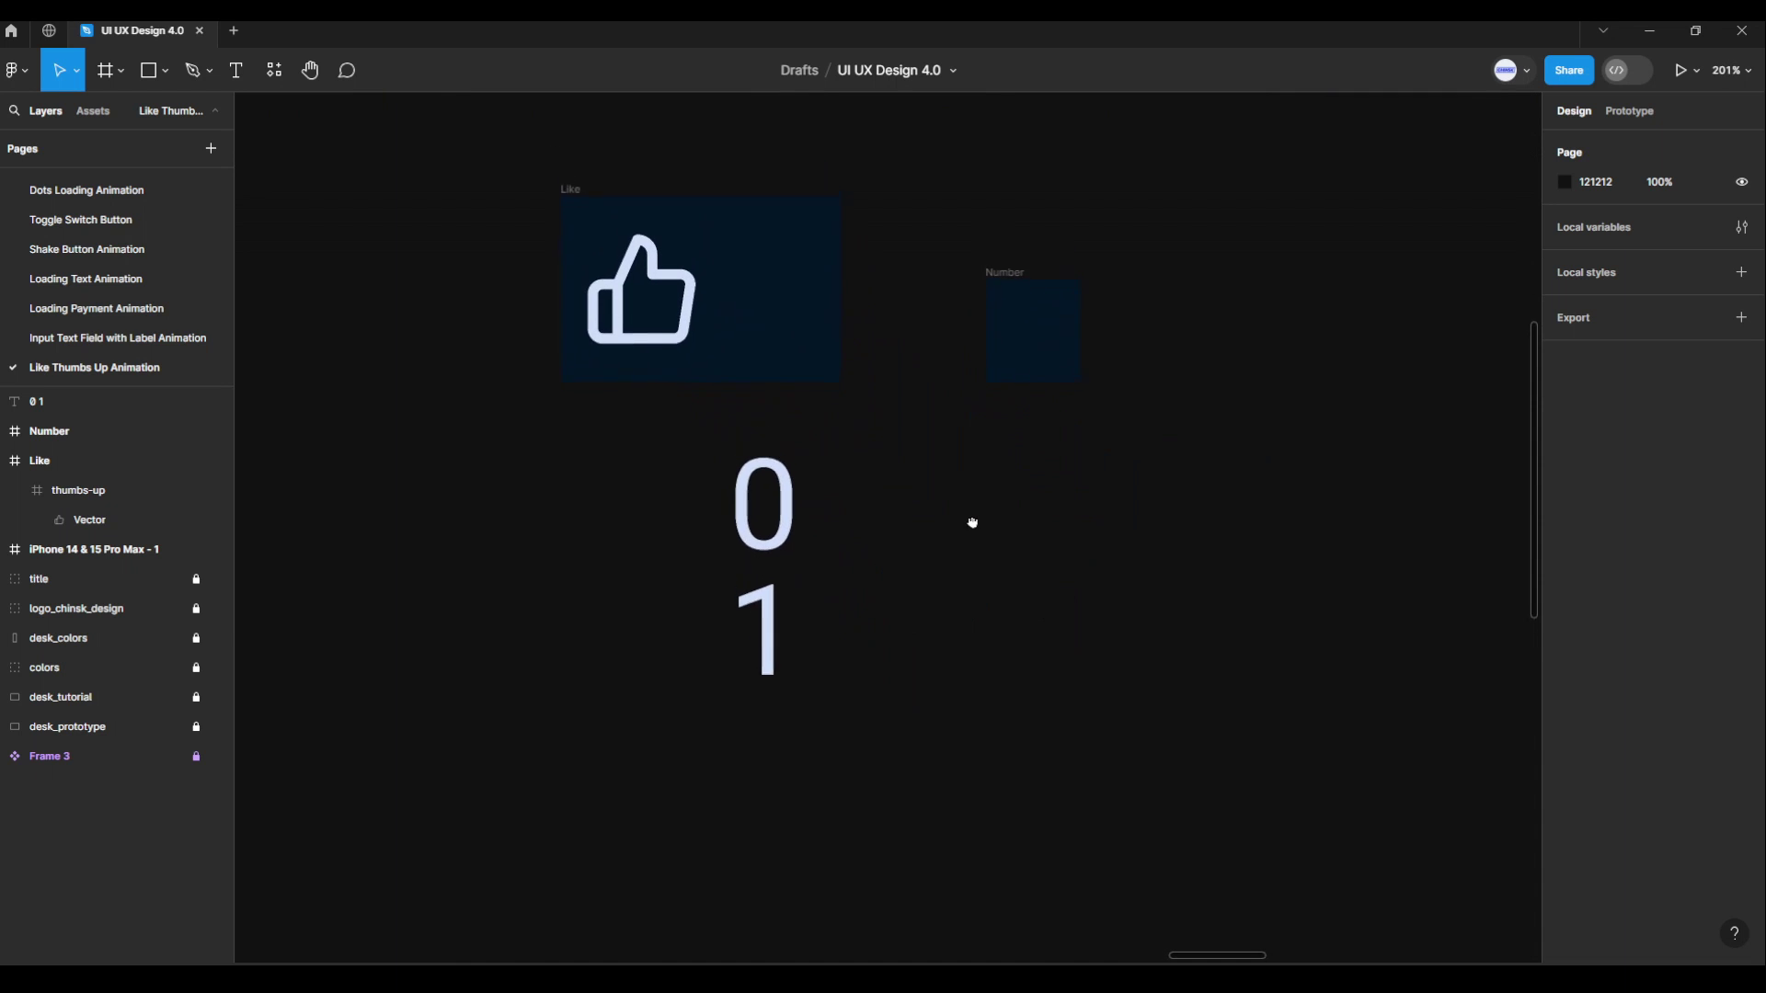
Move the 0 1 text into Number, align it top and constrain it horizontally to Center.
{"action": "left_click", "coordinate": [788, 525]}
{"action": "mouse_move", "coordinate": [788, 524]}
{"action": "left_mouse_down"}
{"action": "mouse_move", "coordinate": [1022, 558]}
{"action": "mouse_move", "coordinate": [1078, 499]}
{"action": "mouse_move", "coordinate": [1071, 364]}
{"action": "left_mouse_up"}
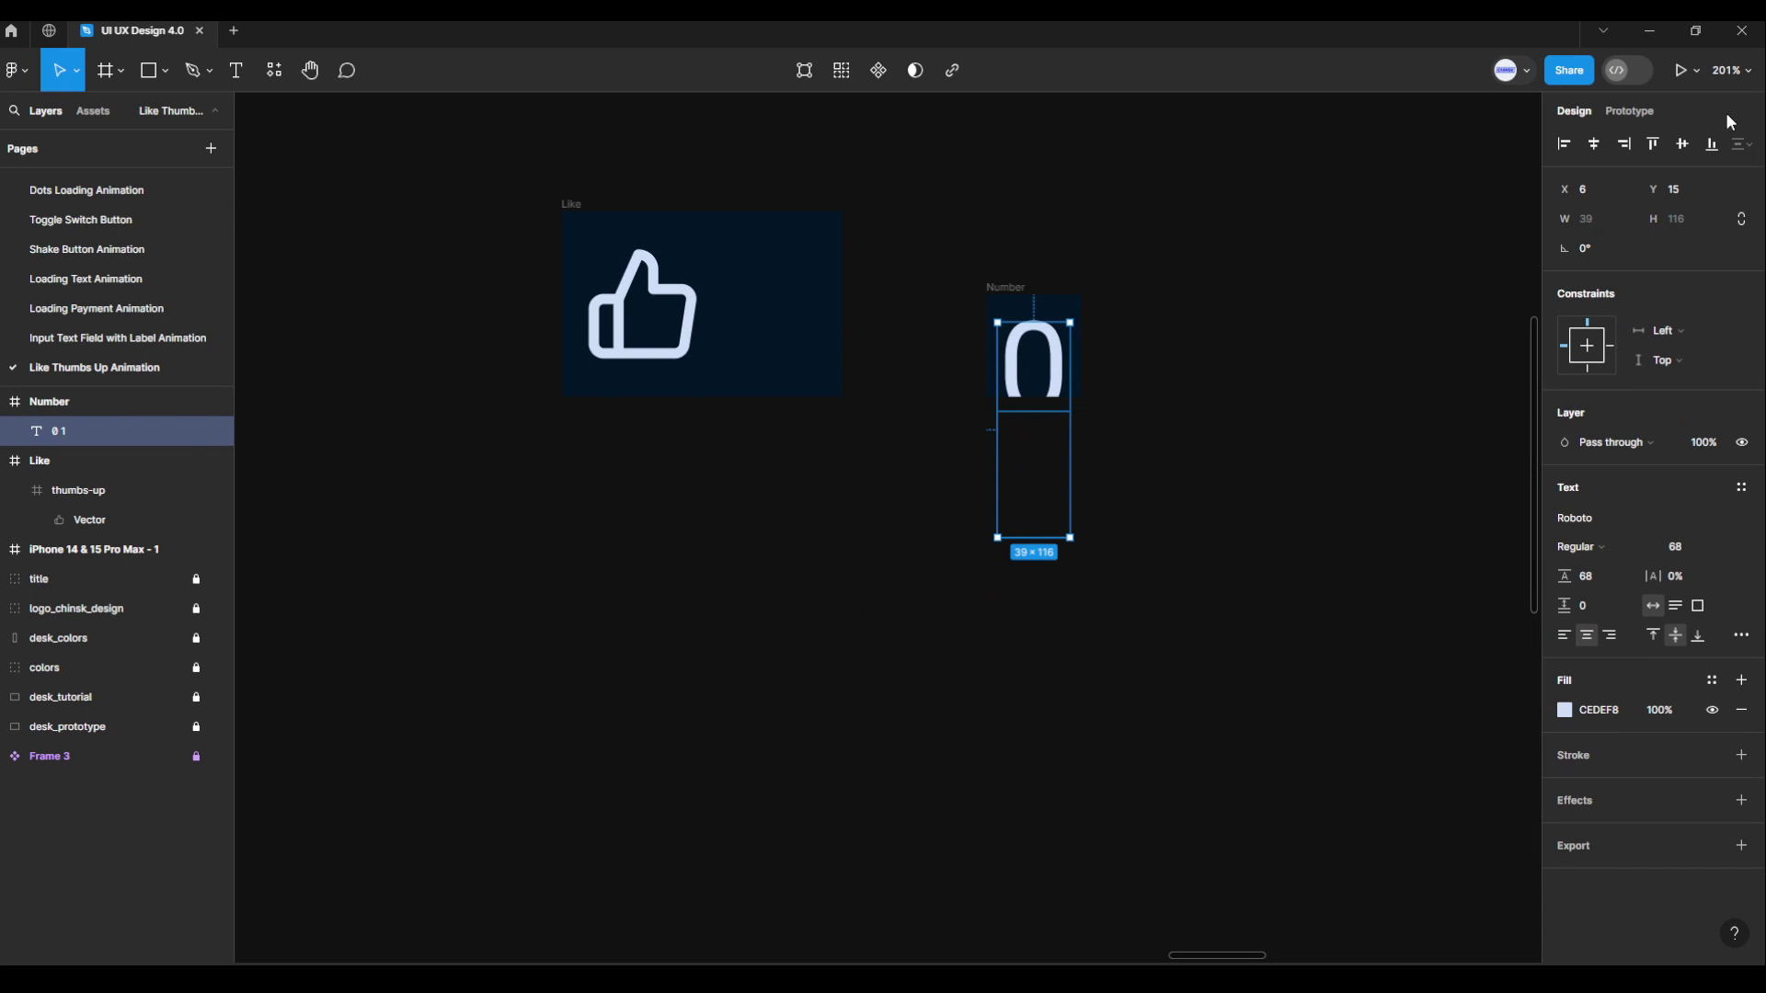
{"action": "left_click", "coordinate": [1654, 145]}
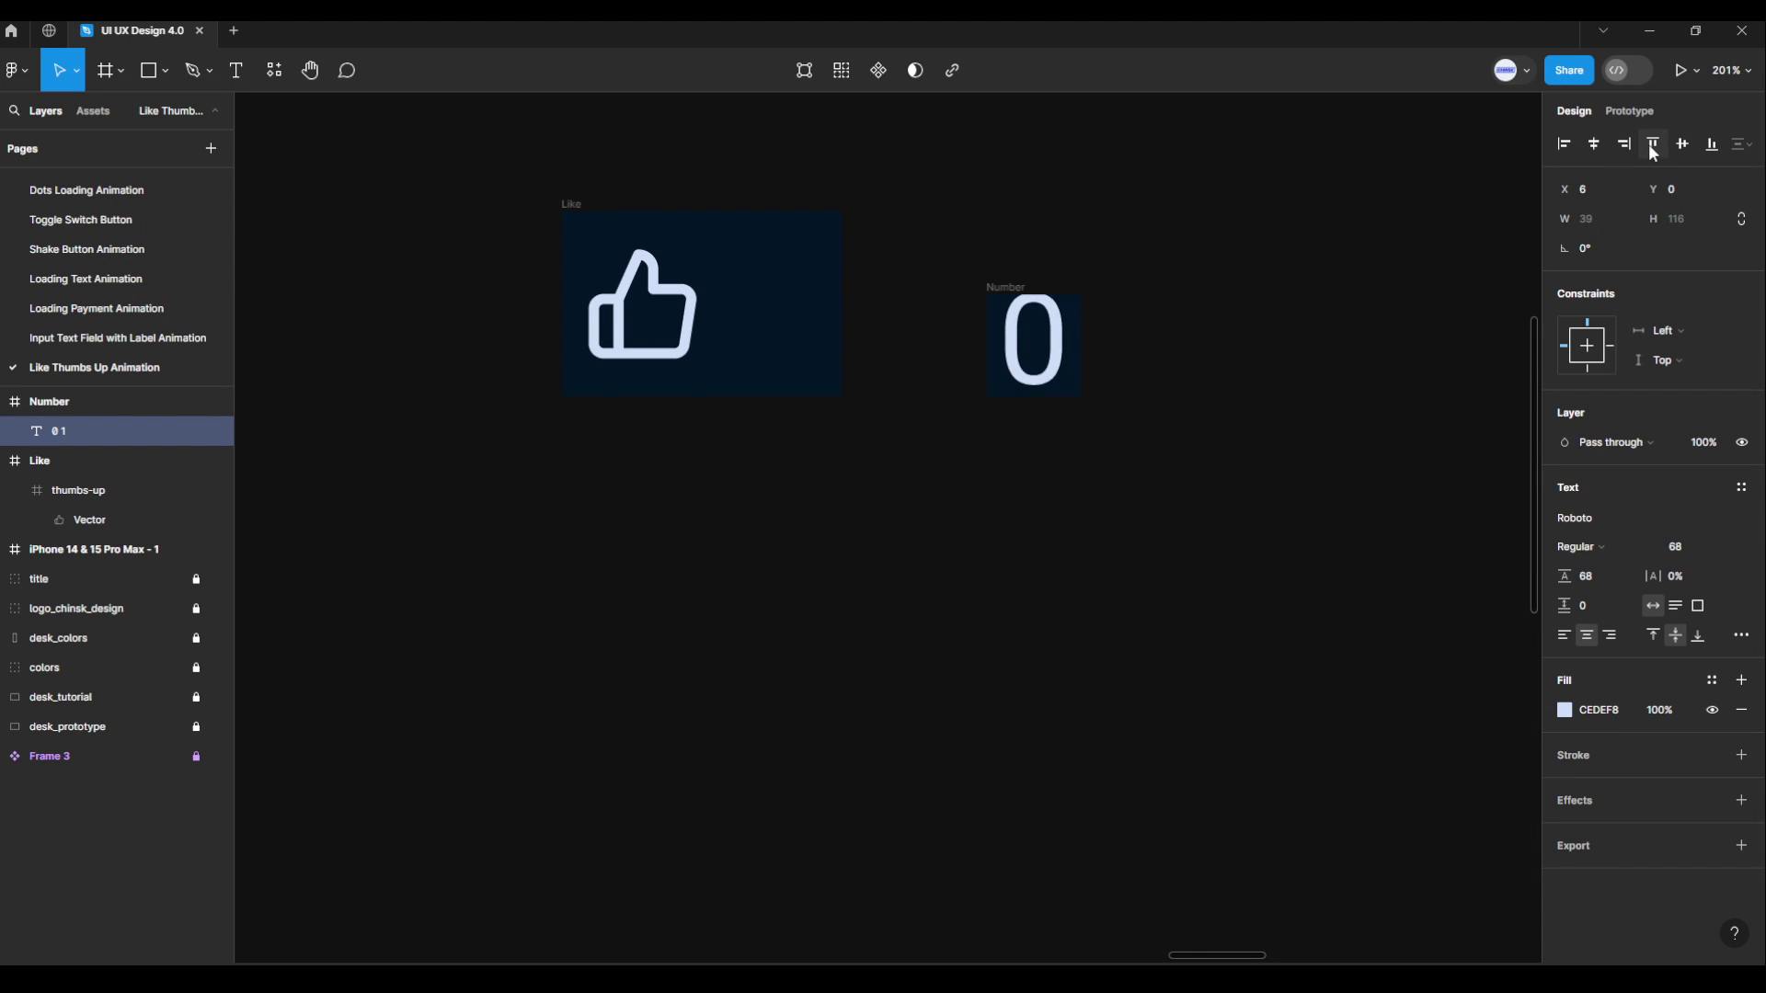
{"action": "left_click", "coordinate": [1597, 147]}
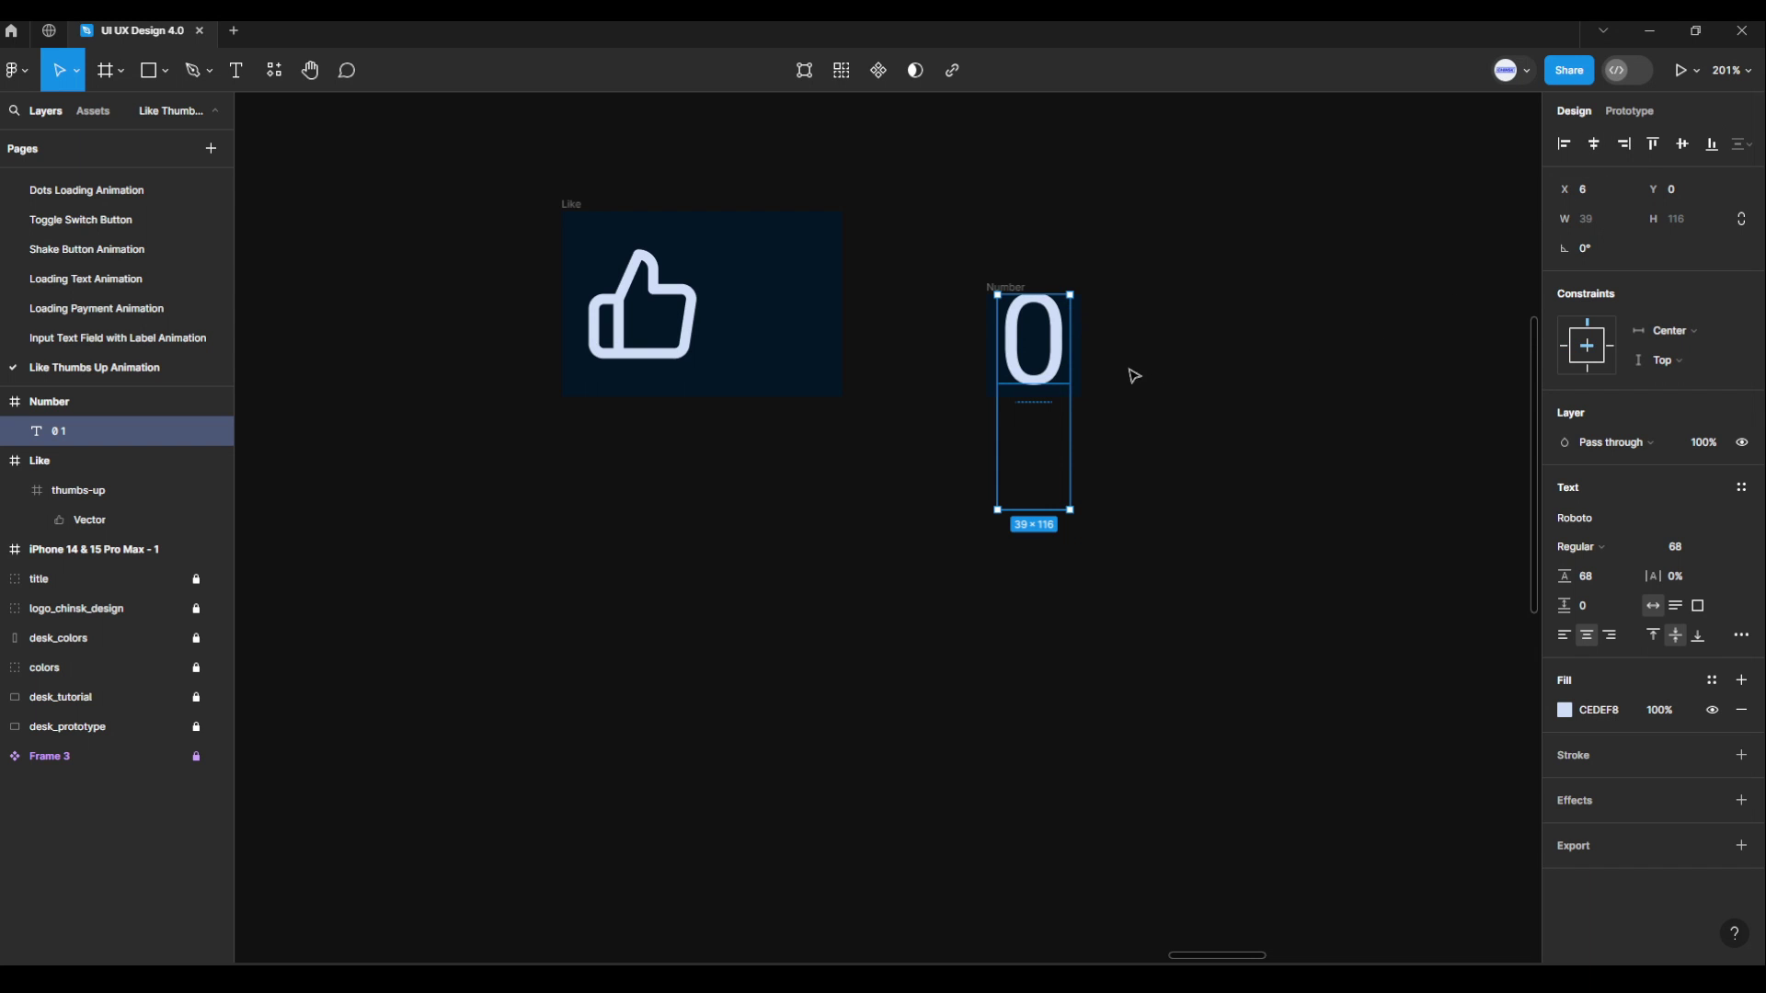
Nudge the text down to Y 3 so only the 0 shows.
{"action": "scroll", "coordinate": [1067, 351], "scroll_direction": "up", "scroll_amount": 2}
{"action": "scroll", "coordinate": [1073, 347], "scroll_direction": "up", "scroll_amount": 2}
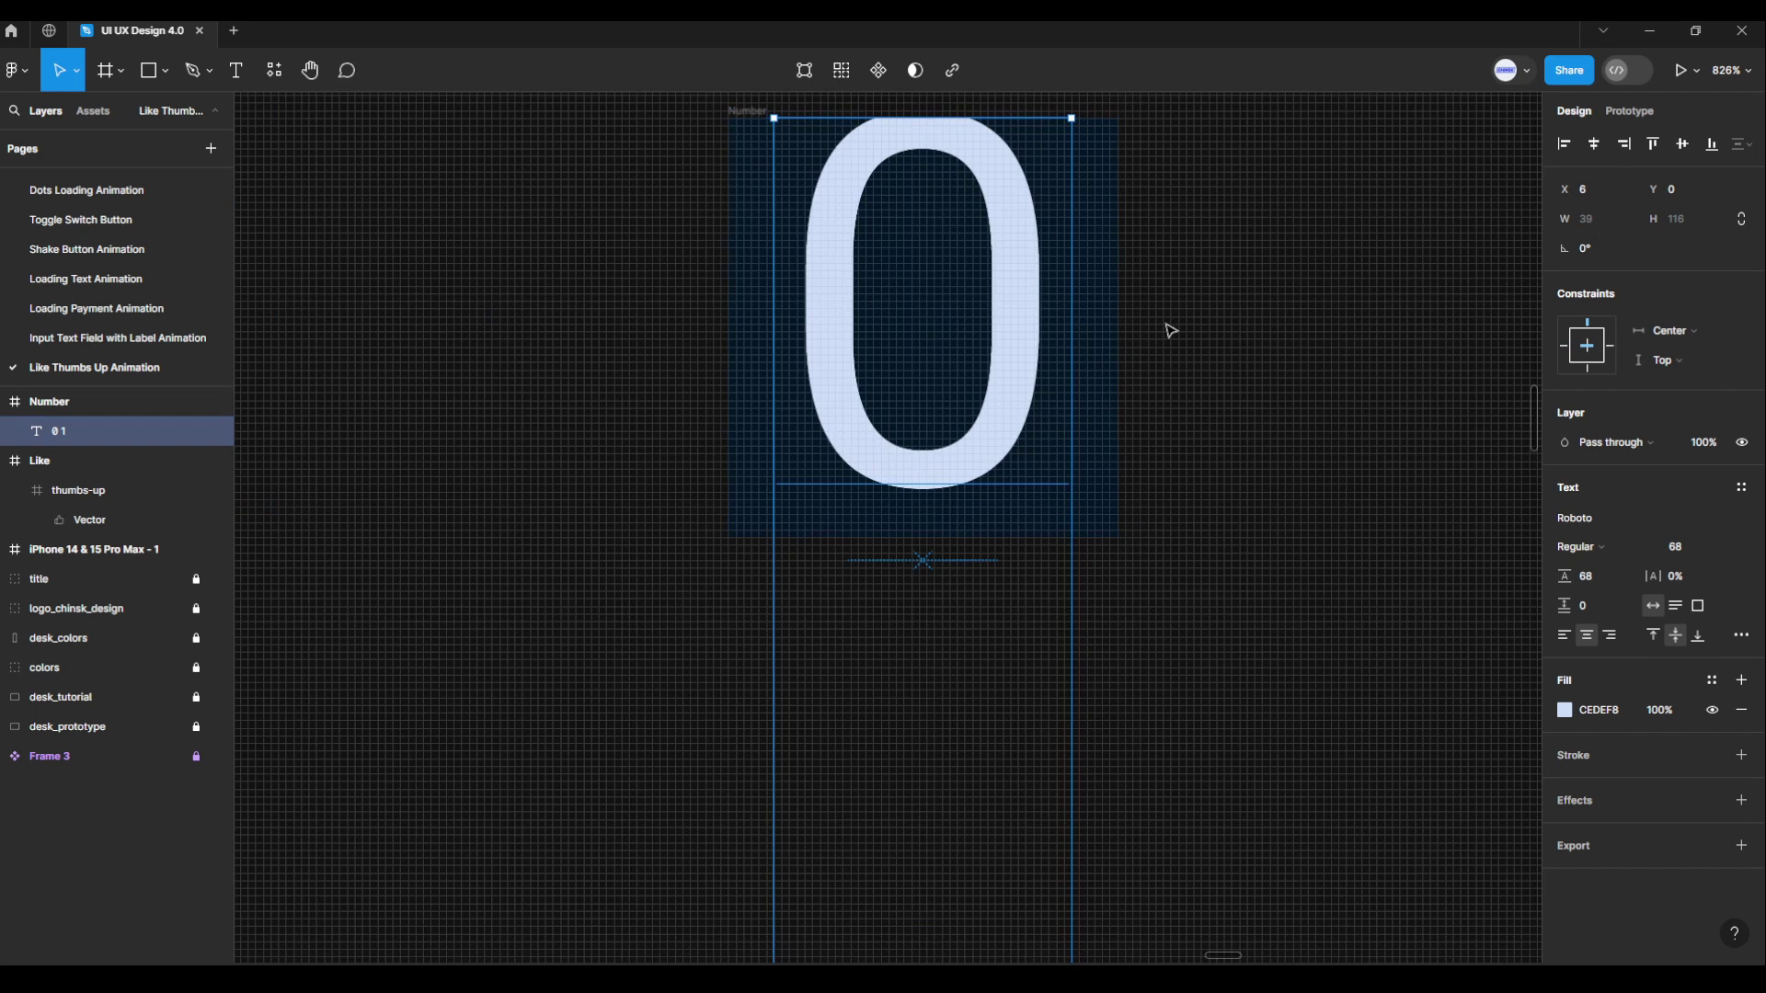
{"action": "scroll", "coordinate": [1171, 331], "scroll_direction": "up", "scroll_amount": 1}
{"action": "key", "text": "alt"}
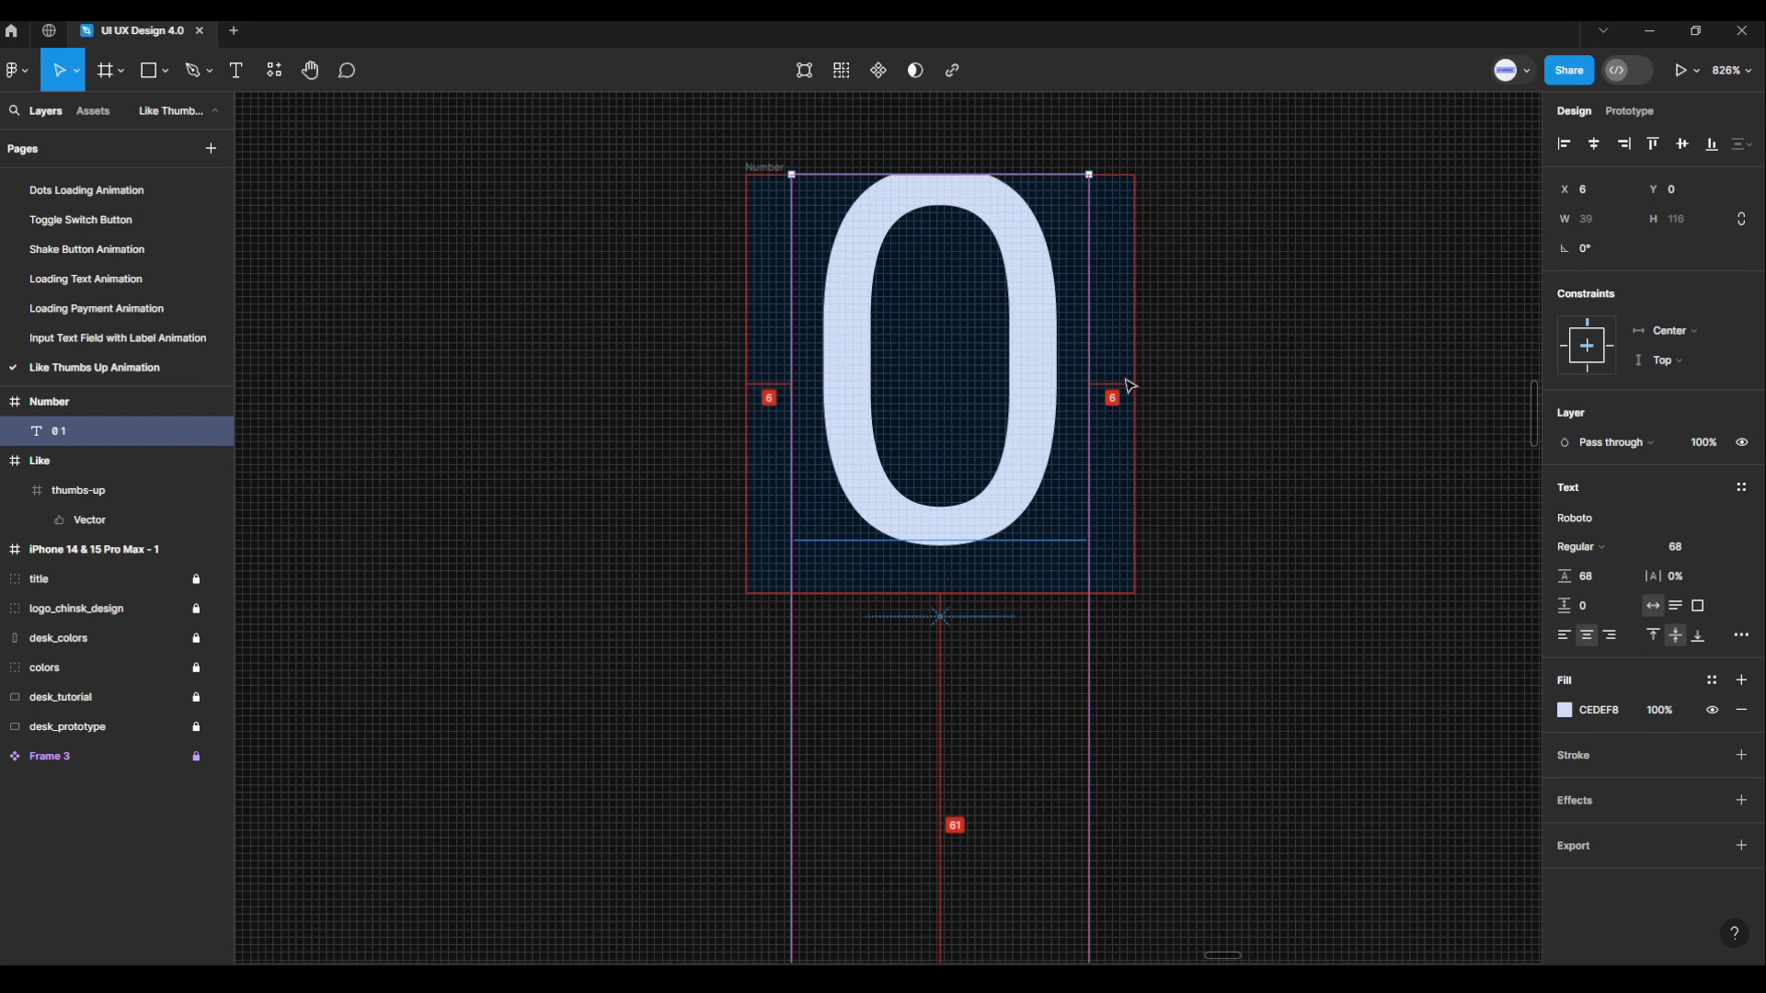
{"action": "key", "text": "Down"}
{"action": "key", "text": "Down"}
{"action": "key", "text": "Down"}
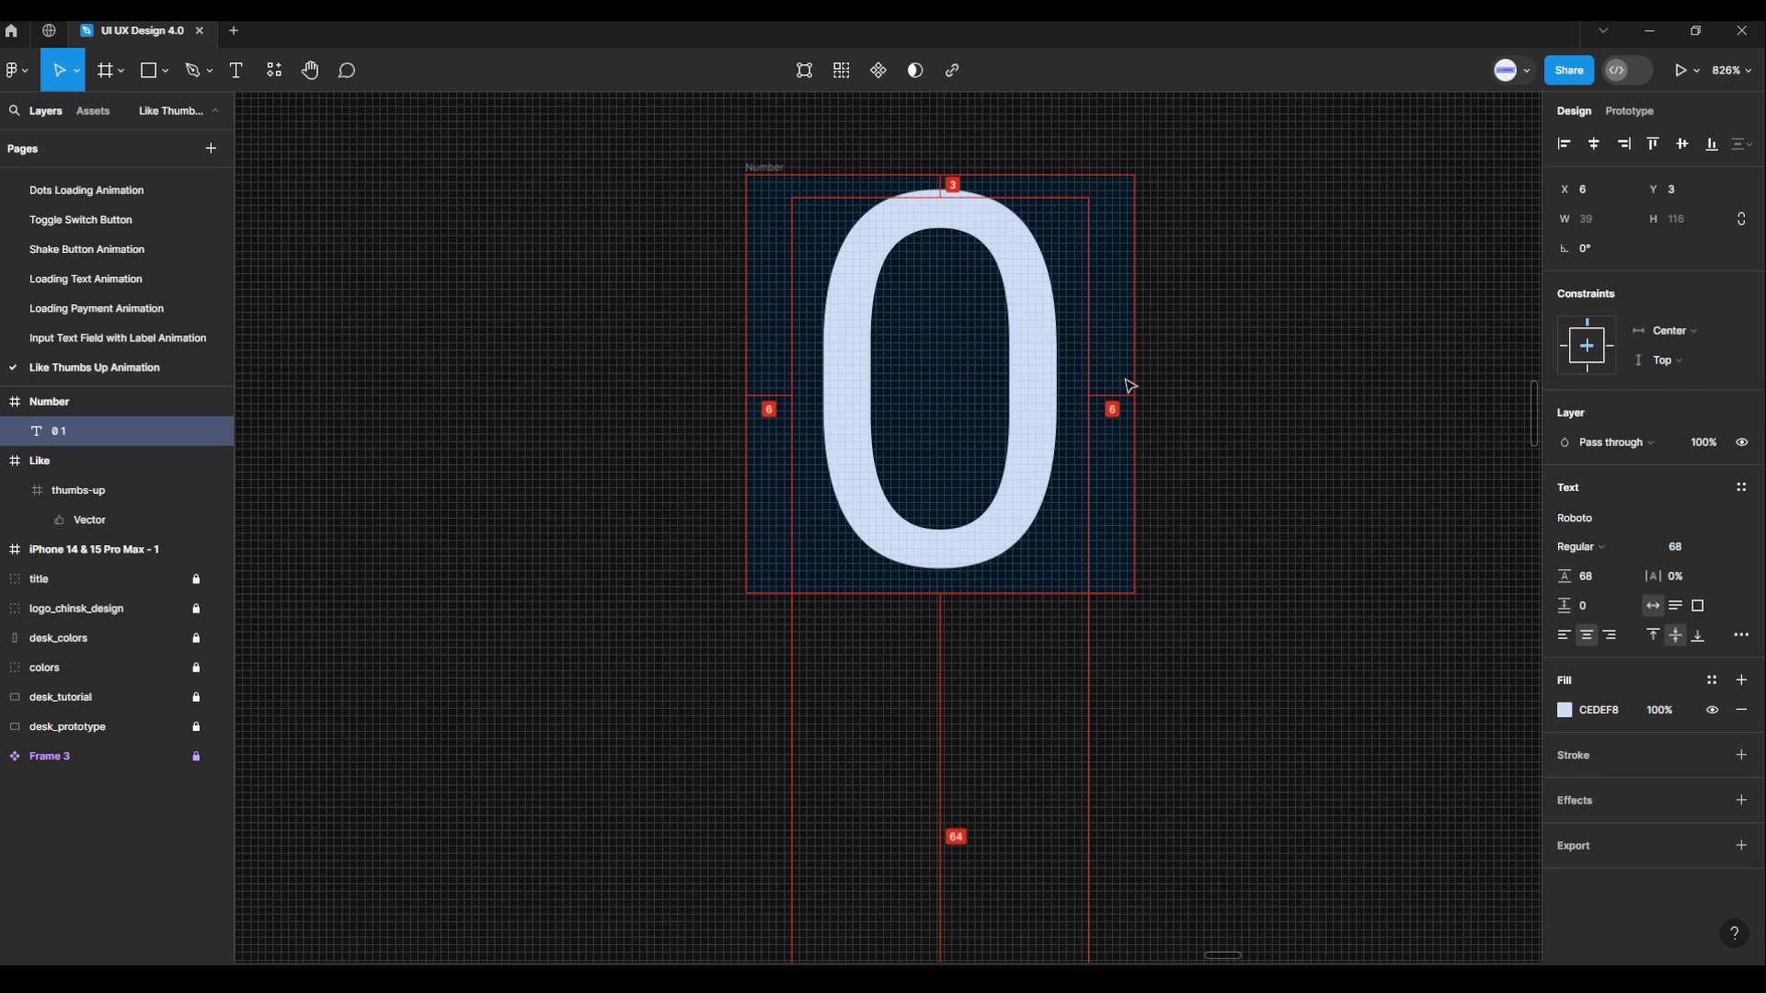
{"action": "key", "text": "Down"}
{"action": "left_click", "coordinate": [1166, 408]}
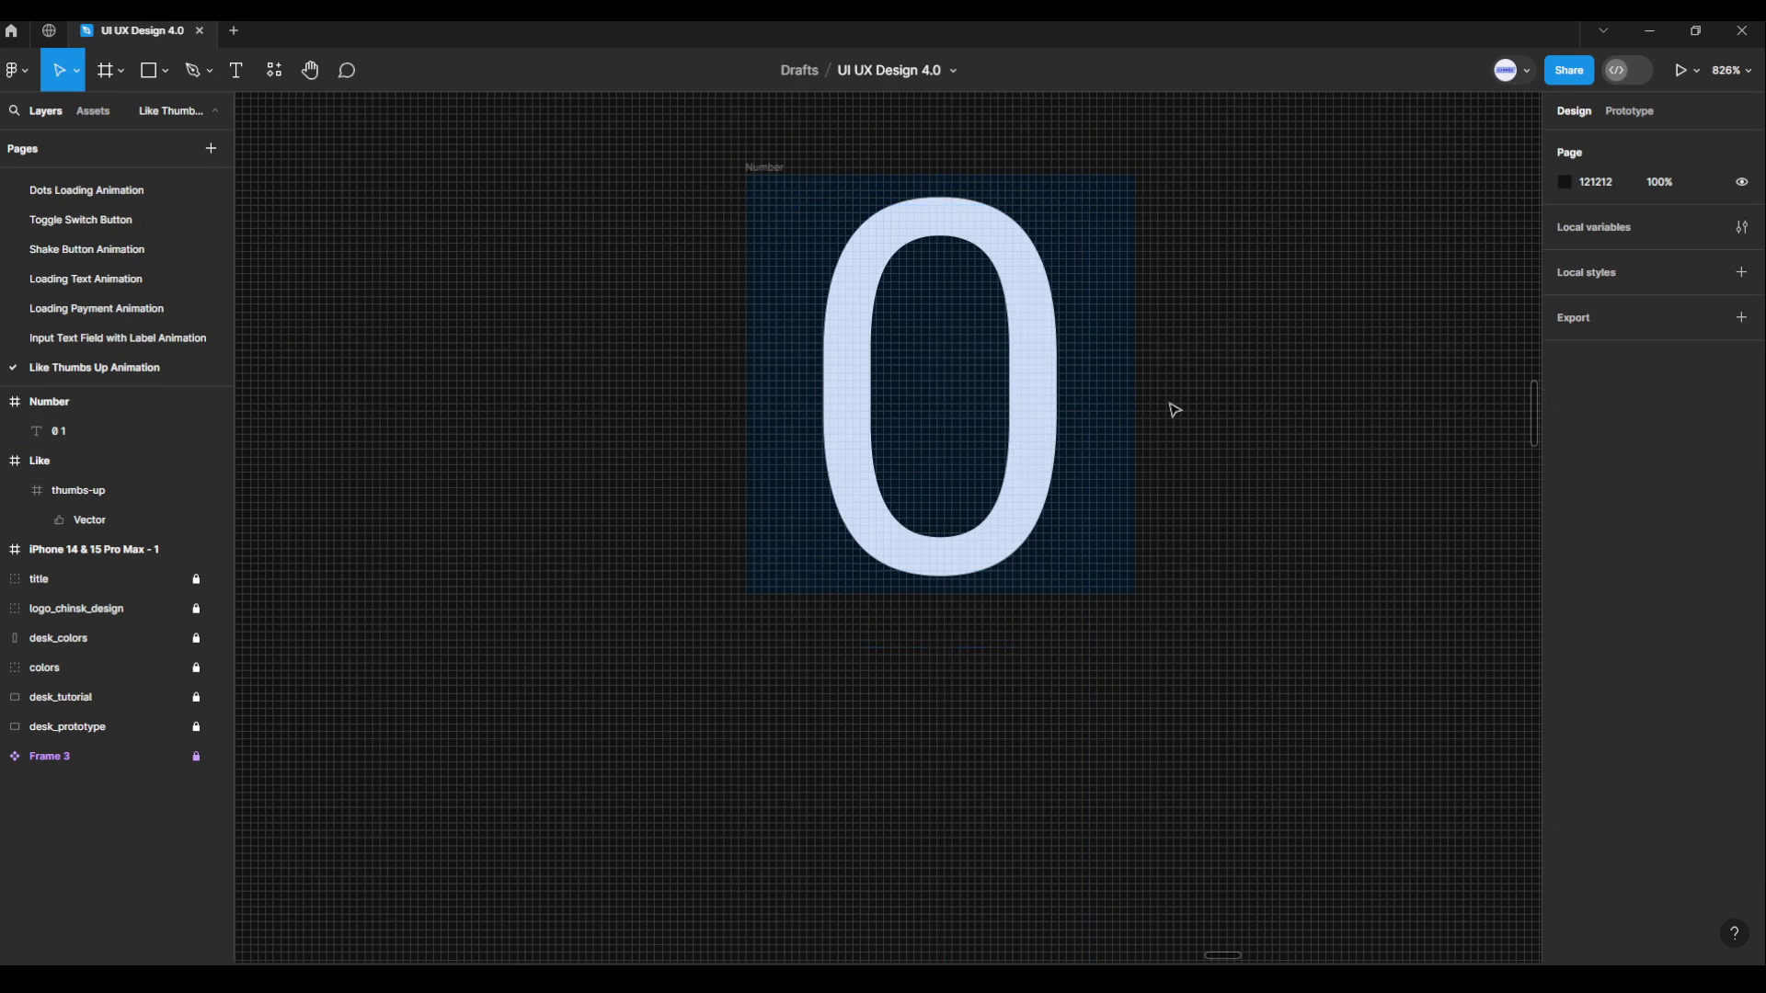
{"action": "scroll", "coordinate": [1170, 402], "scroll_direction": "down", "scroll_amount": 5, "text": "ctrl"}
{"action": "left_click_drag", "start_coordinate": [1170, 433], "coordinate": [1332, 547]}
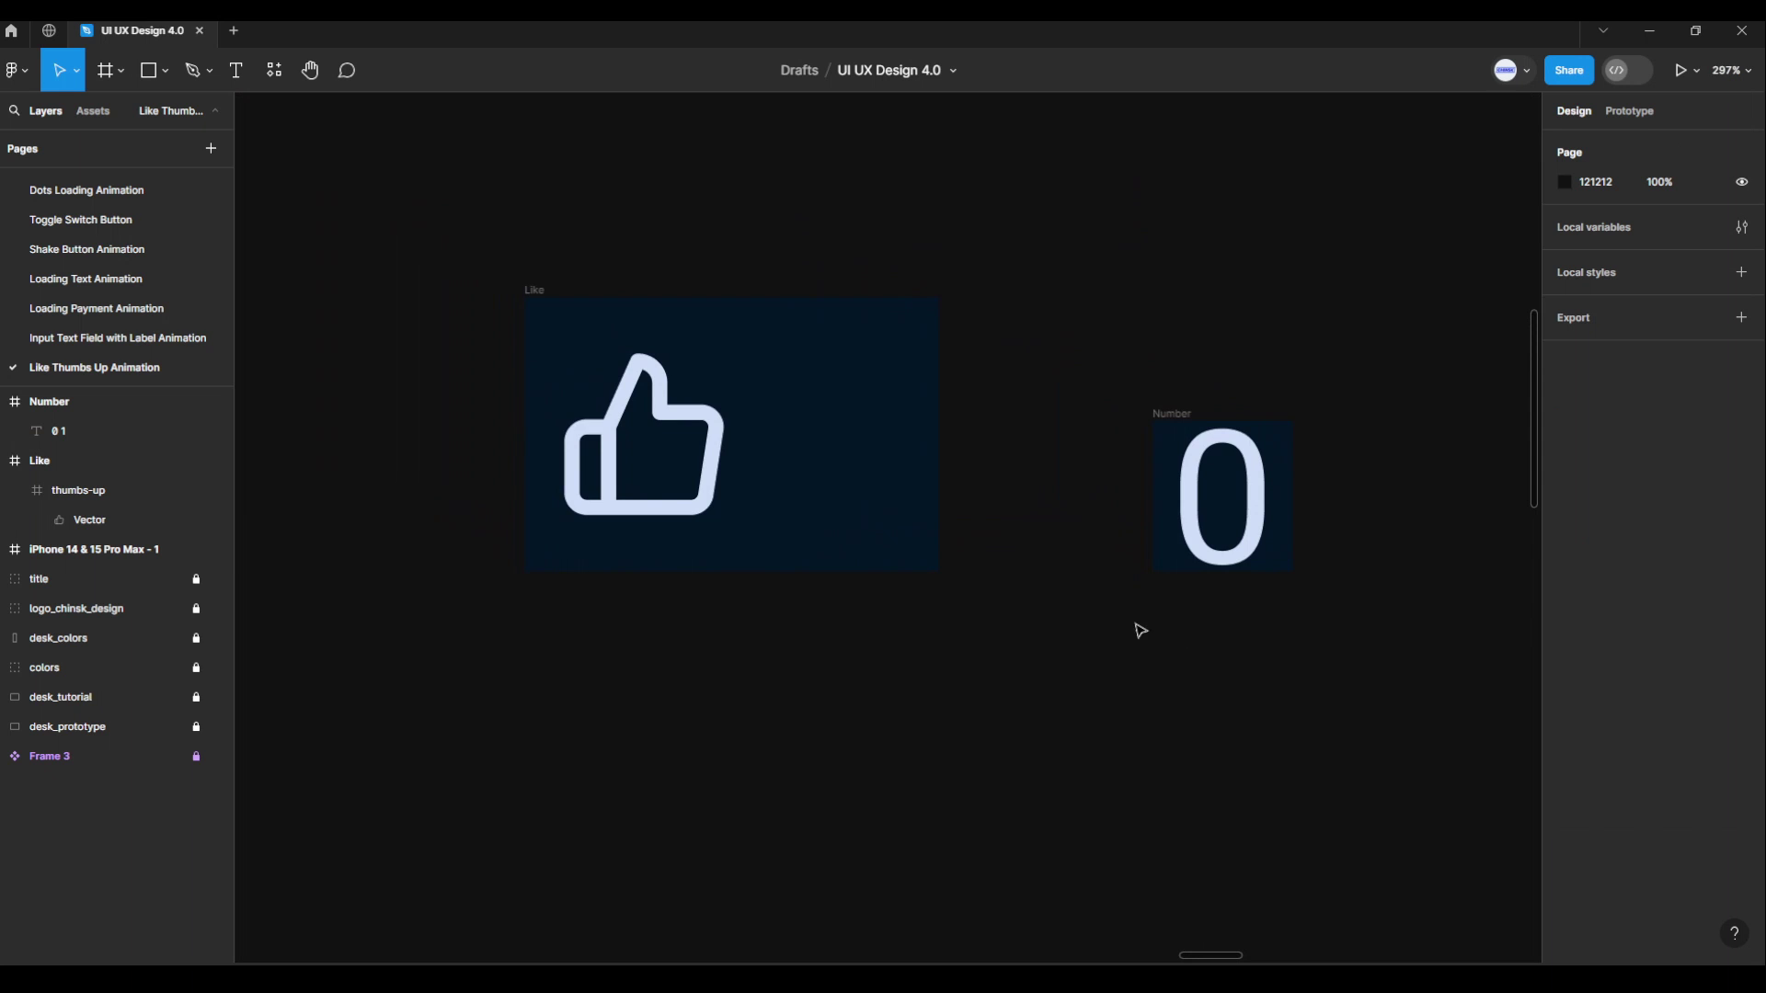
Drag the Number frame into Like, to the right of the thumbs-up.
{"action": "left_click_drag", "start_coordinate": [1141, 623], "coordinate": [1202, 662]}
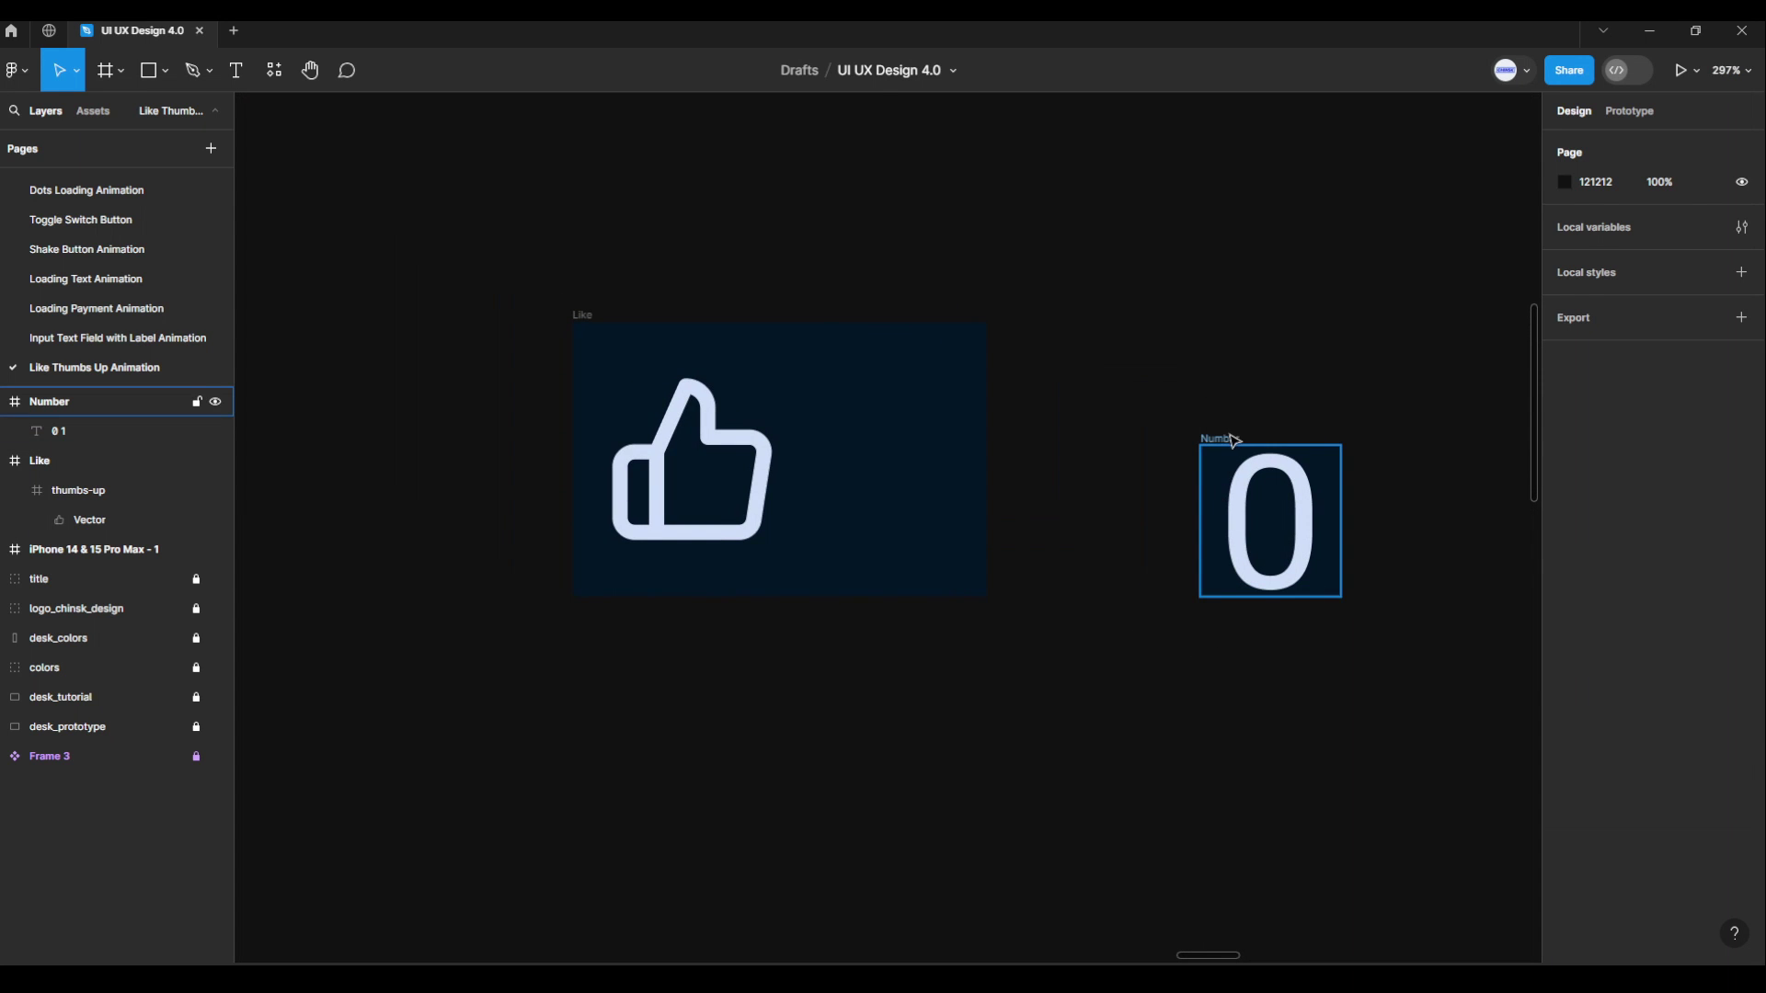
{"action": "left_click_drag", "start_coordinate": [1233, 441], "coordinate": [843, 390]}
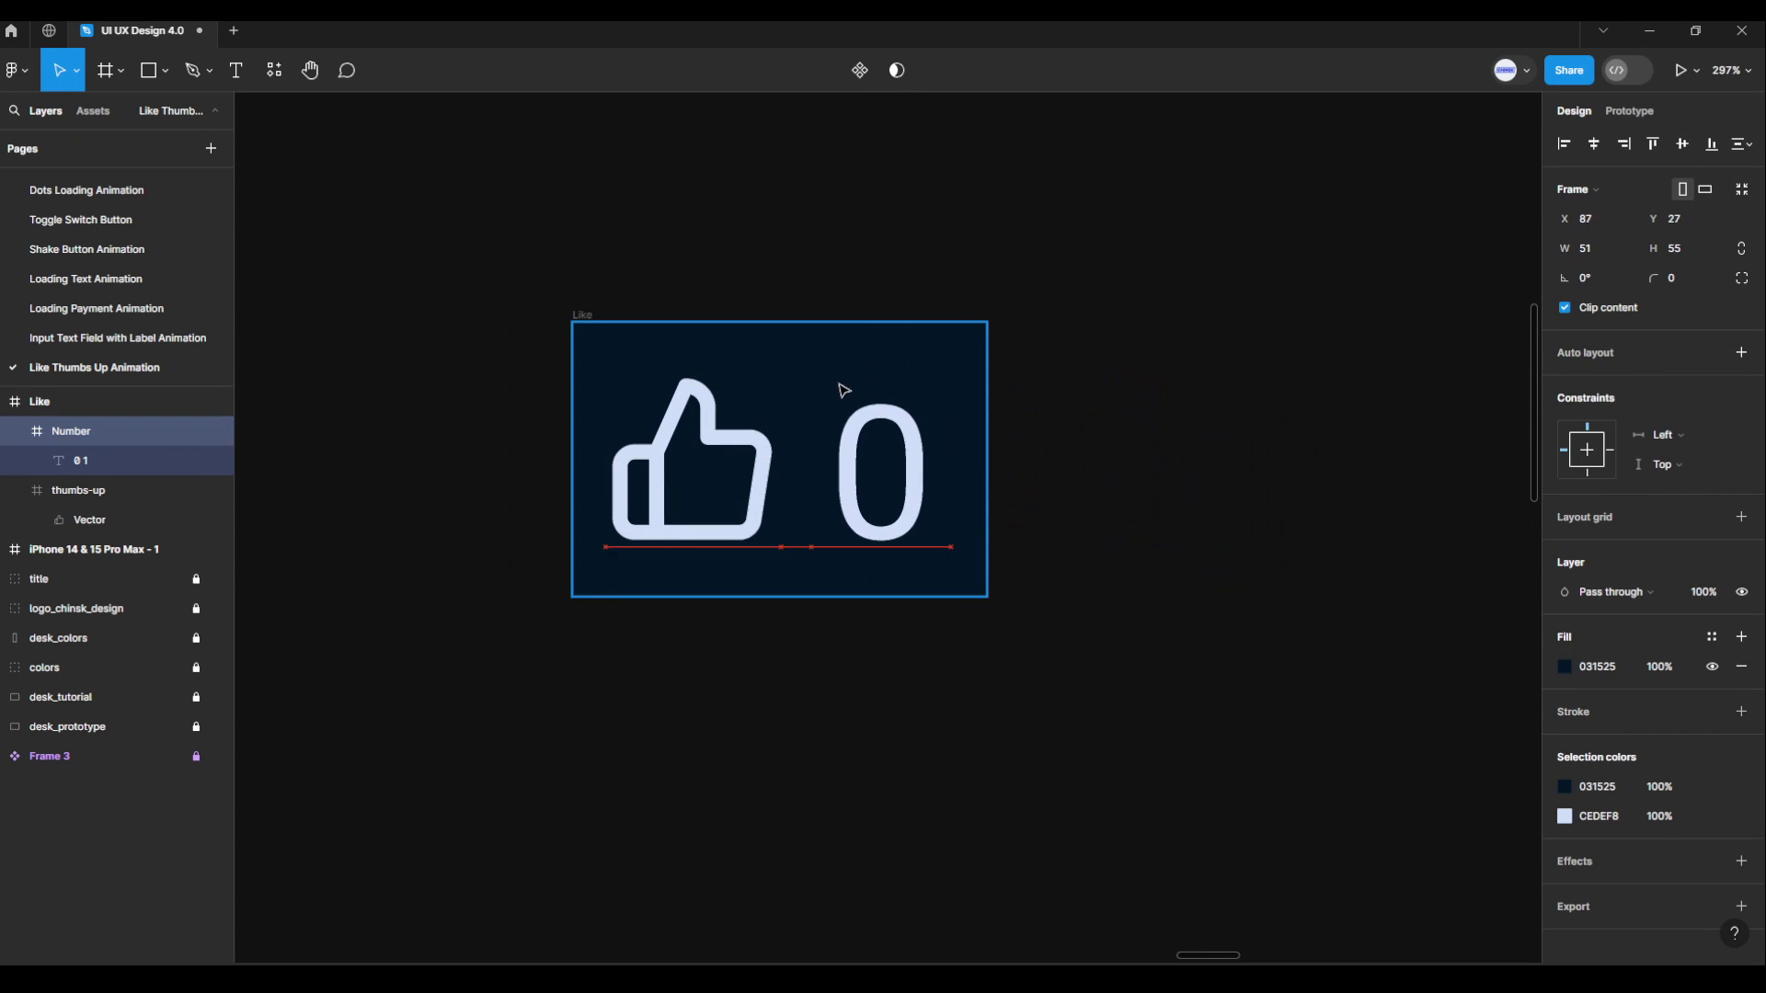
{"action": "scroll", "coordinate": [804, 579], "scroll_direction": "up", "scroll_amount": 2}
{"action": "scroll", "coordinate": [824, 595], "scroll_direction": "up", "scroll_amount": 2}
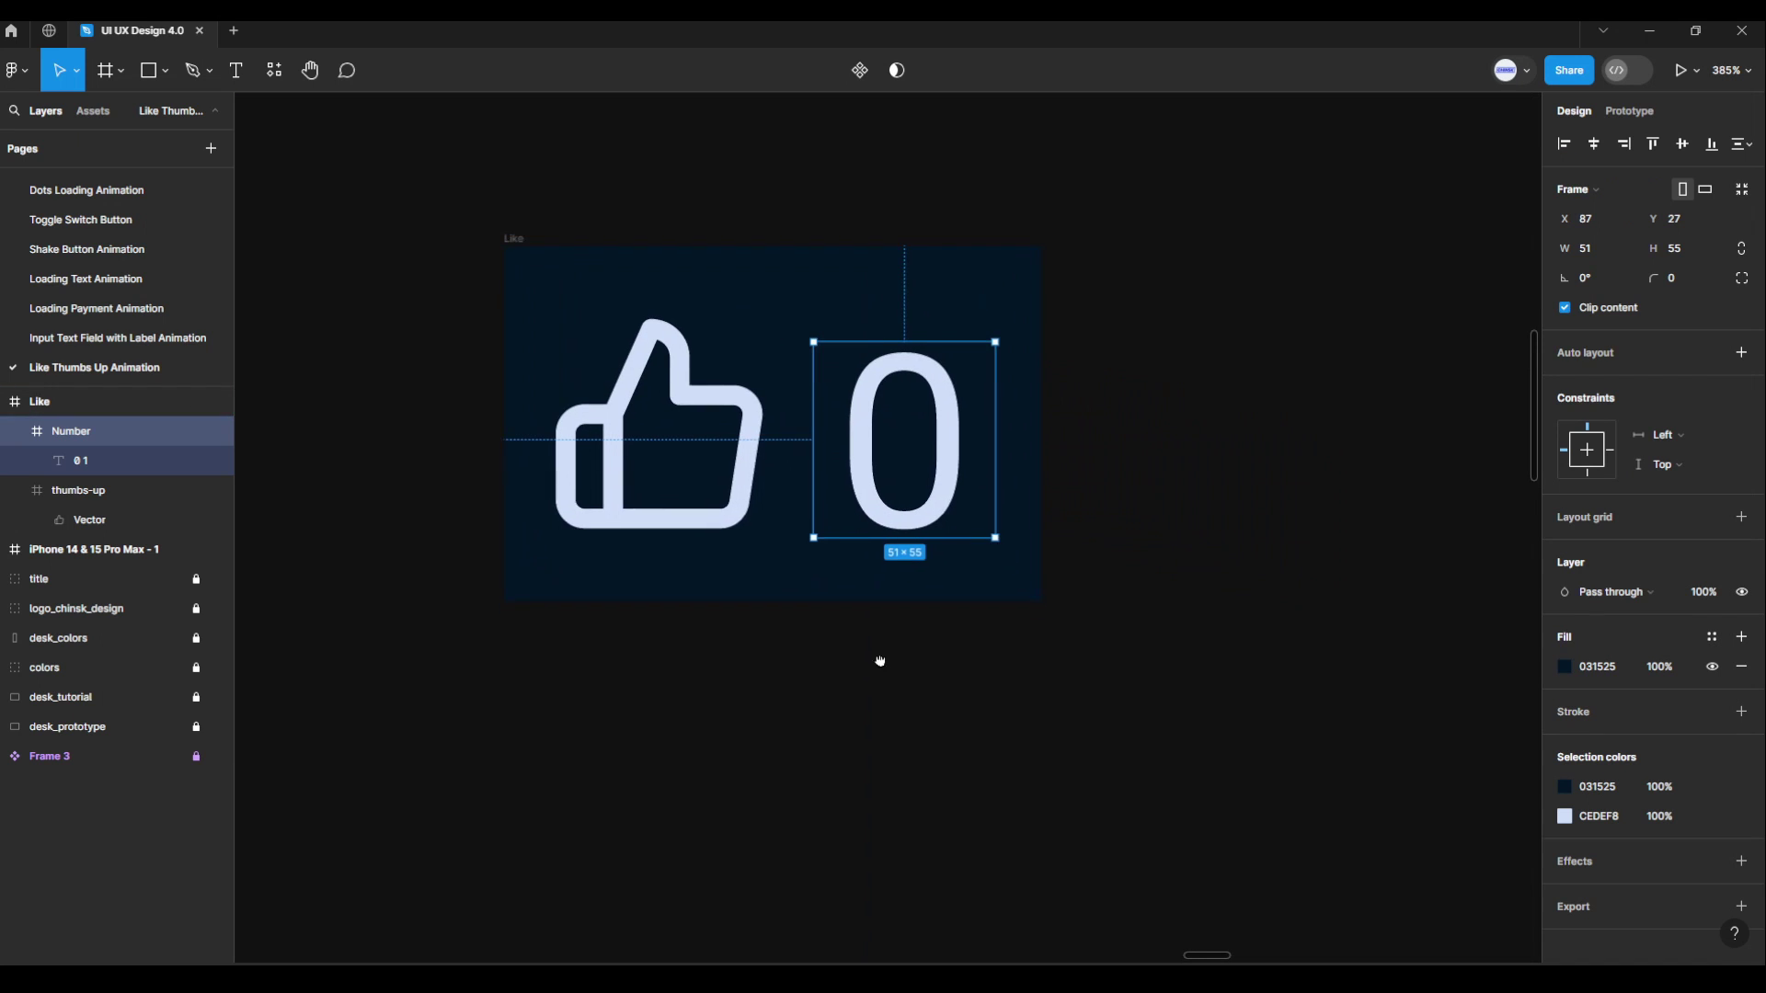
{"action": "left_click_drag", "start_coordinate": [880, 660], "coordinate": [857, 714]}
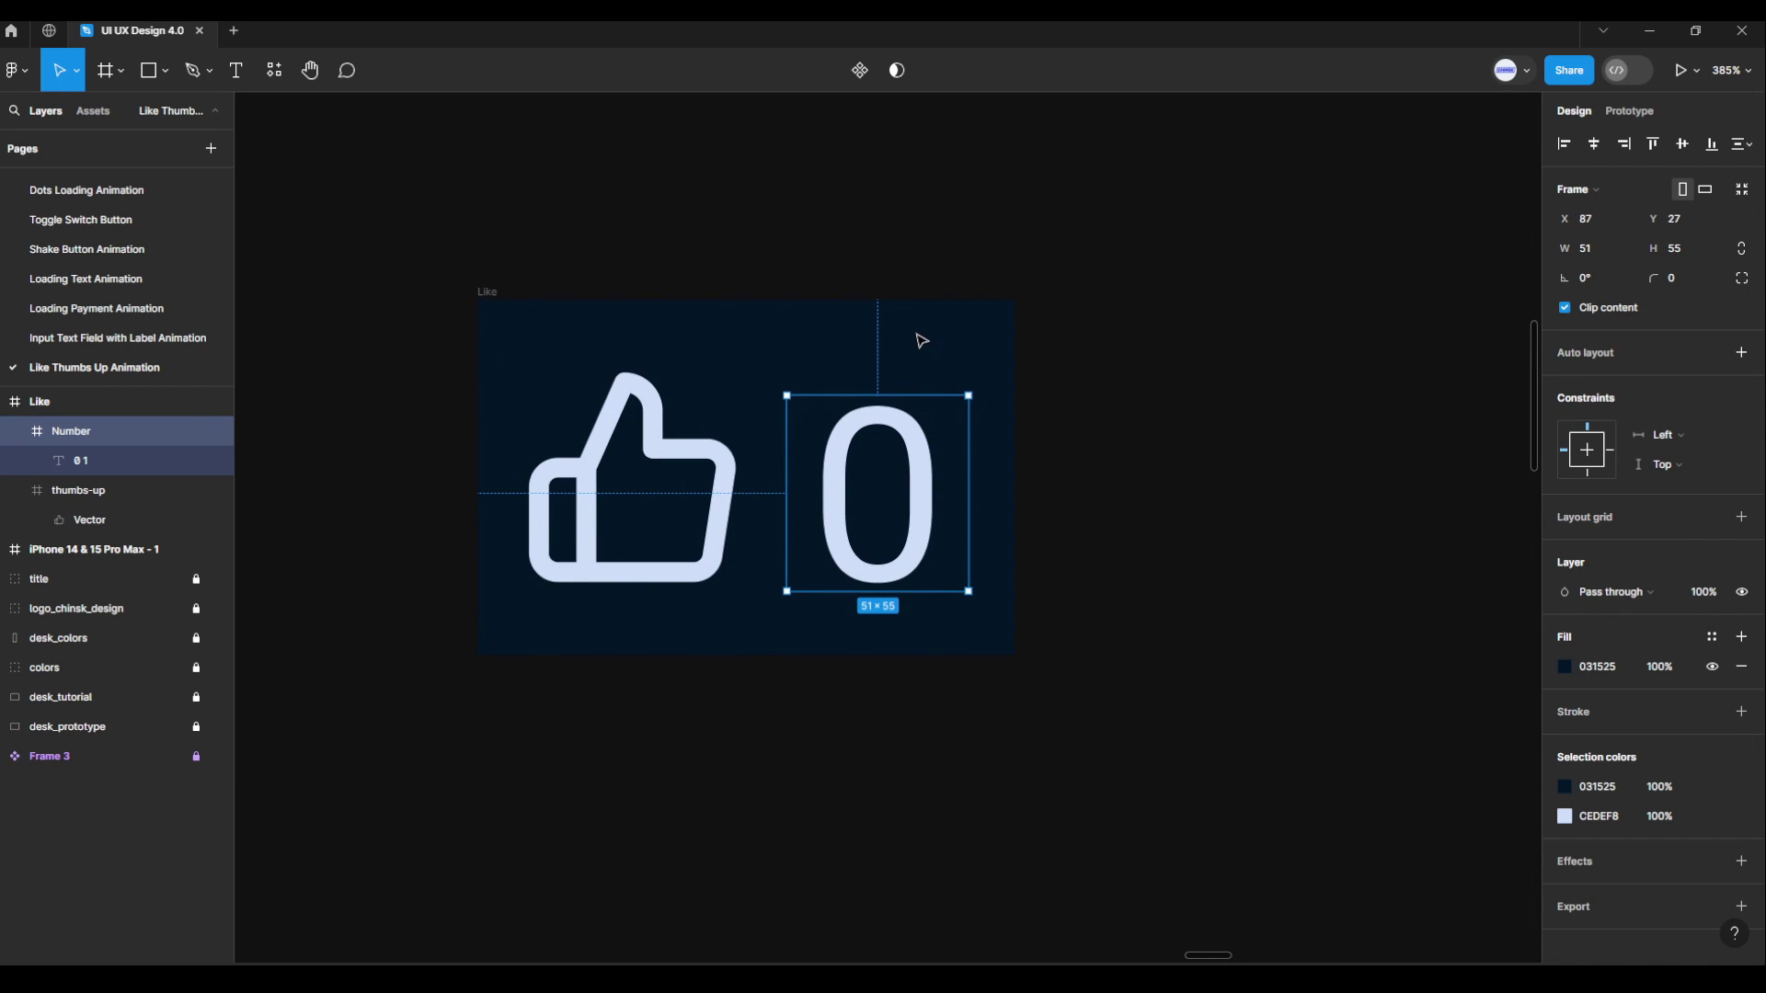
Nudge Number up 3 px and right 1 px to X 88, Y 24.
{"action": "key", "text": "alt"}
{"action": "key", "text": "Up"}
{"action": "key", "text": "Up"}
{"action": "key", "text": "Up"}
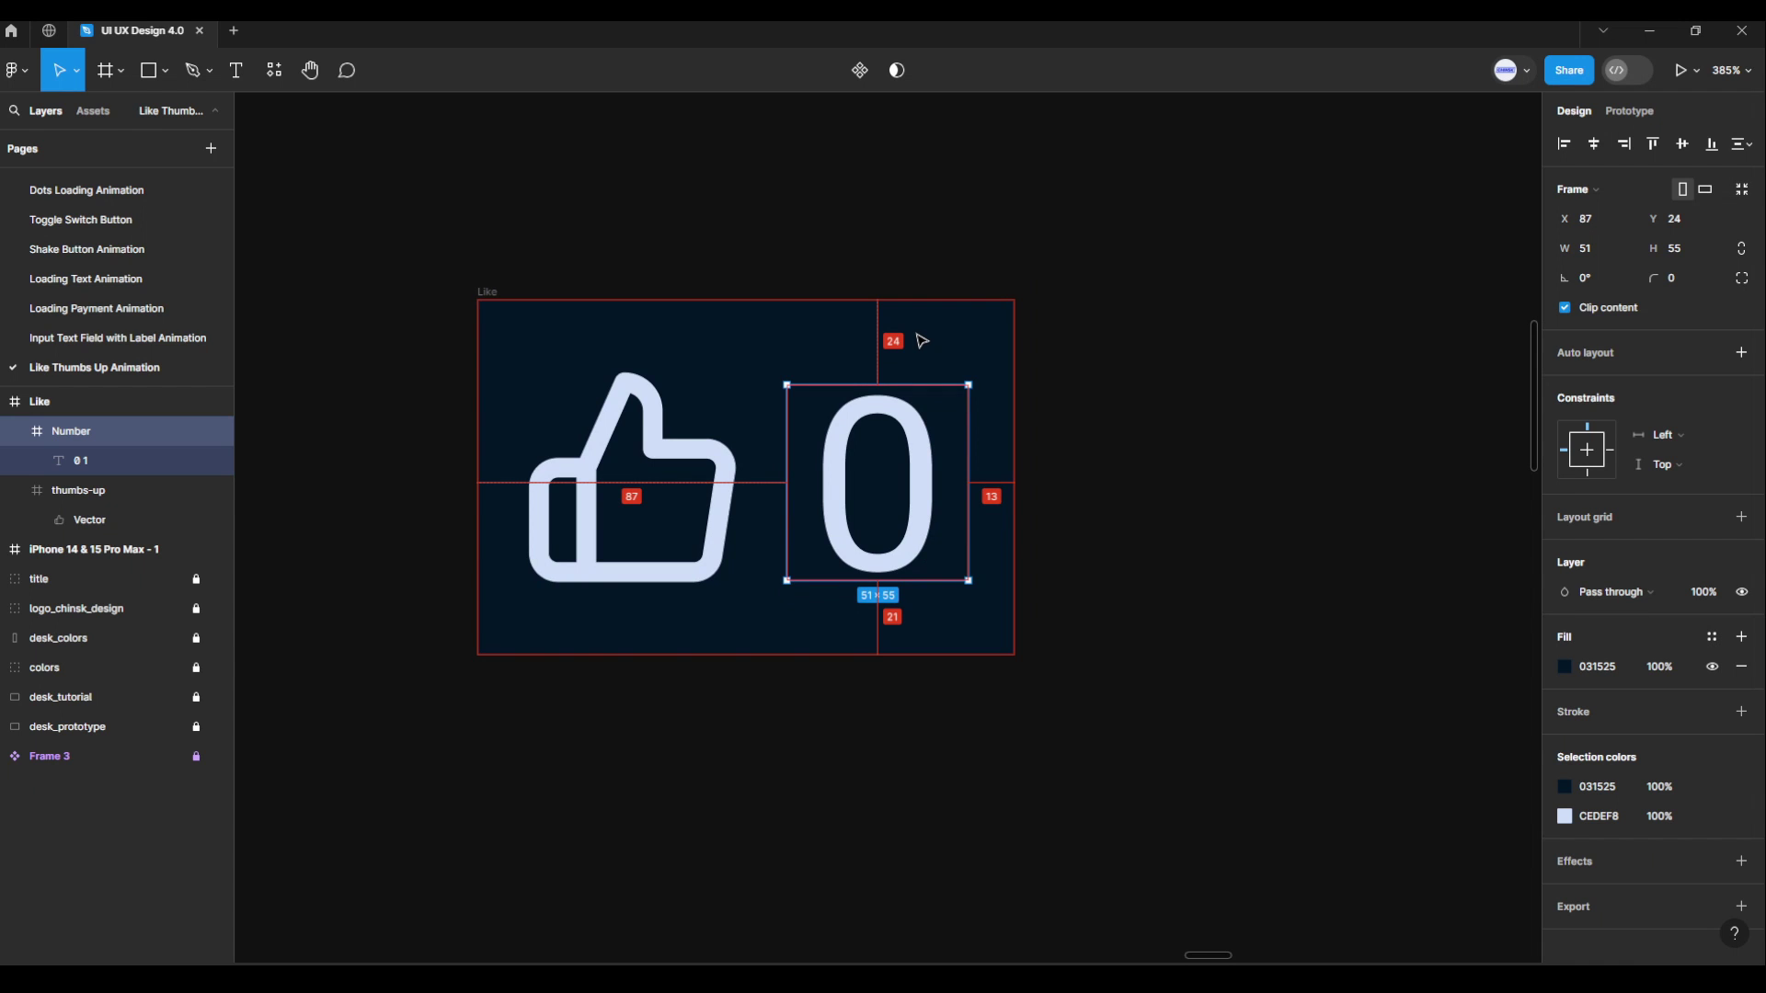
{"action": "key", "text": "Right"}
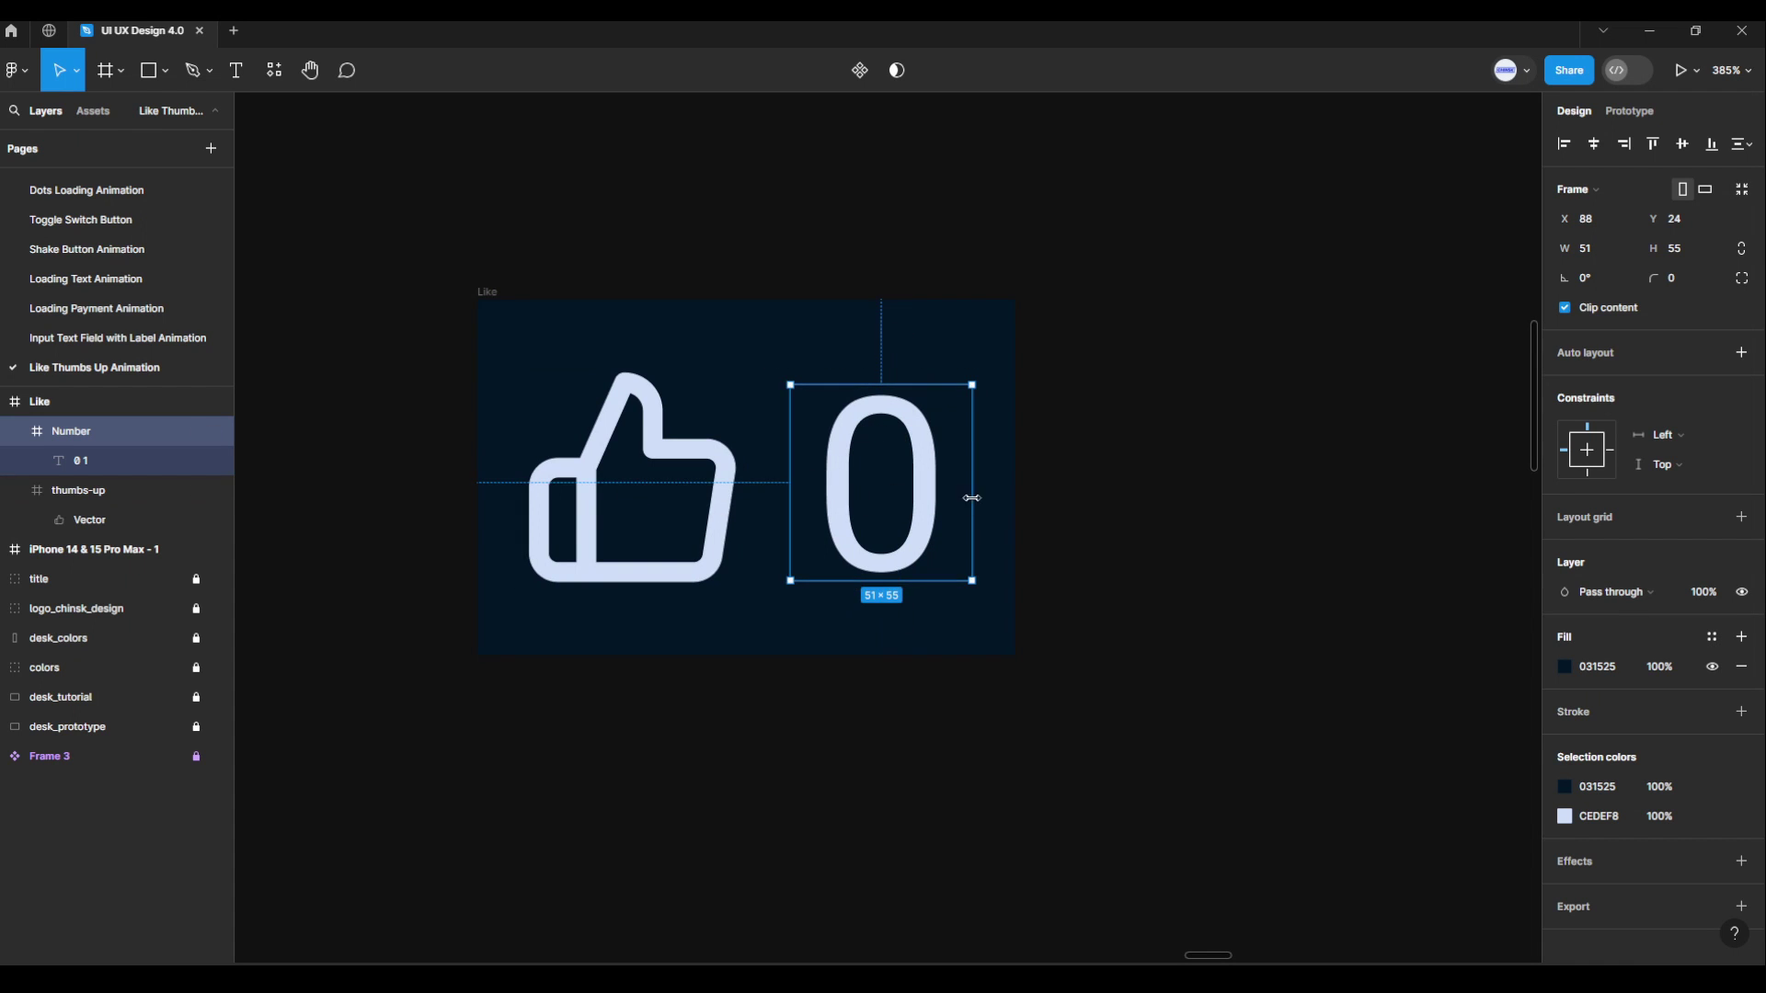
{"action": "key", "text": "alt"}
{"action": "left_click", "coordinate": [1058, 545]}
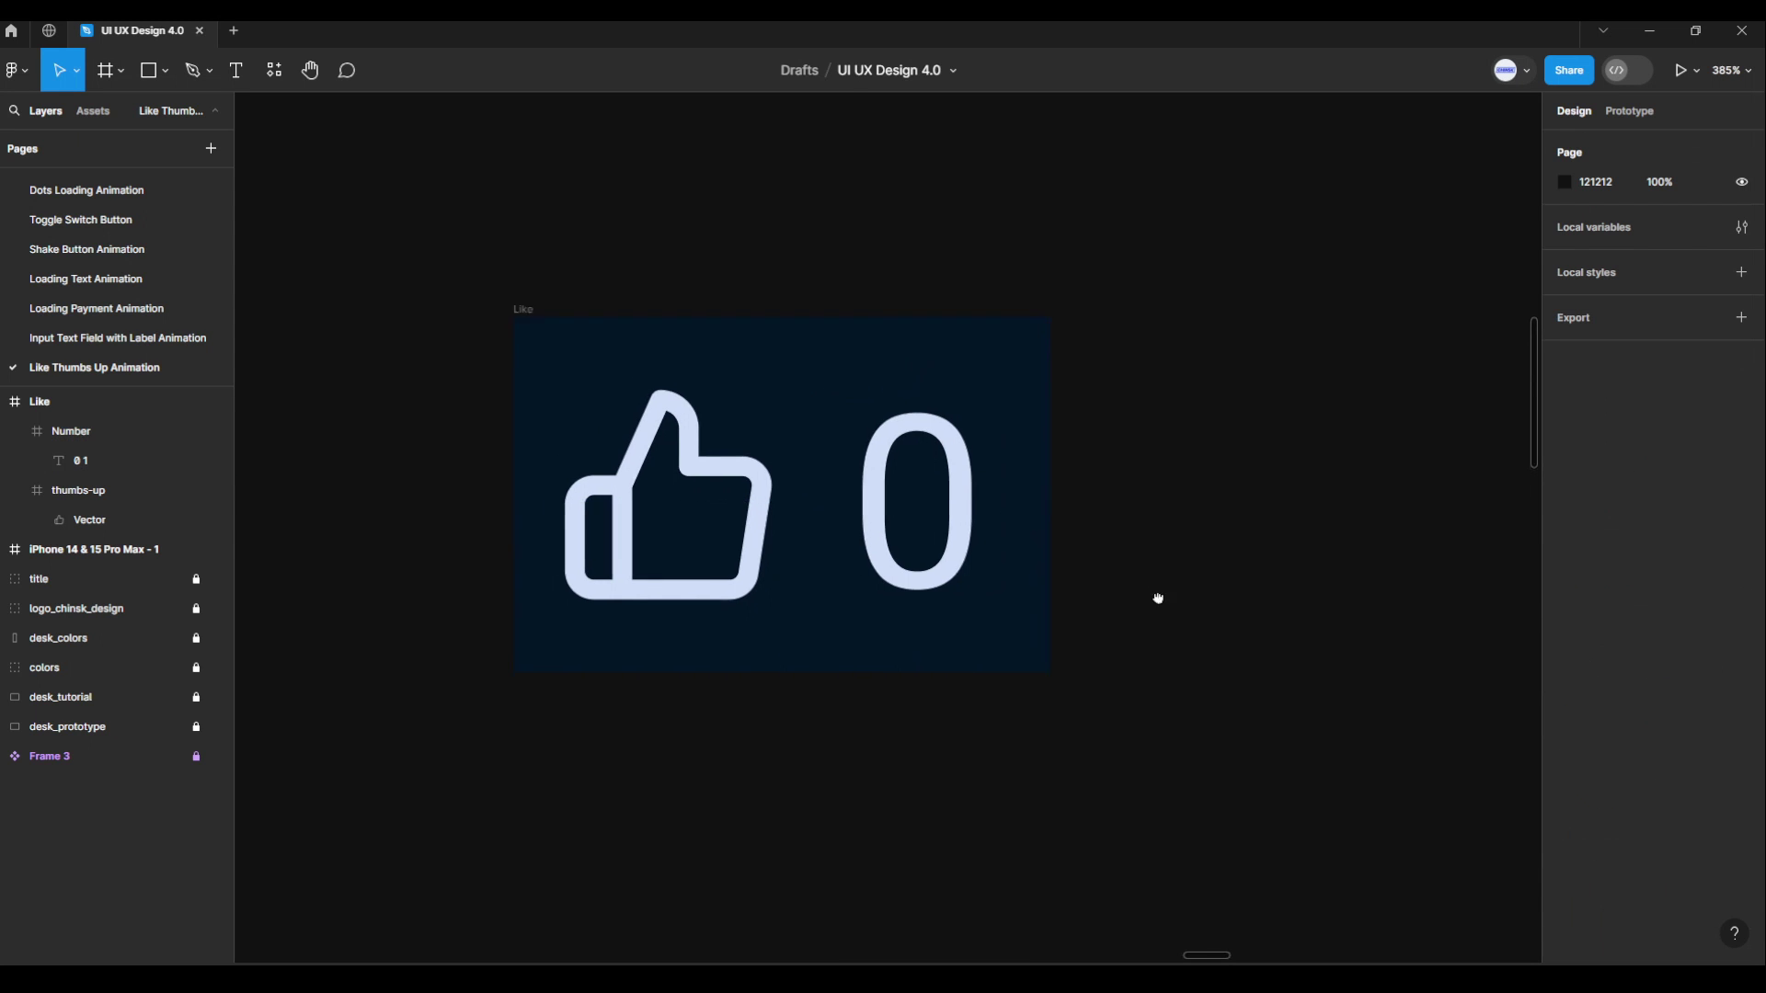
{"action": "mouse_move", "coordinate": [1116, 578]}
{"action": "left_mouse_down"}
{"action": "mouse_move", "coordinate": [1248, 578]}
{"action": "mouse_move", "coordinate": [1280, 492]}
{"action": "mouse_move", "coordinate": [1217, 422]}
{"action": "mouse_move", "coordinate": [1139, 382]}
{"action": "left_mouse_up"}
{"action": "scroll", "coordinate": [1242, 570], "scroll_direction": "up", "scroll_amount": 2}
{"action": "scroll", "coordinate": [1285, 469], "scroll_direction": "down", "scroll_amount": 2}
{"action": "scroll", "coordinate": [1217, 421], "scroll_direction": "down", "scroll_amount": 1}
{"action": "scroll", "coordinate": [1183, 398], "scroll_direction": "down", "scroll_amount": 2}
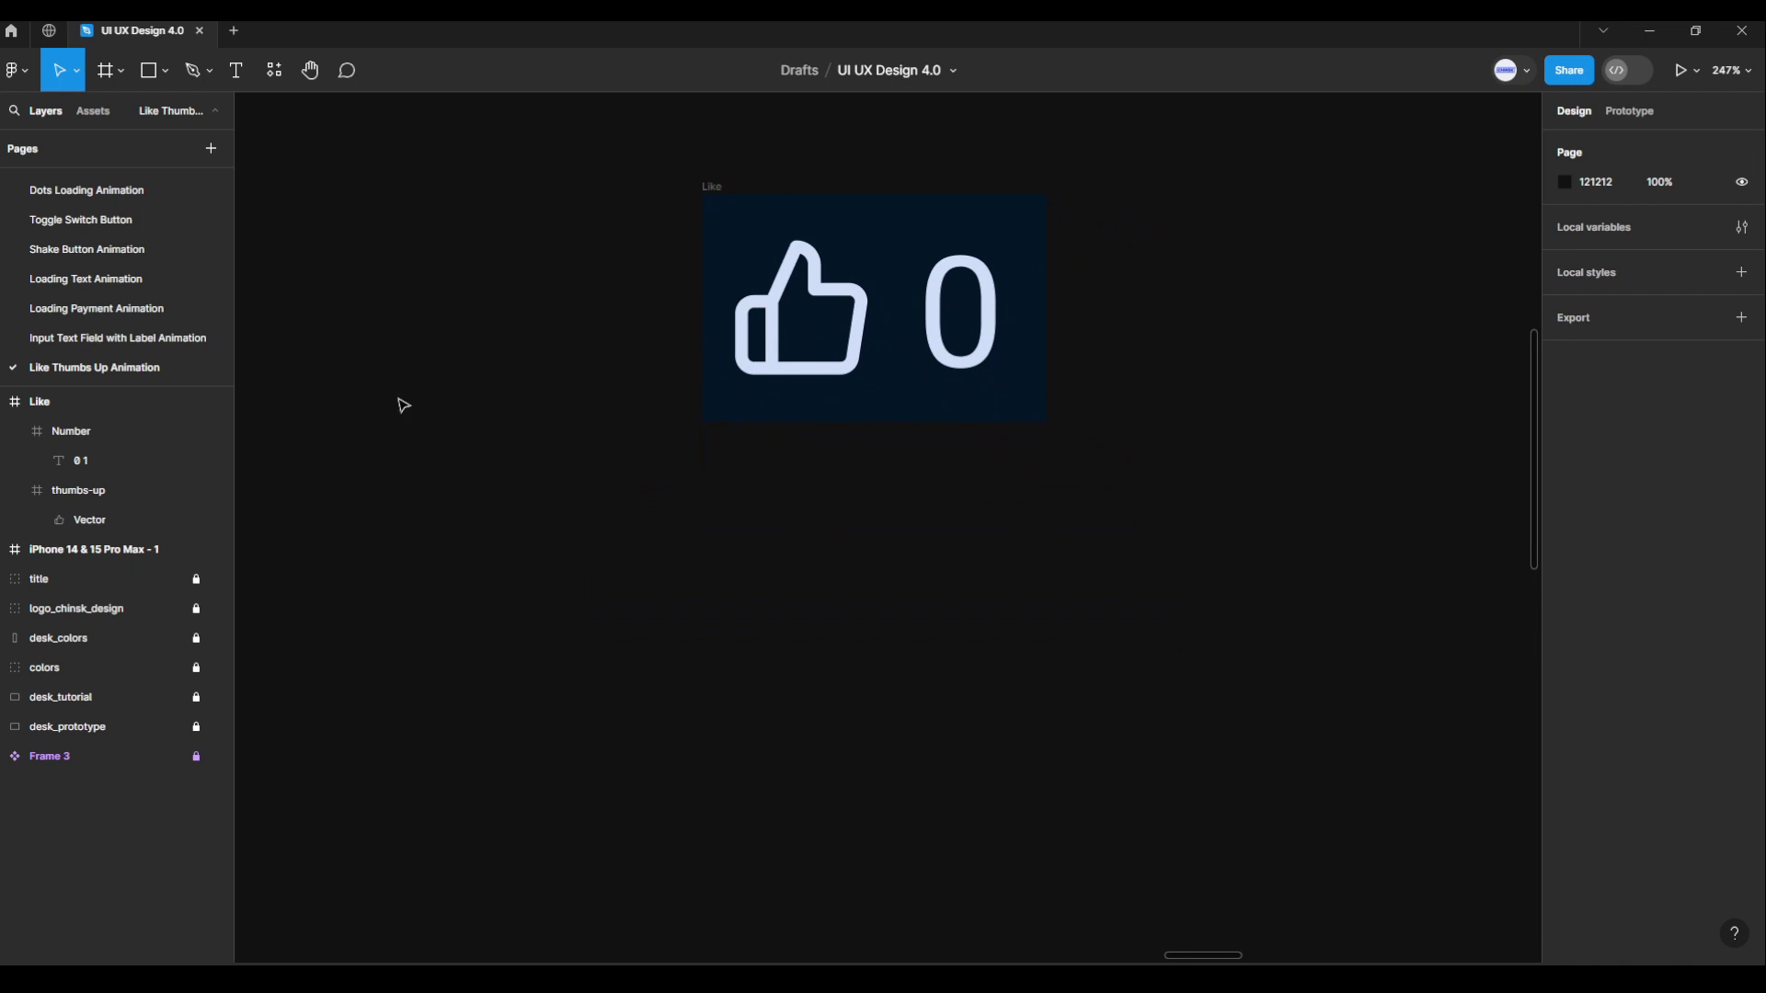
{"action": "left_click", "coordinate": [20, 411]}
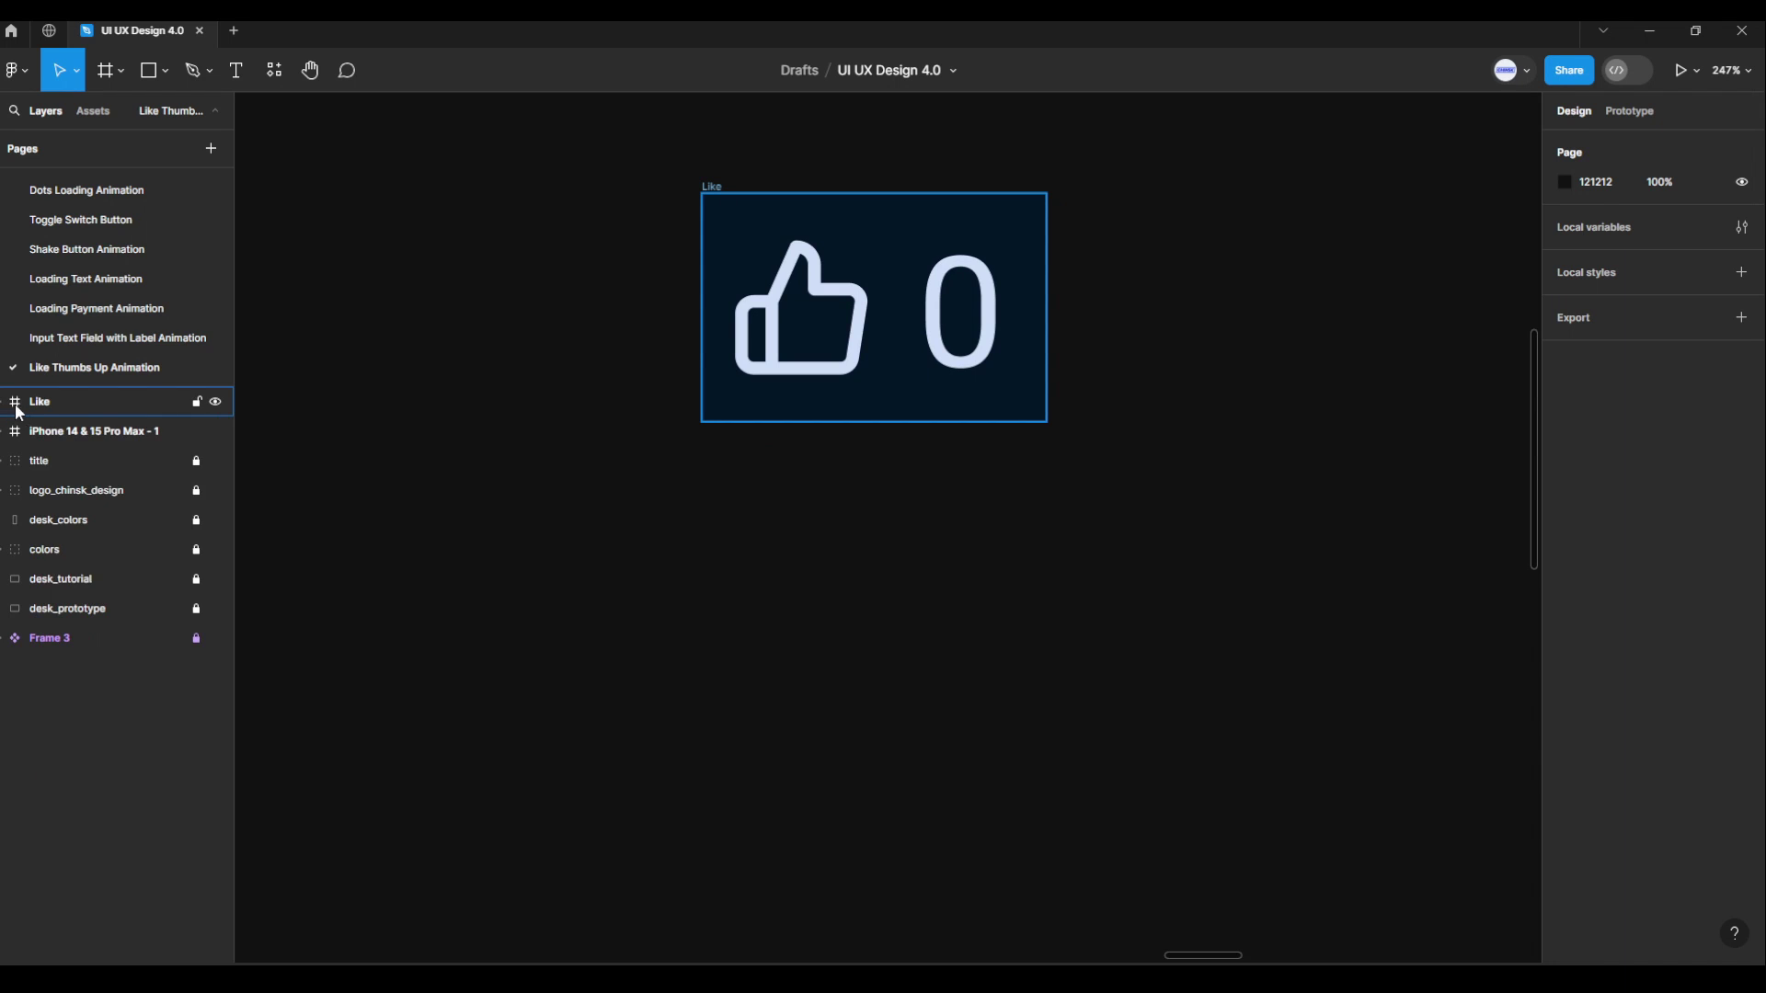
Make the Like frame a component and add a Variant property.
{"action": "left_click", "coordinate": [27, 408]}
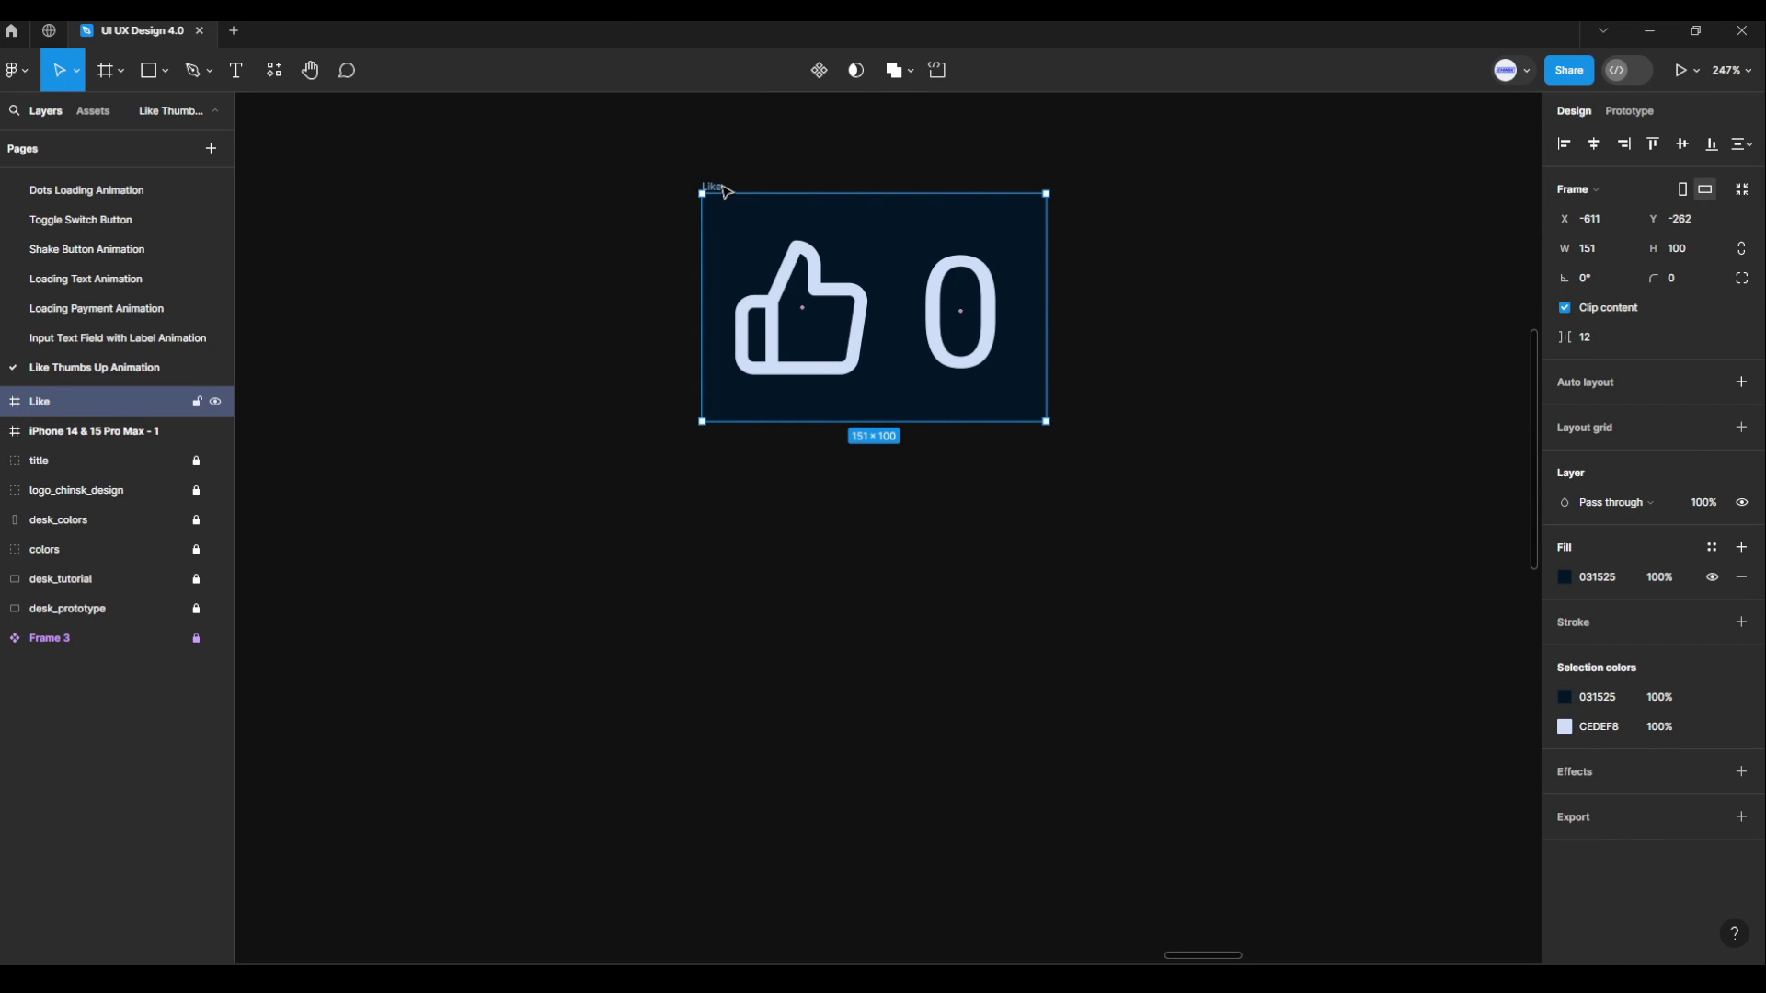
{"action": "left_click", "coordinate": [825, 76]}
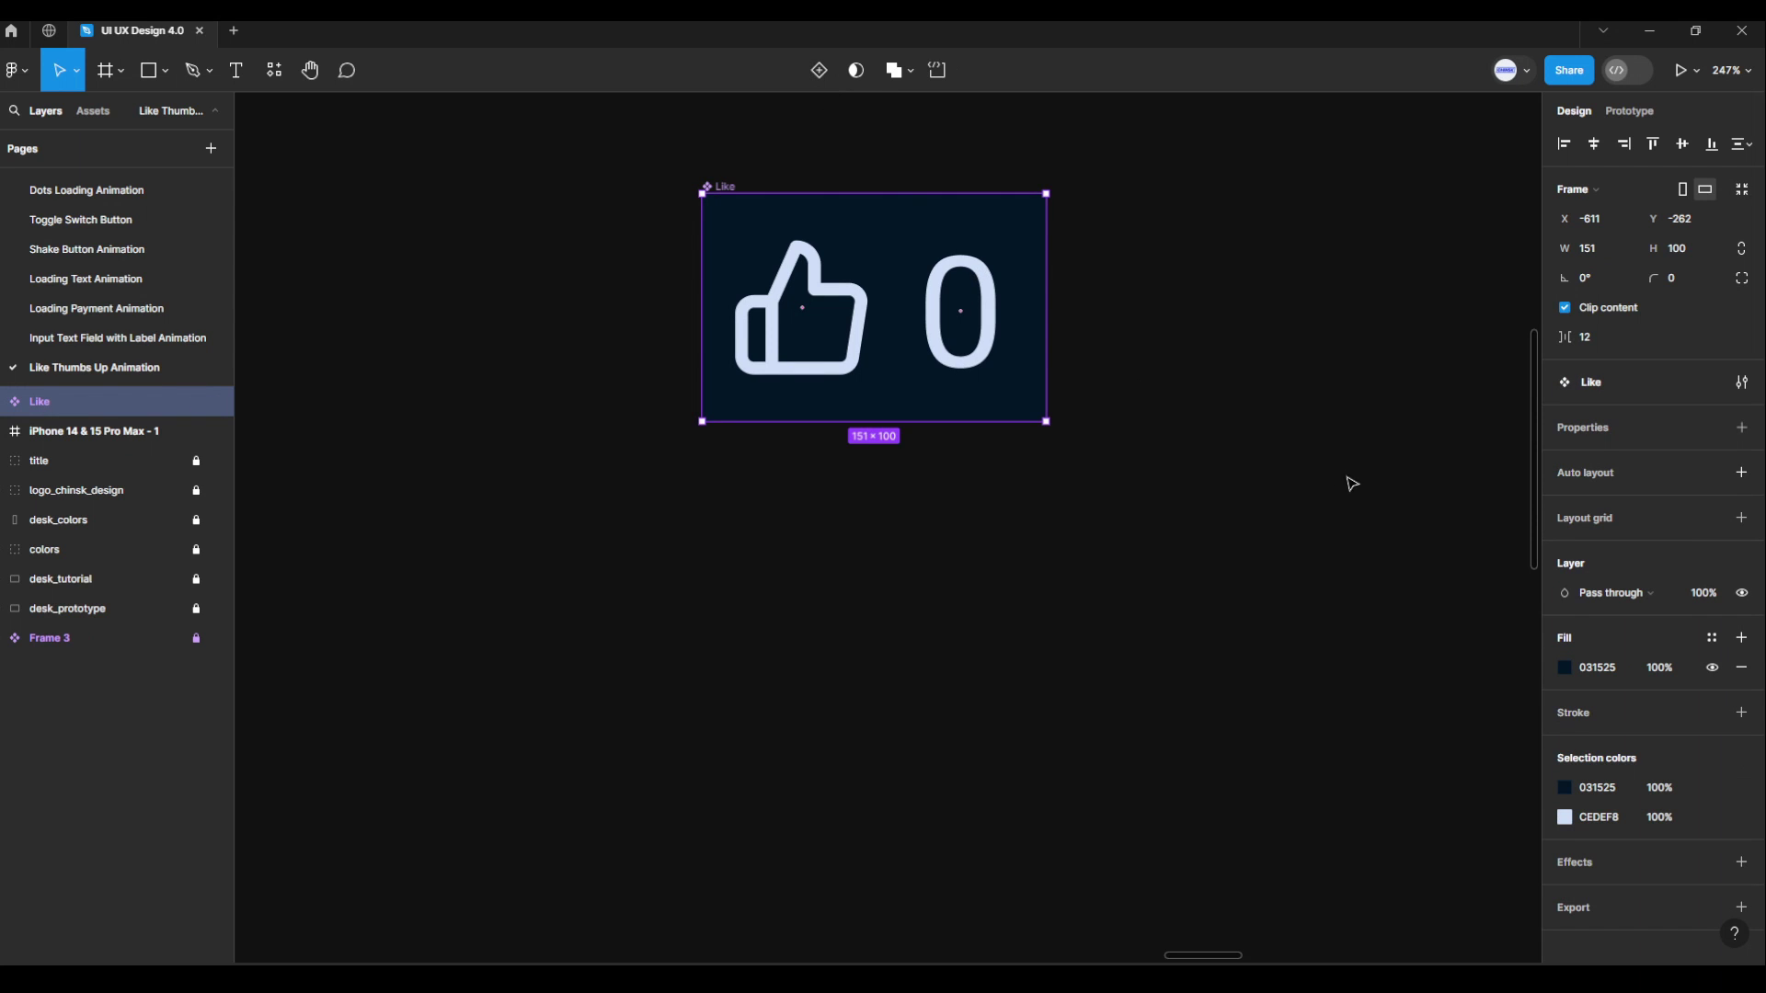
{"action": "left_click", "coordinate": [1731, 430]}
{"action": "left_click", "coordinate": [1645, 486]}
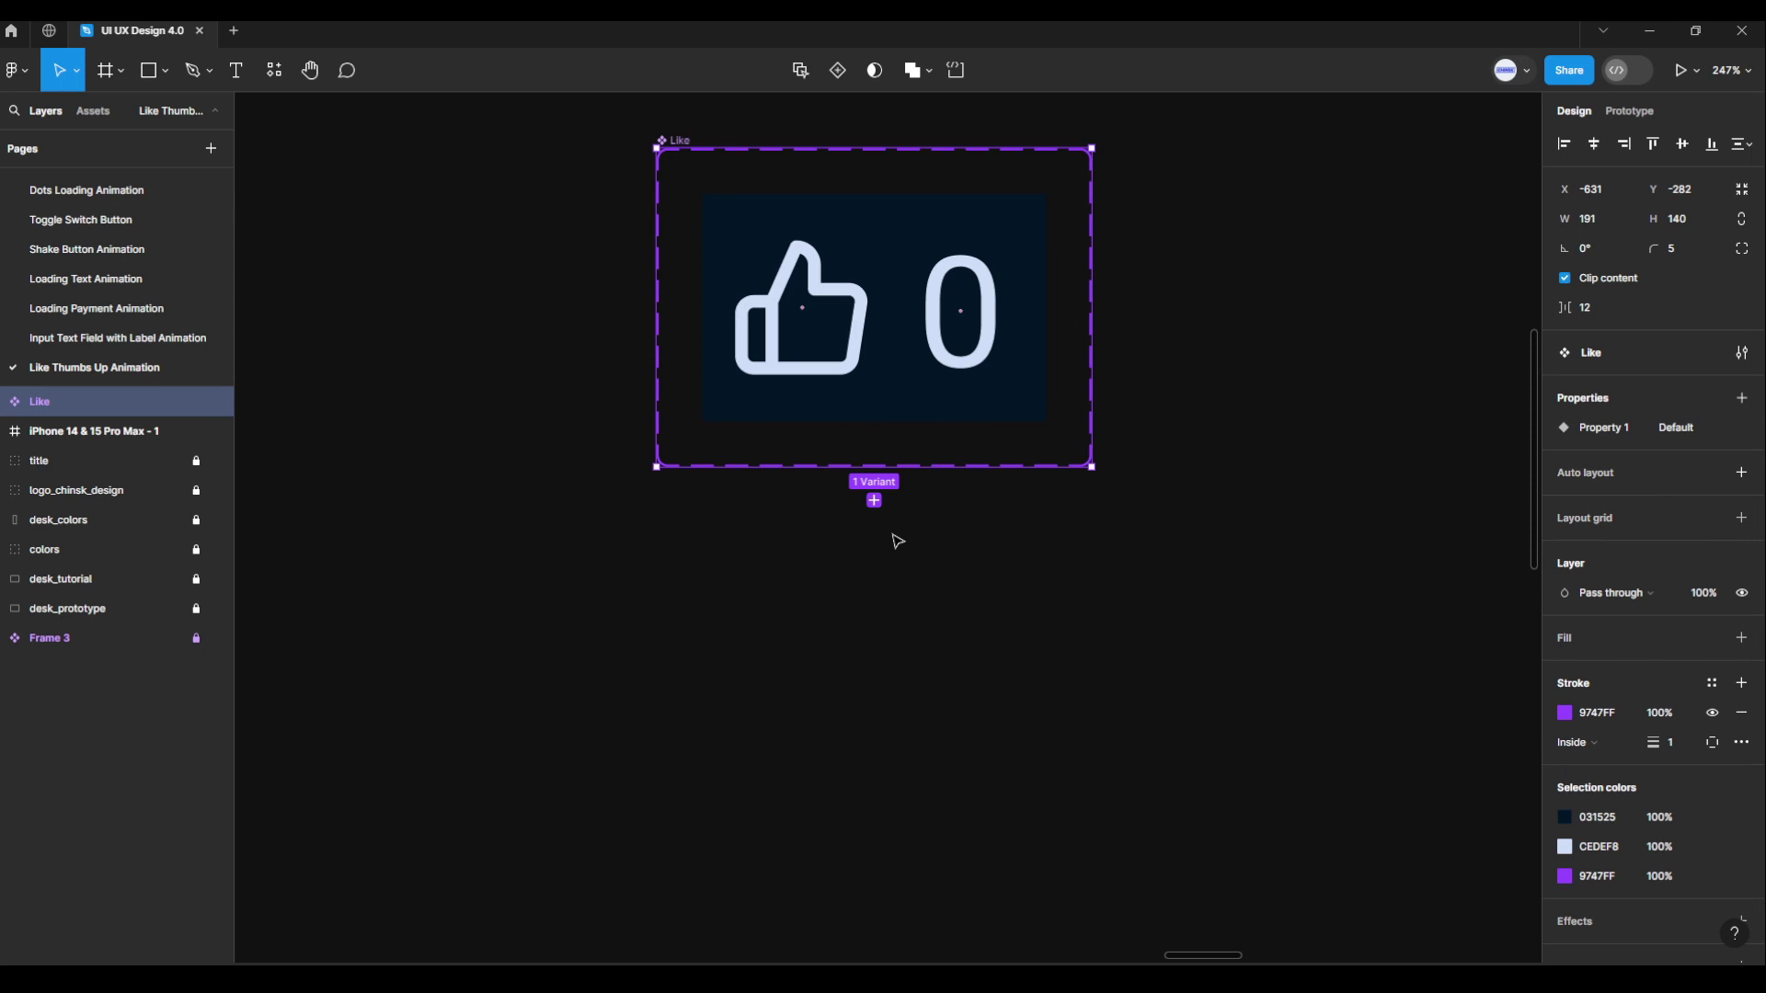
Add a second variant, Variant2, below the Default variant.
{"action": "left_click", "coordinate": [874, 500]}
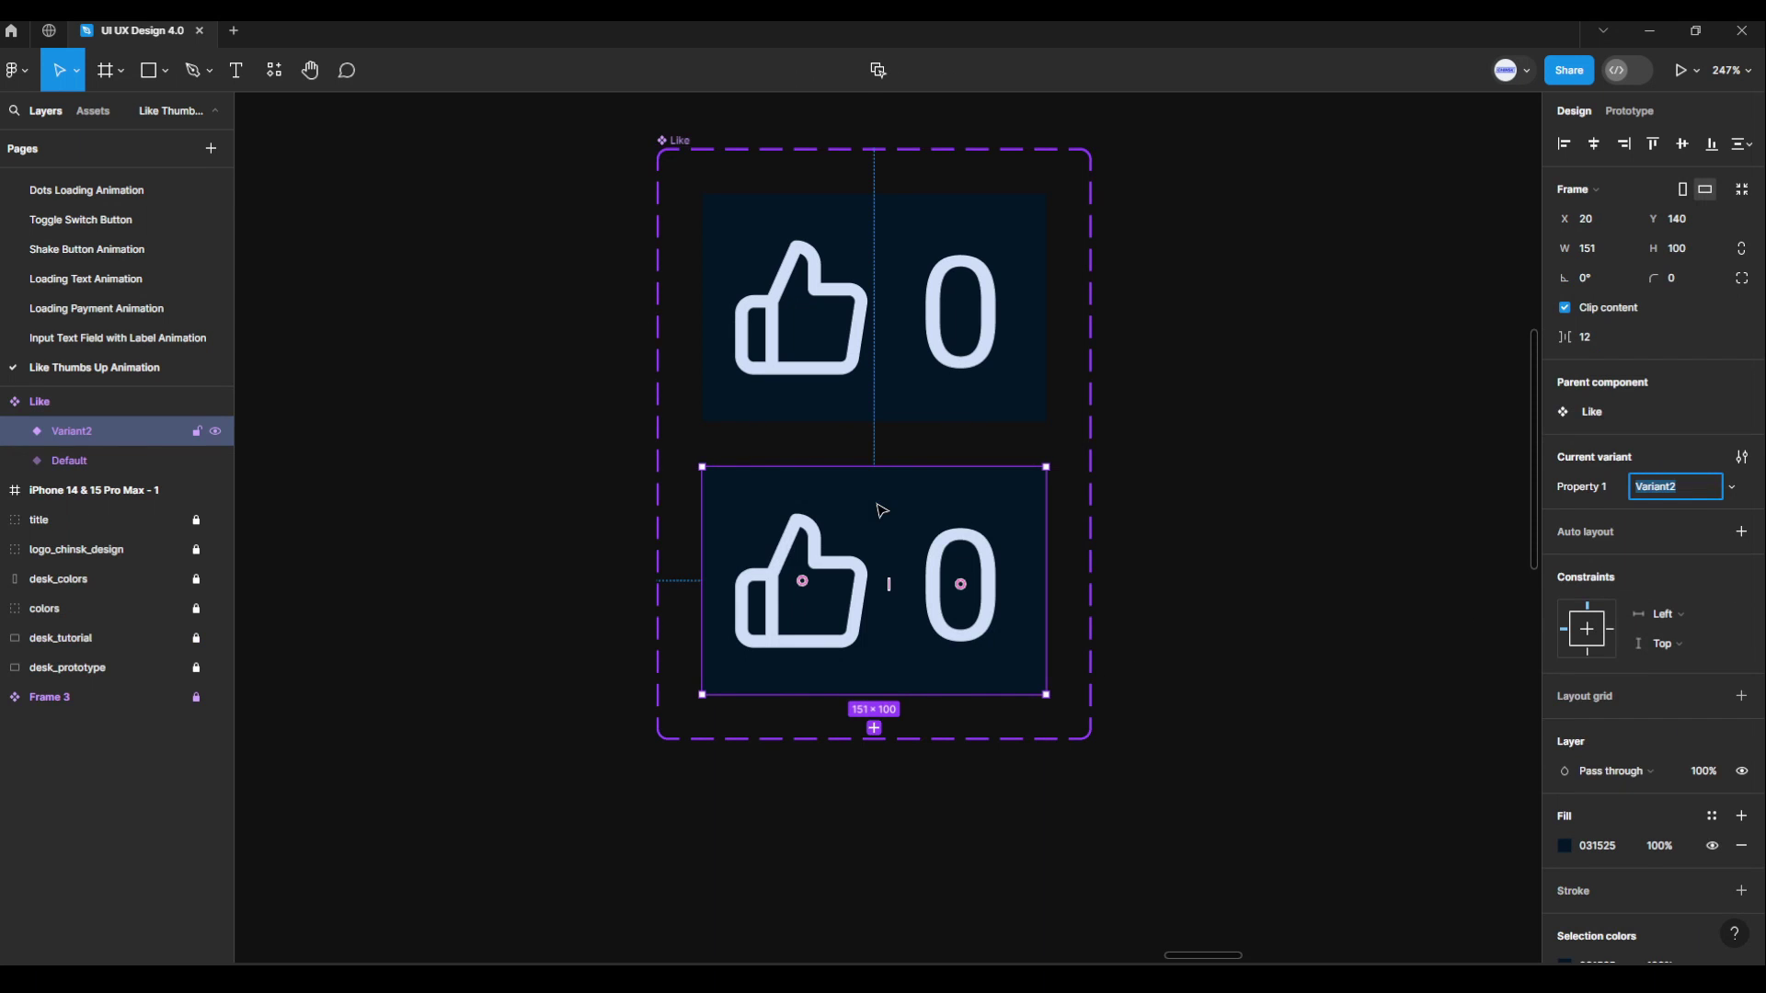
{"action": "double_click", "coordinate": [834, 565]}
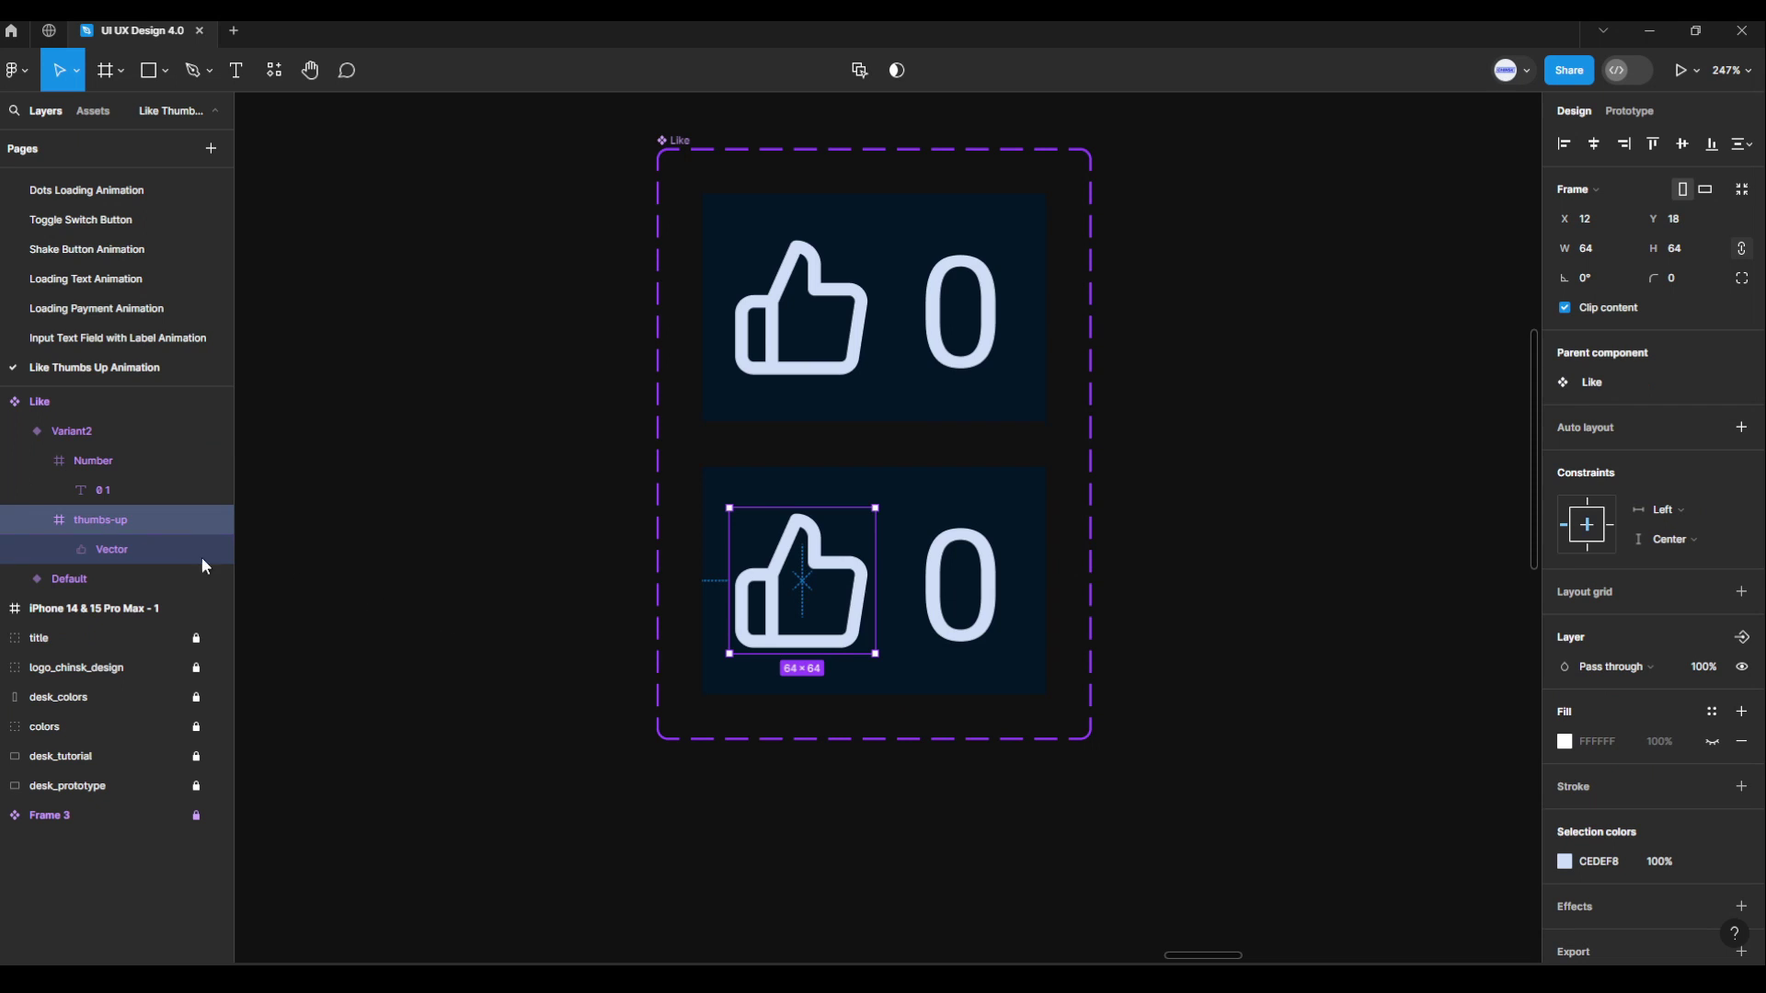
{"action": "left_click", "coordinate": [37, 520]}
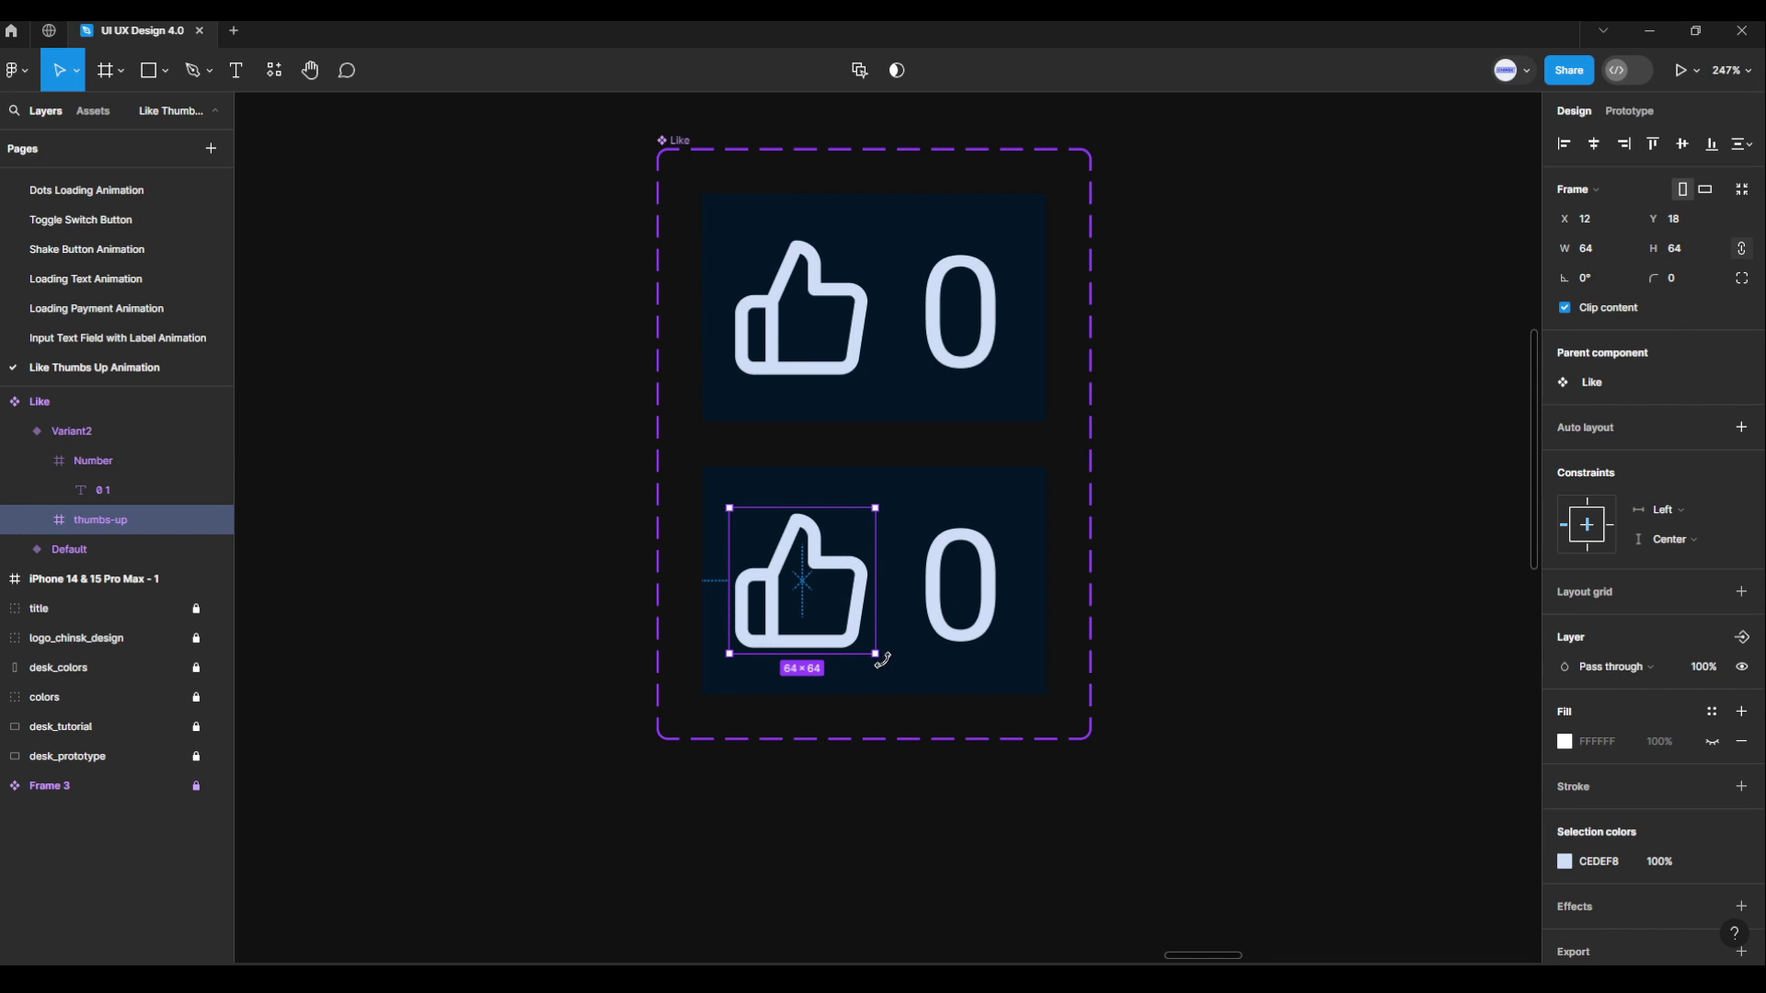
Tilt Variant2's thumbs-up about 30° and fill its Vector with the lilac swatch D0BCFF.
{"action": "left_click_drag", "start_coordinate": [883, 660], "coordinate": [904, 610]}
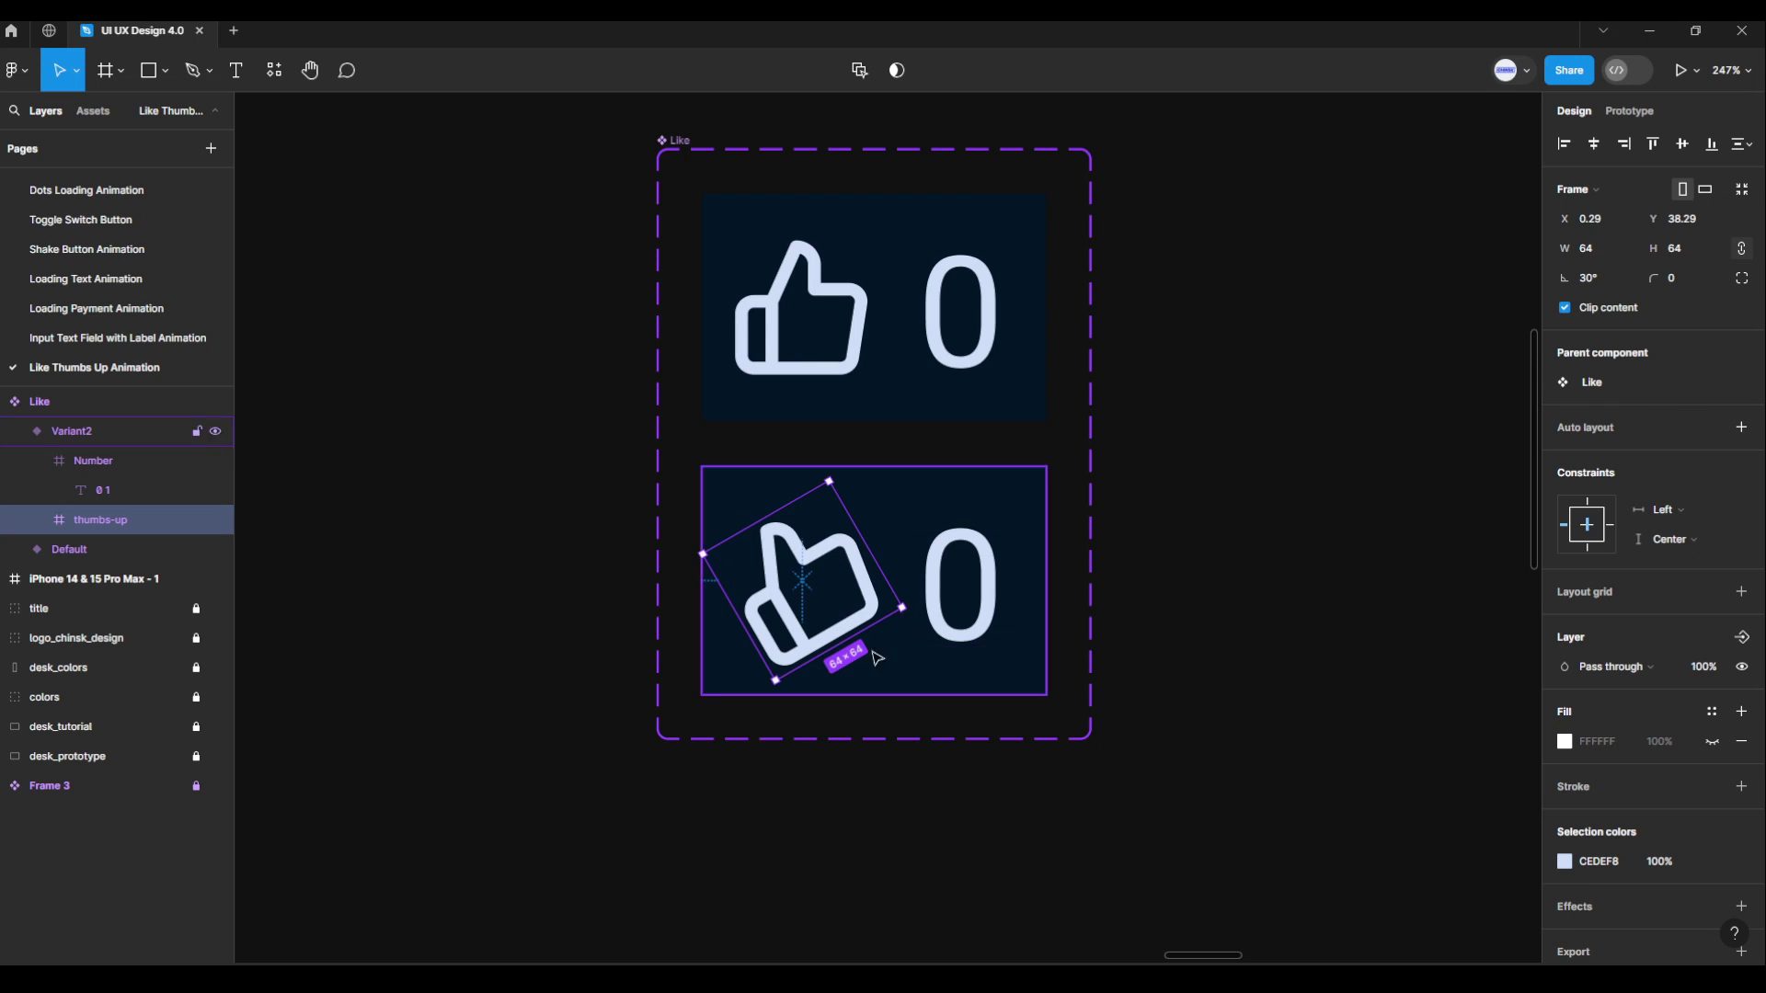
{"action": "left_click", "coordinate": [35, 519]}
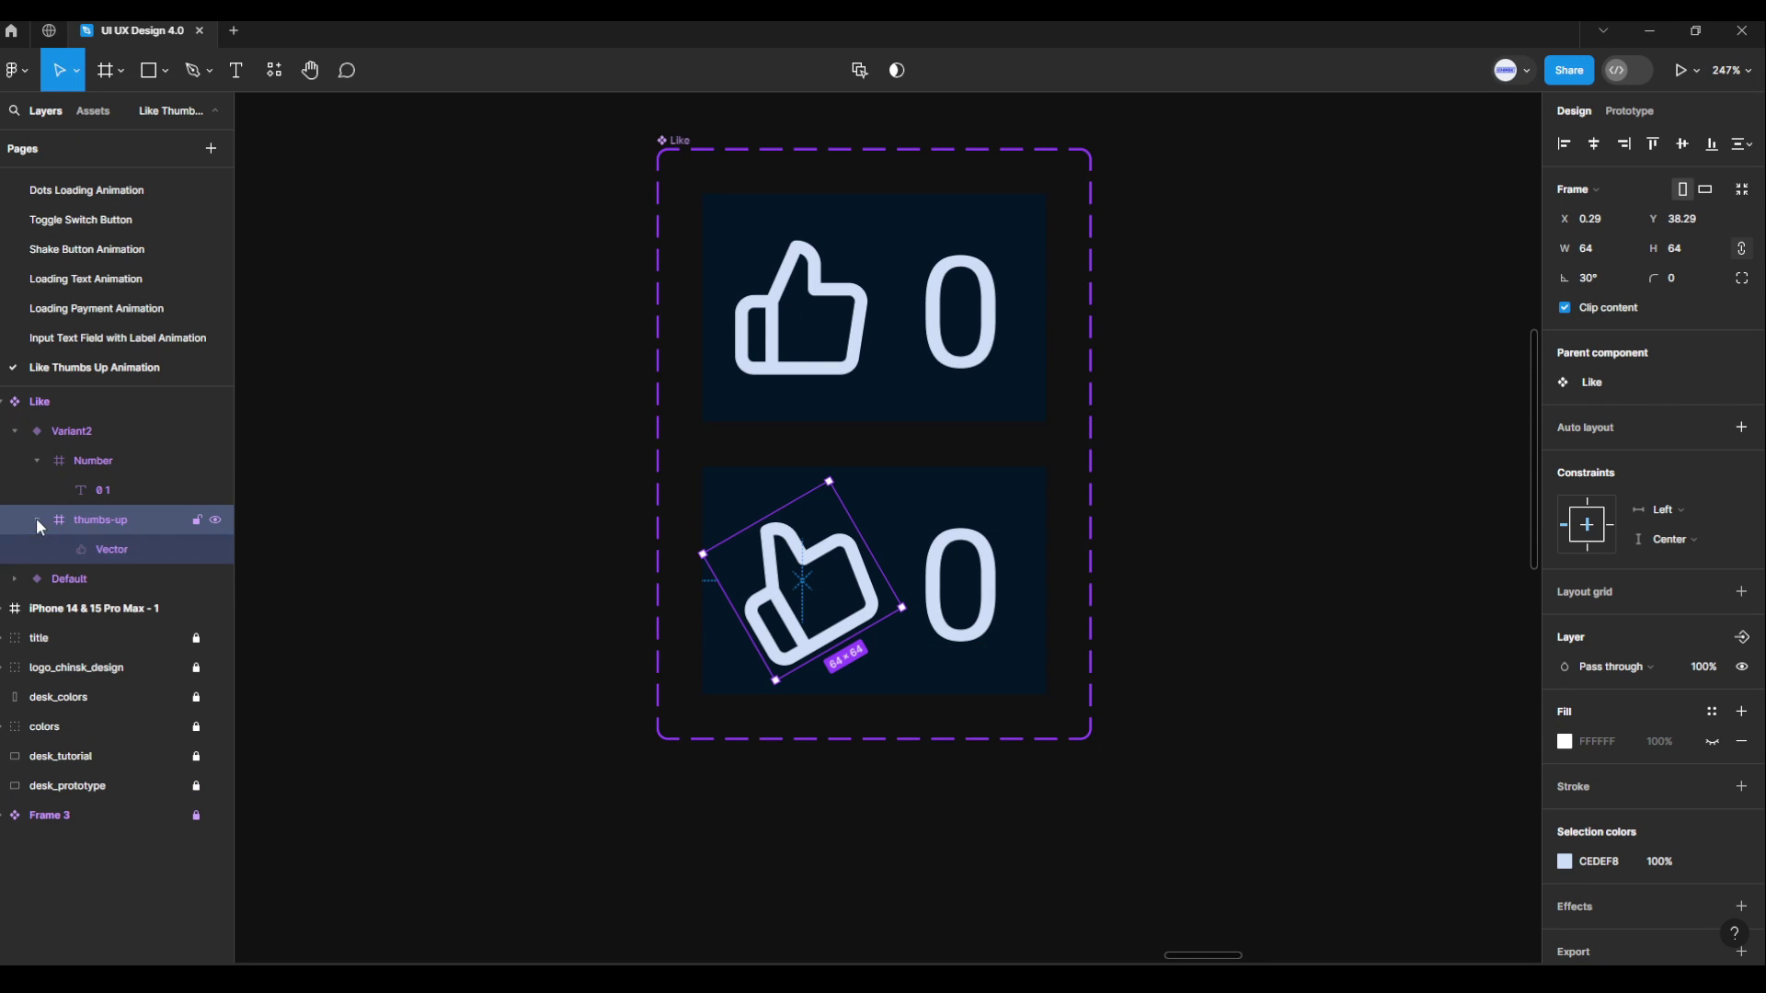
{"action": "left_click", "coordinate": [108, 552]}
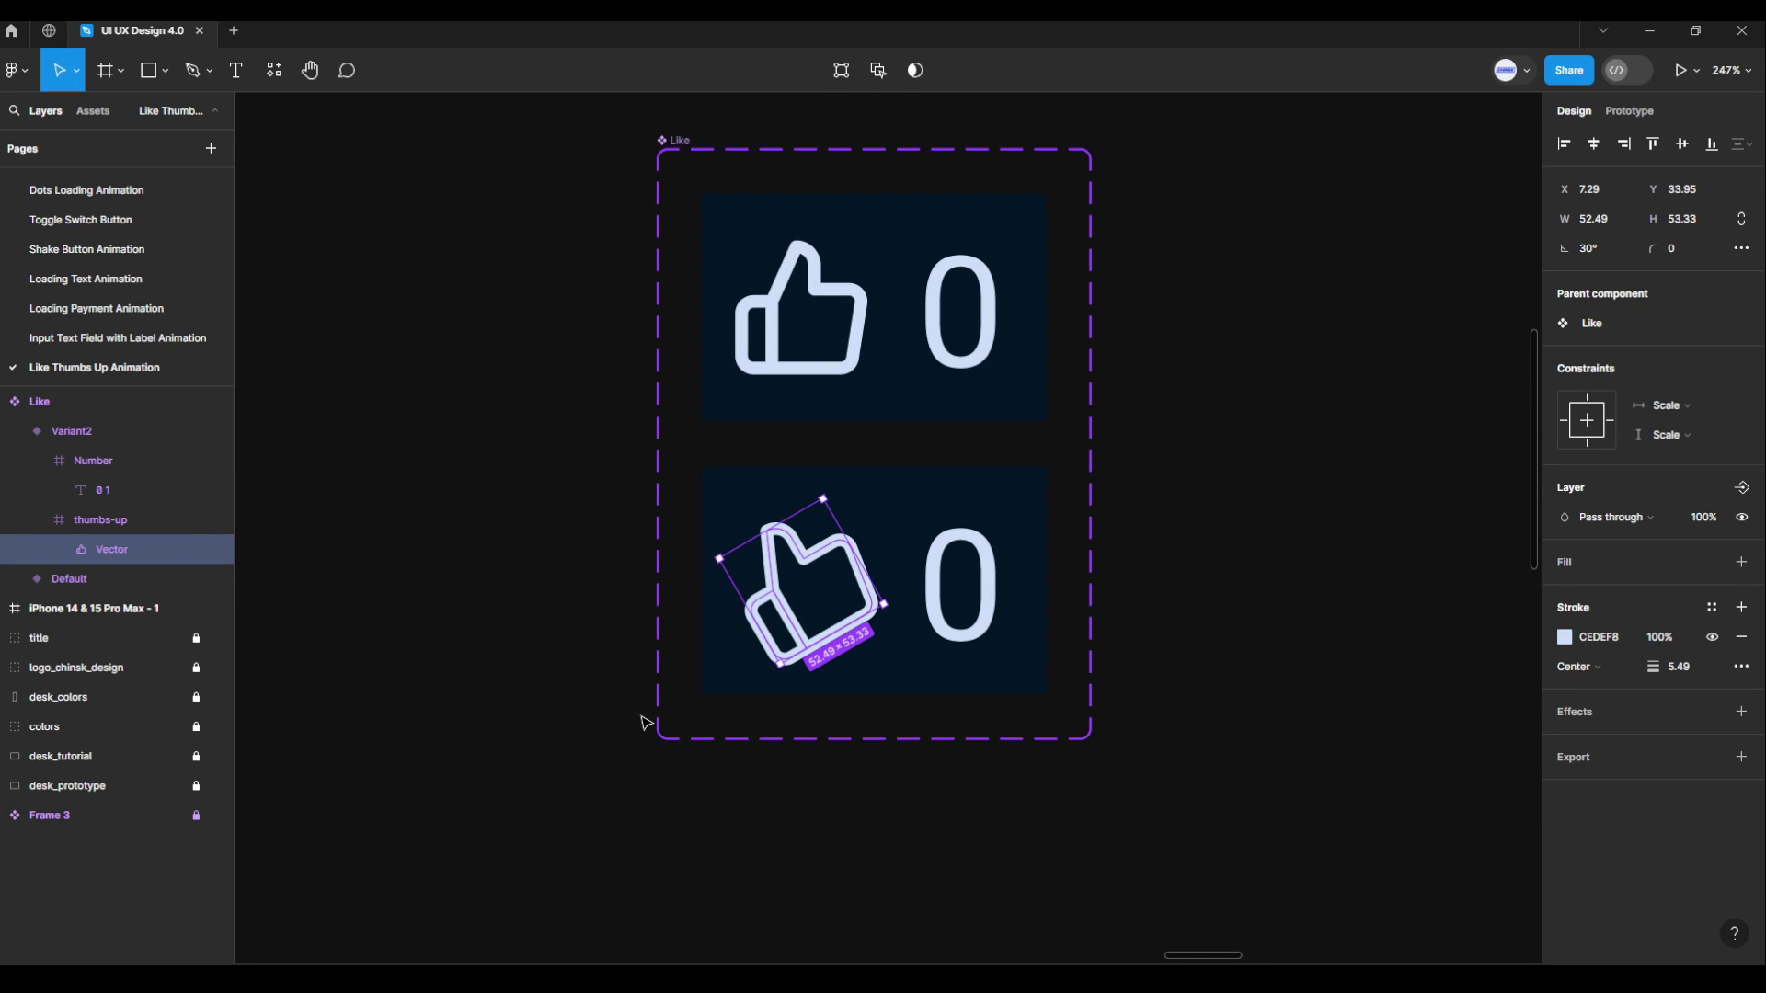
{"action": "left_click", "coordinate": [1741, 562]}
{"action": "left_click", "coordinate": [1565, 591]}
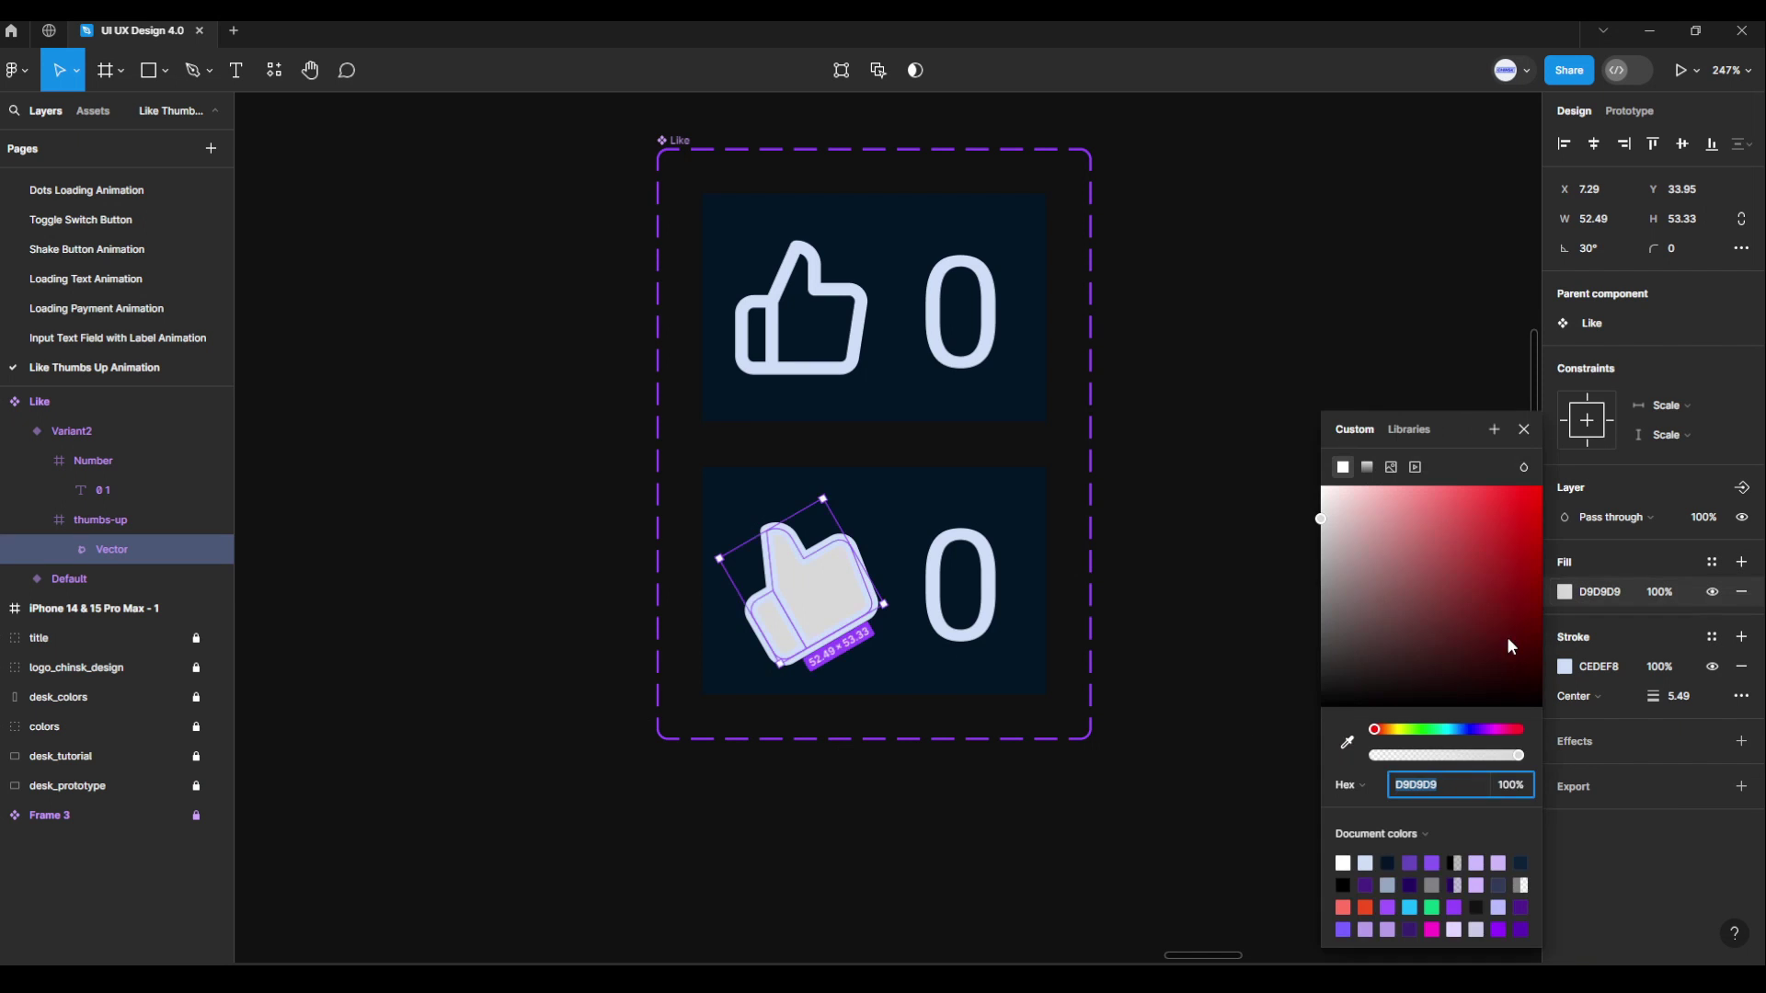
{"action": "left_click", "coordinate": [1348, 743]}
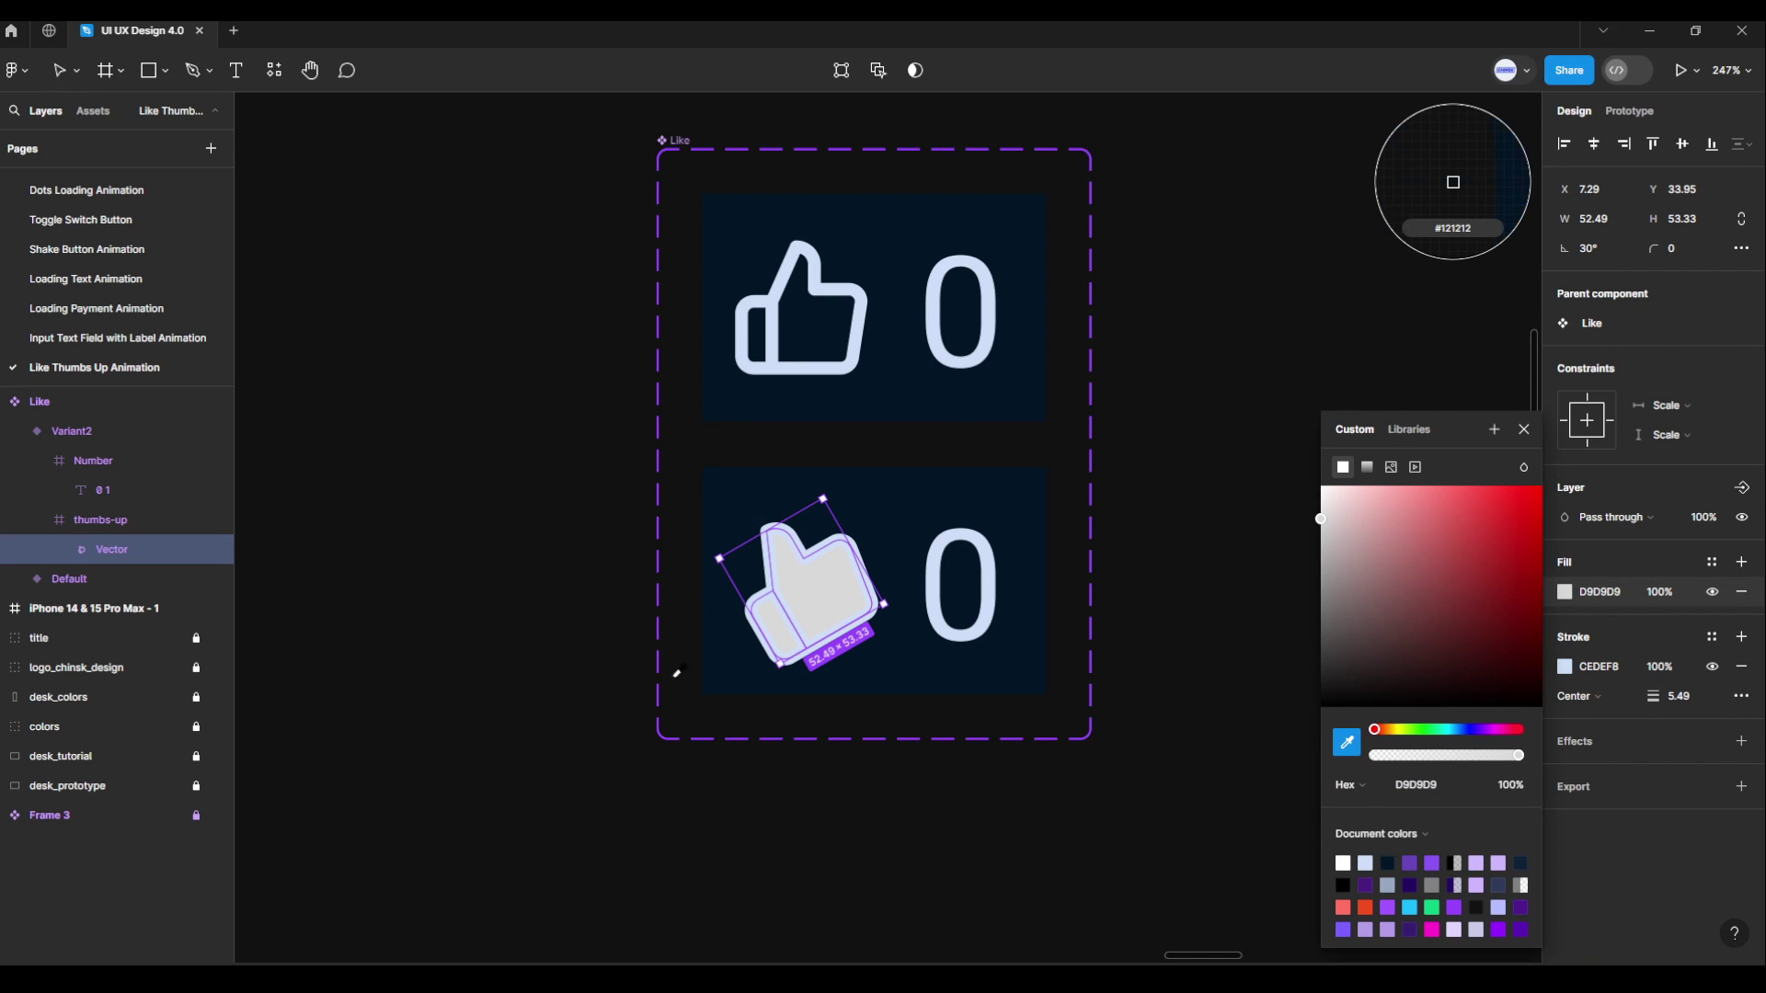
{"action": "scroll", "coordinate": [803, 591], "scroll_direction": "down", "scroll_amount": 2, "text": "ctrl"}
{"action": "scroll", "coordinate": [776, 599], "scroll_direction": "left", "scroll_amount": 2}
{"action": "scroll", "coordinate": [716, 629], "scroll_direction": "down", "scroll_amount": 5, "text": "ctrl"}
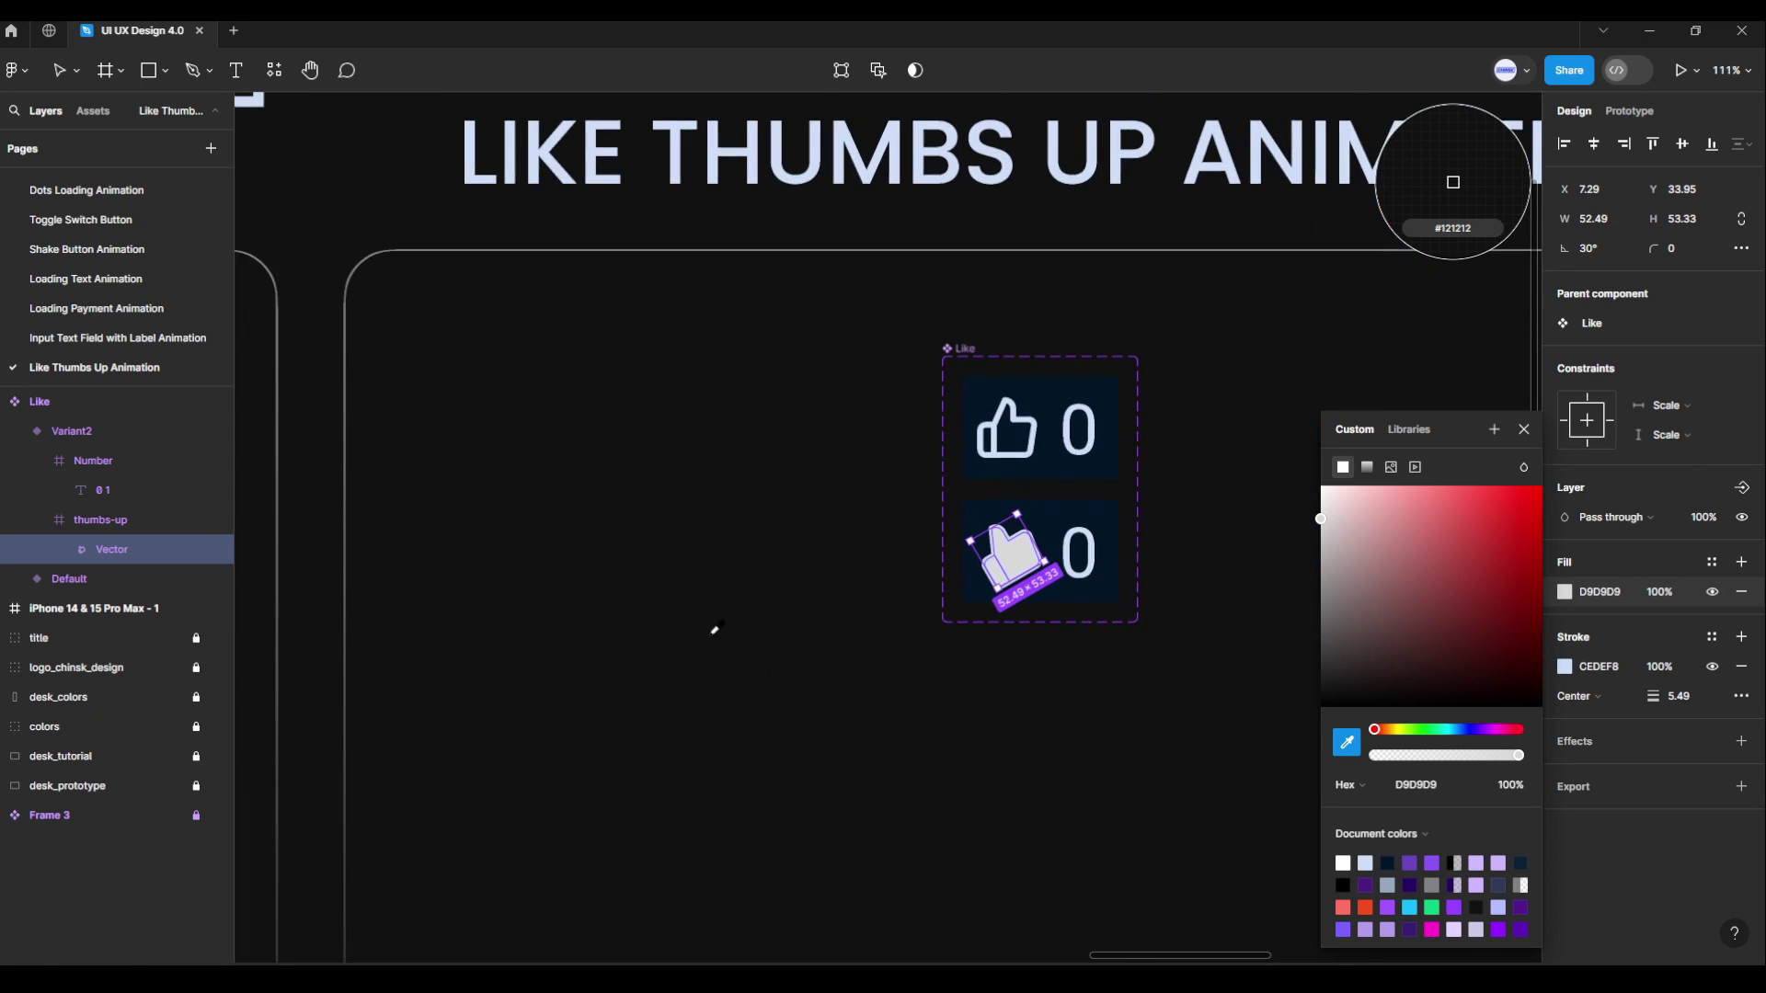
{"action": "scroll", "coordinate": [714, 630], "scroll_direction": "down", "scroll_amount": 1, "text": "ctrl"}
{"action": "scroll", "coordinate": [763, 631], "scroll_direction": "left", "scroll_amount": 3}
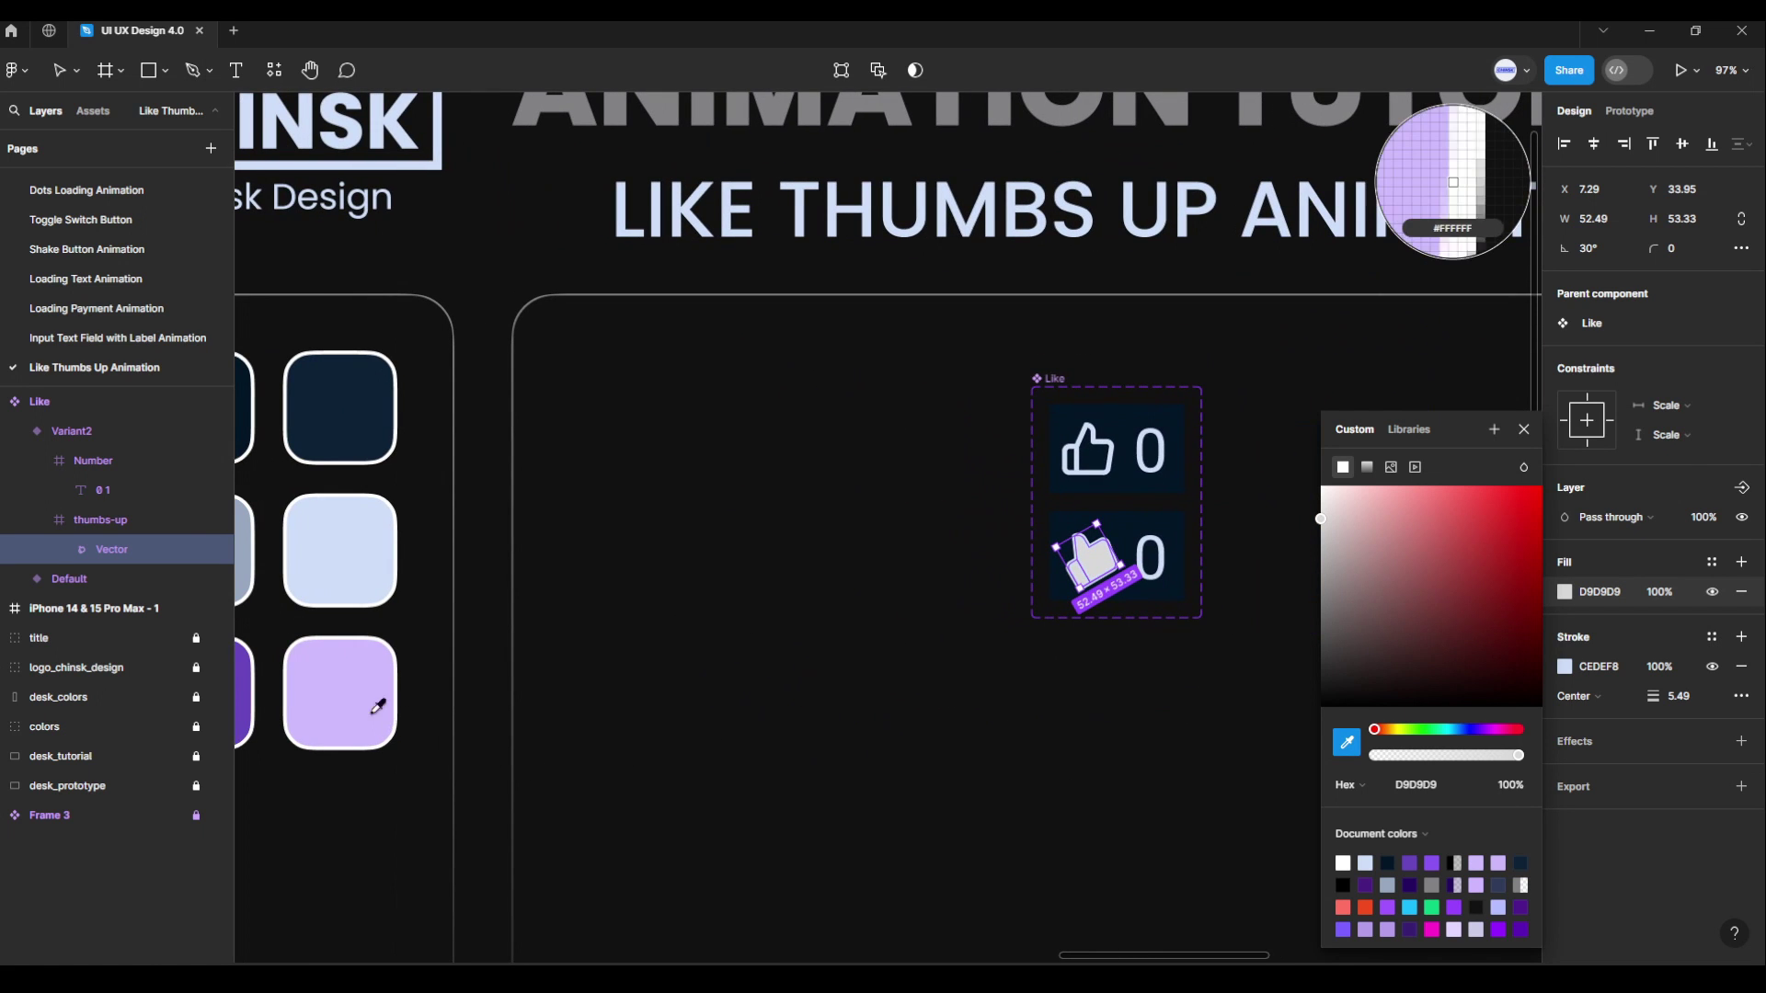
{"action": "left_click", "coordinate": [349, 690]}
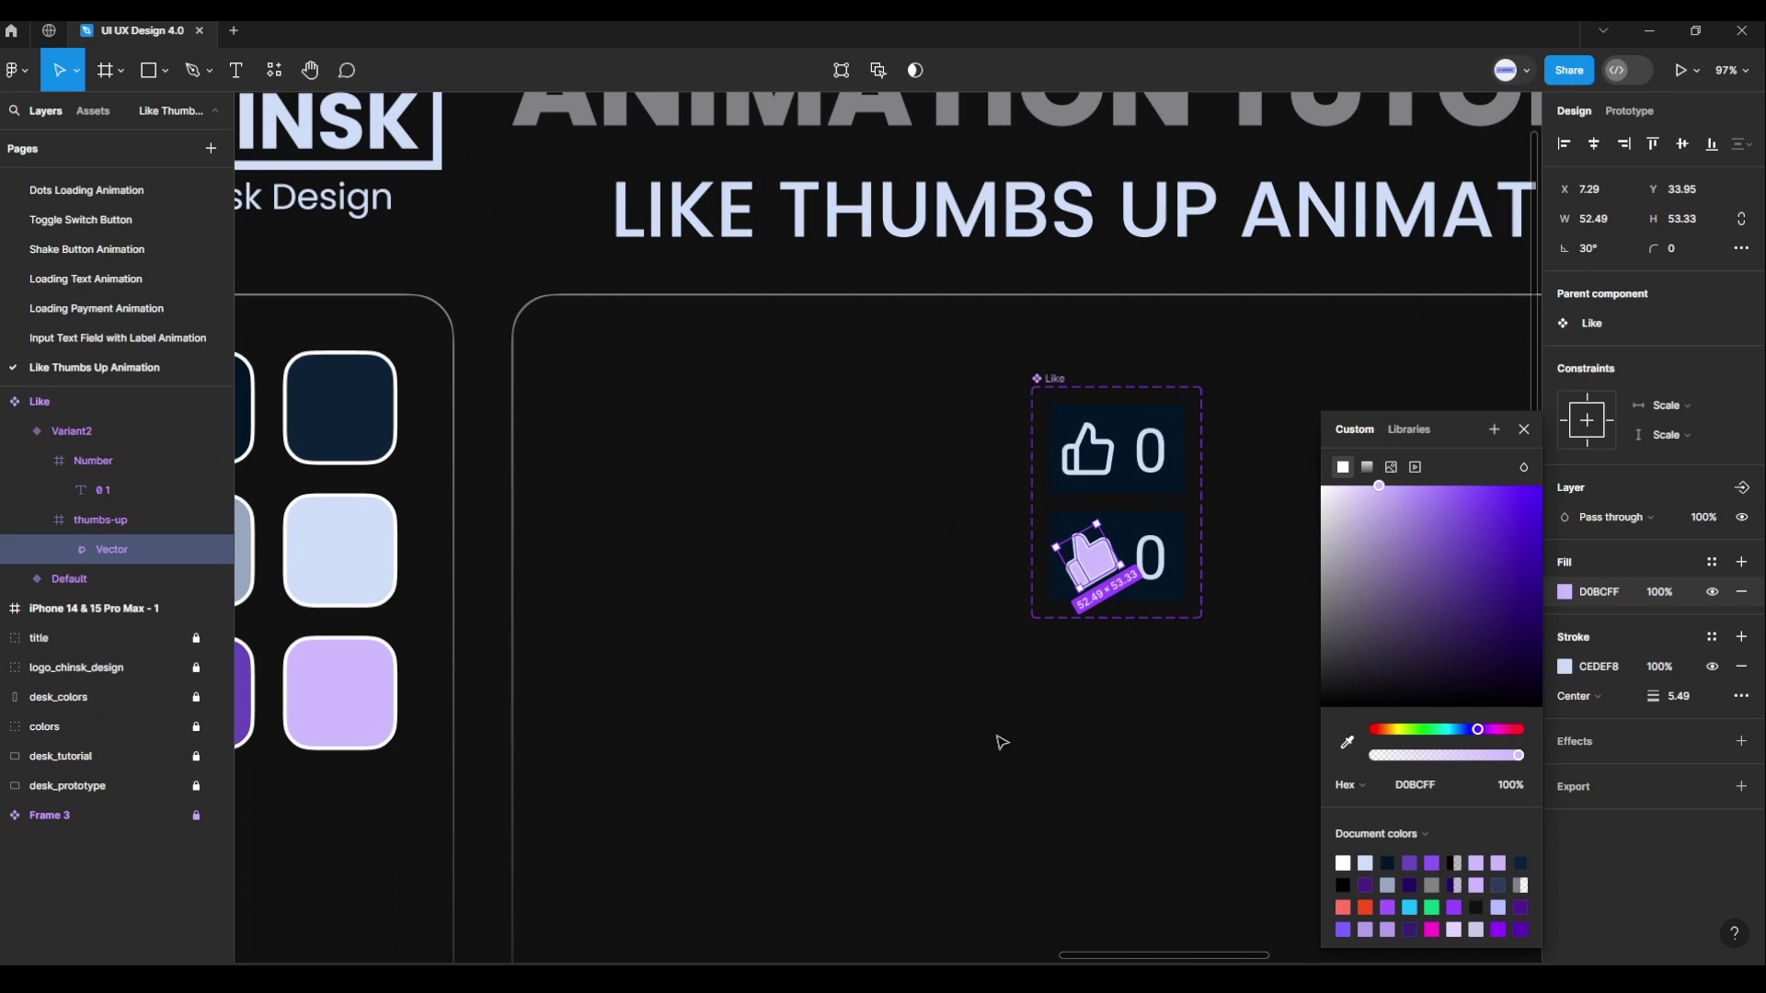
{"action": "left_click", "coordinate": [1206, 691]}
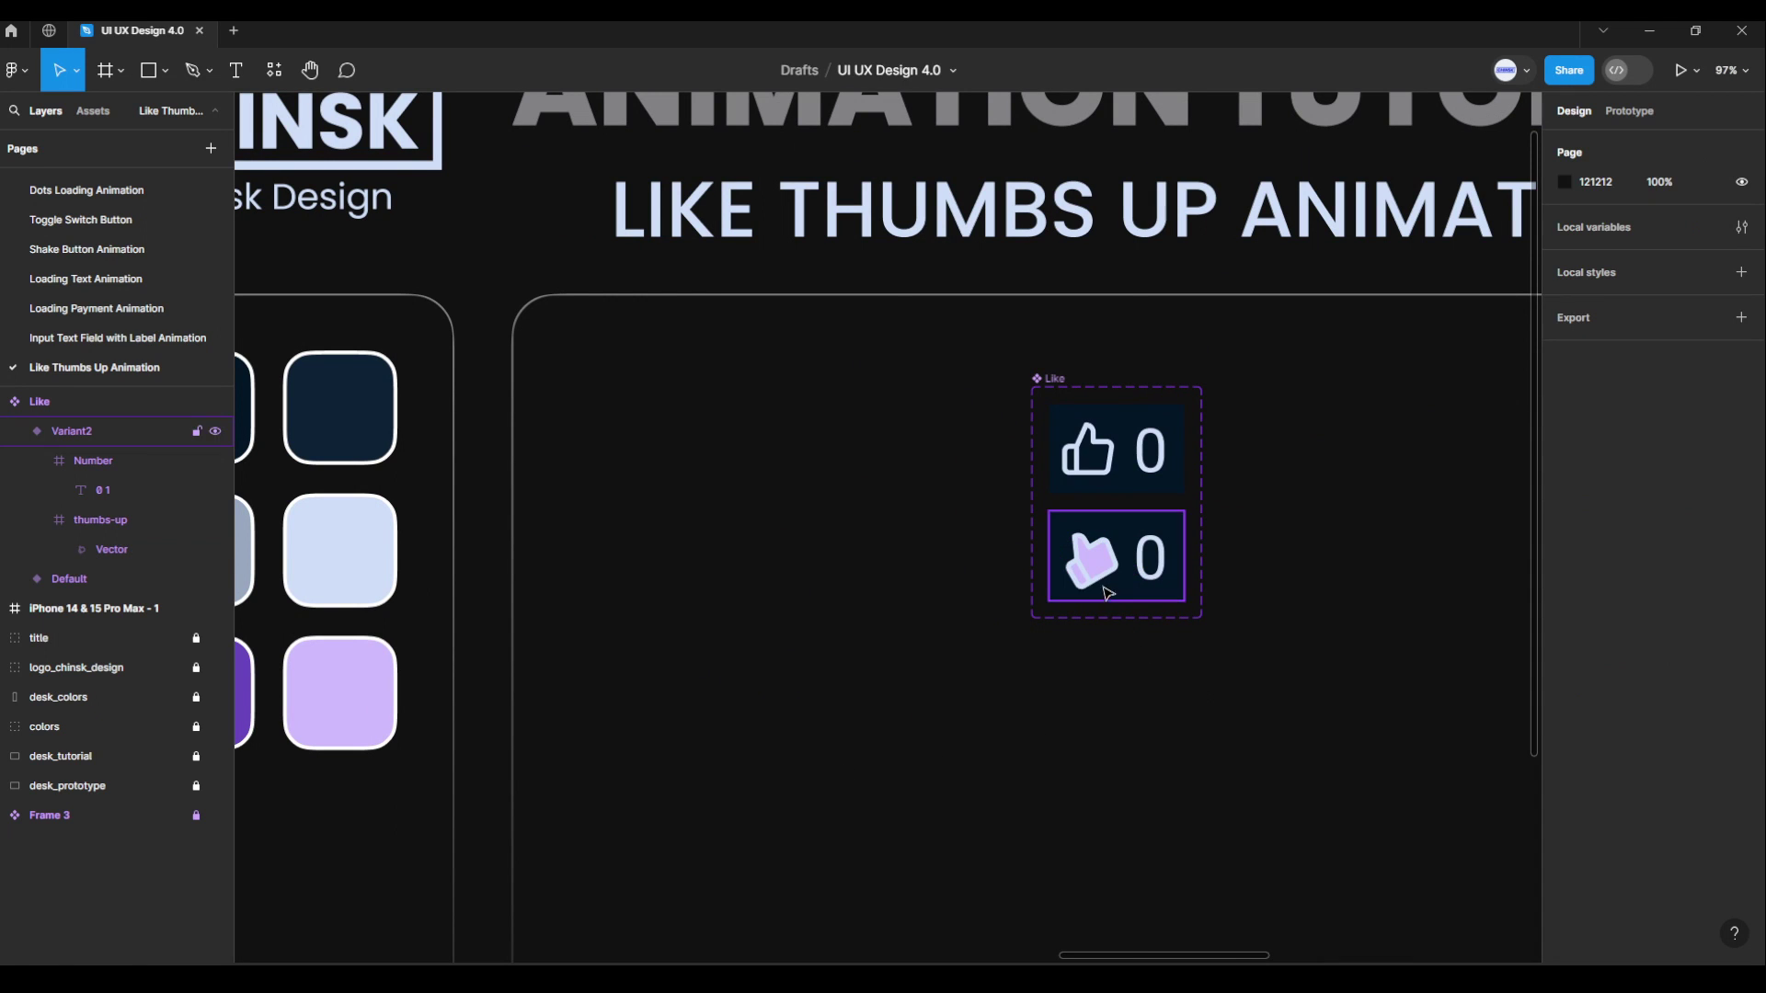
Set the thumbs-up Vector's stroke to the dark card colour 031525.
{"action": "left_click", "coordinate": [1104, 577]}
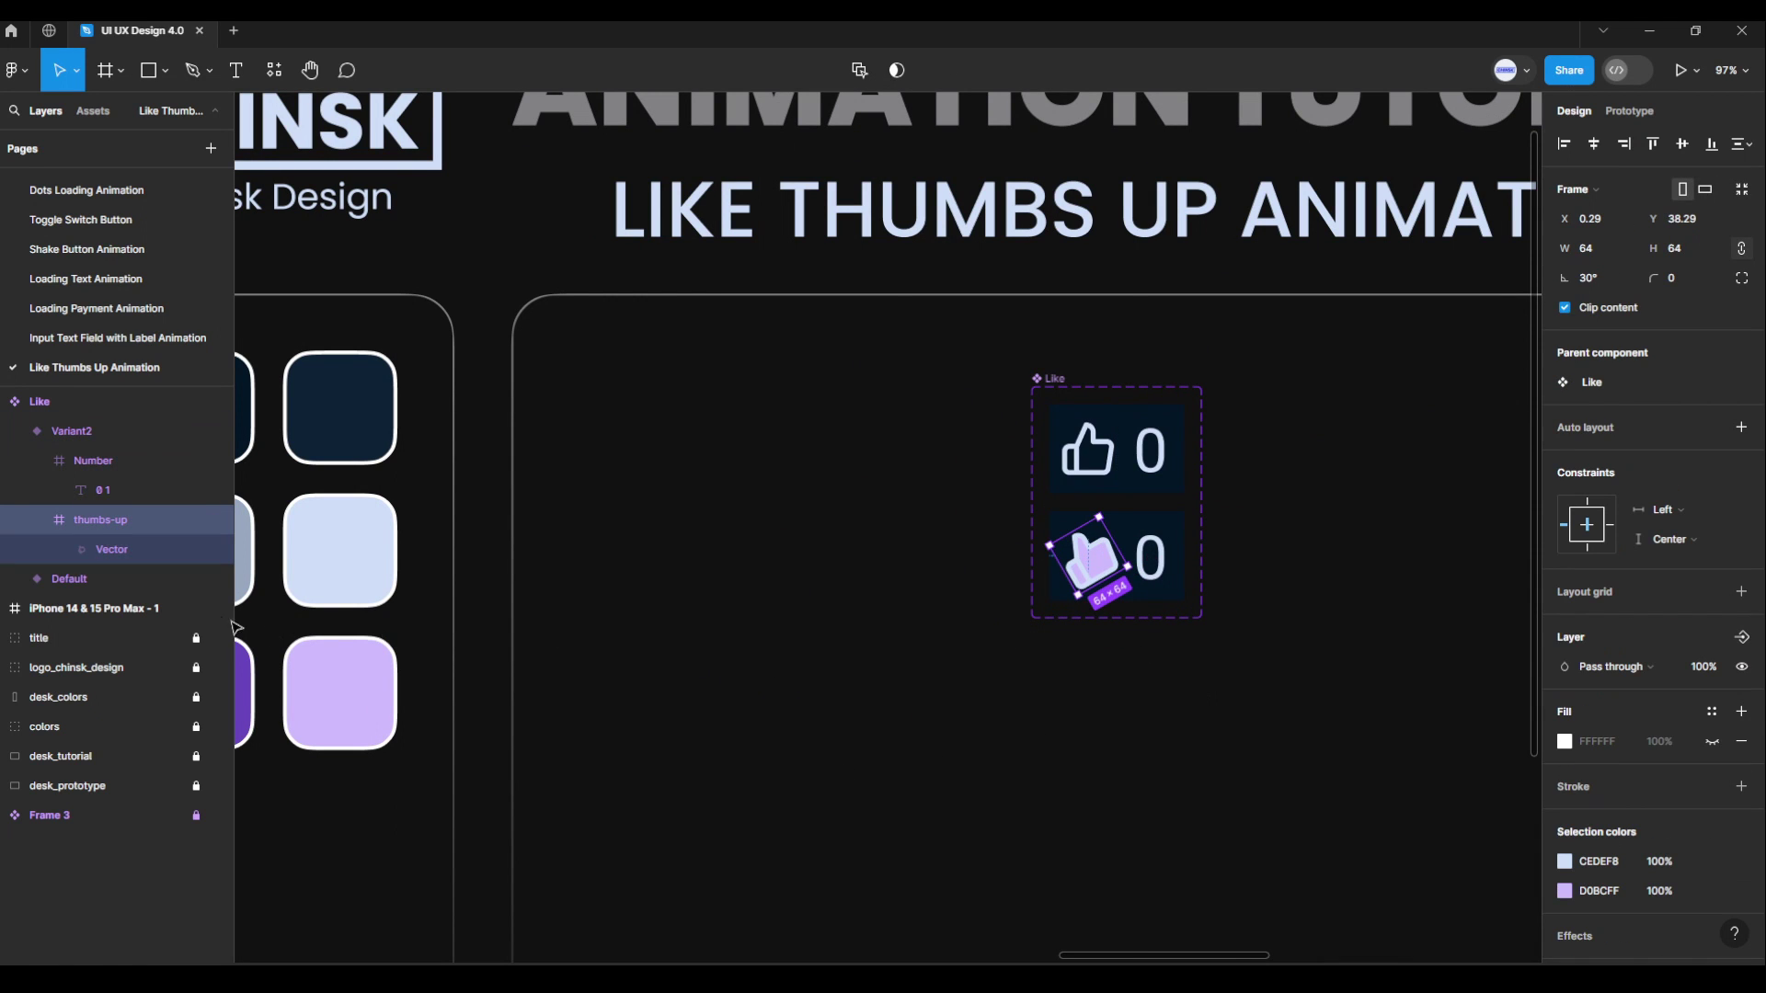
{"action": "left_click", "coordinate": [126, 558]}
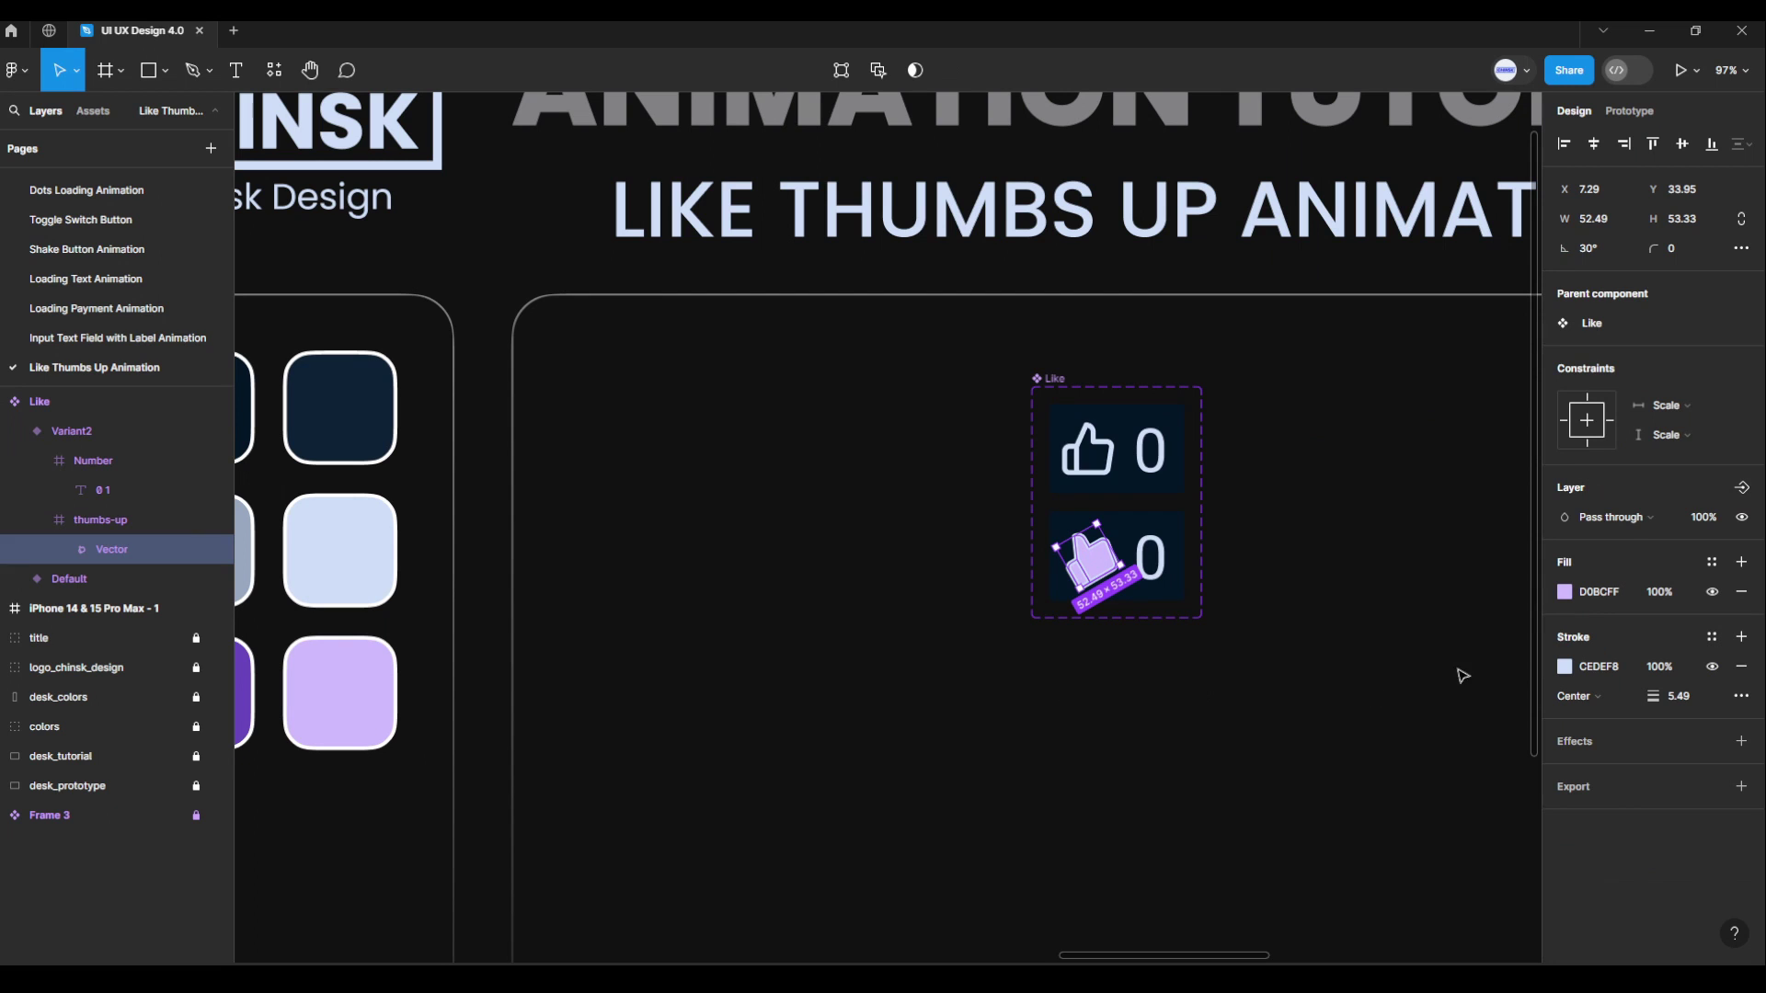
{"action": "left_click", "coordinate": [1564, 669]}
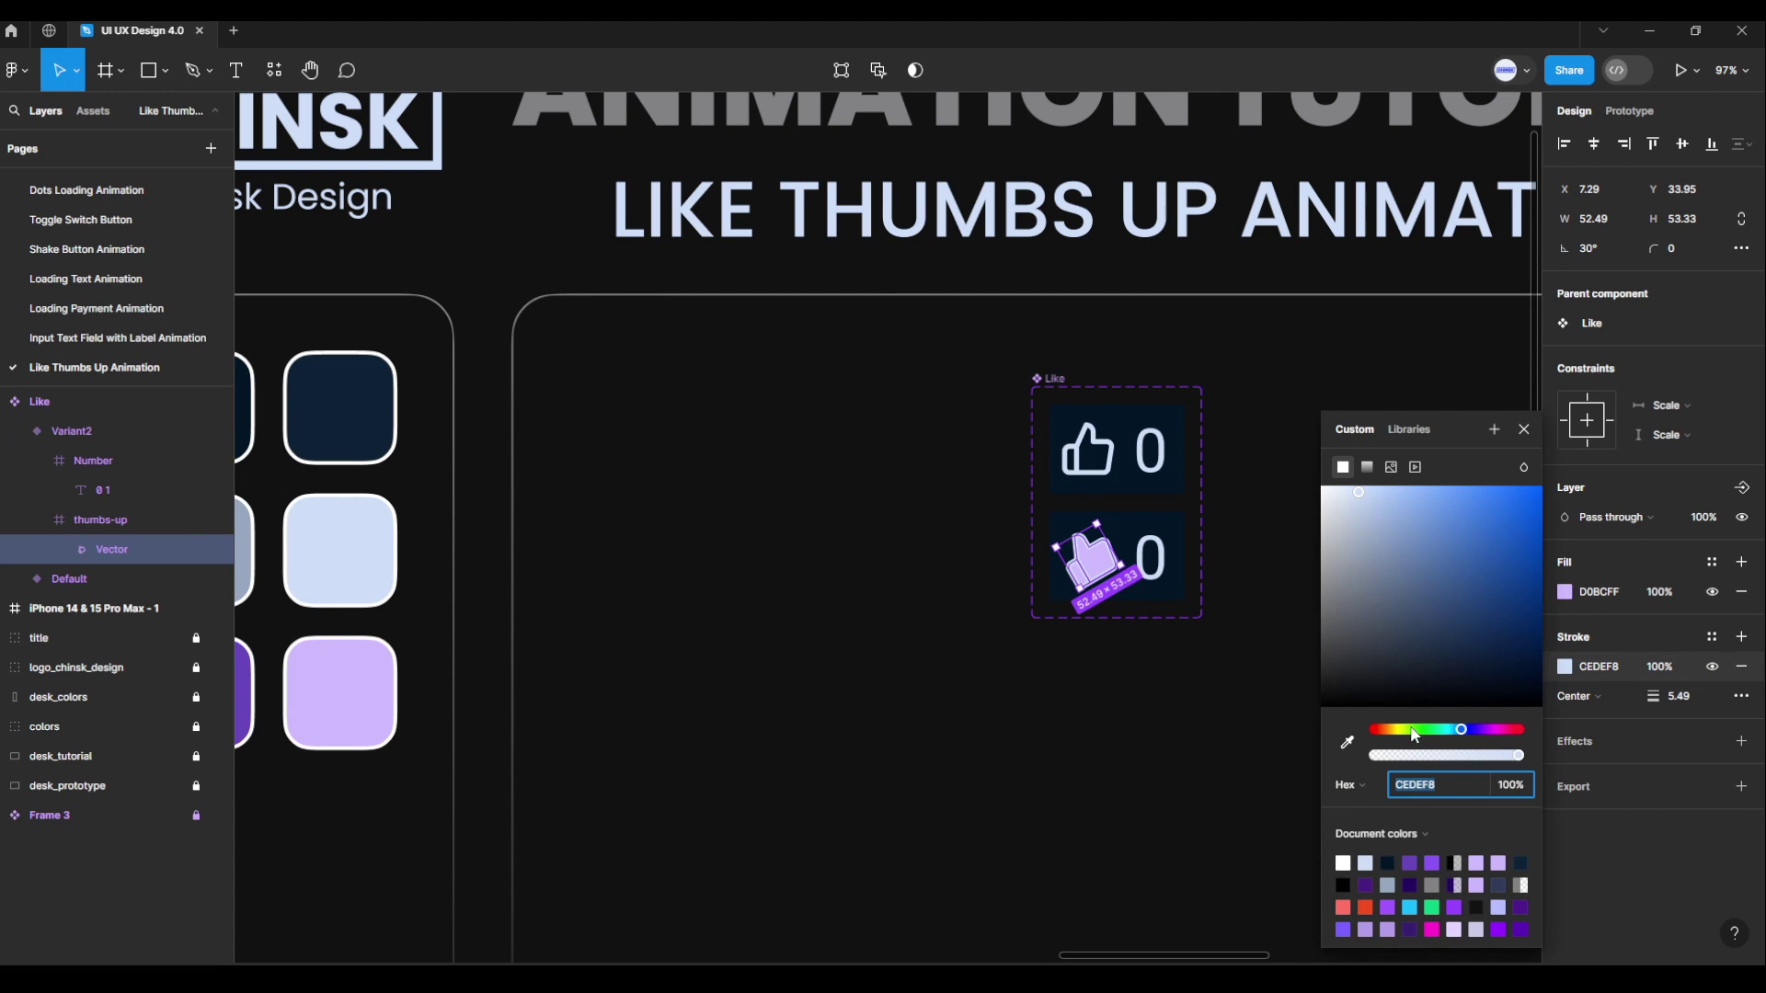
{"action": "left_click", "coordinate": [1347, 741]}
{"action": "scroll", "coordinate": [1246, 568], "scroll_direction": "up", "scroll_amount": 5}
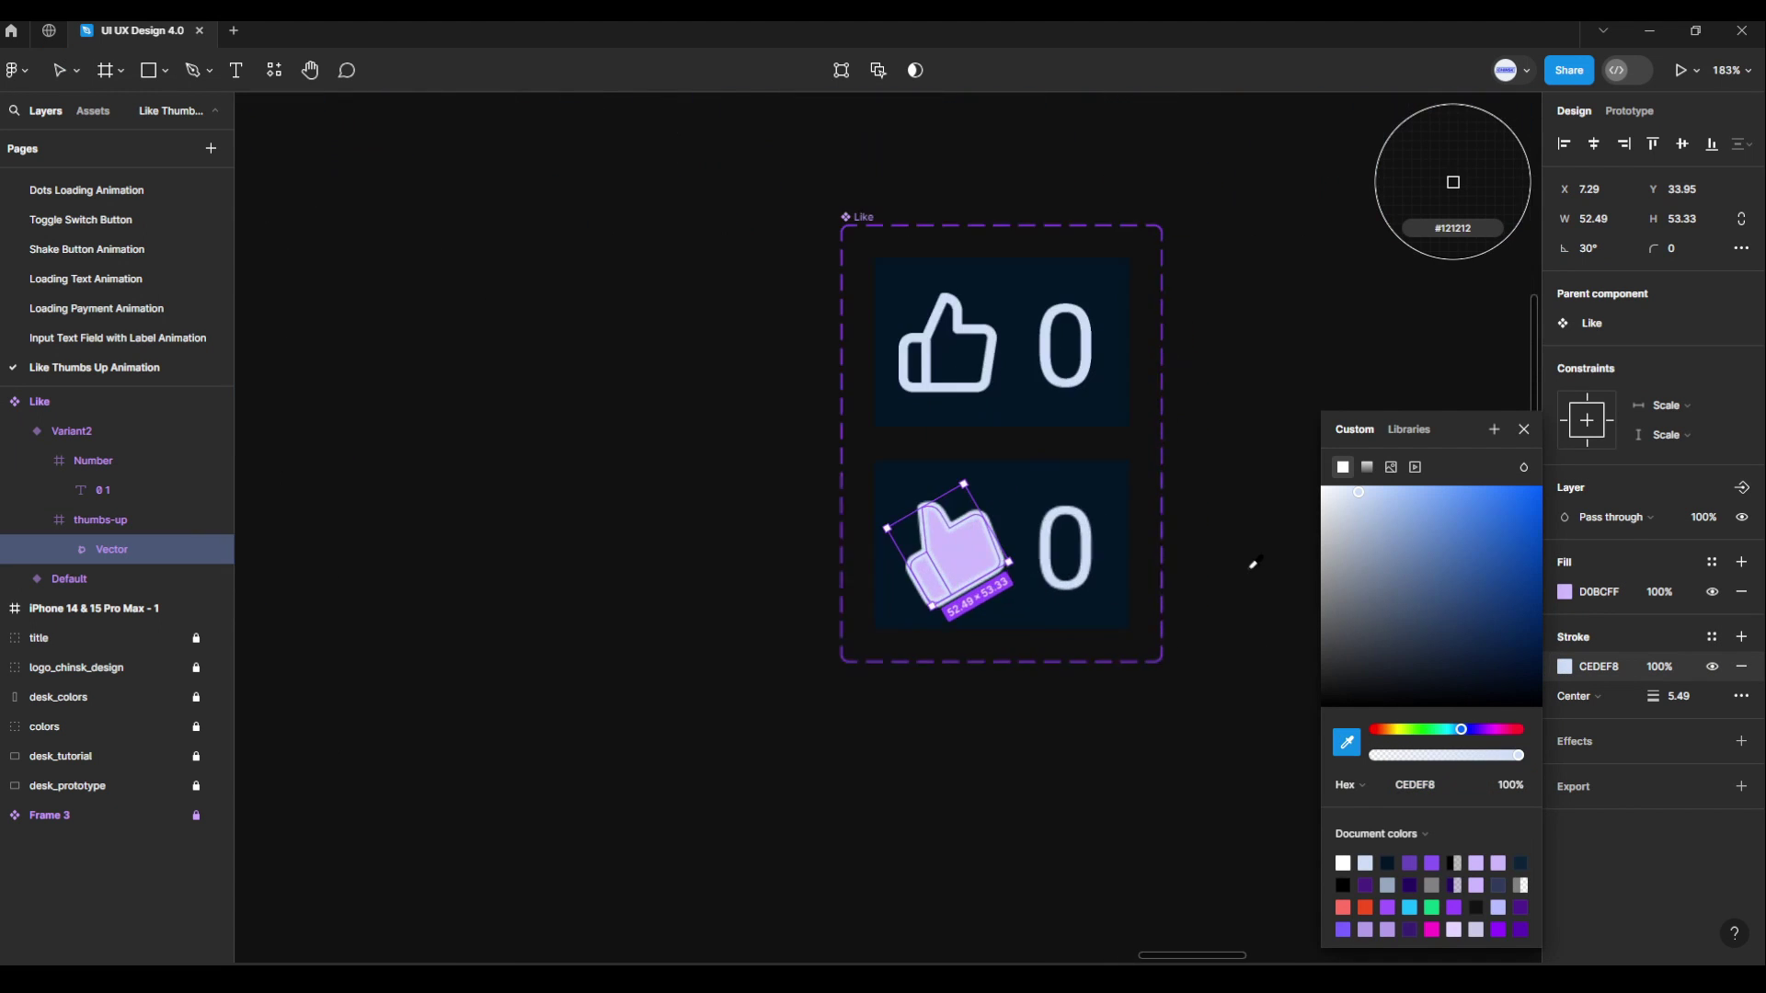
{"action": "left_click", "coordinate": [1059, 451]}
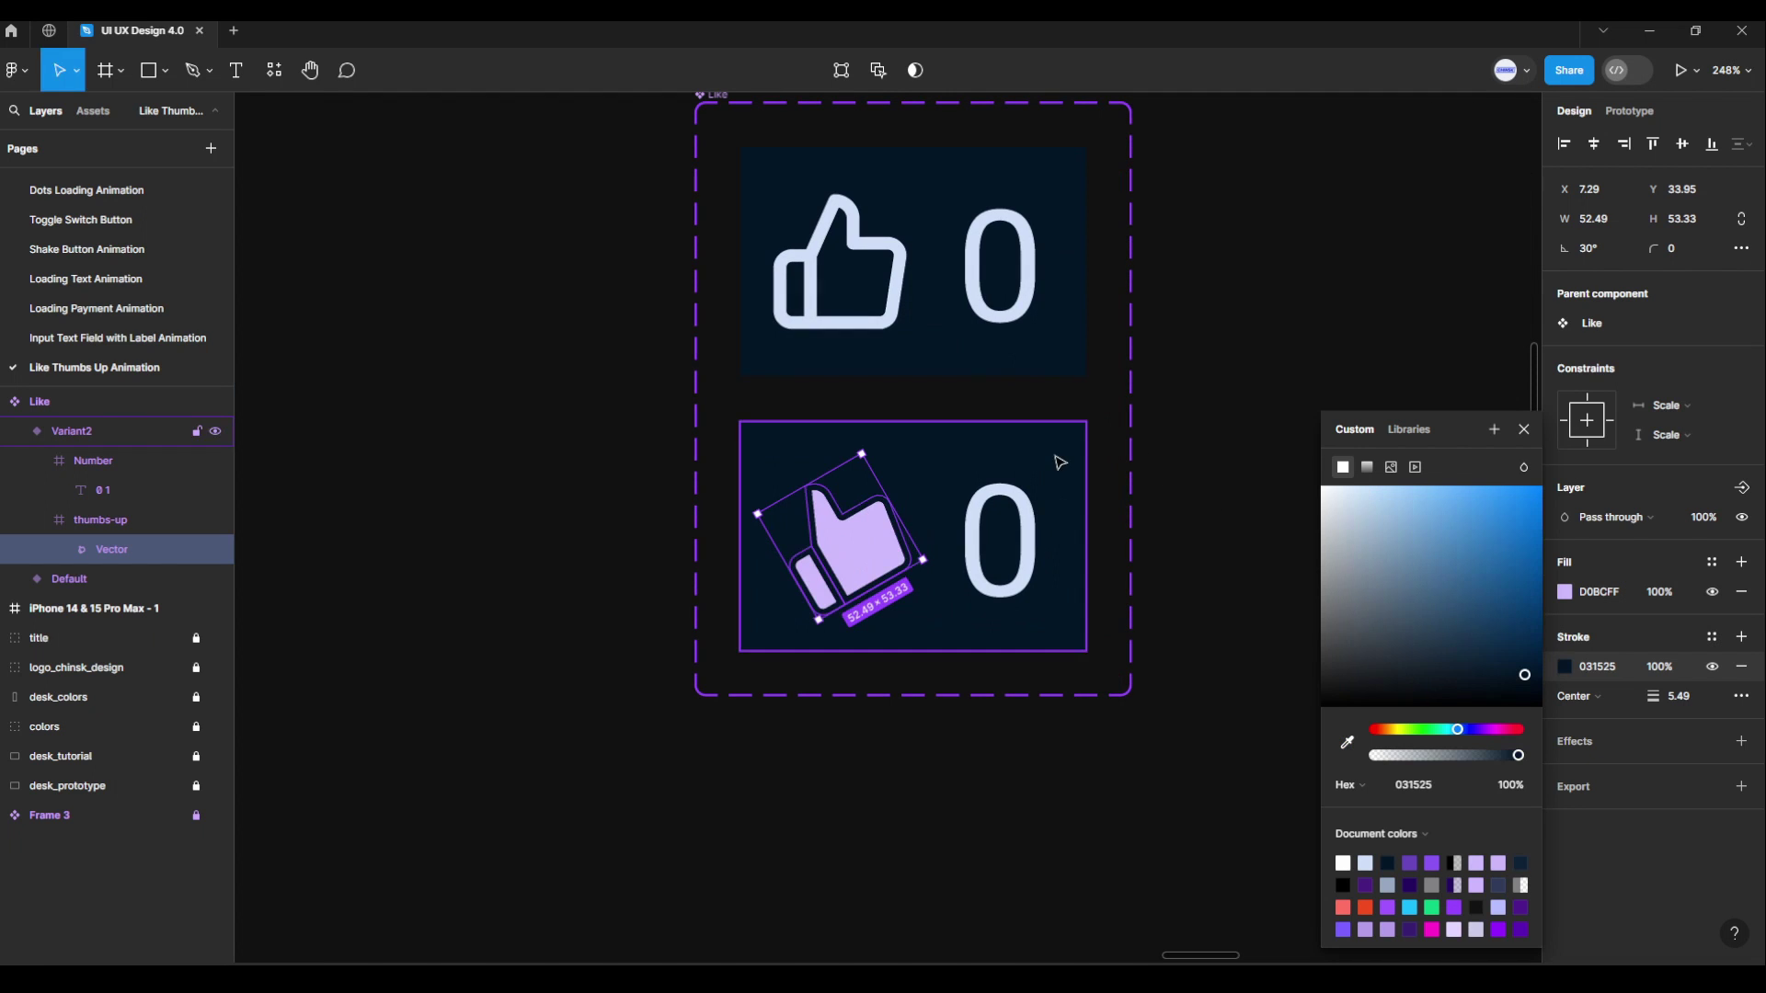
Nudge Variant2's '0 1' counter text up to Y -64 so the card shows 1.
{"action": "left_click", "coordinate": [1196, 574]}
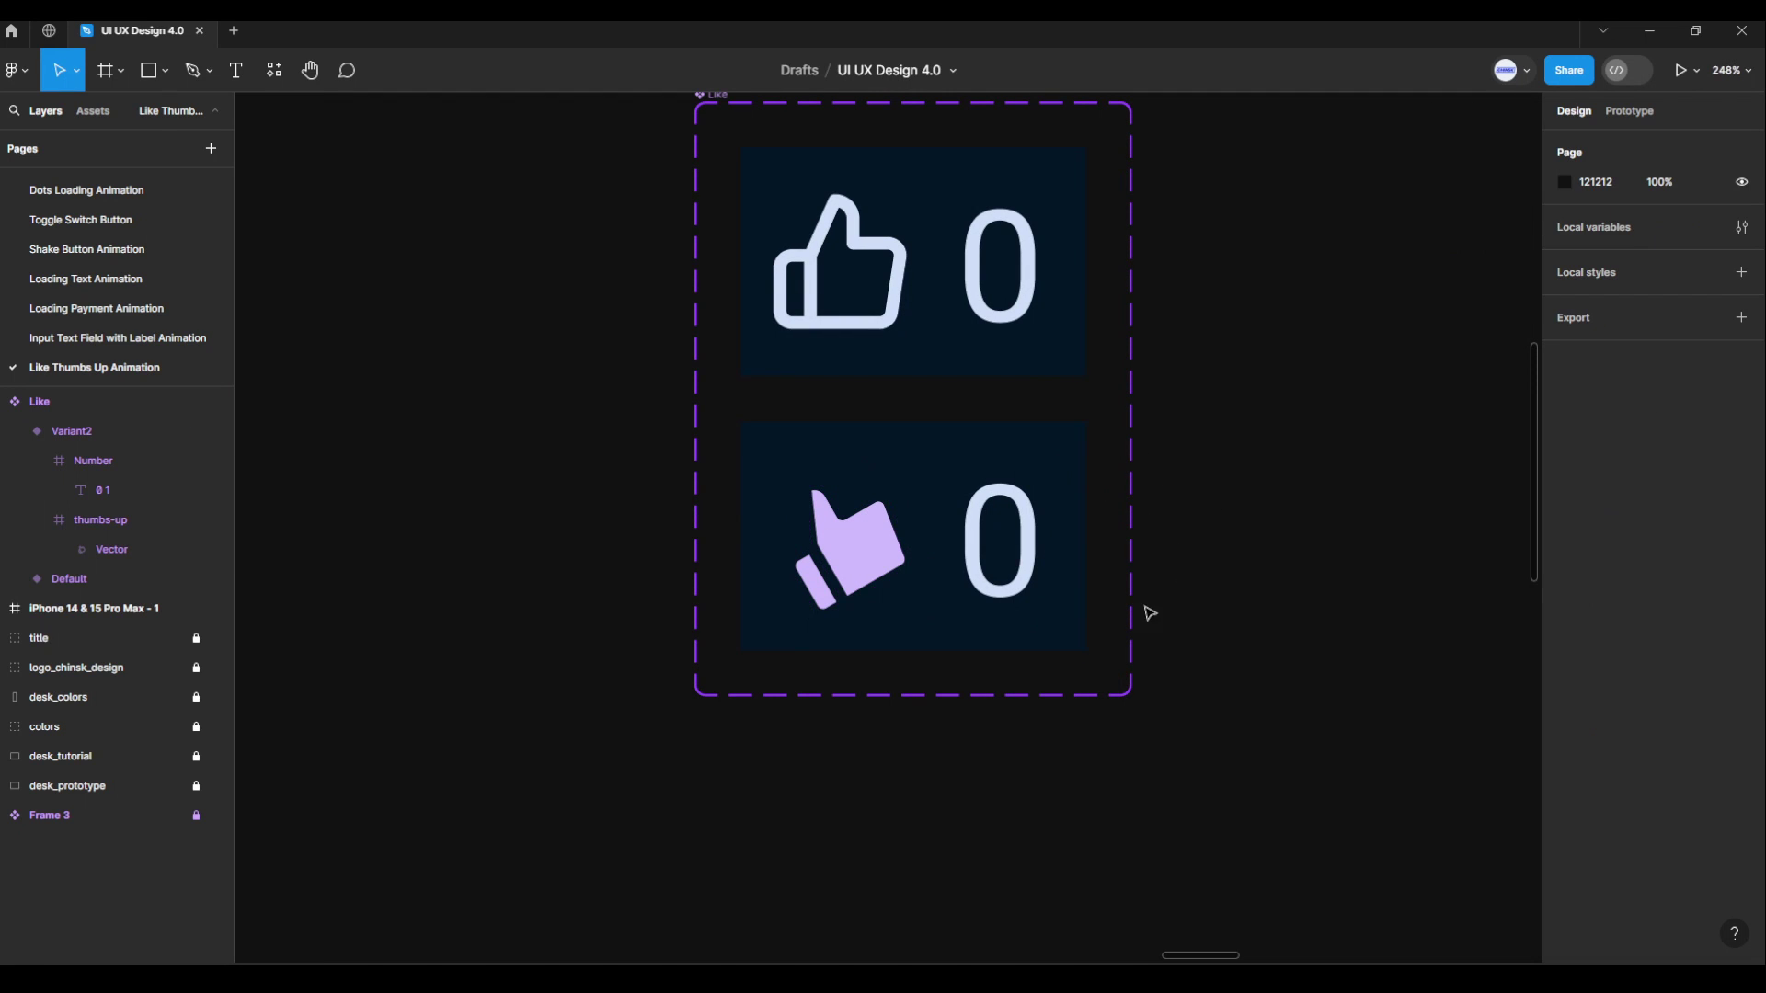
{"action": "left_click", "coordinate": [1038, 565]}
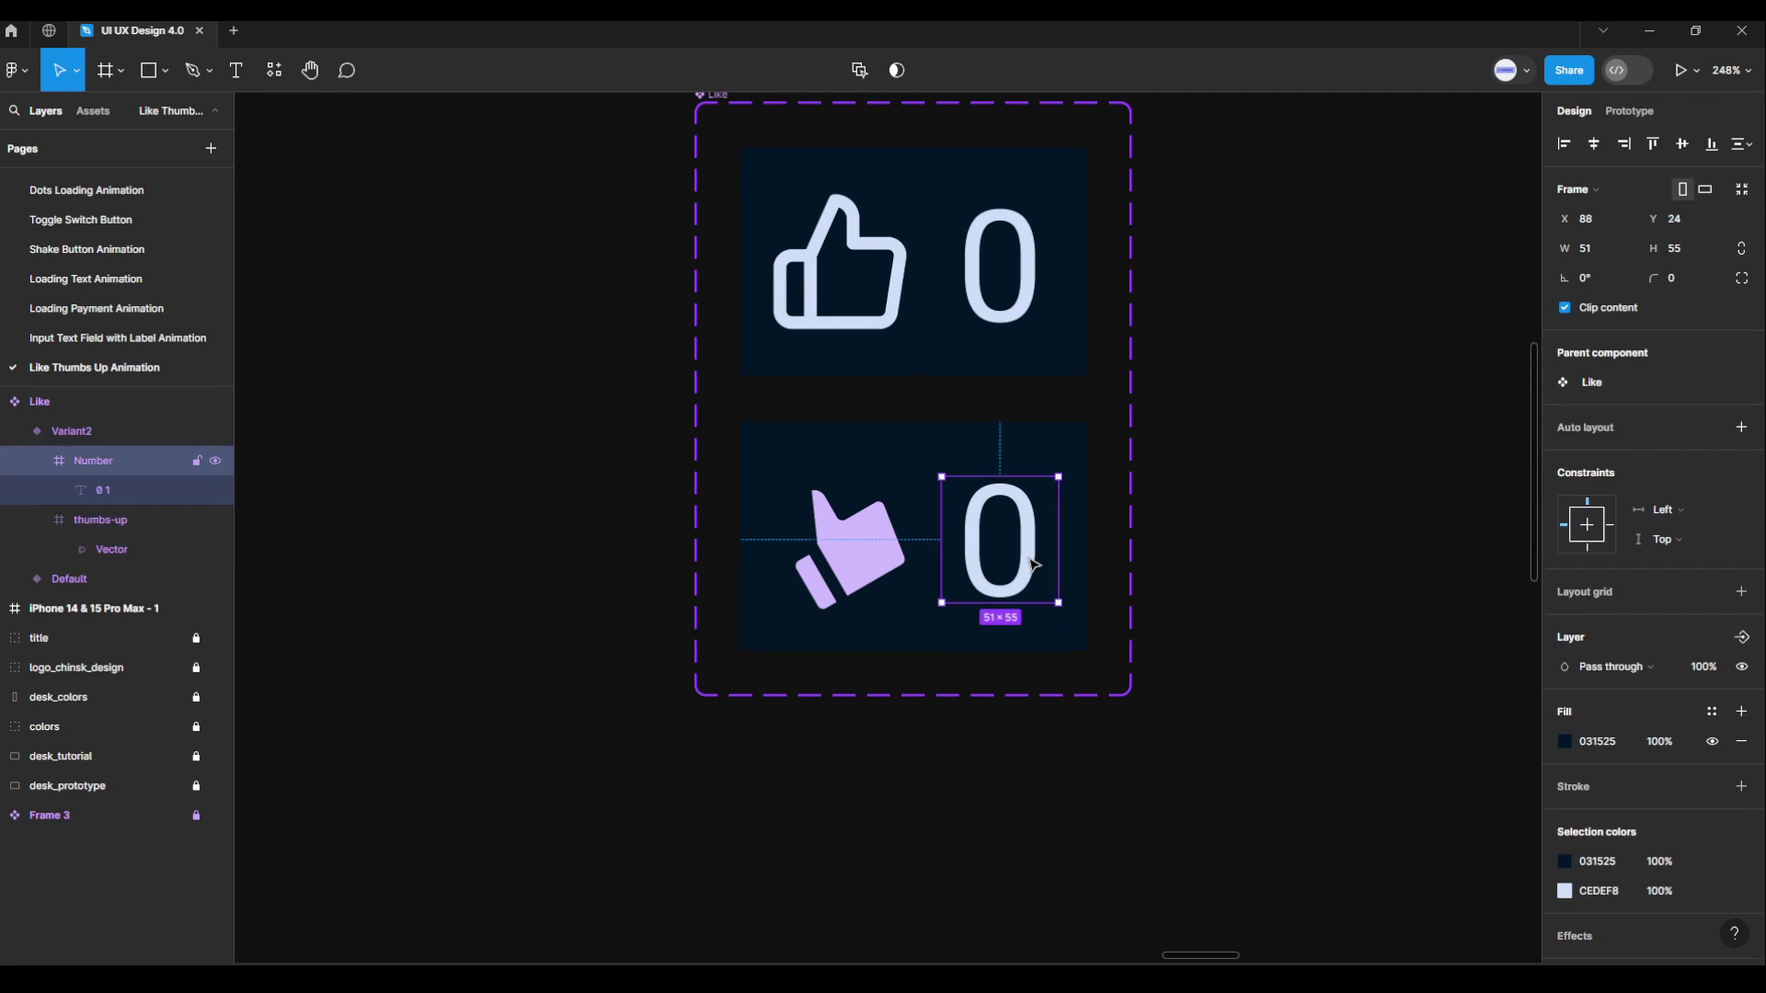
{"action": "left_click", "coordinate": [1032, 564]}
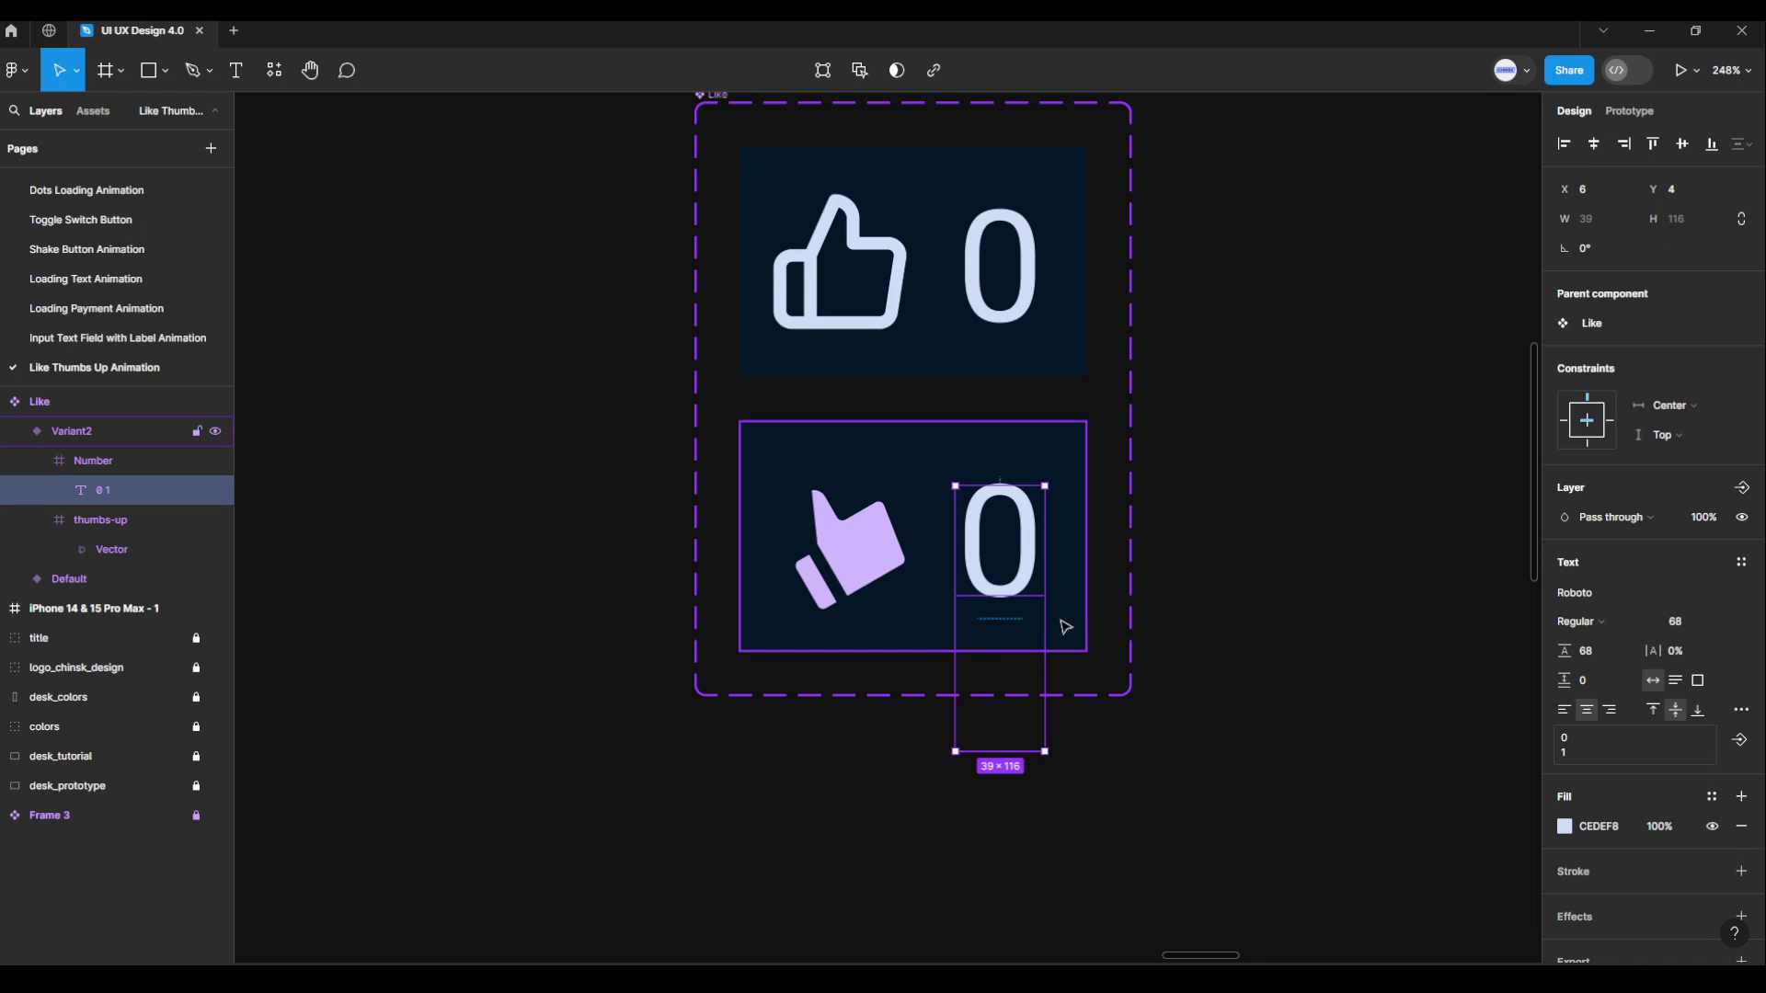
{"action": "key", "text": "Up"}
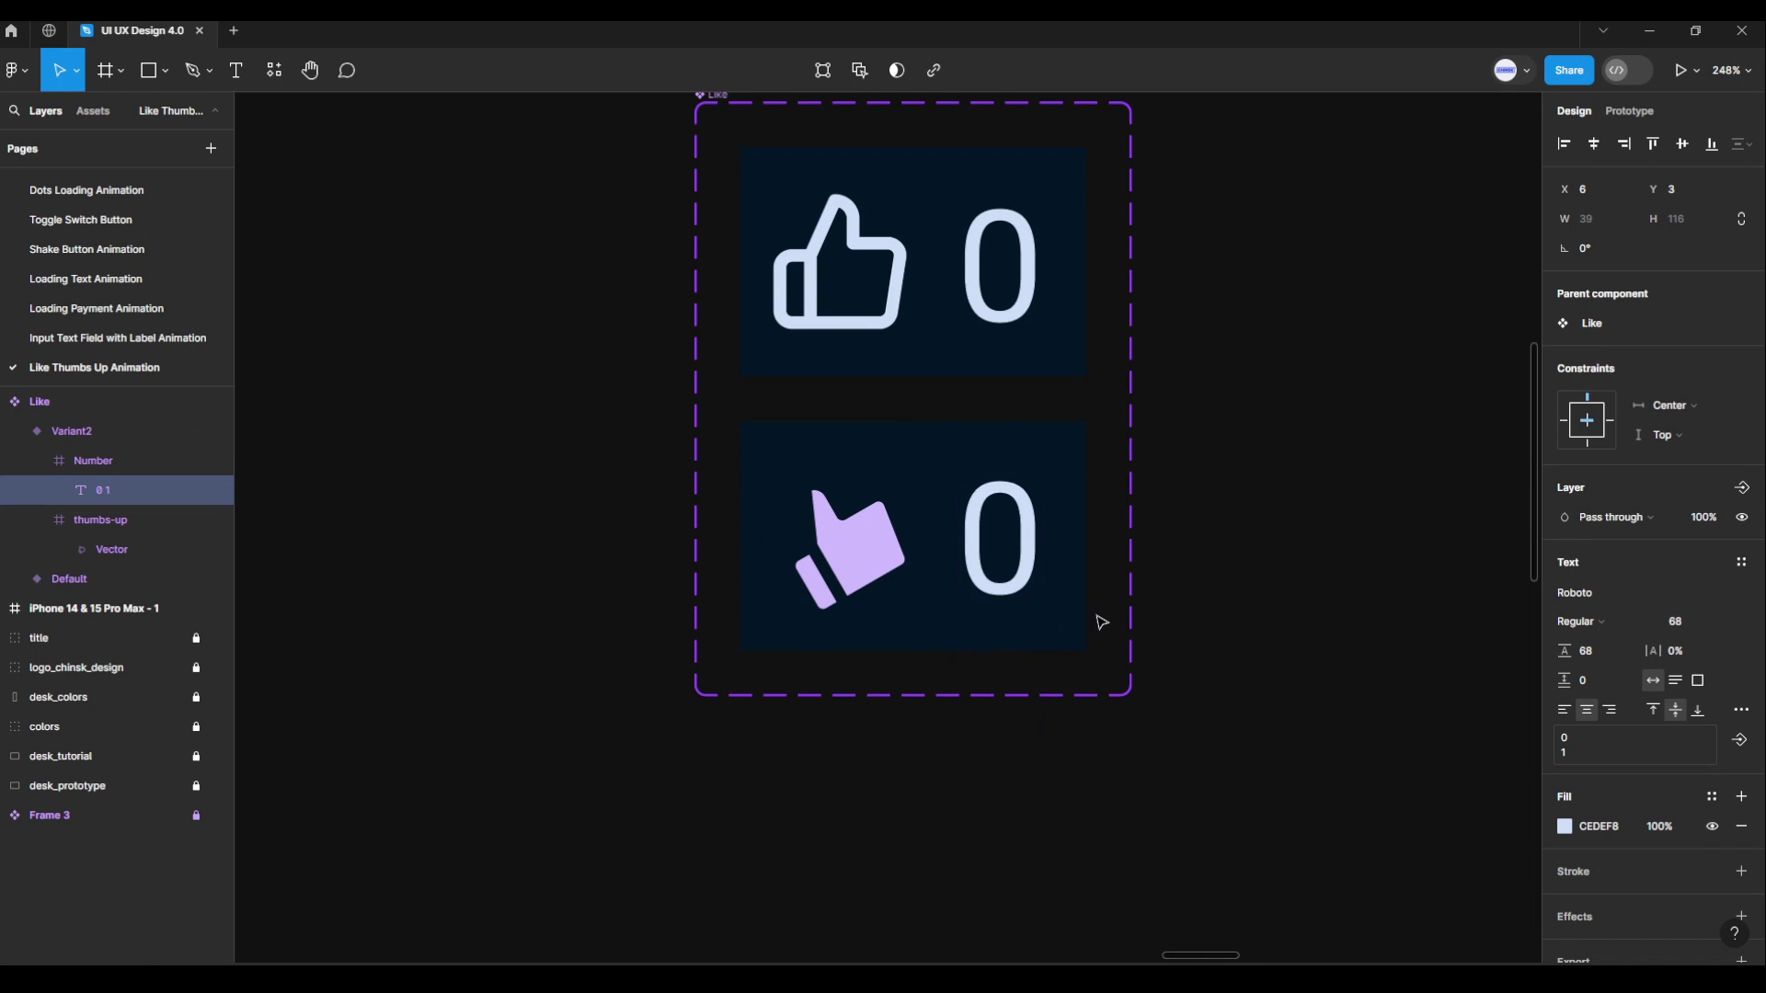
{"action": "key", "text": "Up"}
{"action": "key", "text": "Up"}
{"action": "key", "text": "Up"}
{"action": "key", "text": "Up"}
{"action": "key", "text": "Up"}
{"action": "key", "text": "Up"}
{"action": "key", "text": "Up"}
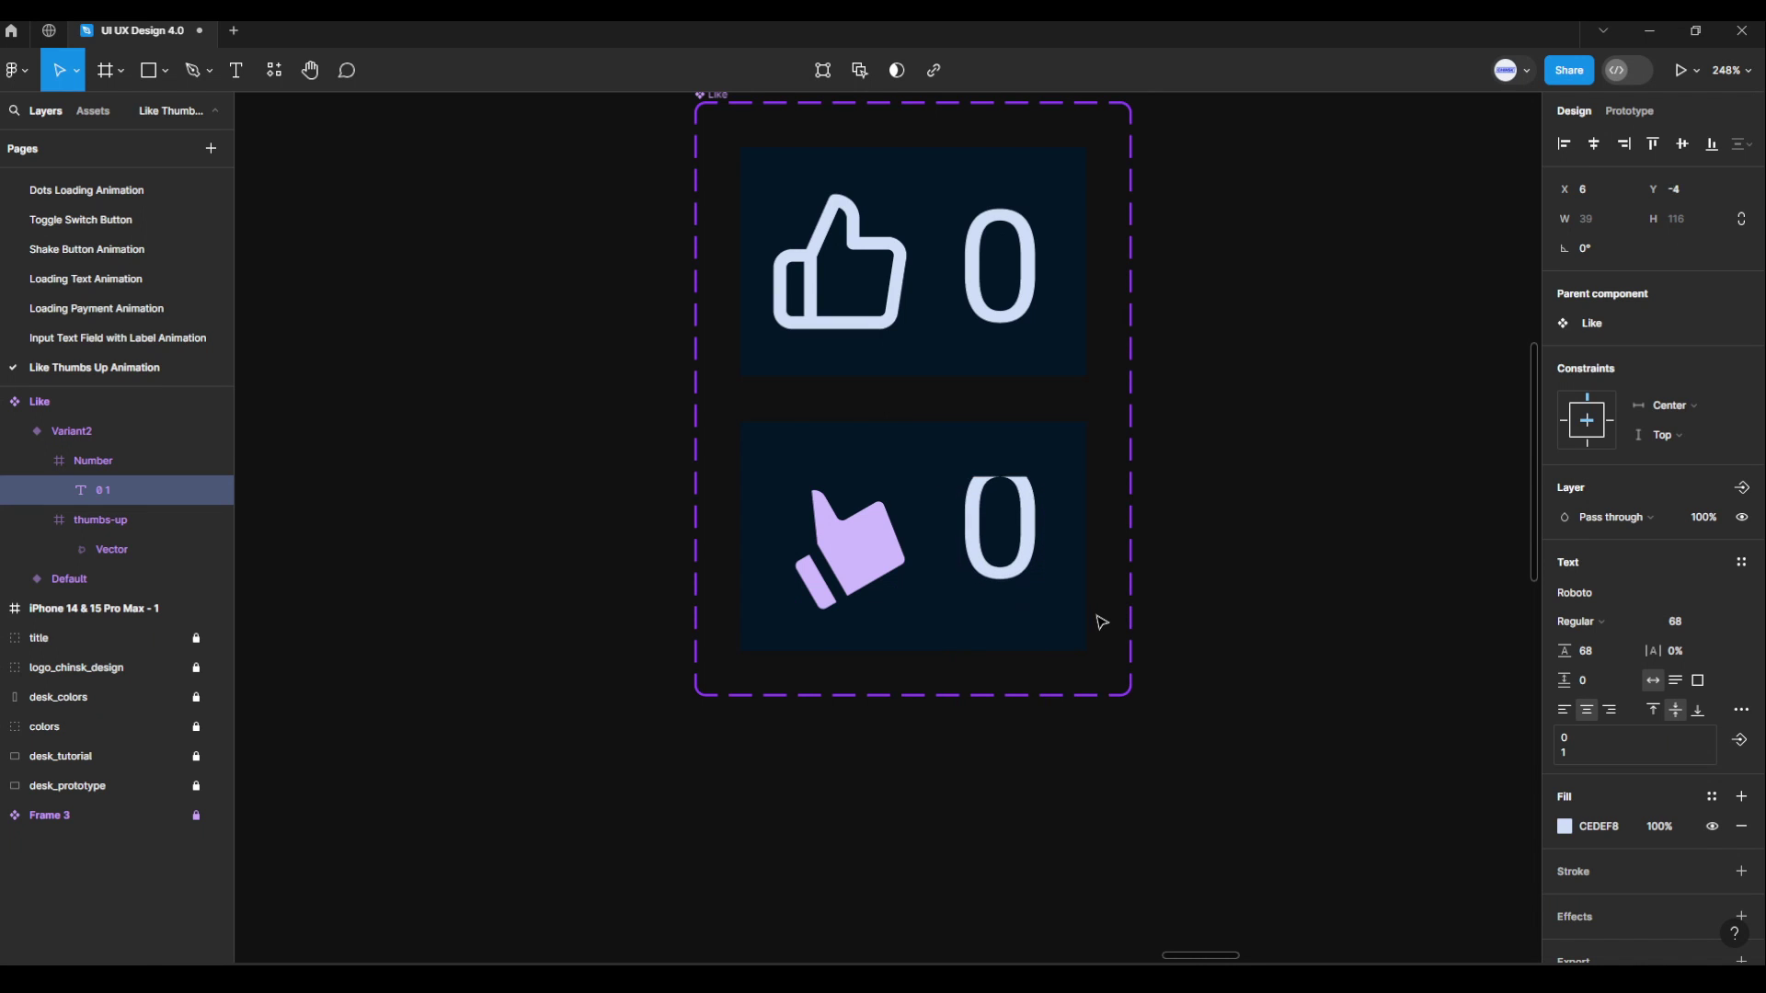
{"action": "key", "text": "Up"}
{"action": "key", "text": "Up"}
{"action": "key", "text": "Up"}
{"action": "key", "text": "Up"}
{"action": "key", "text": "Up"}
{"action": "key", "text": "Up"}
{"action": "key", "text": "Up"}
{"action": "key", "text": "Up"}
{"action": "key", "text": "Up"}
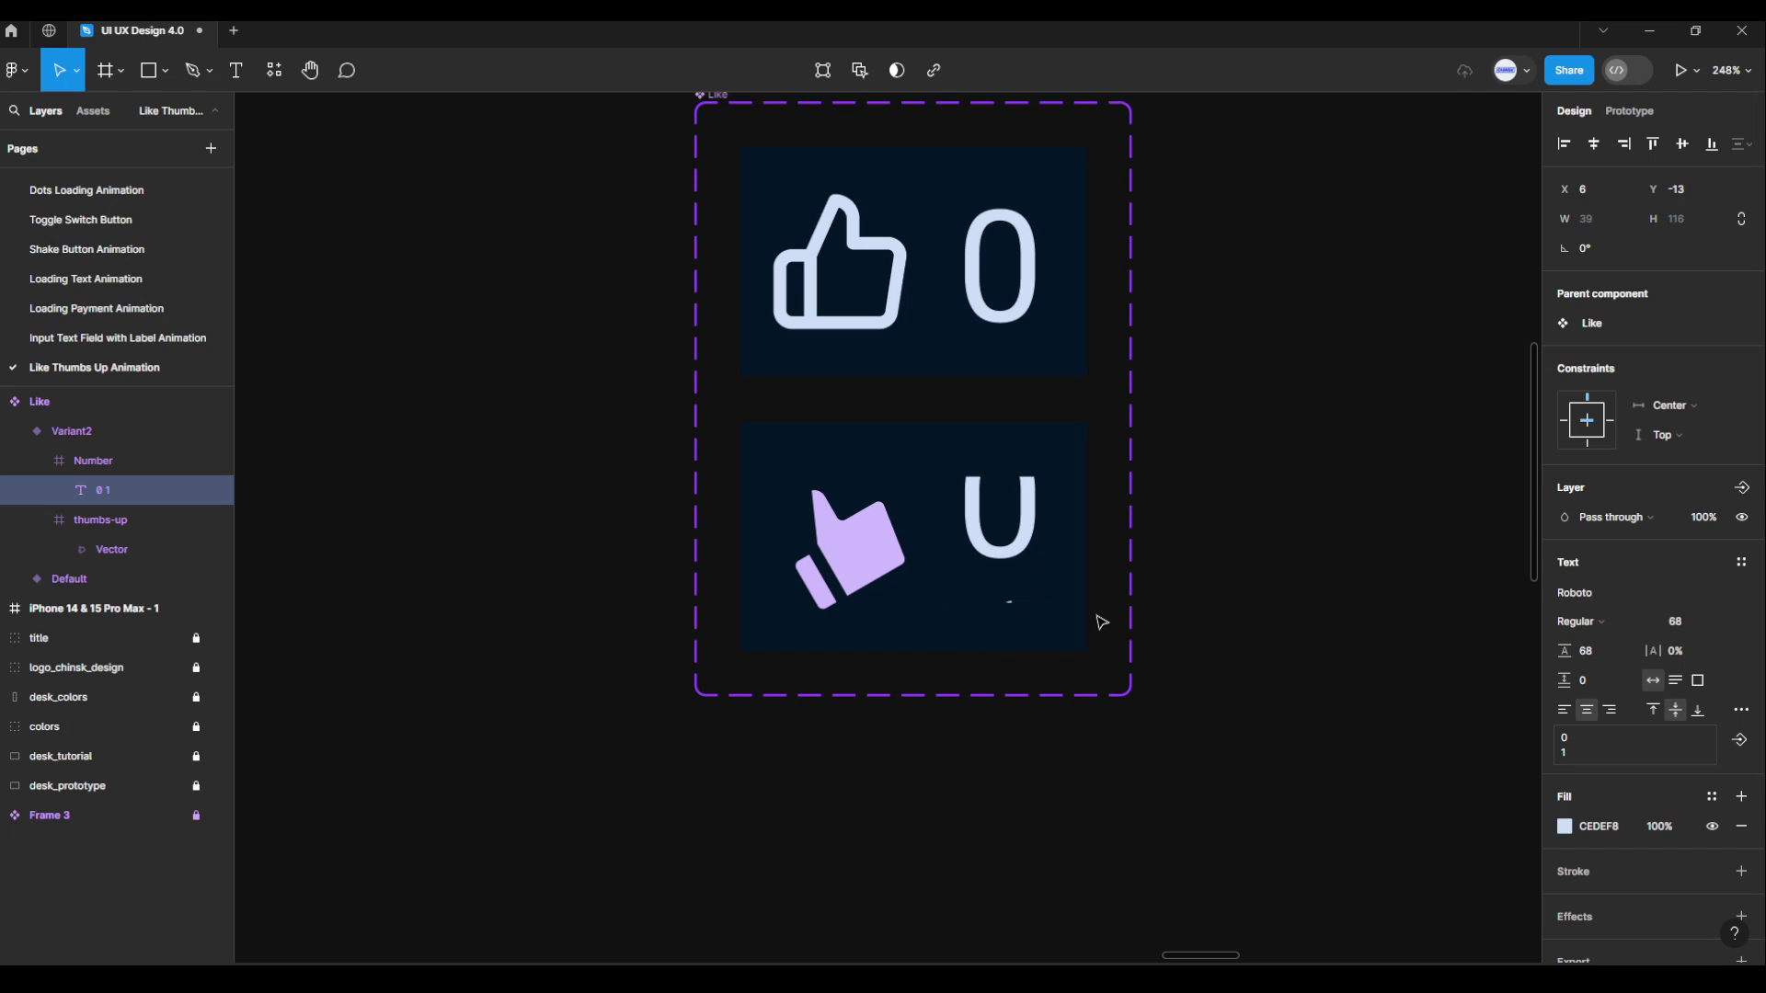
{"action": "key", "text": "Up"}
{"action": "key", "text": "Up"}
{"action": "key", "text": "Up"}
{"action": "key", "text": "Up"}
{"action": "key", "text": "Up"}
{"action": "key", "text": "Up"}
{"action": "key", "text": "Up"}
{"action": "key", "text": "Up"}
{"action": "key", "text": "Up"}
{"action": "key", "text": "Up"}
{"action": "key", "text": "Up"}
{"action": "key", "text": "Up"}
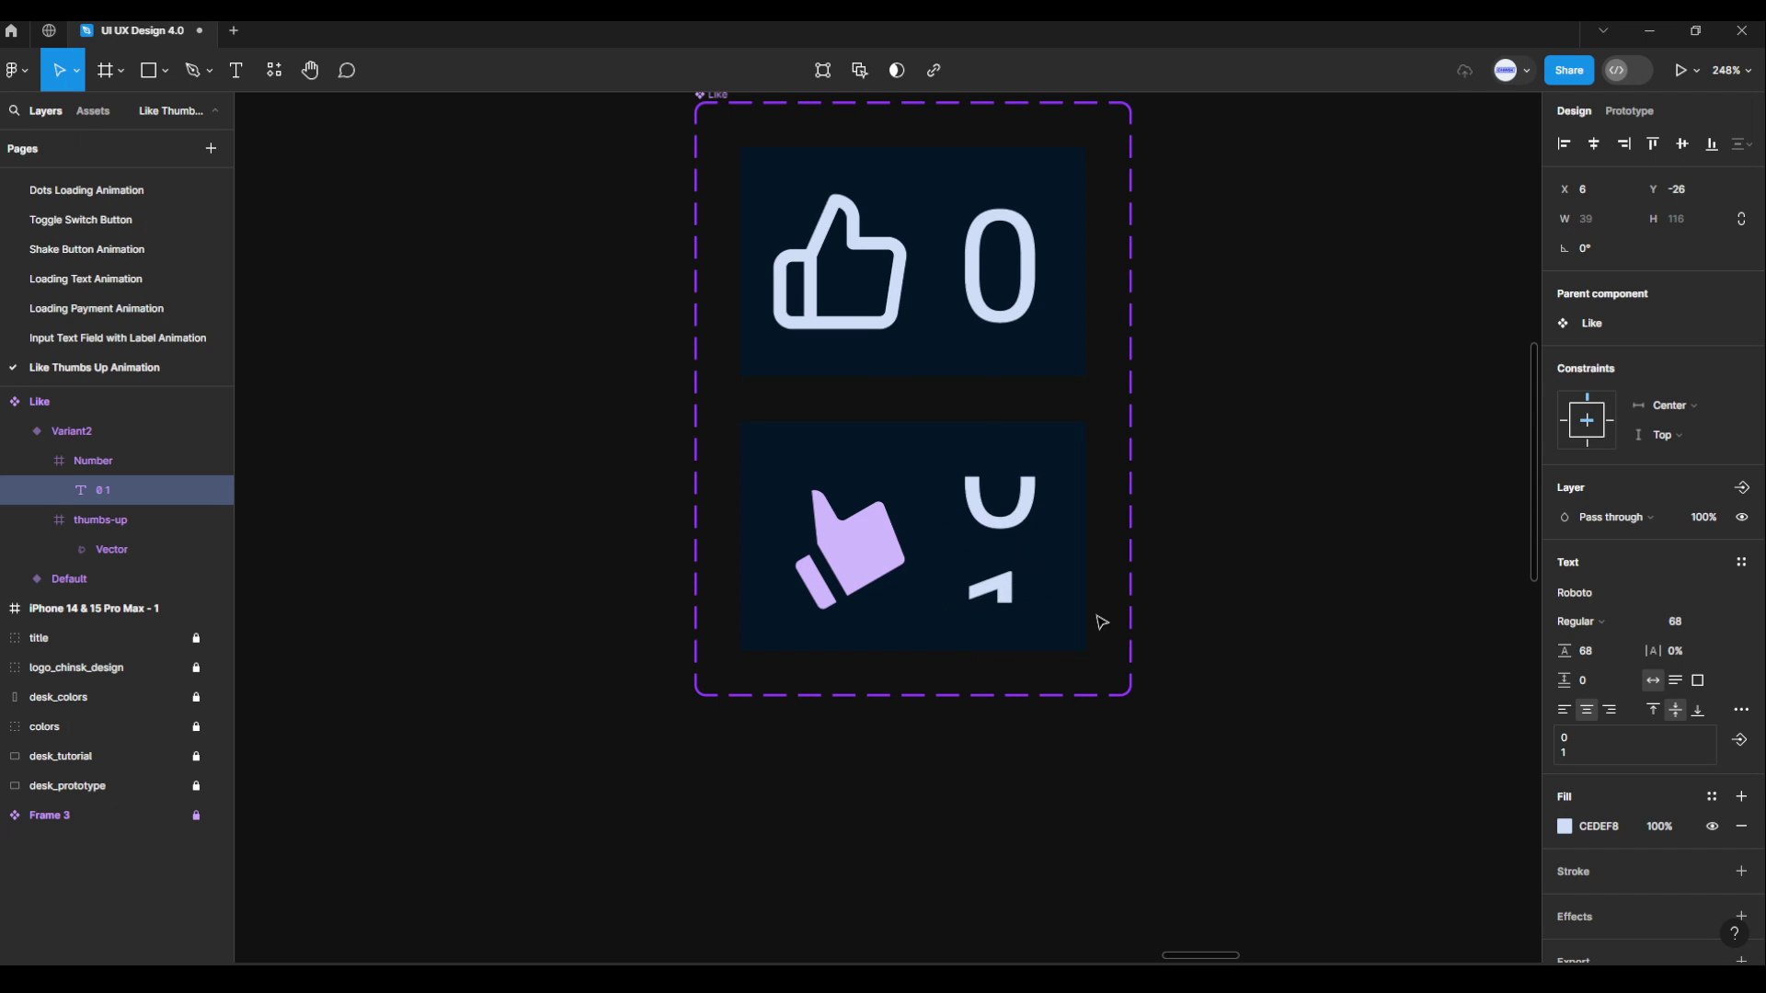
{"action": "key", "text": "Up"}
{"action": "key", "text": "Up"}
{"action": "key", "text": "Up"}
{"action": "key", "text": "Up"}
{"action": "key", "text": "Up"}
{"action": "key", "text": "Up"}
{"action": "key", "text": "Up"}
{"action": "key", "text": "Up"}
{"action": "key", "text": "Up"}
{"action": "key", "text": "Up"}
{"action": "key", "text": "Up"}
{"action": "key", "text": "Up"}
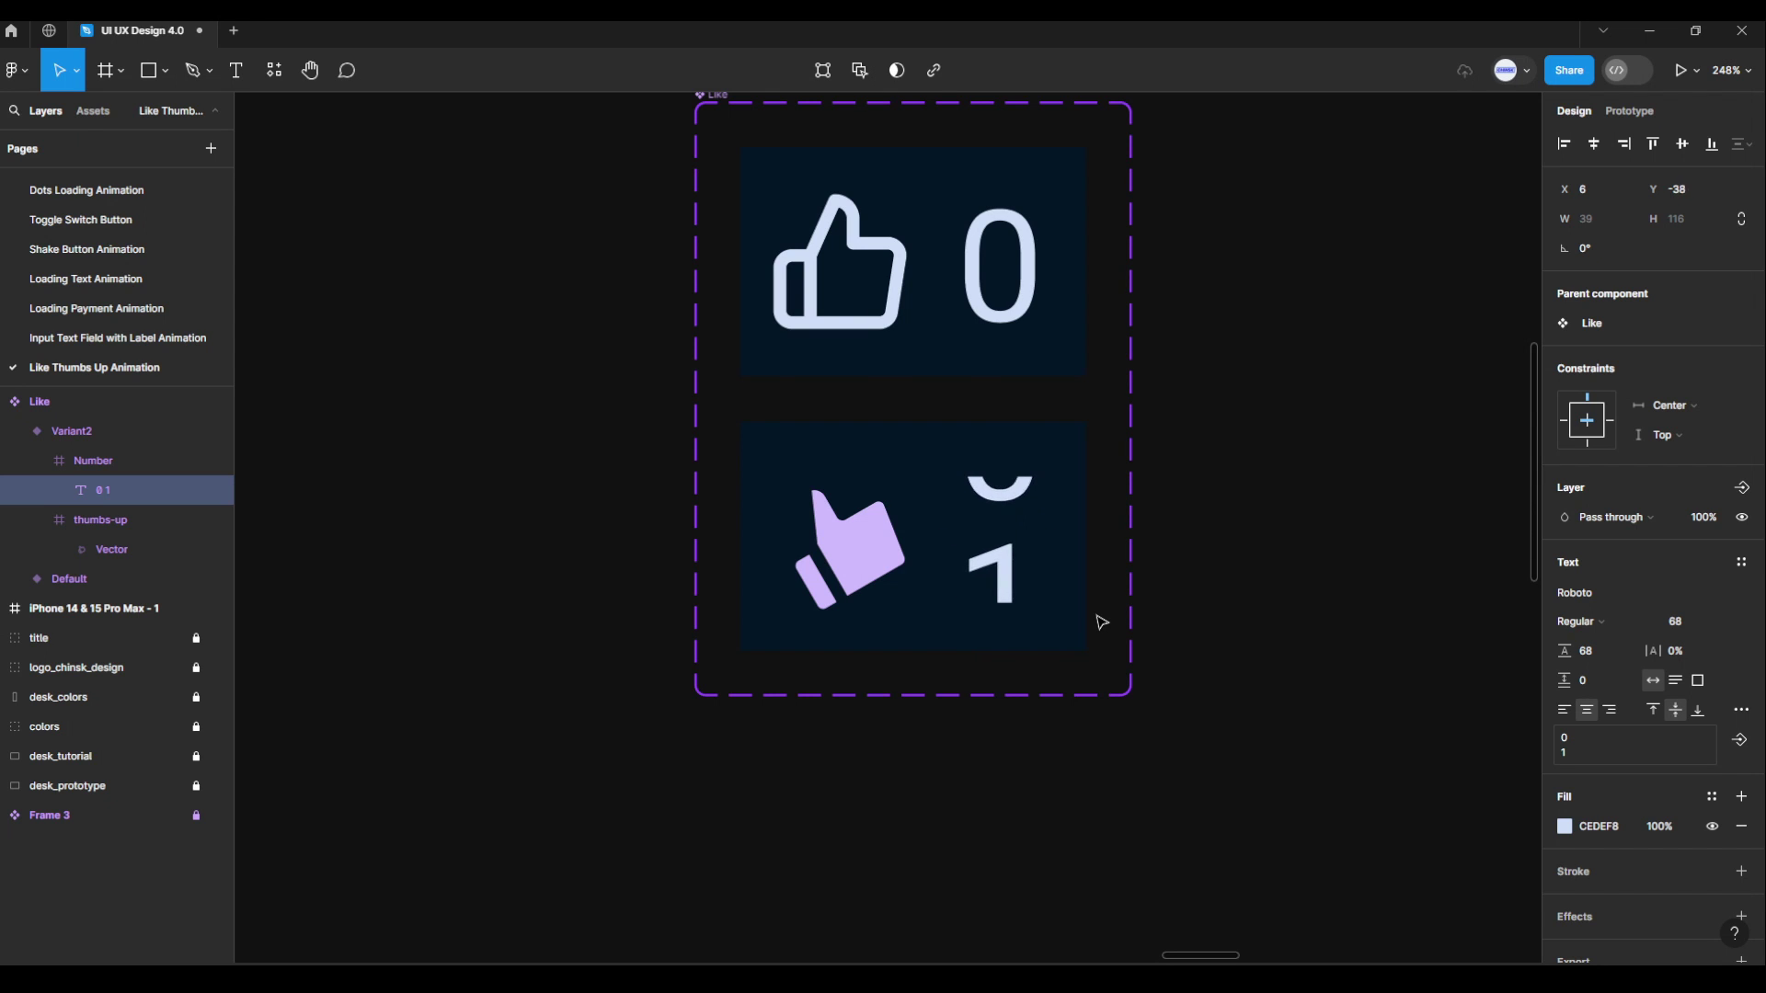
{"action": "key", "text": "Up"}
{"action": "key", "text": "Up"}
{"action": "key", "text": "Up"}
{"action": "key", "text": "Up"}
{"action": "key", "text": "Up"}
{"action": "key", "text": "Up"}
{"action": "key", "text": "Up"}
{"action": "key", "text": "Up"}
{"action": "key", "text": "Up"}
{"action": "key", "text": "Up"}
{"action": "key", "text": "Up"}
{"action": "key", "text": "Up"}
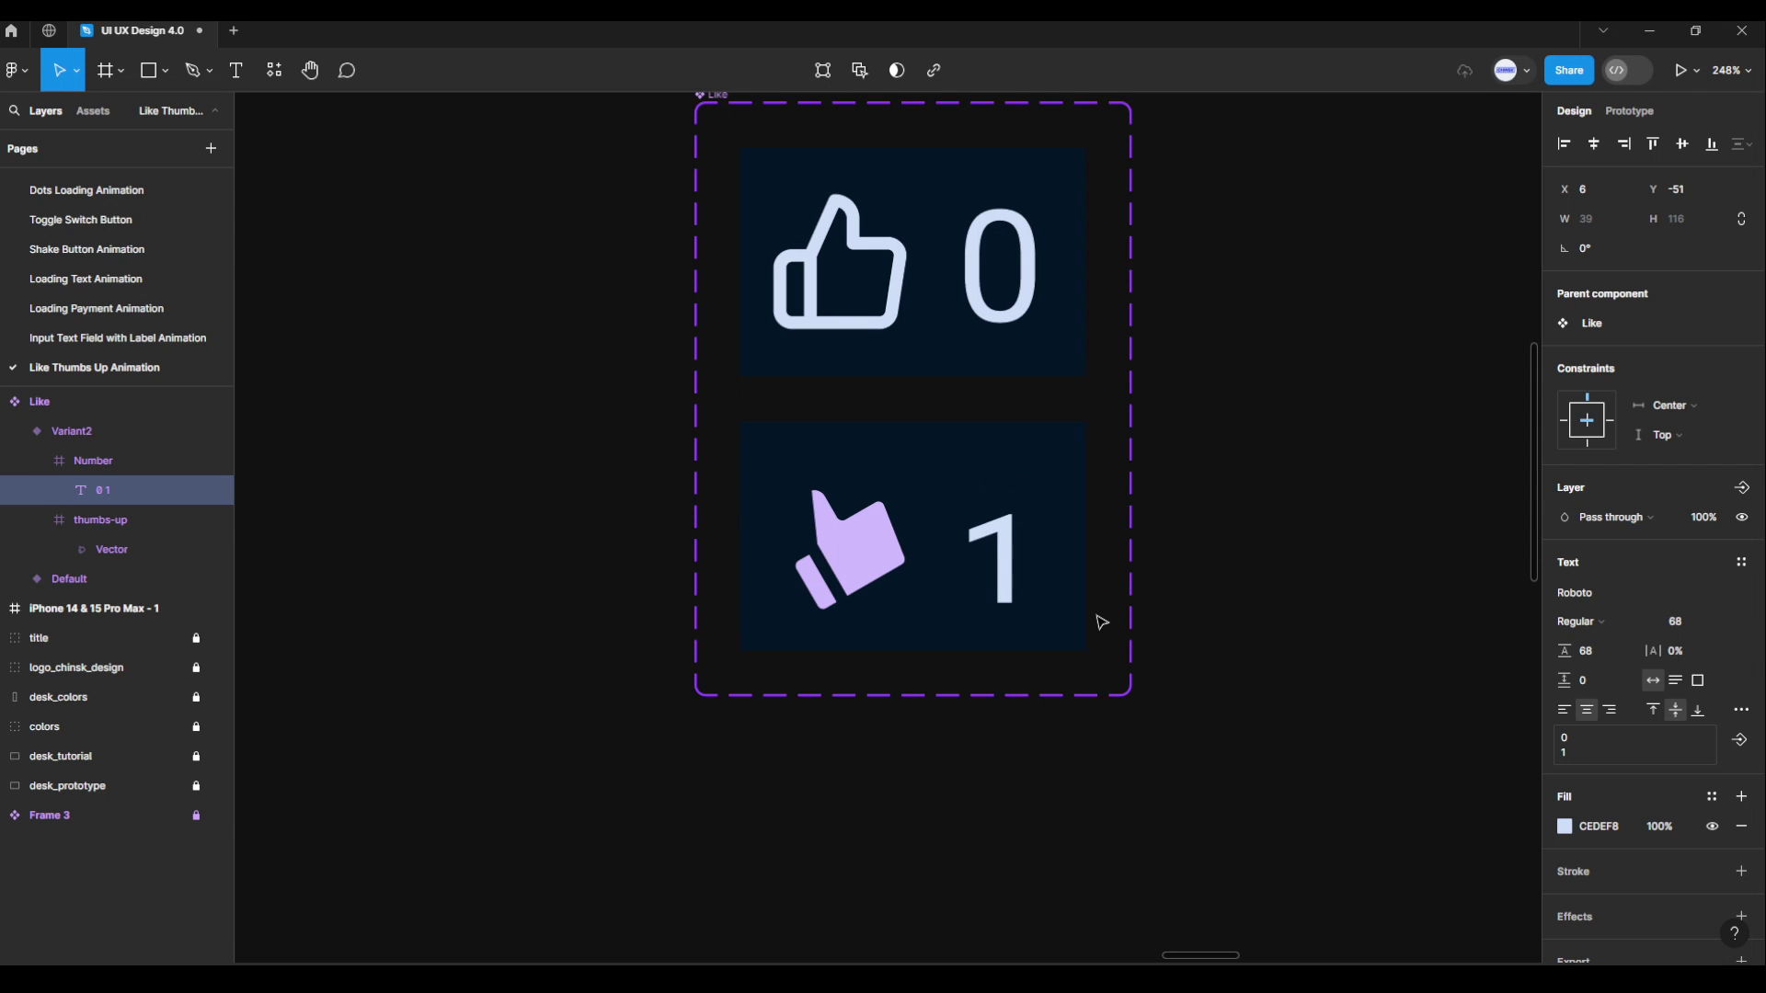
{"action": "key", "text": "Up"}
{"action": "key", "text": "Up"}
{"action": "key", "text": "Up"}
{"action": "key", "text": "Up"}
{"action": "key", "text": "Up"}
{"action": "key", "text": "Up"}
{"action": "key", "text": "Up"}
{"action": "key", "text": "Up"}
{"action": "key", "text": "Up"}
{"action": "key", "text": "Up"}
{"action": "key", "text": "Up"}
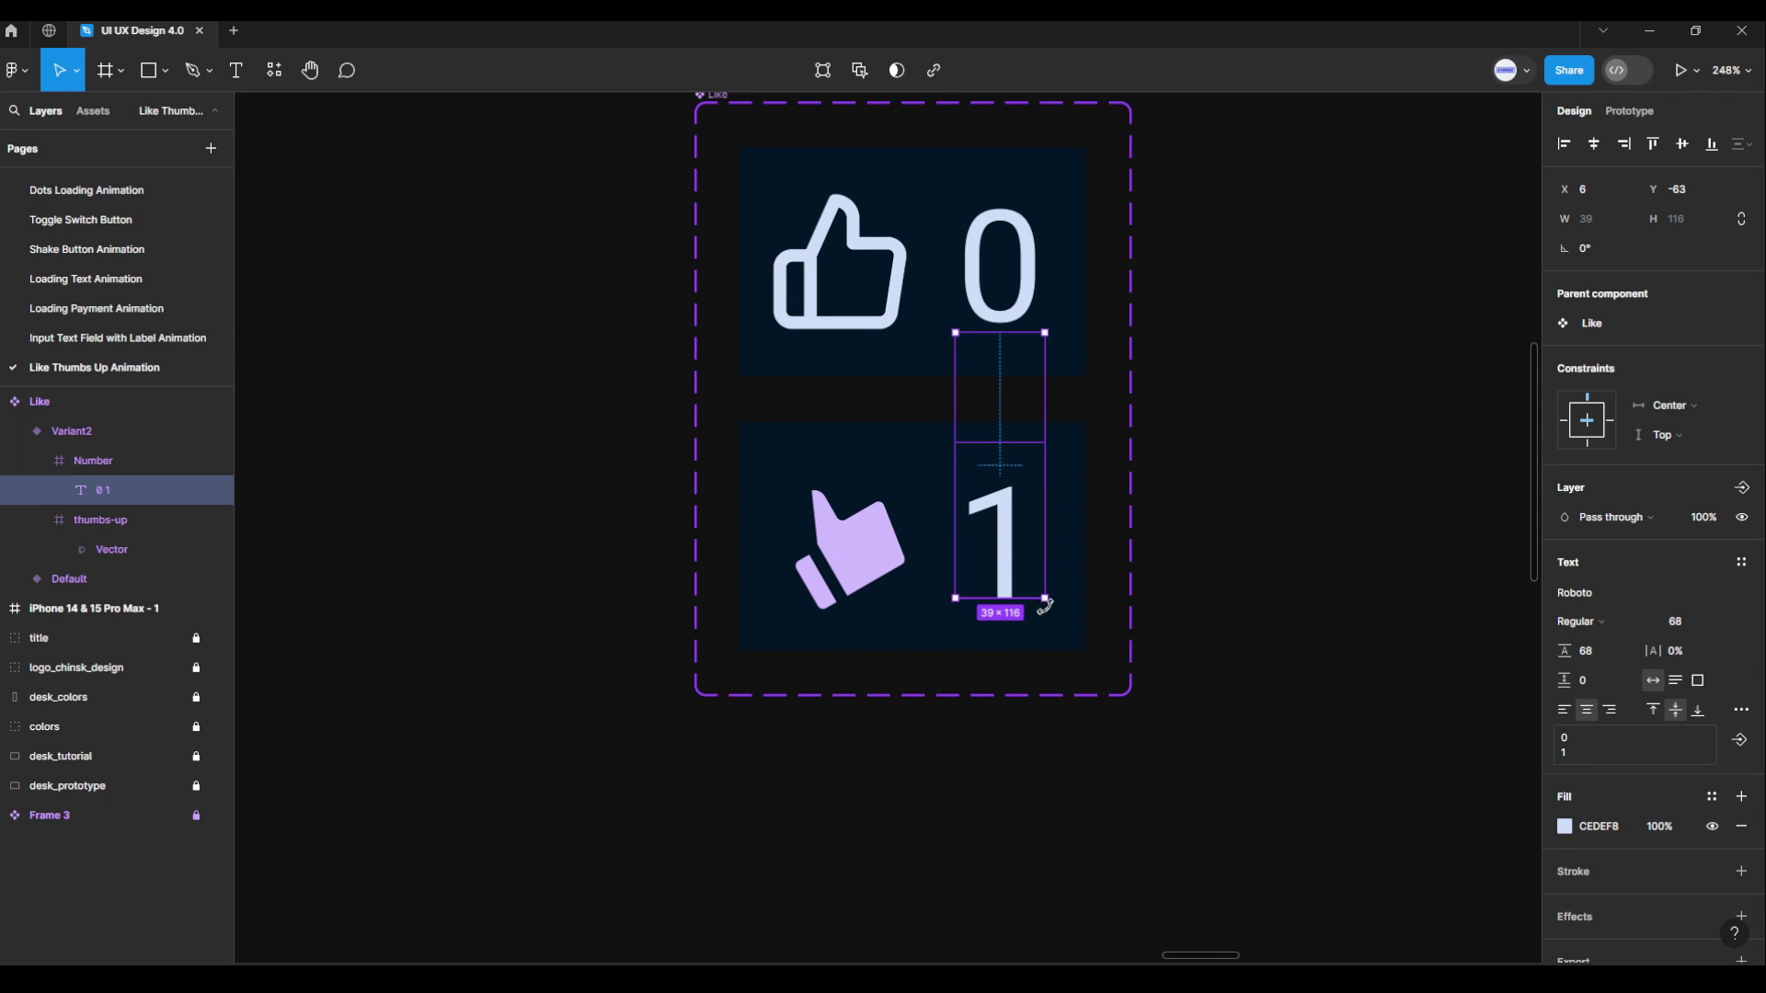
{"action": "key", "text": "alt"}
{"action": "key", "text": "Up"}
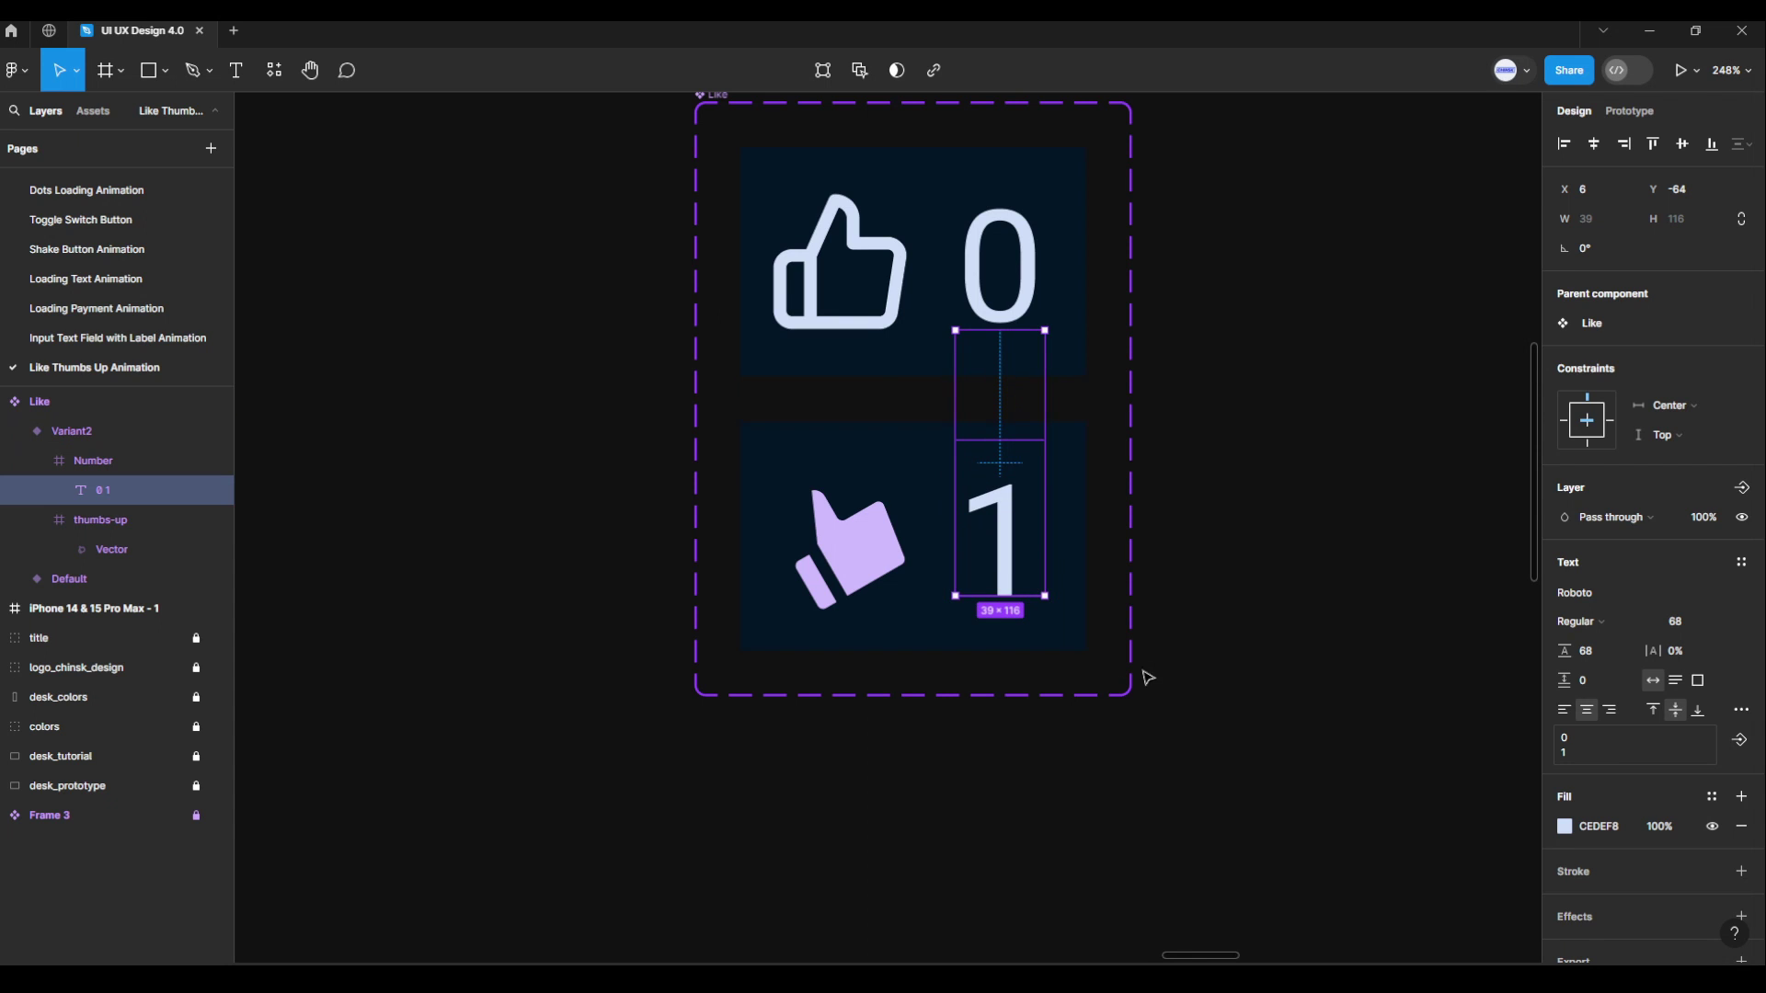
{"action": "left_click", "coordinate": [1192, 686]}
Add Variant3 to the Like set as a copy of Variant2.
{"action": "left_click", "coordinate": [933, 613]}
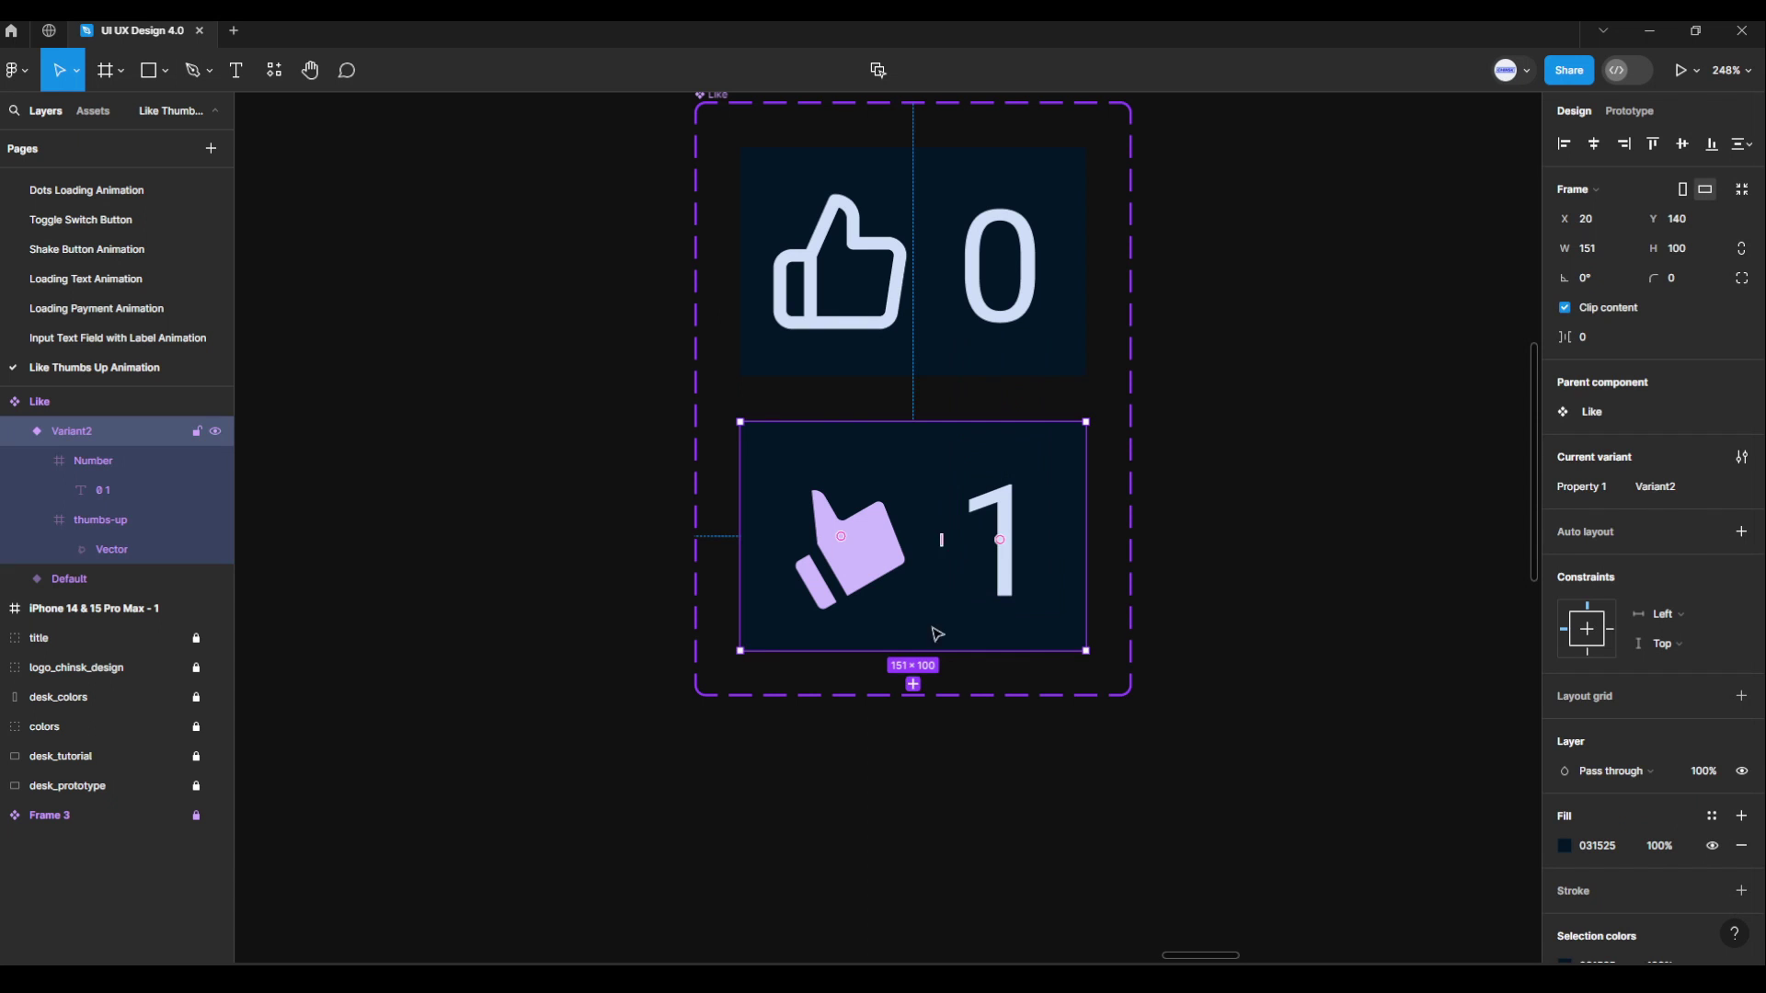
{"action": "left_click", "coordinate": [916, 692]}
{"action": "left_click_drag", "start_coordinate": [1200, 799], "coordinate": [1183, 496]}
Rotate Variant3's thumbs-up back to 0° so it stands upright.
{"action": "left_click", "coordinate": [1187, 502]}
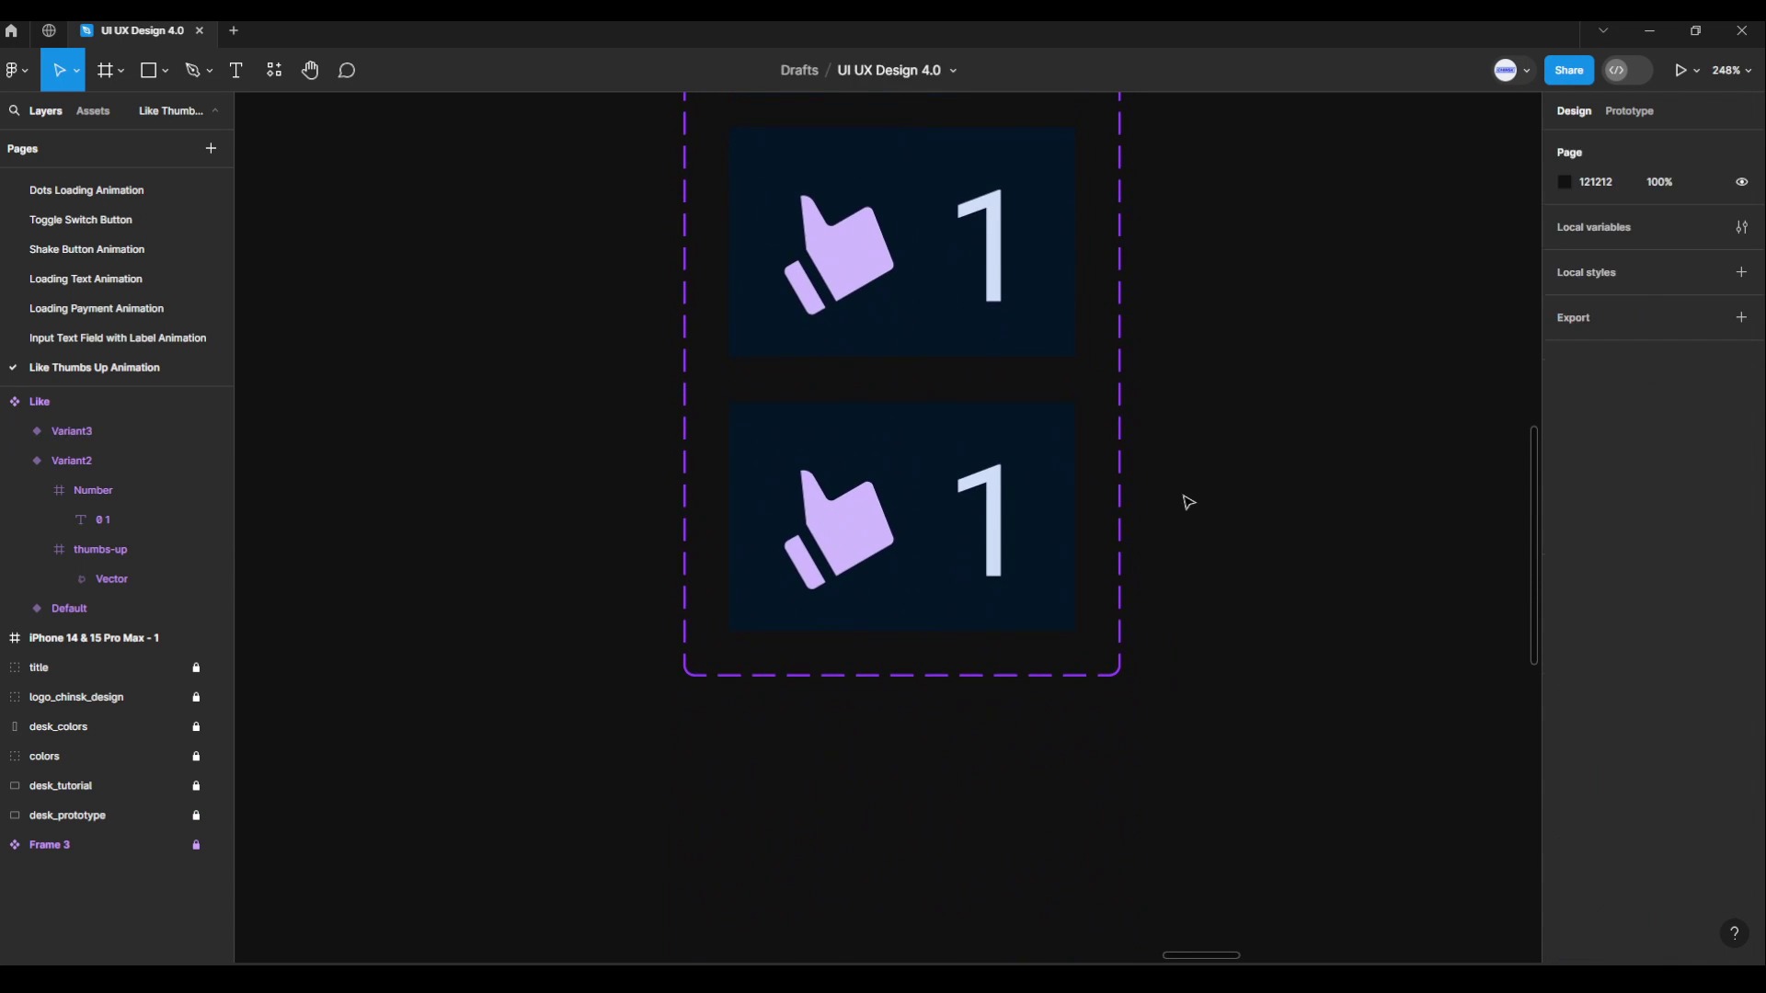
{"action": "left_click", "coordinate": [879, 564]}
{"action": "double_click", "coordinate": [860, 544]}
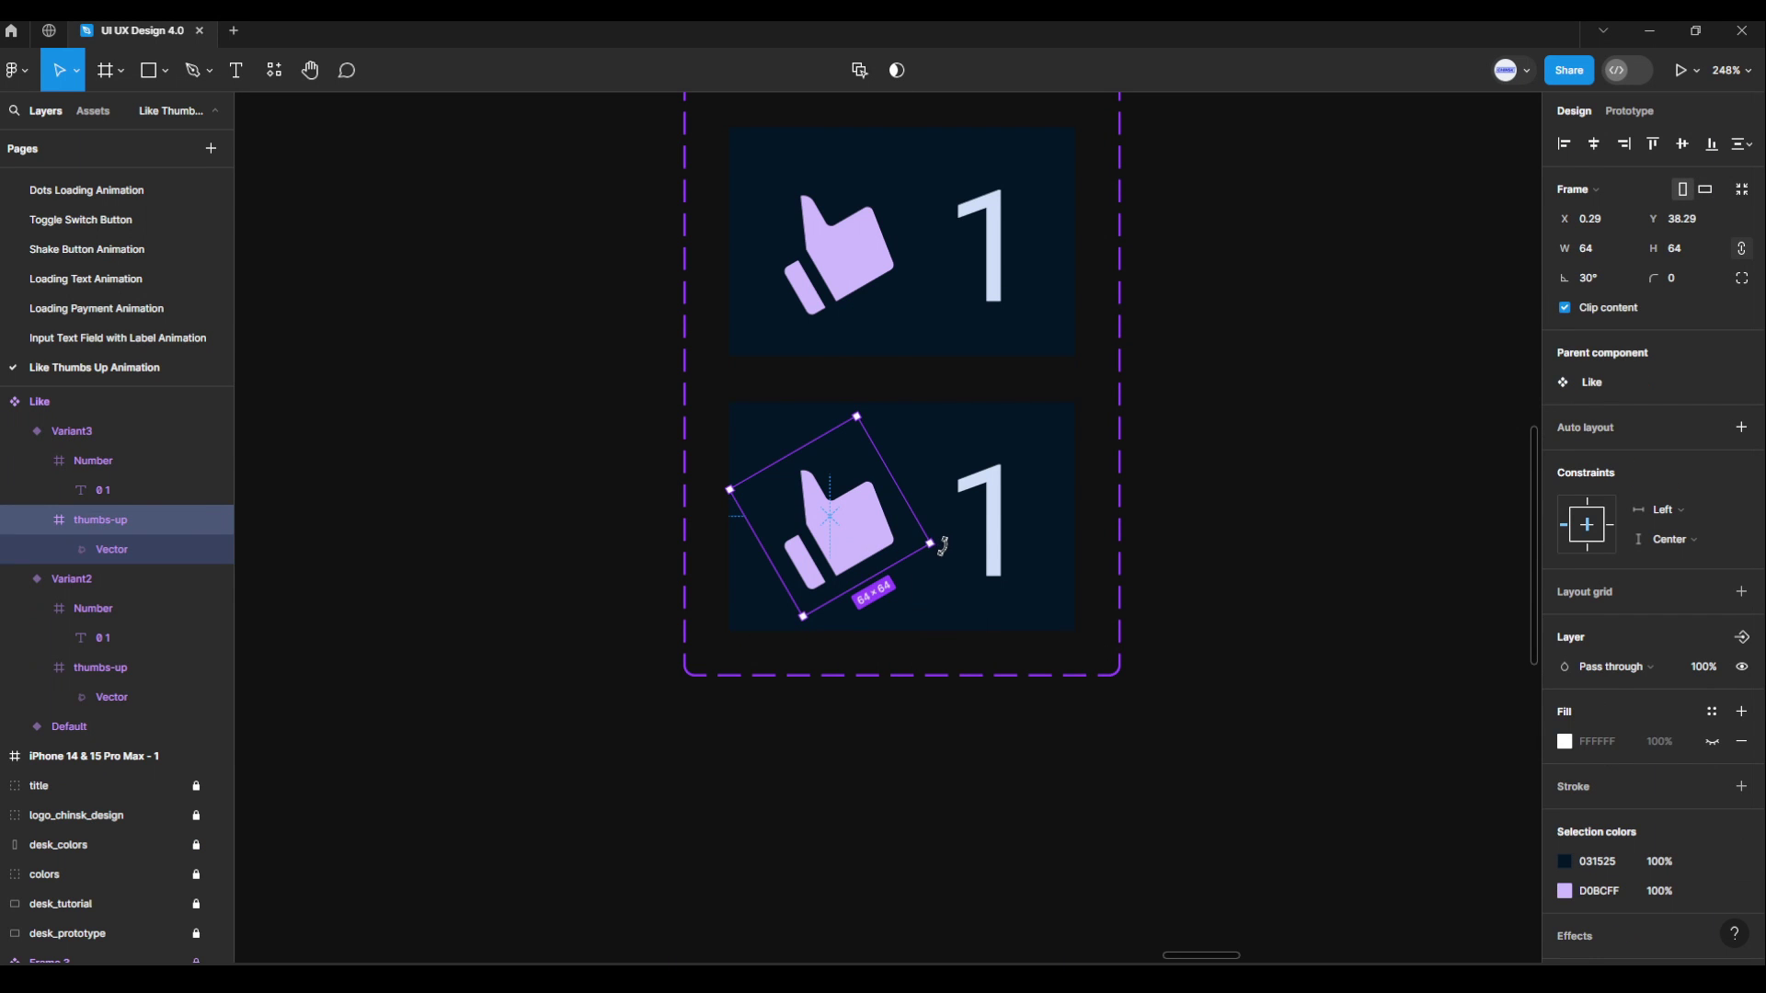
{"action": "left_click_drag", "start_coordinate": [943, 546], "coordinate": [922, 593]}
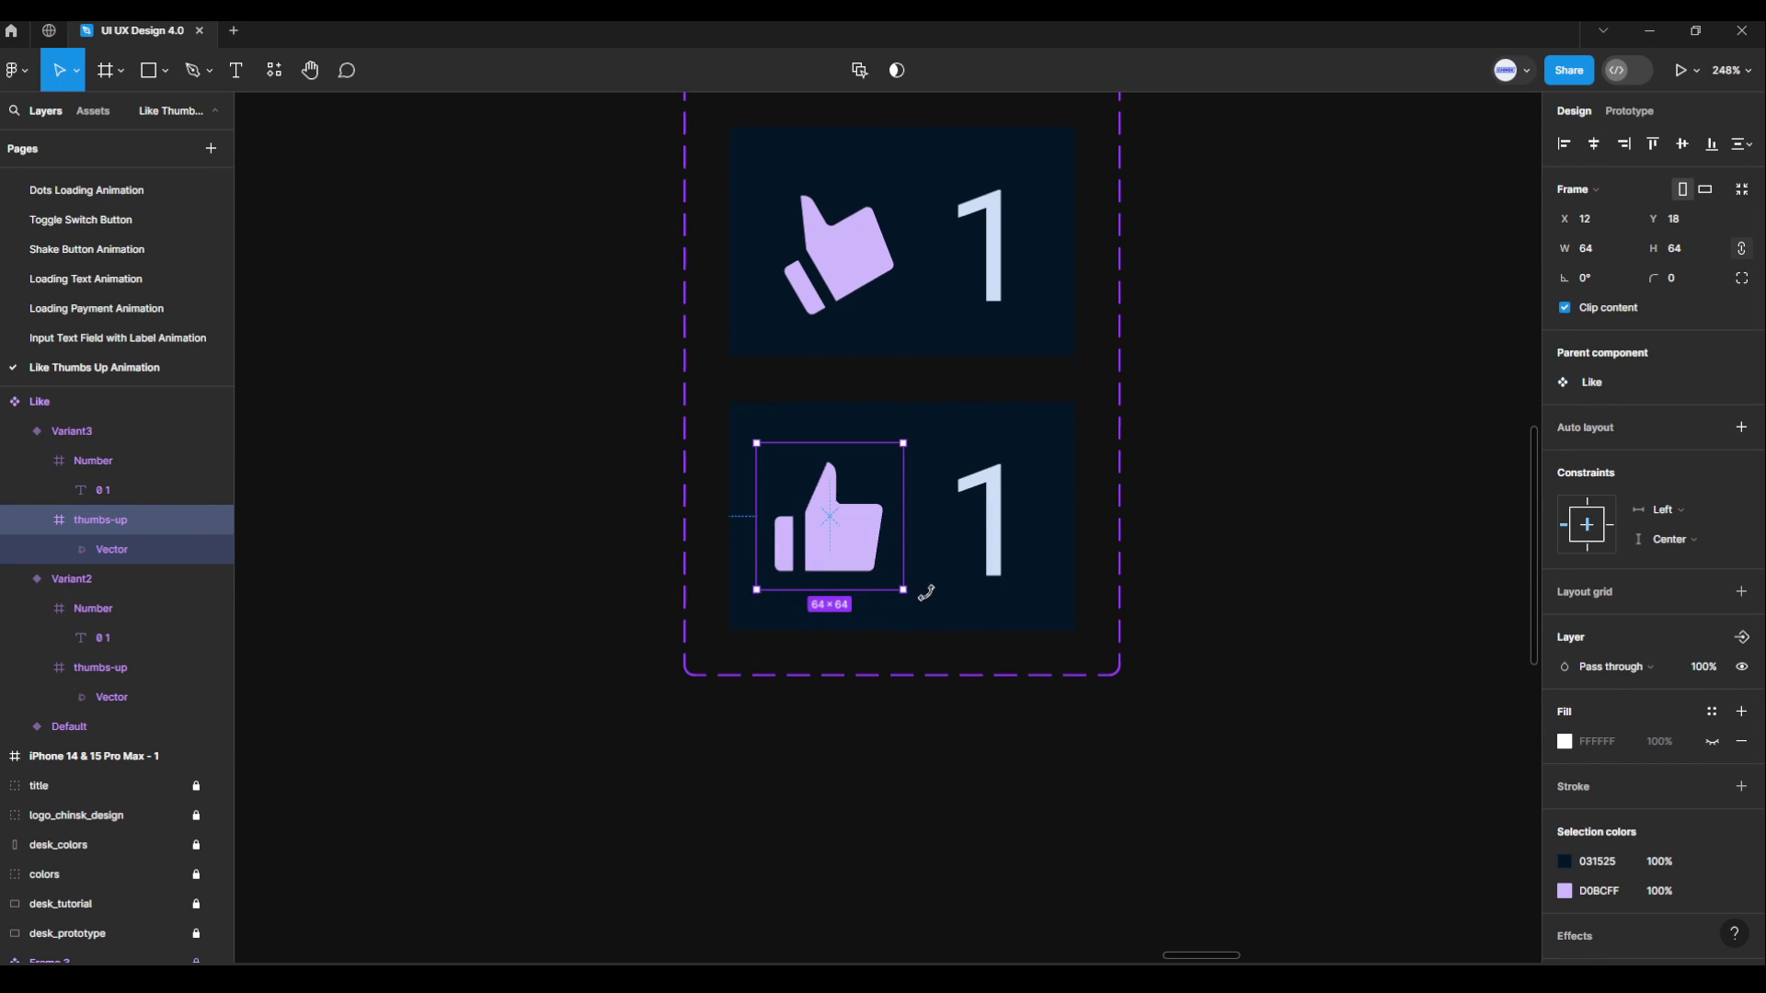
{"action": "left_click", "coordinate": [1186, 579]}
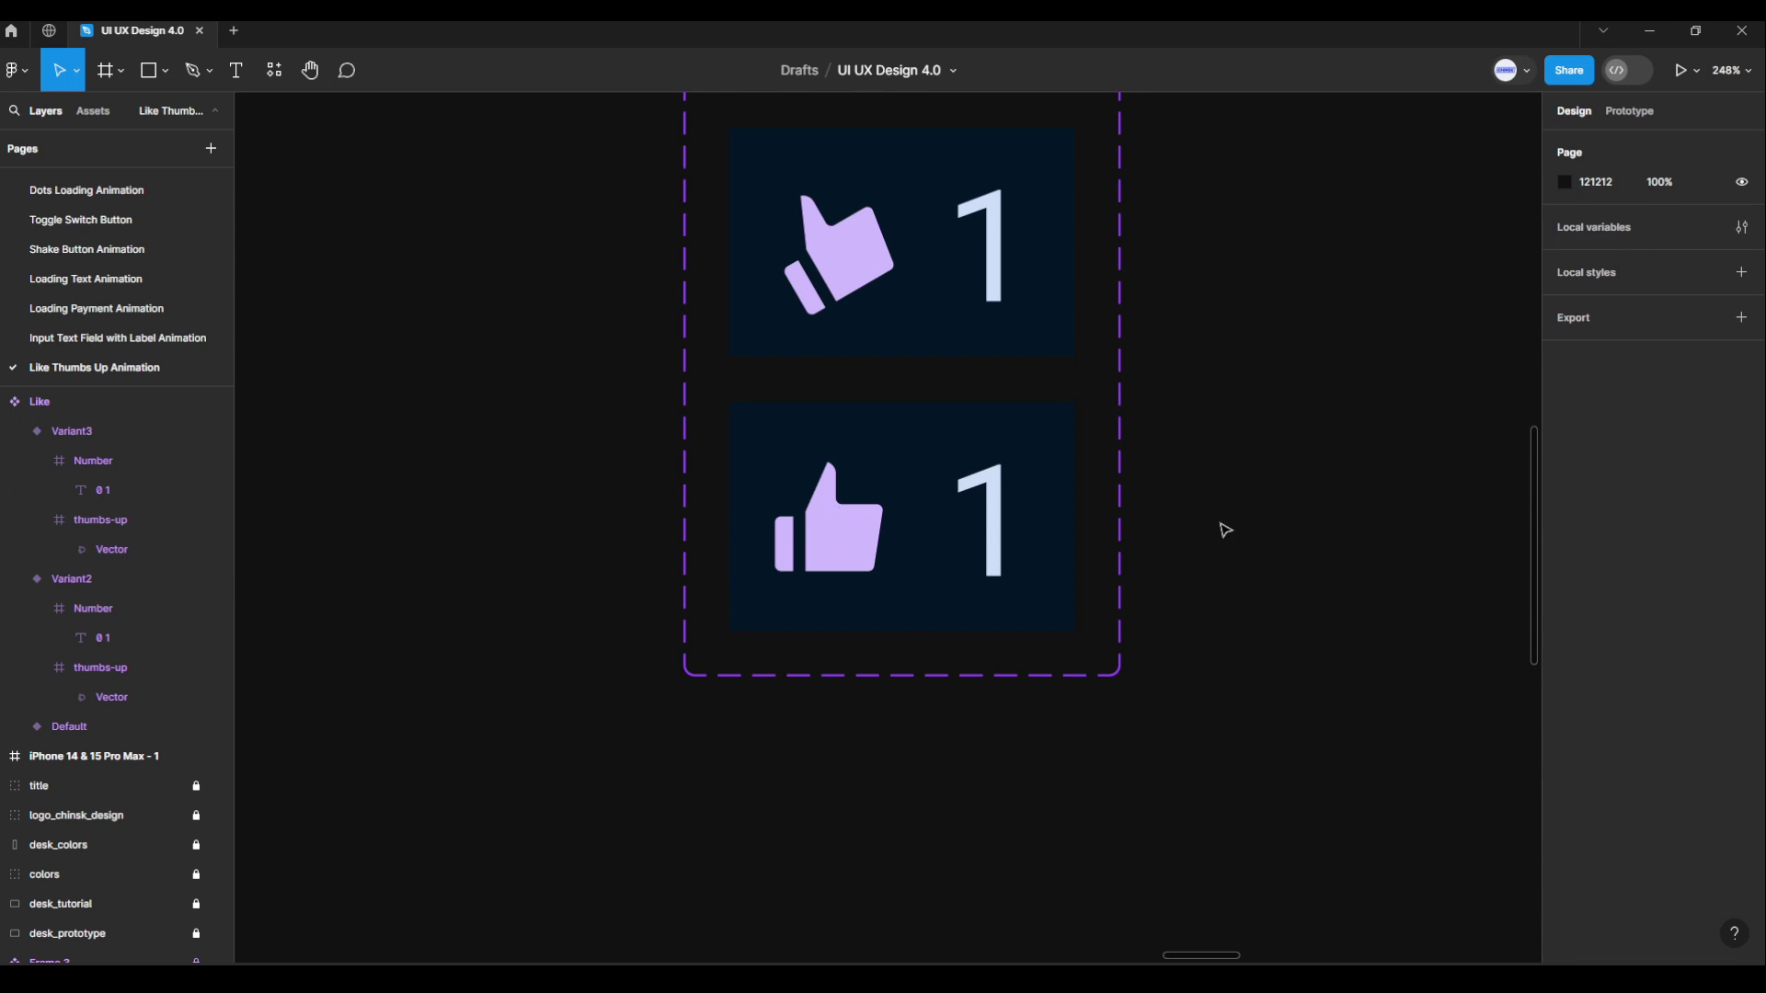
{"action": "scroll", "coordinate": [1232, 557], "scroll_direction": "up", "scroll_amount": 3}
{"action": "scroll", "coordinate": [1215, 635], "scroll_direction": "down", "scroll_amount": 1, "text": "ctrl"}
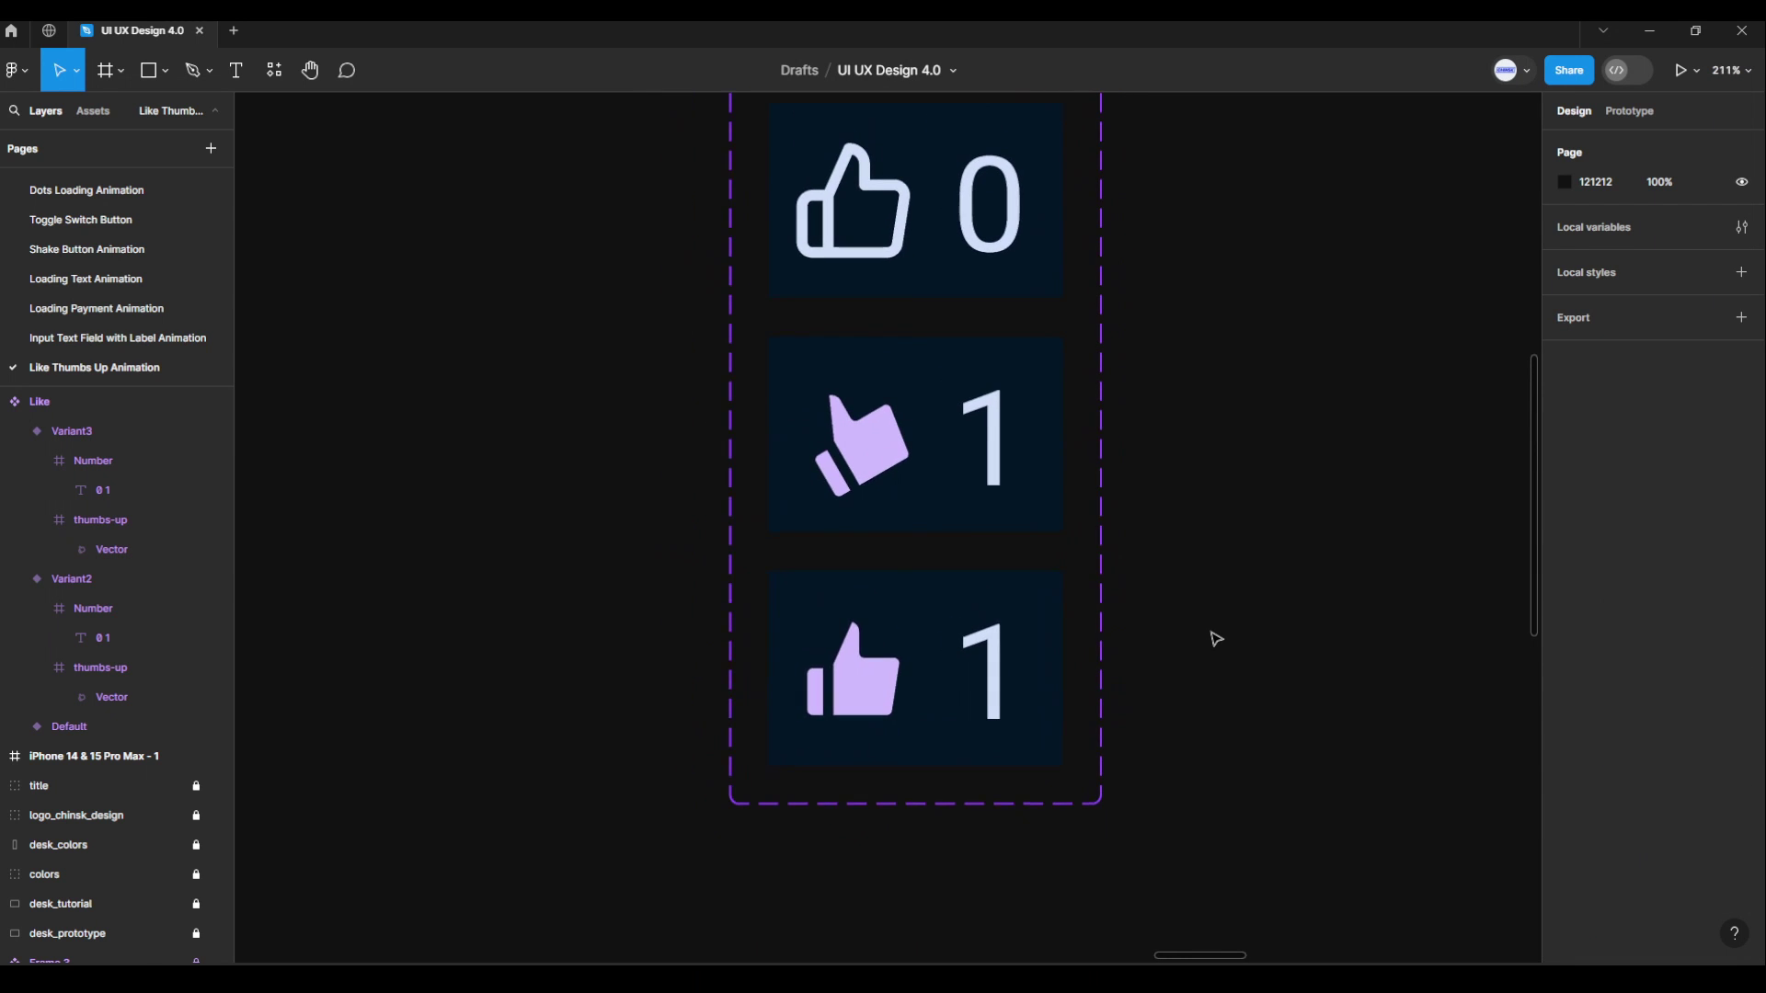
Switch to Prototype mode and select the Default variant showing 0.
{"action": "scroll", "coordinate": [1212, 637], "scroll_direction": "down", "scroll_amount": 1, "text": "ctrl"}
{"action": "scroll", "coordinate": [1205, 635], "scroll_direction": "up", "scroll_amount": 2}
{"action": "scroll", "coordinate": [1200, 635], "scroll_direction": "right", "scroll_amount": 1}
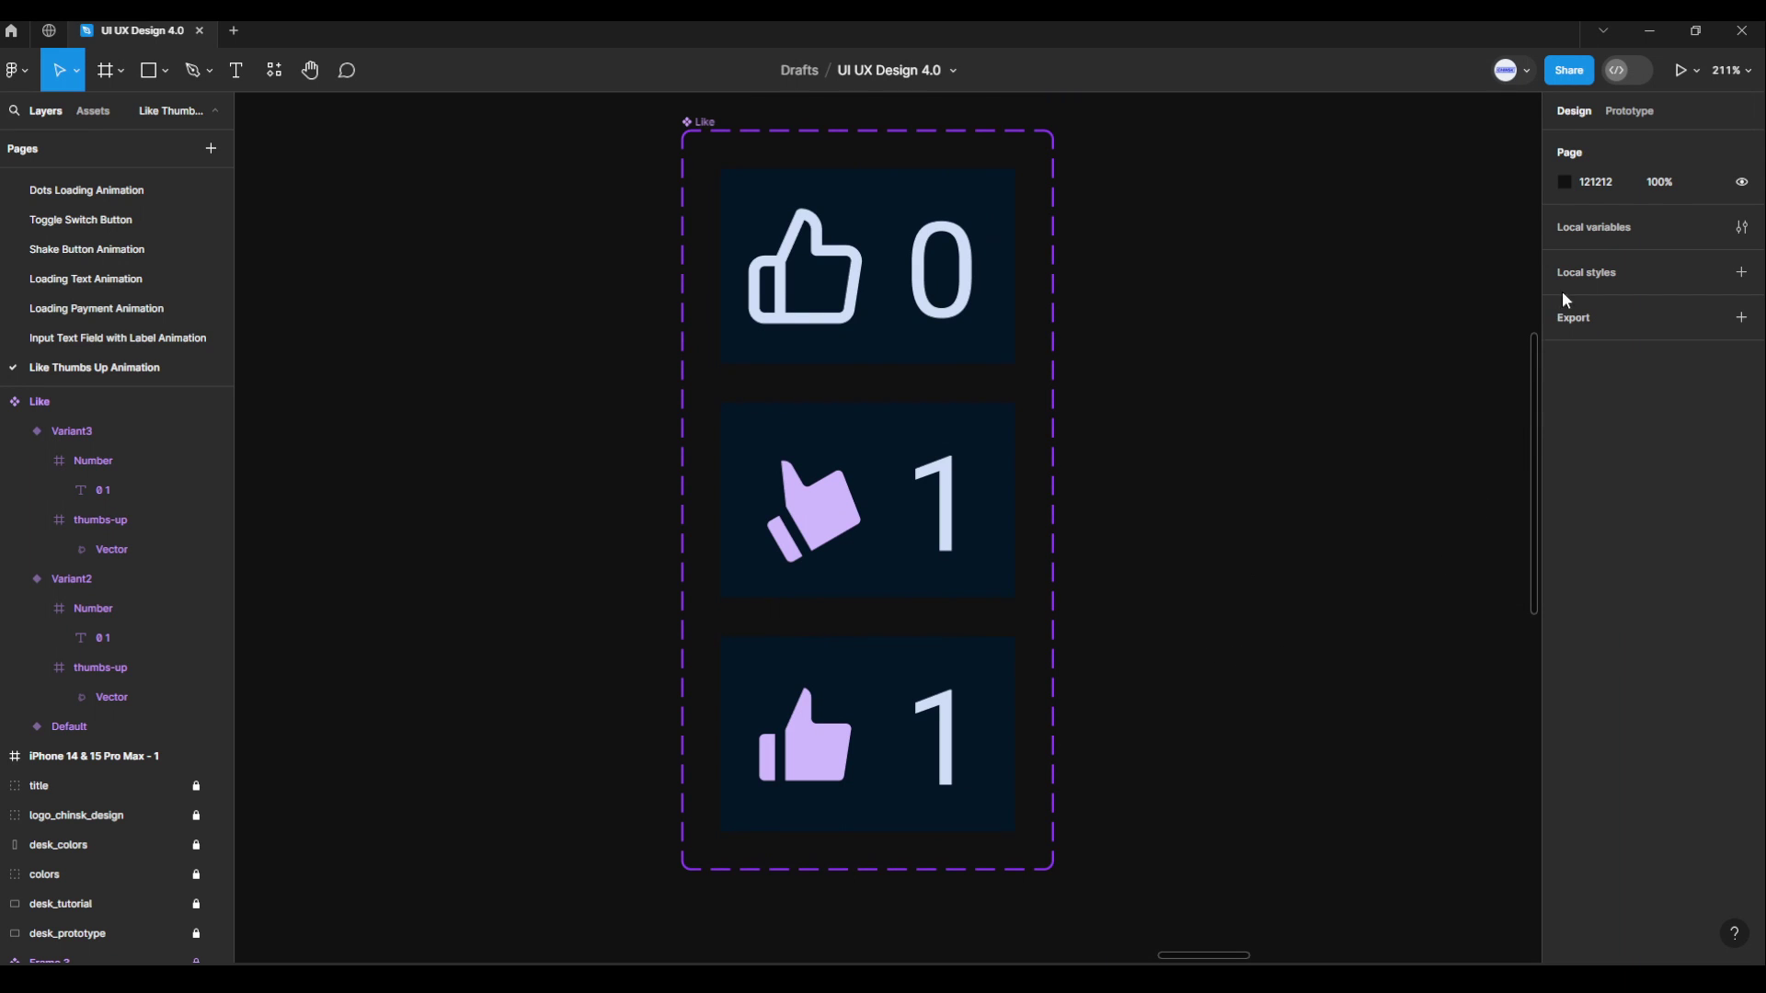
{"action": "left_click", "coordinate": [1615, 112]}
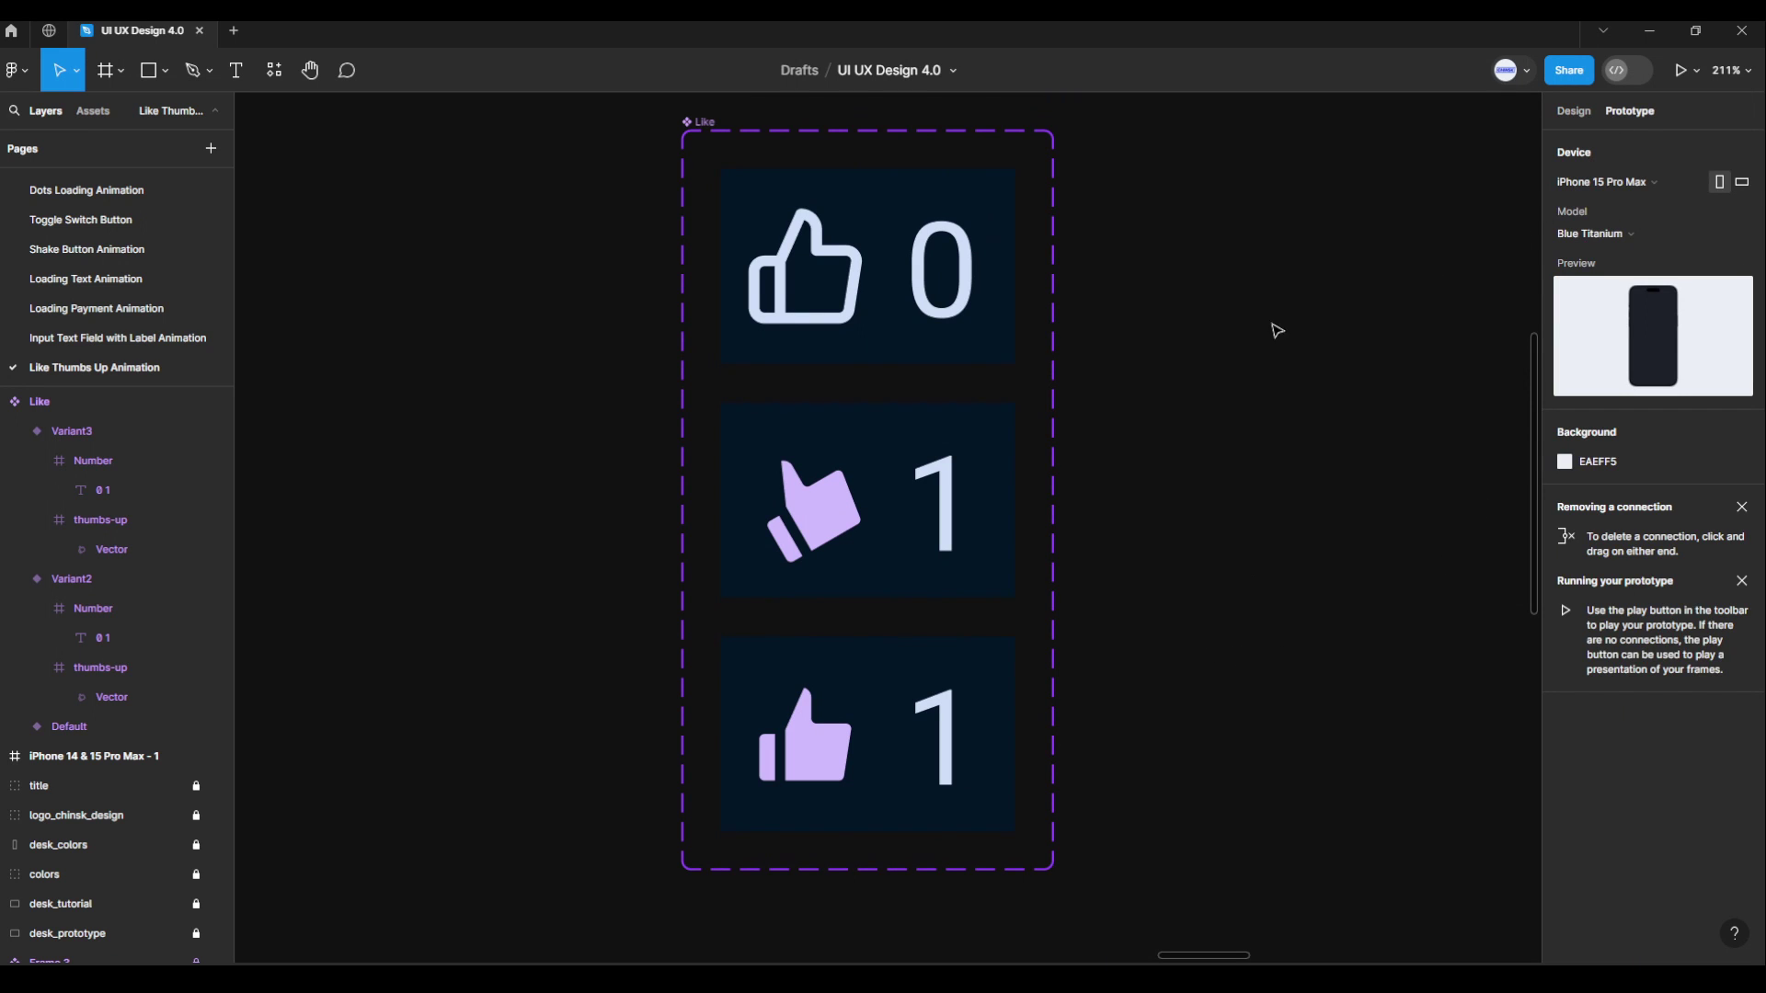
{"action": "left_click", "coordinate": [994, 202]}
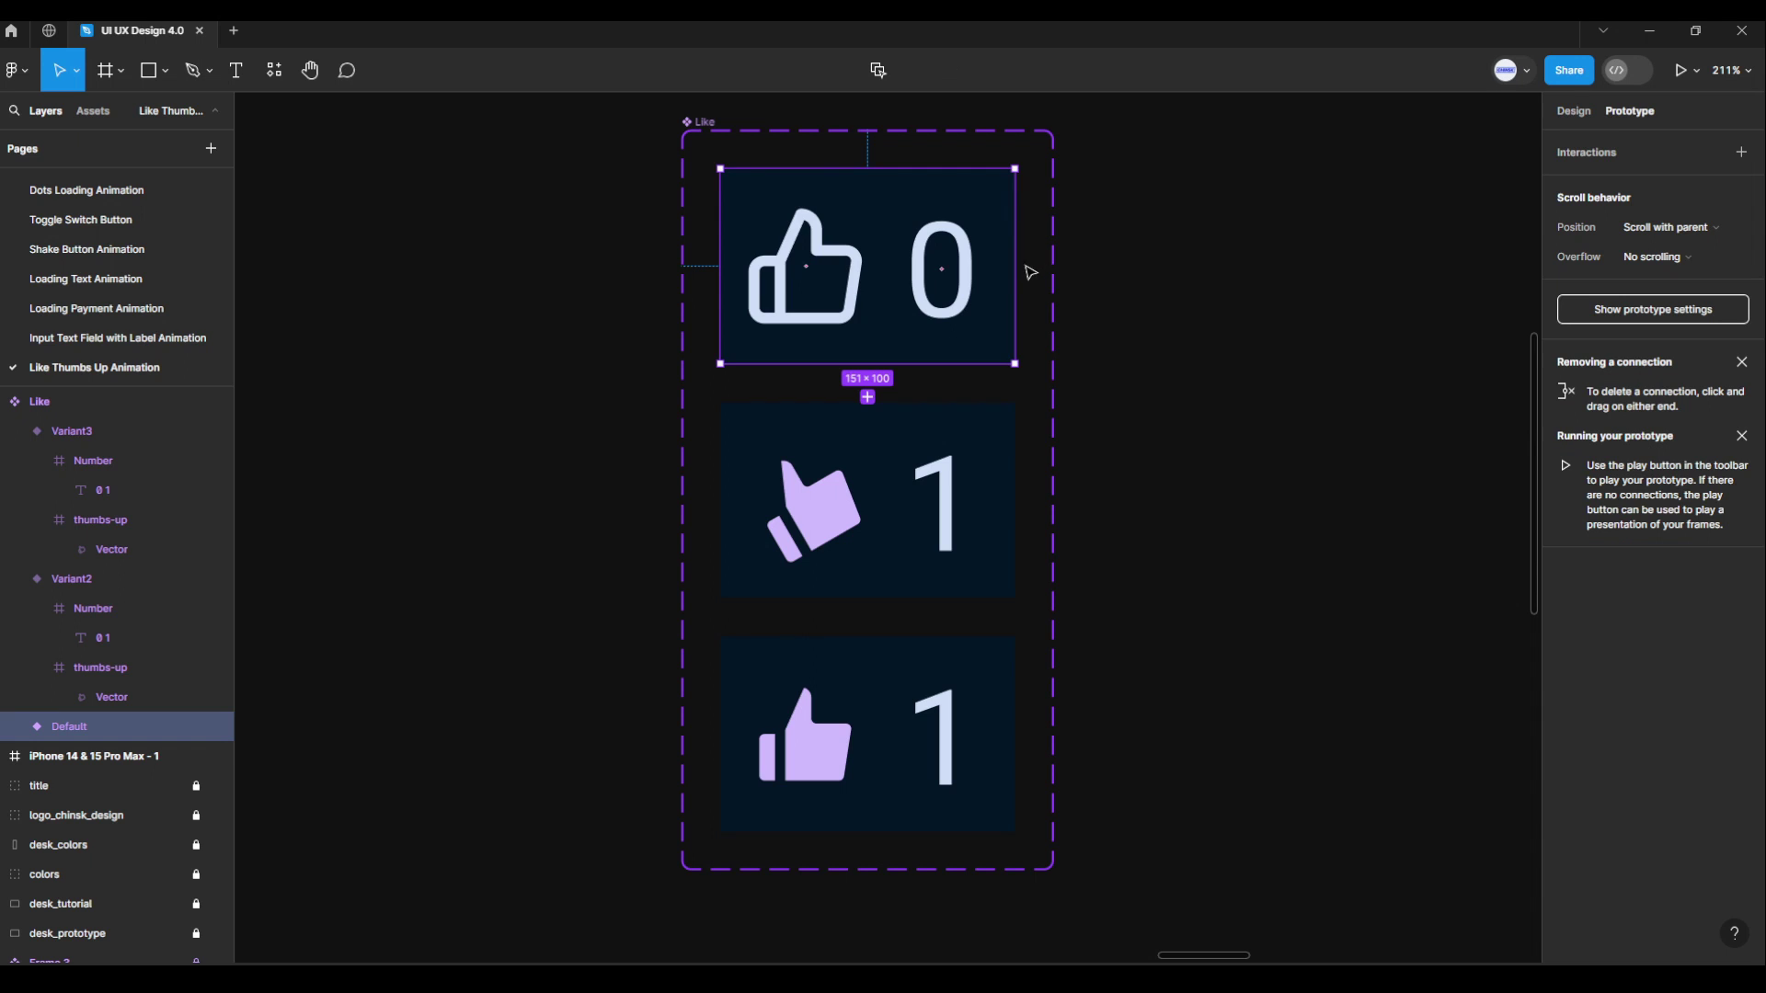
Link Default to Variant2 on tap with Smart animate and Quick 600ms easing.
{"action": "left_click_drag", "start_coordinate": [1015, 267], "coordinate": [956, 412]}
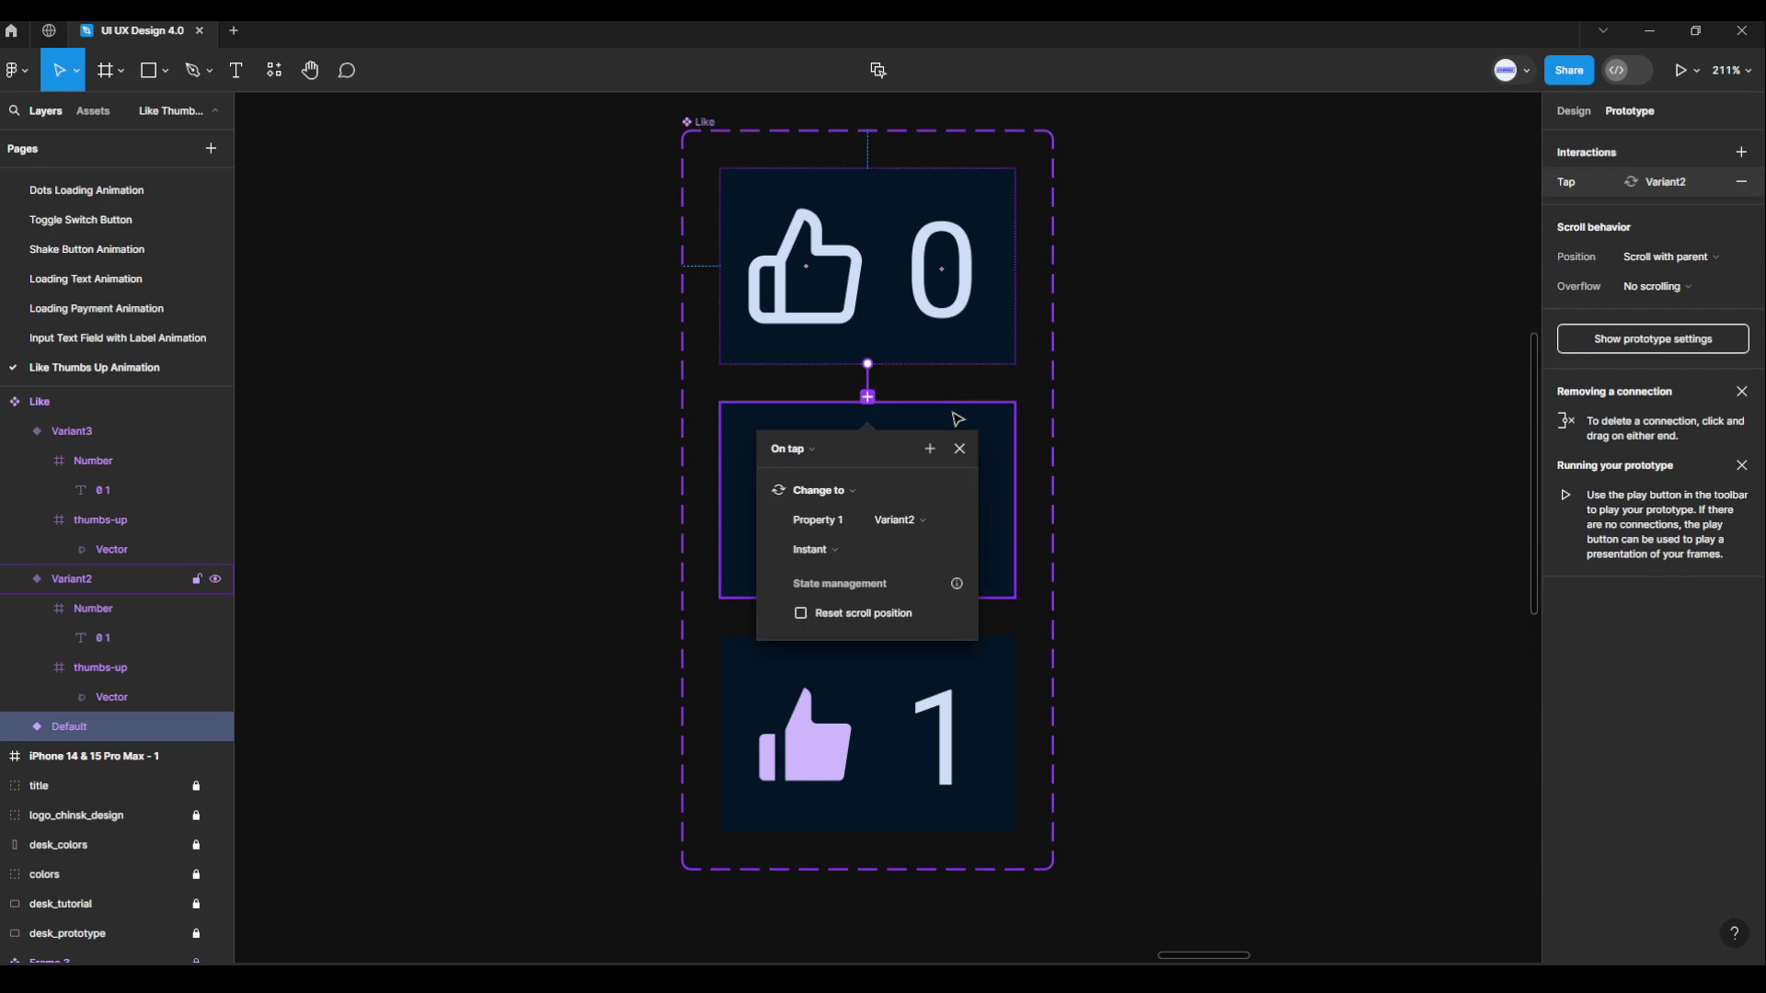
{"action": "left_click", "coordinate": [824, 447]}
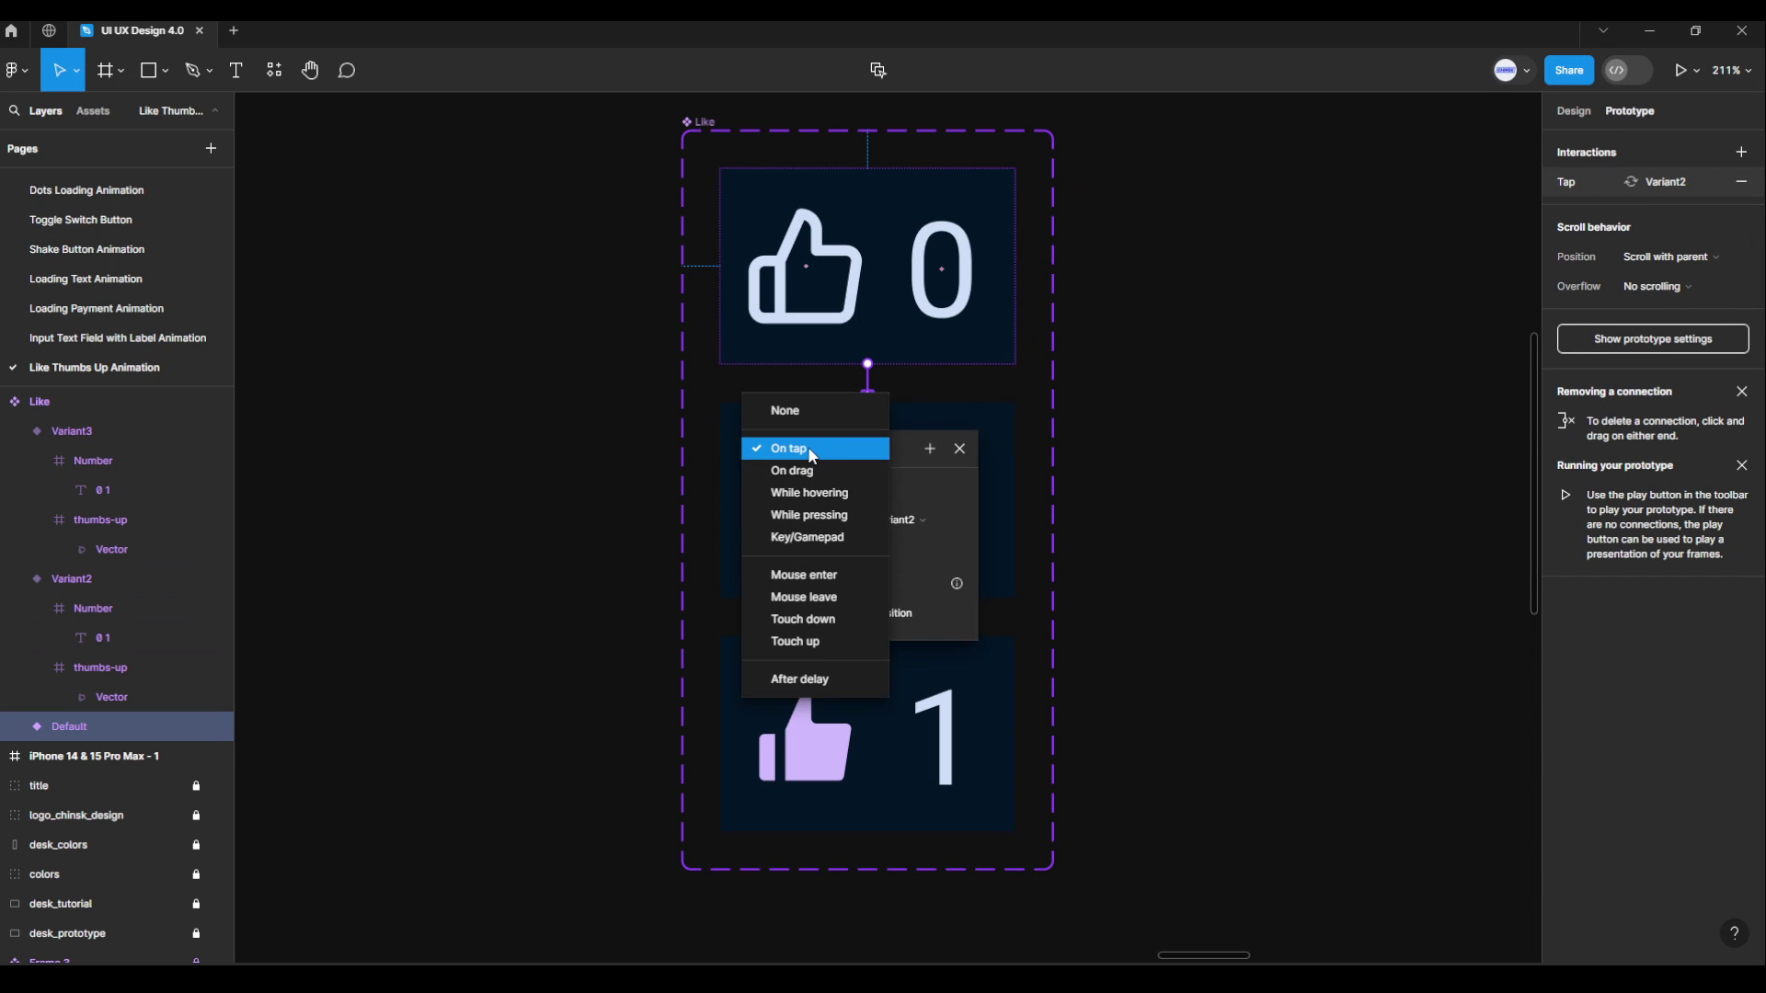
{"action": "left_click", "coordinate": [809, 448]}
{"action": "left_click", "coordinate": [831, 549]}
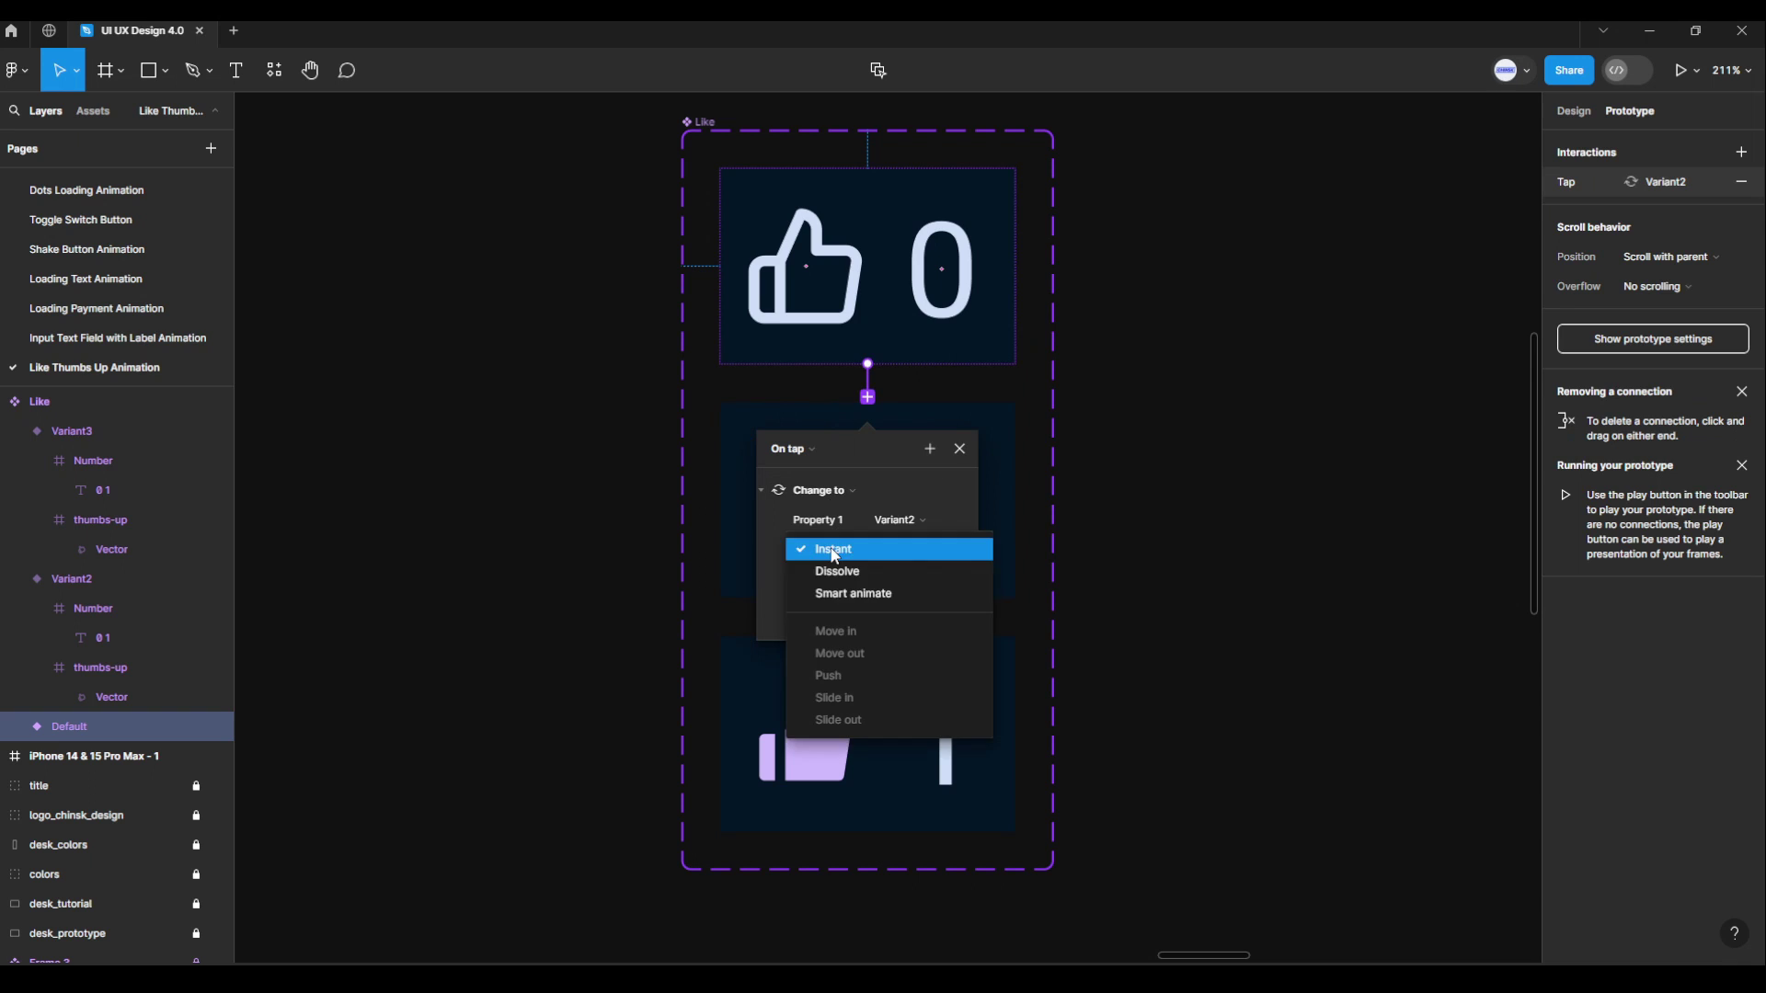
{"action": "left_click", "coordinate": [837, 588]}
{"action": "left_click", "coordinate": [857, 588]}
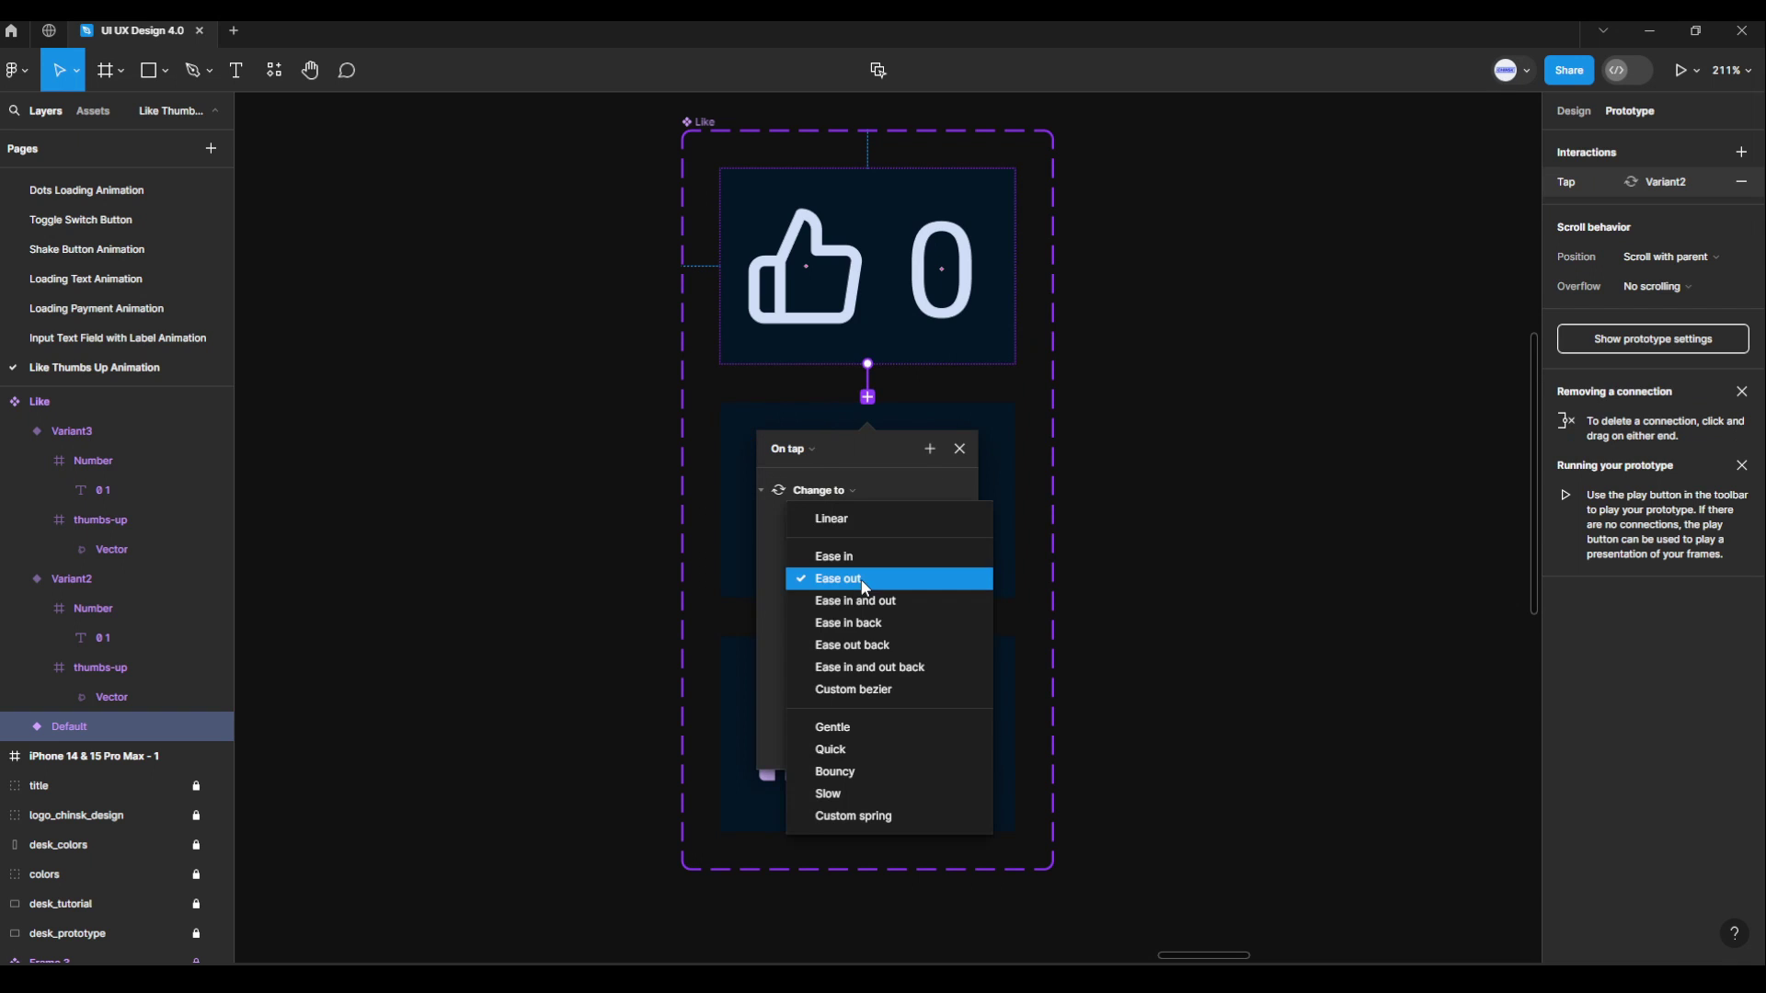
{"action": "left_click", "coordinate": [833, 752]}
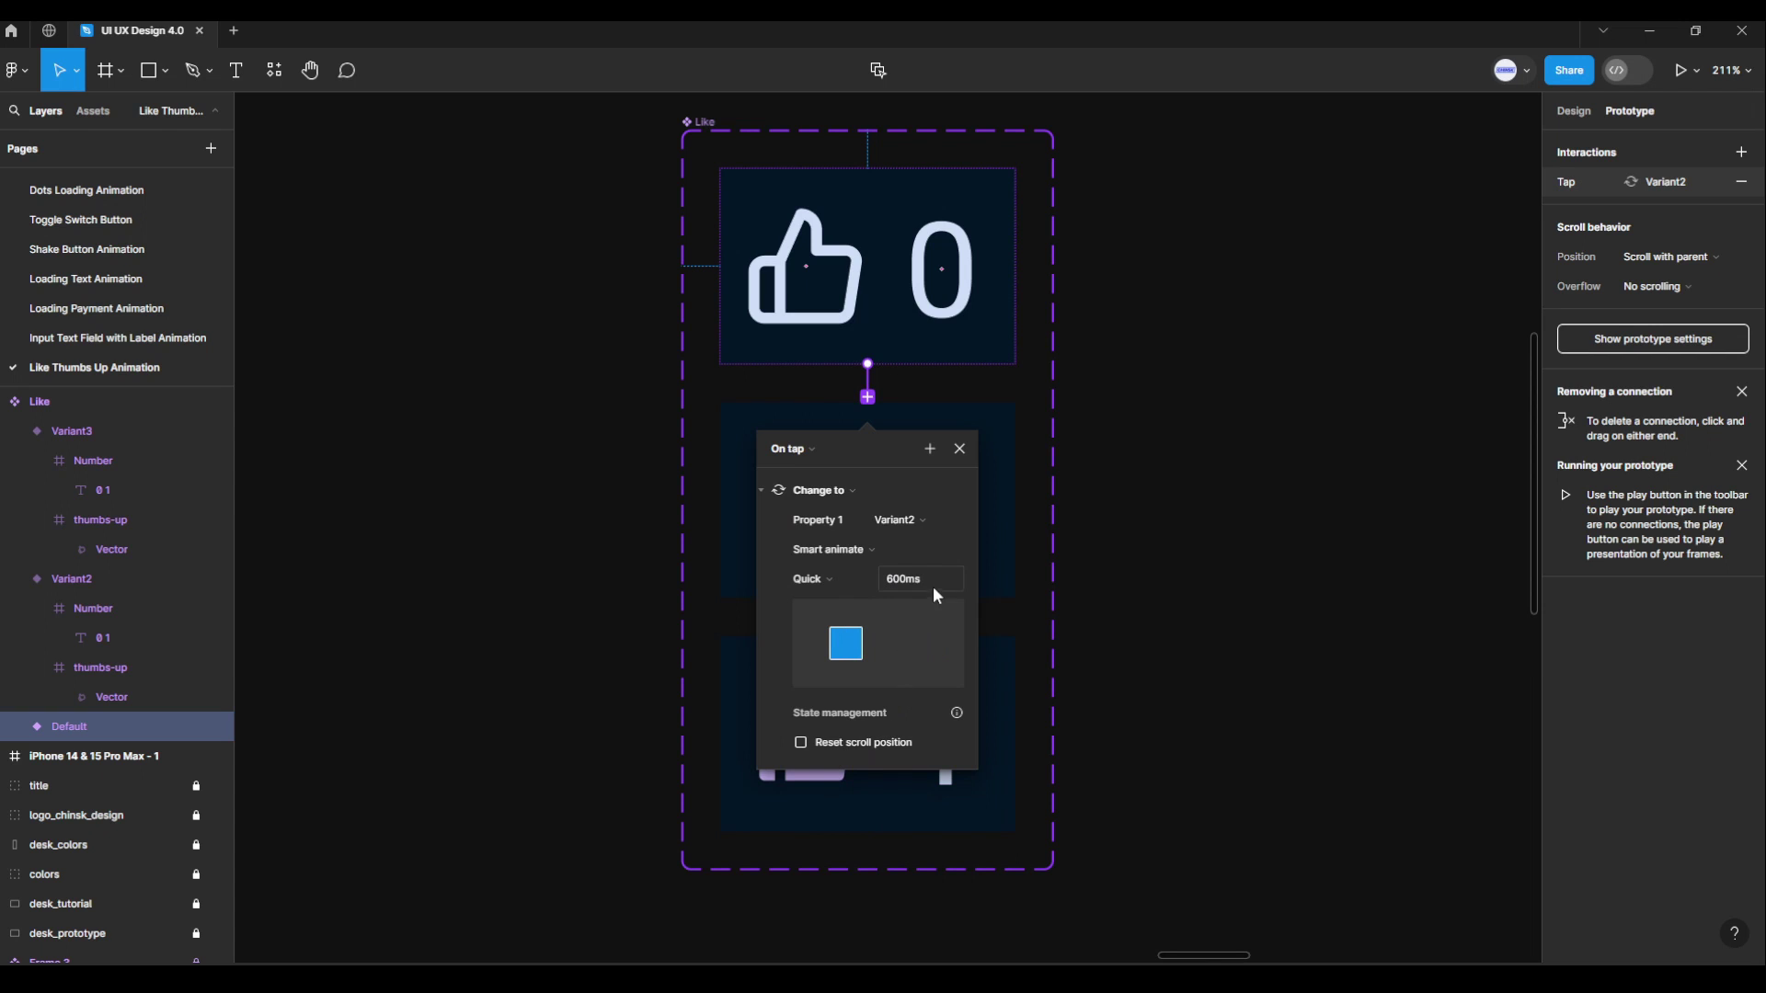
{"action": "left_click", "coordinate": [962, 451]}
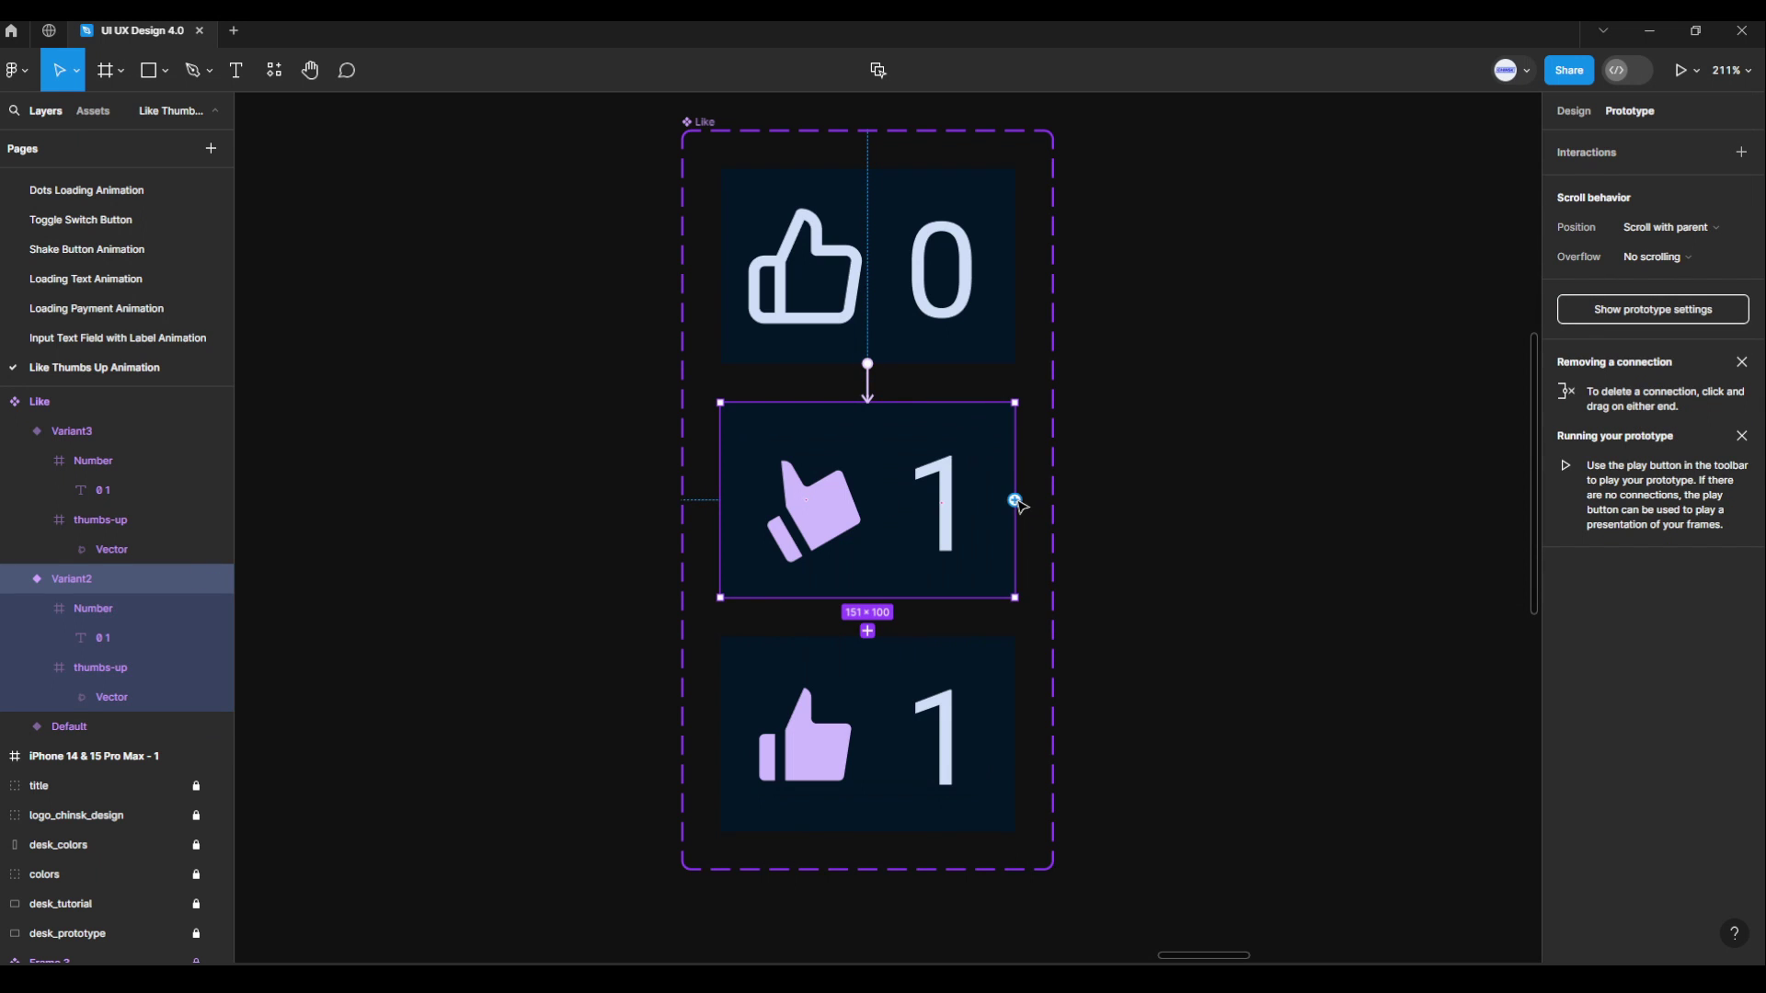
Link Variant2 to Variant3 with an After delay trigger of 1 ms.
{"action": "left_click_drag", "start_coordinate": [867, 631], "coordinate": [853, 652]}
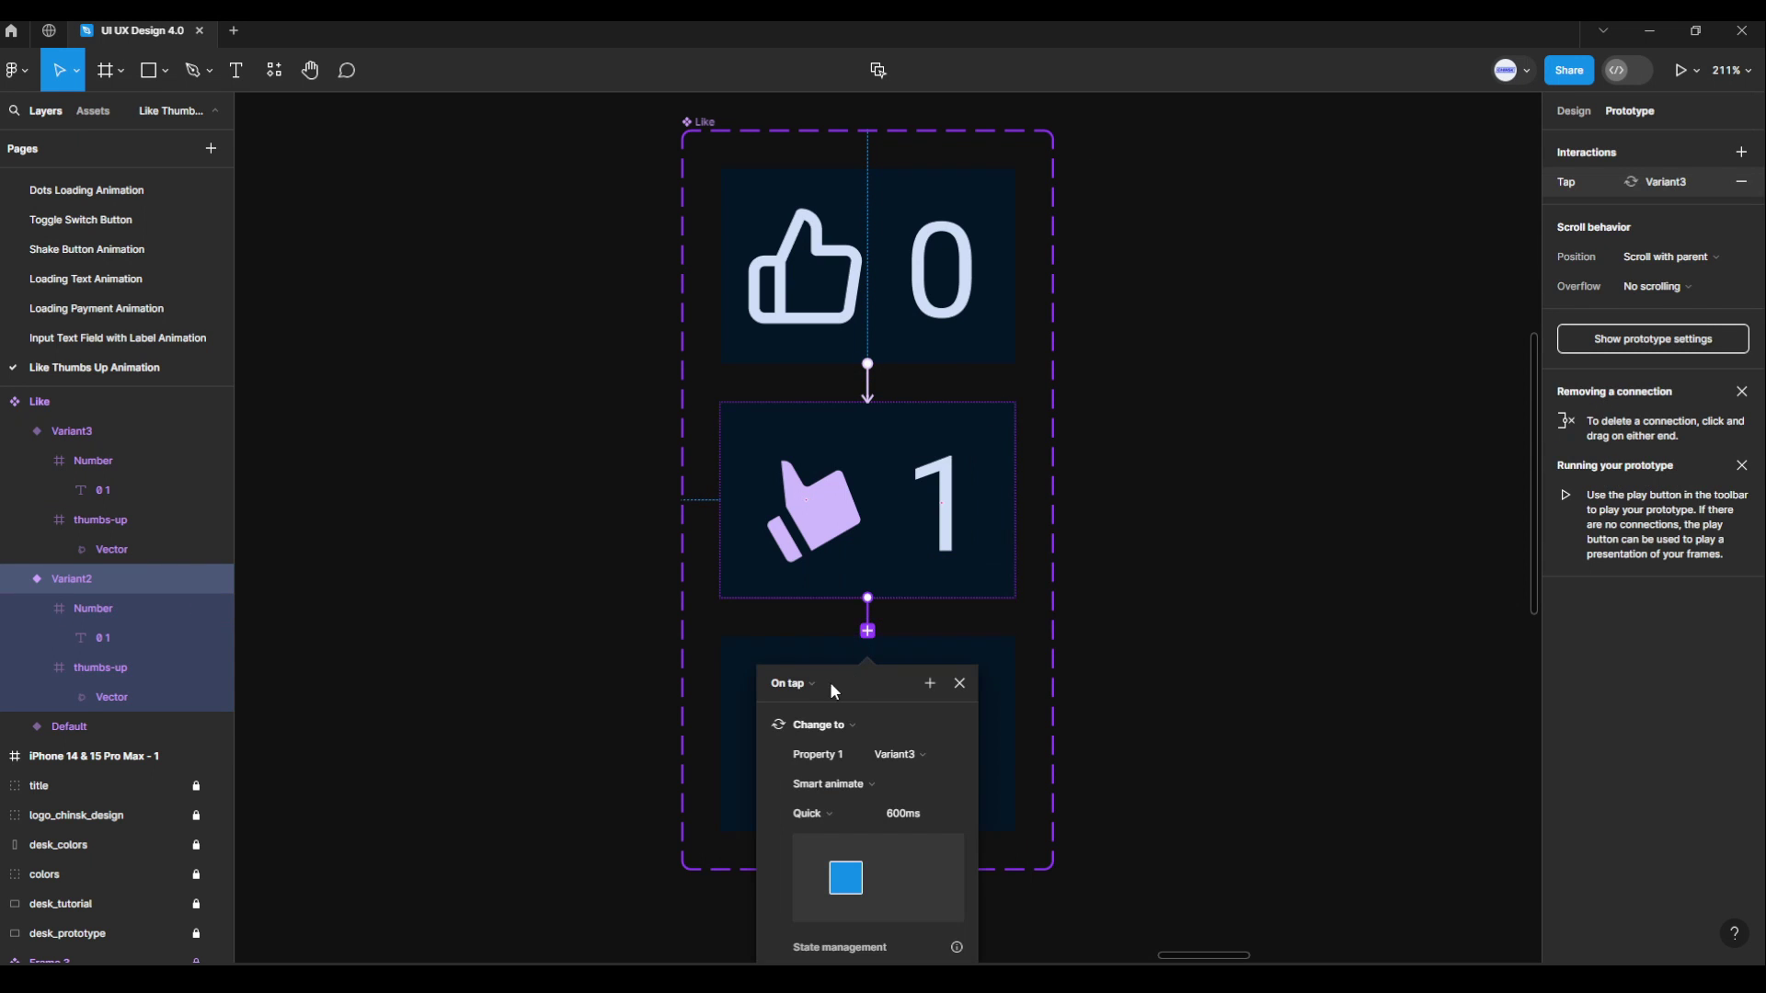
{"action": "scroll", "coordinate": [1132, 757], "scroll_direction": "down", "scroll_amount": 5}
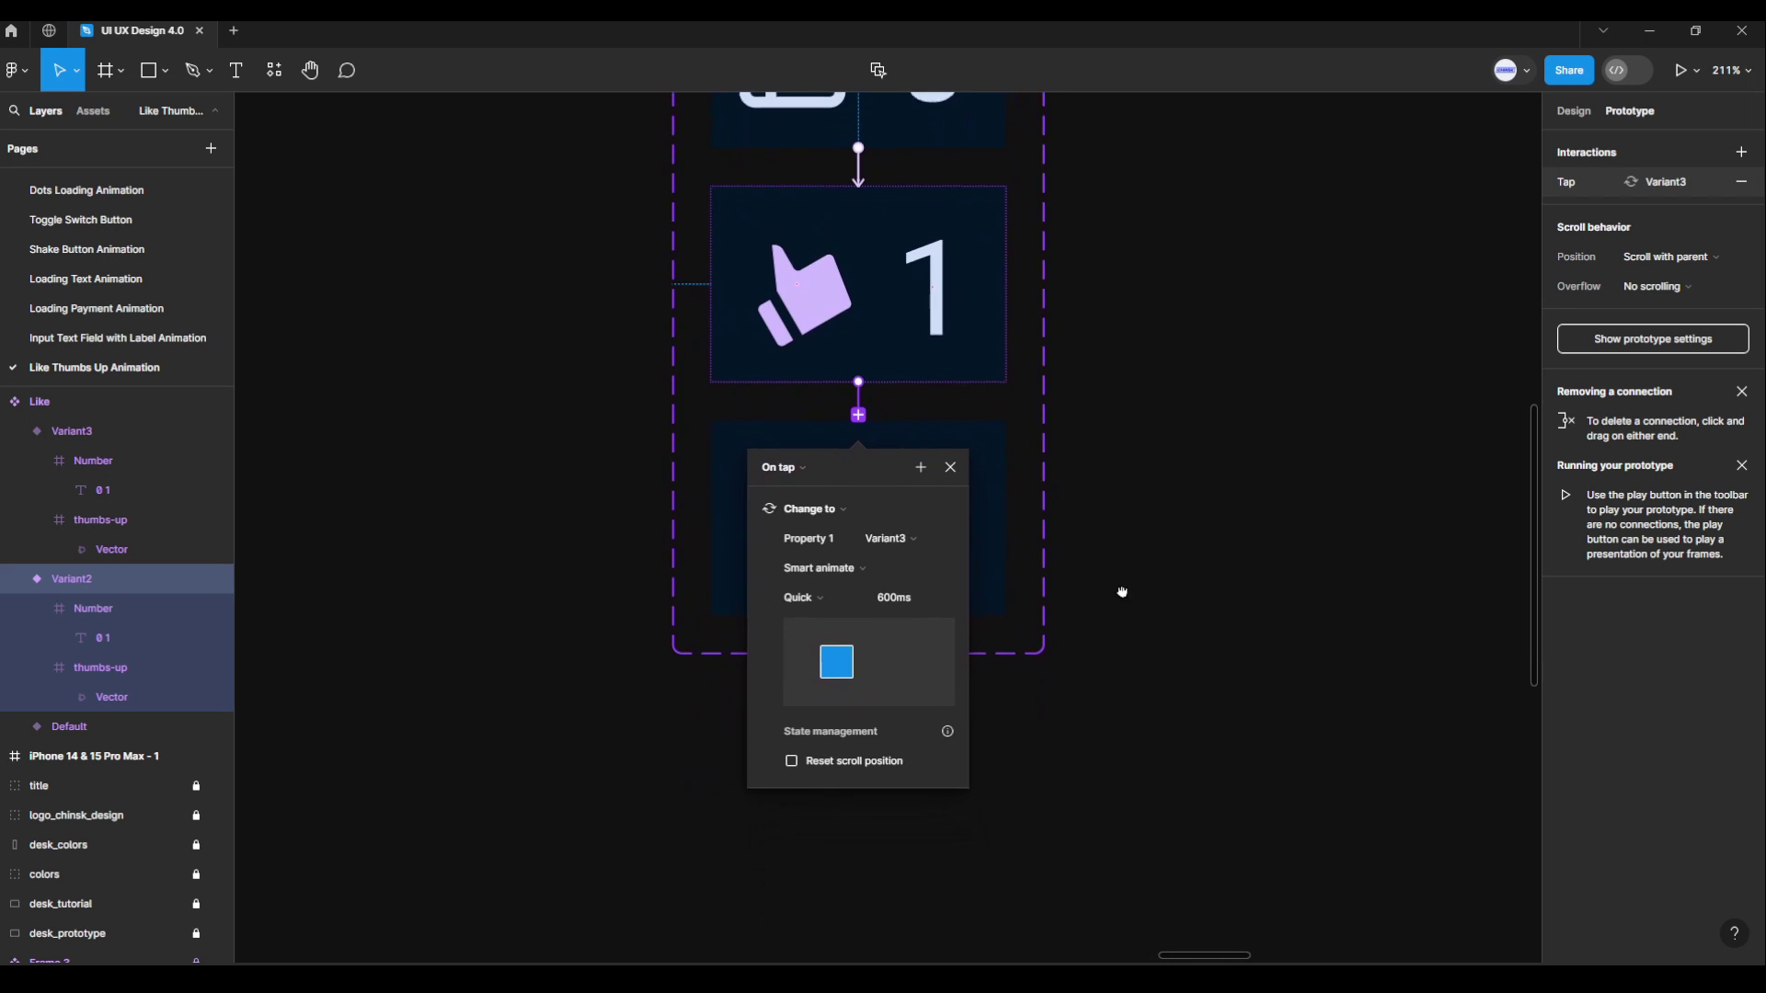
{"action": "left_click", "coordinate": [794, 451]}
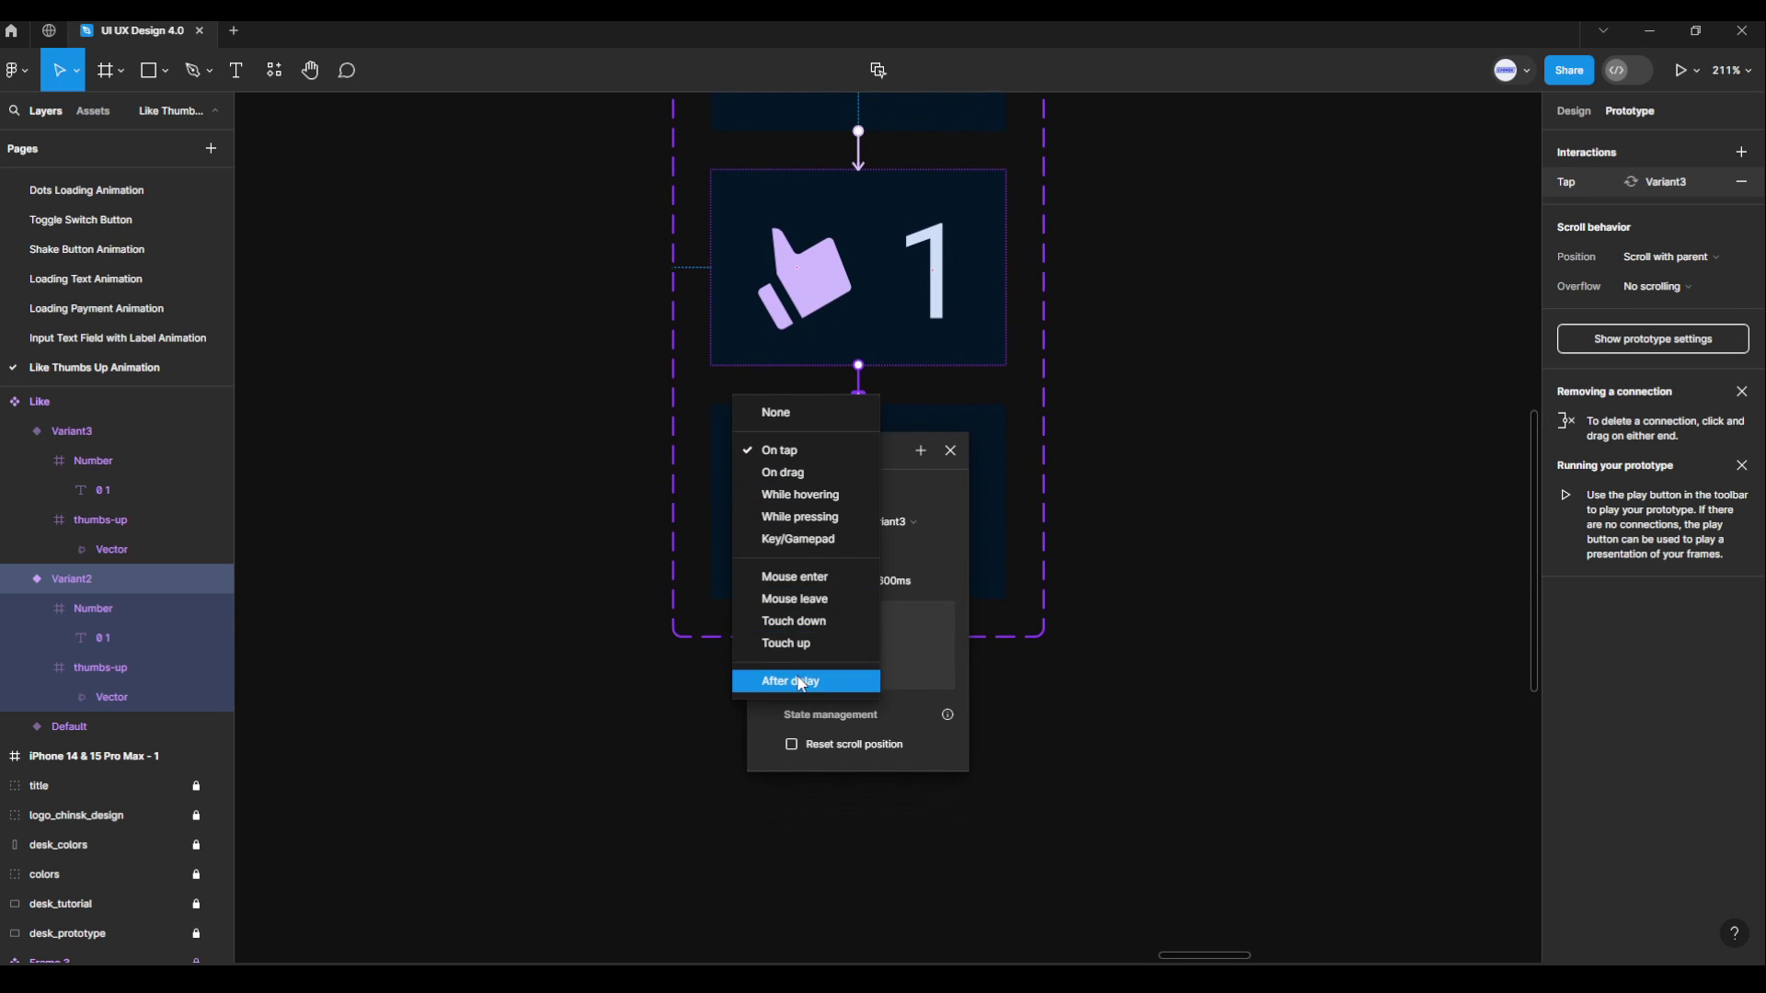
{"action": "left_click", "coordinate": [791, 681]}
{"action": "type", "text": "1"}
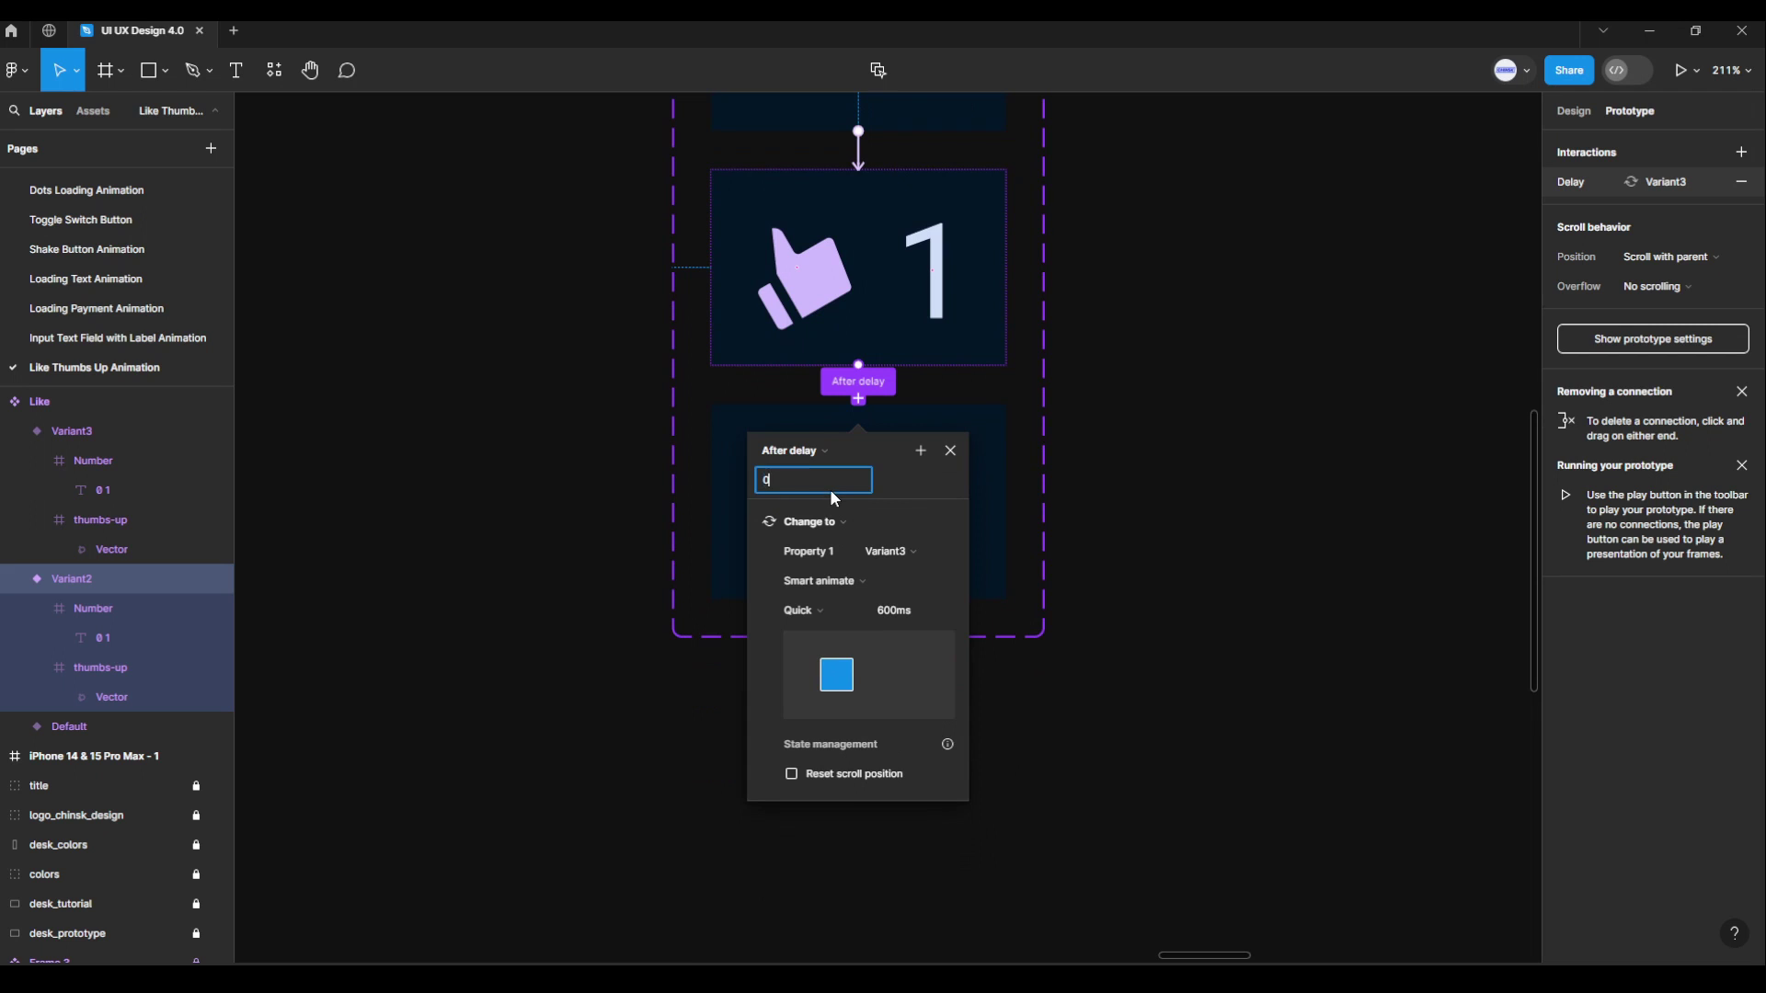
{"action": "key", "text": "Return"}
Keep Smart animate for the Variant2 transition and set Gentle 800ms easing.
{"action": "left_click", "coordinate": [851, 584]}
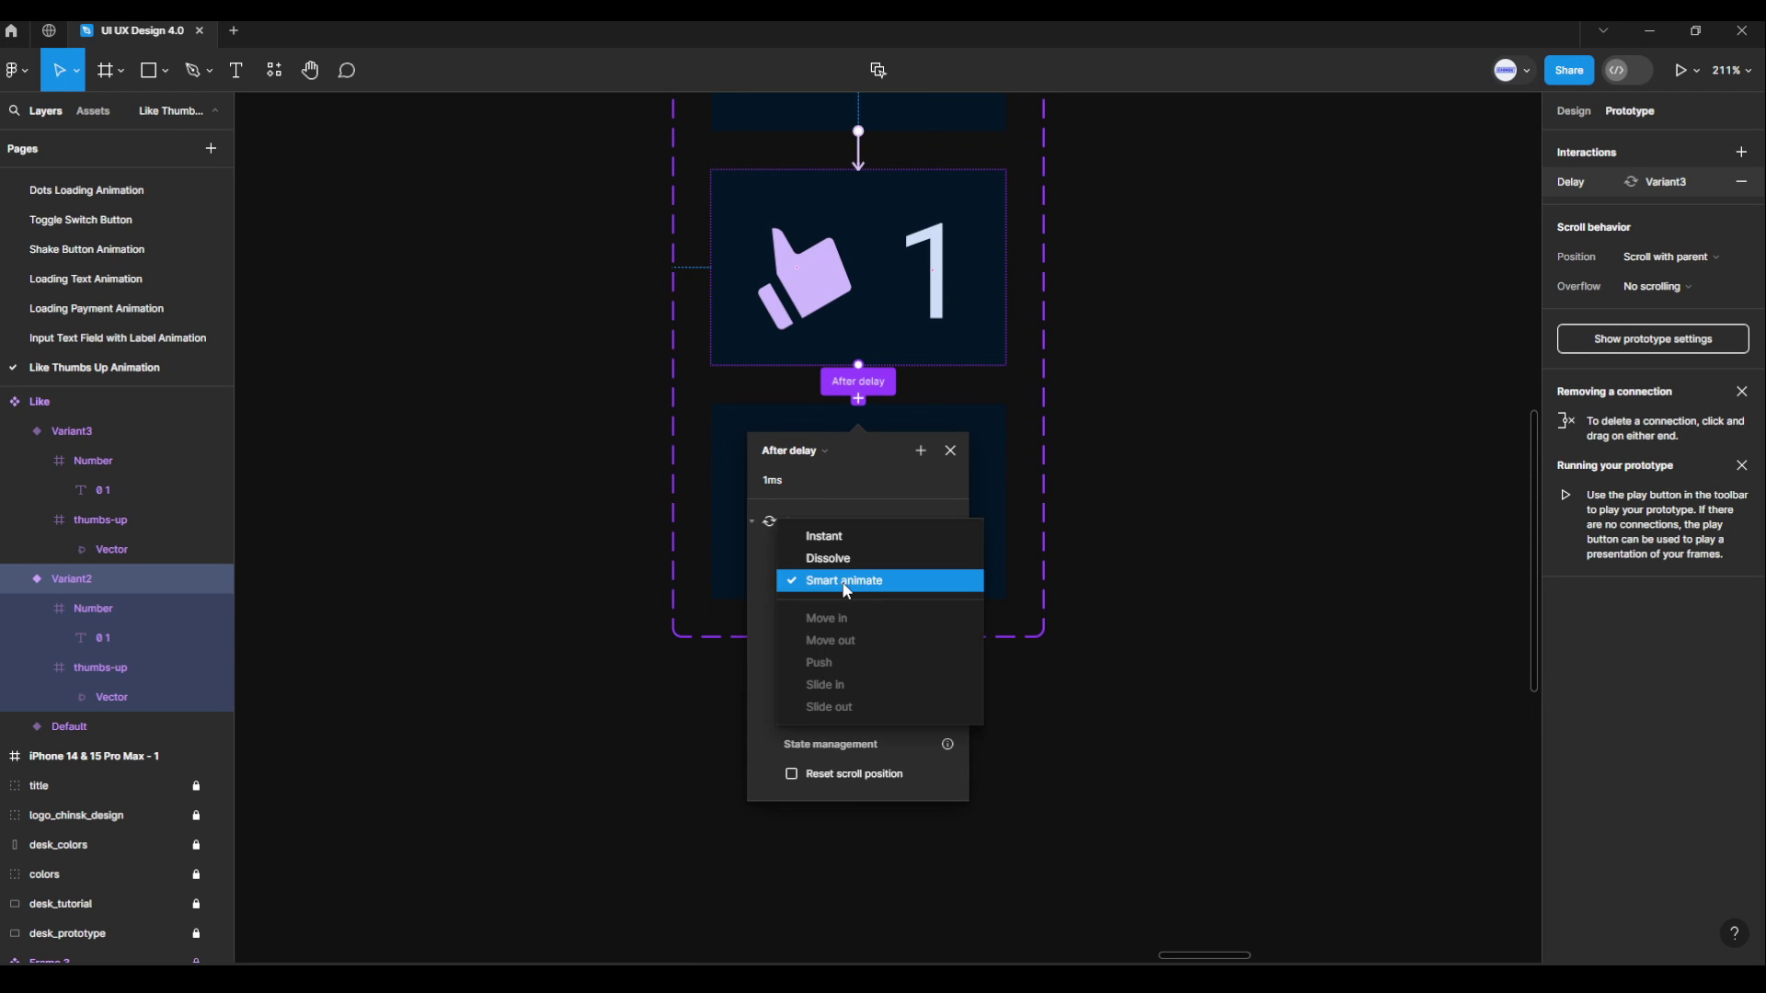
{"action": "left_click", "coordinate": [847, 589]}
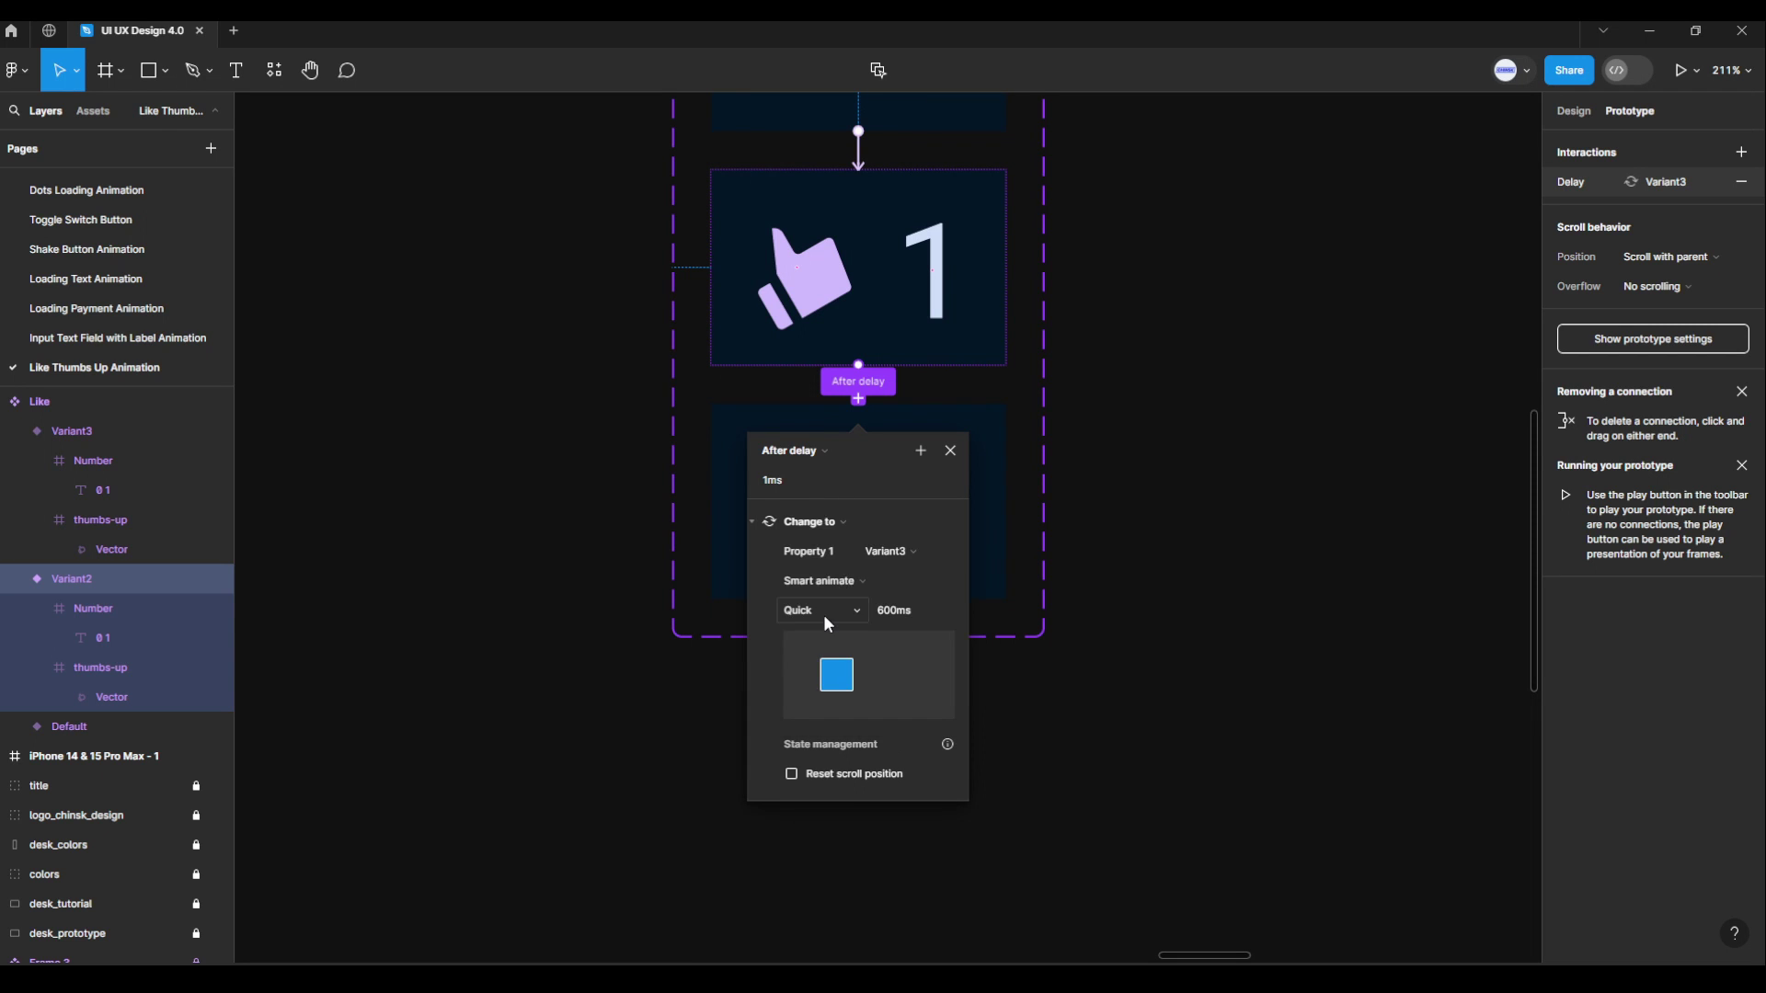
{"action": "left_click", "coordinate": [824, 615]}
{"action": "left_click", "coordinate": [828, 588]}
{"action": "left_click", "coordinate": [952, 450]}
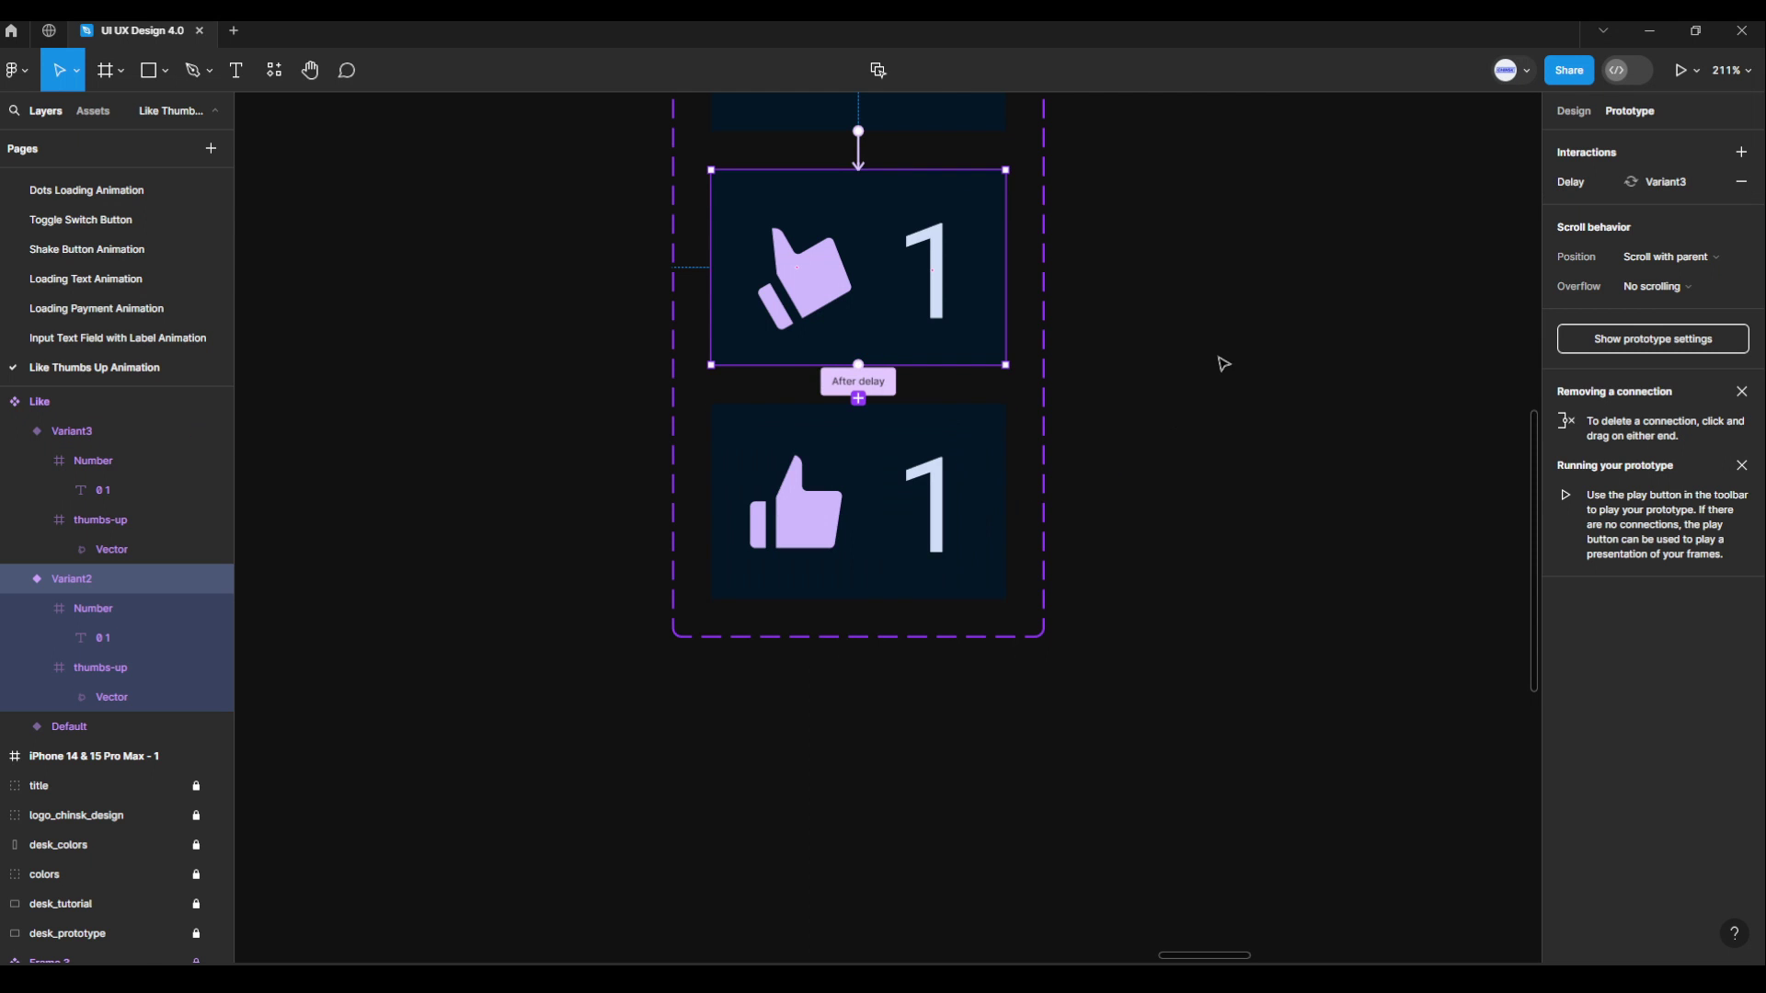
{"action": "left_click_drag", "start_coordinate": [1219, 368], "coordinate": [1167, 570]}
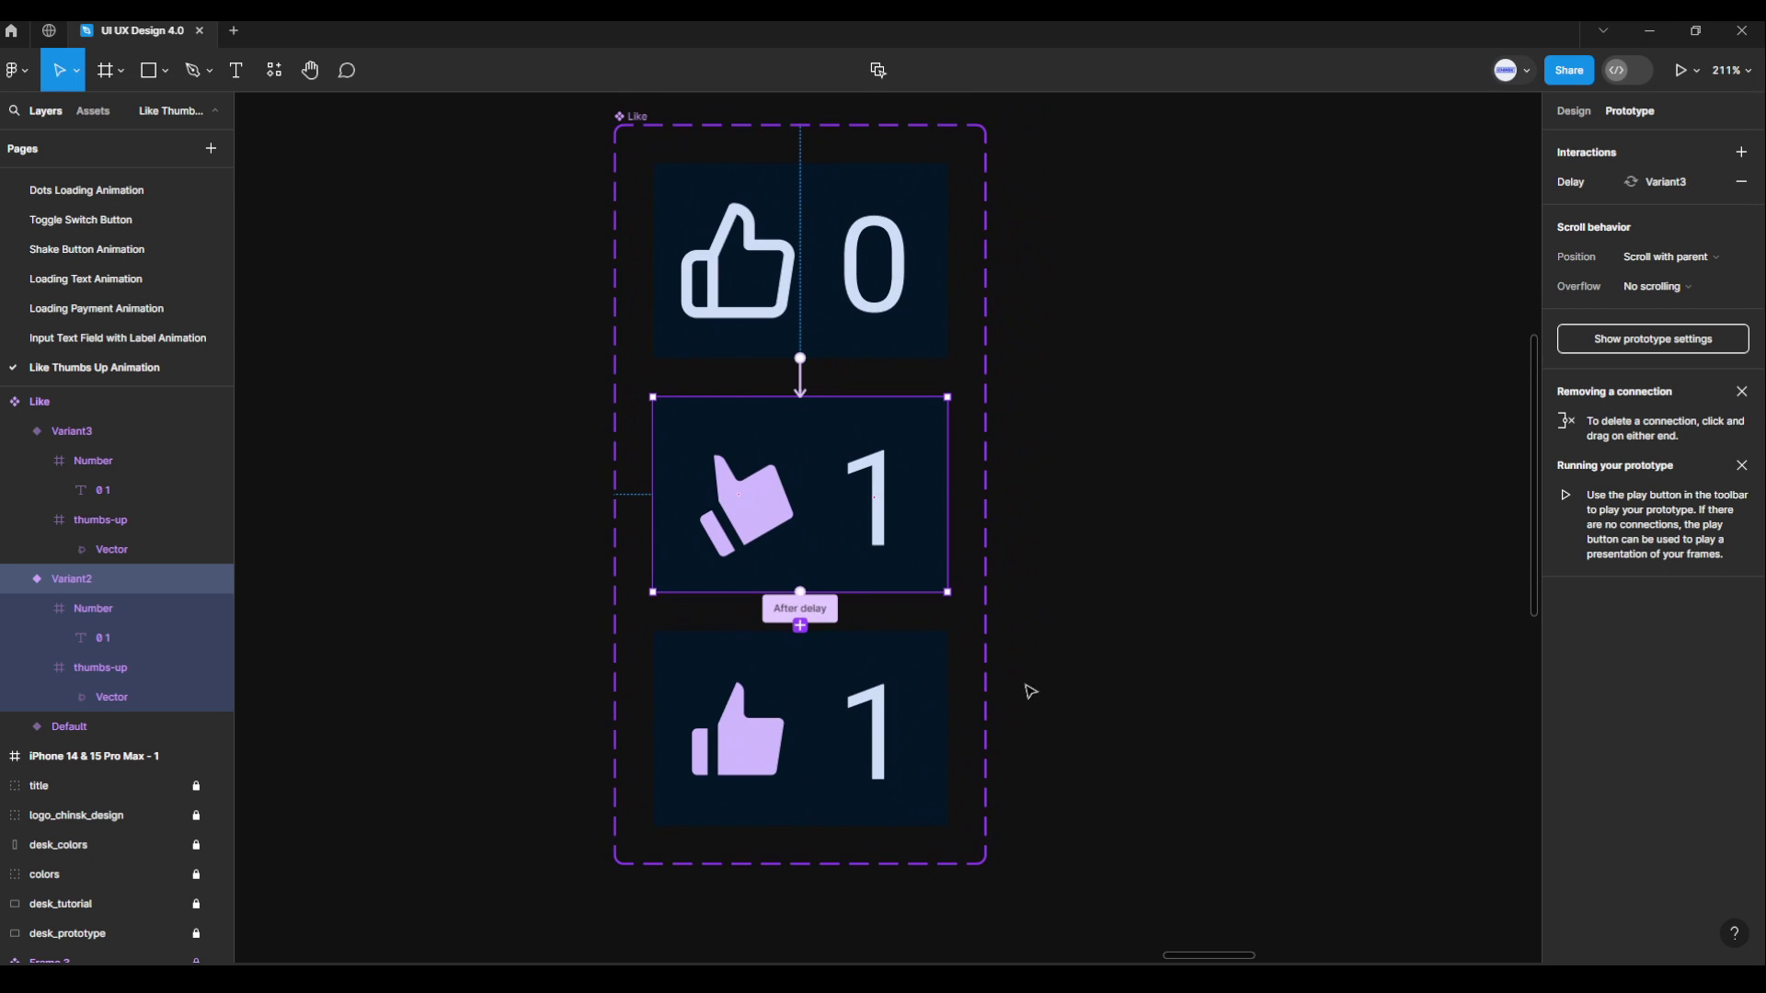
{"action": "left_click", "coordinate": [938, 670]}
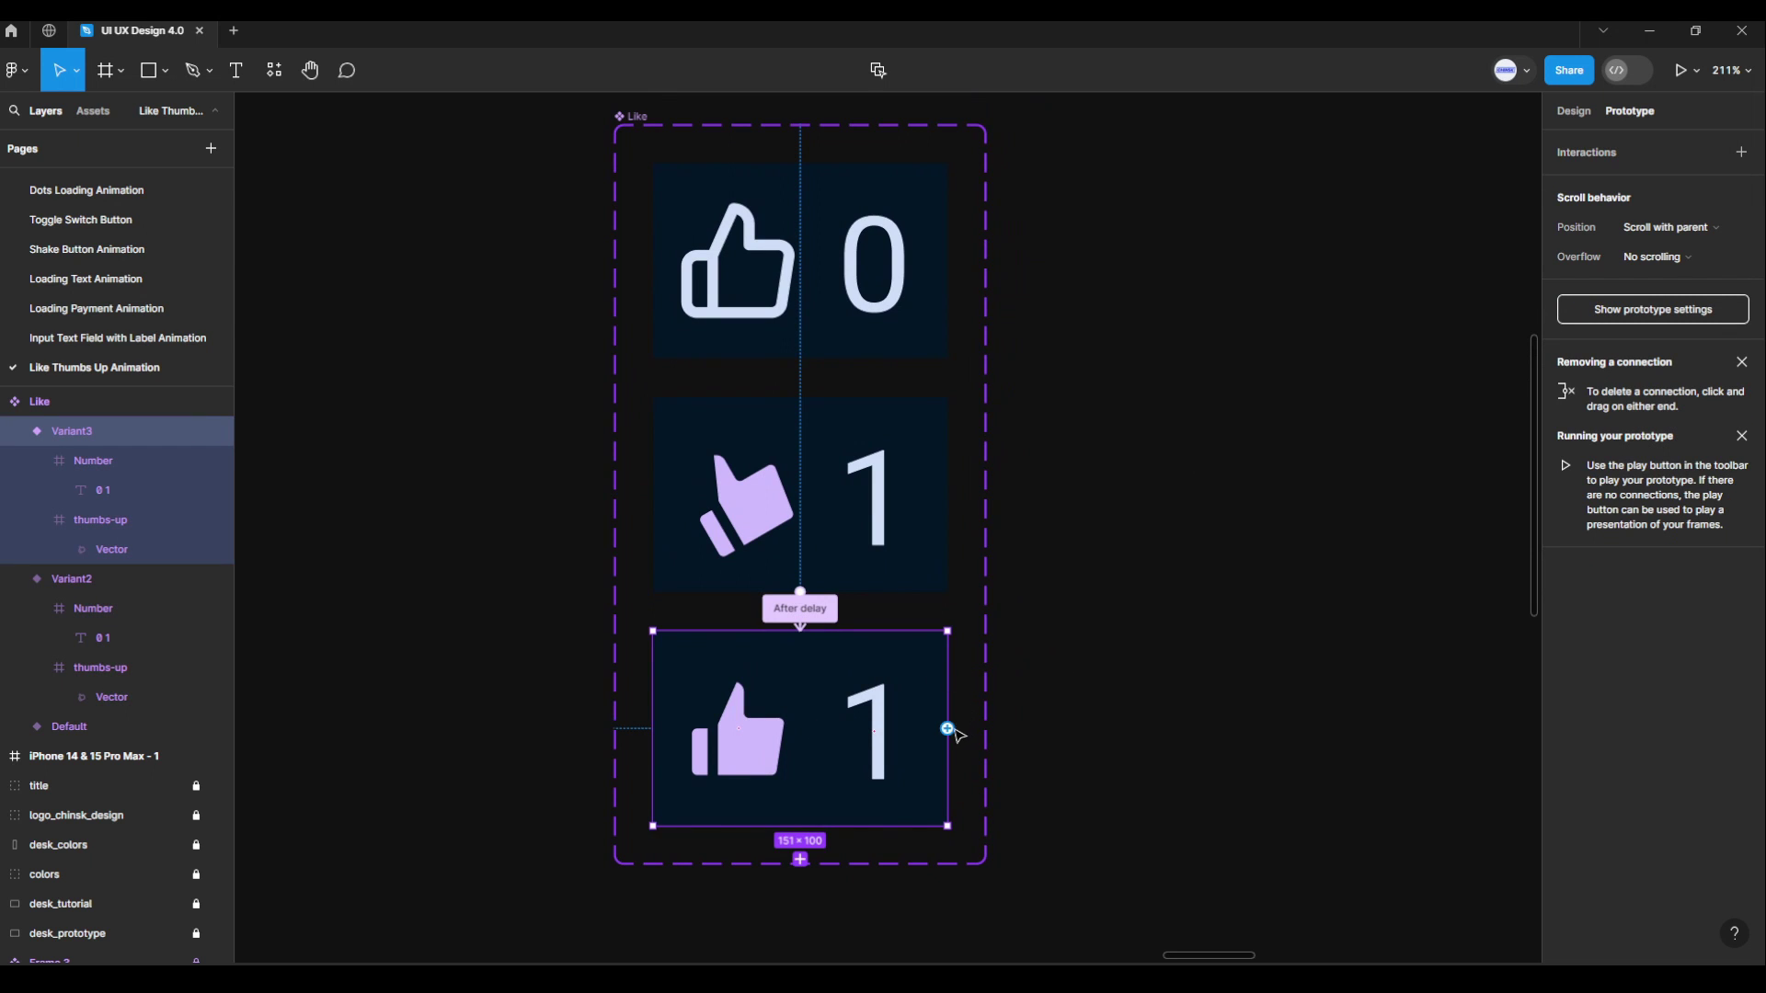
Link Variant3 back to Default on tap with an Instant transition.
{"action": "left_click_drag", "start_coordinate": [948, 728], "coordinate": [942, 286]}
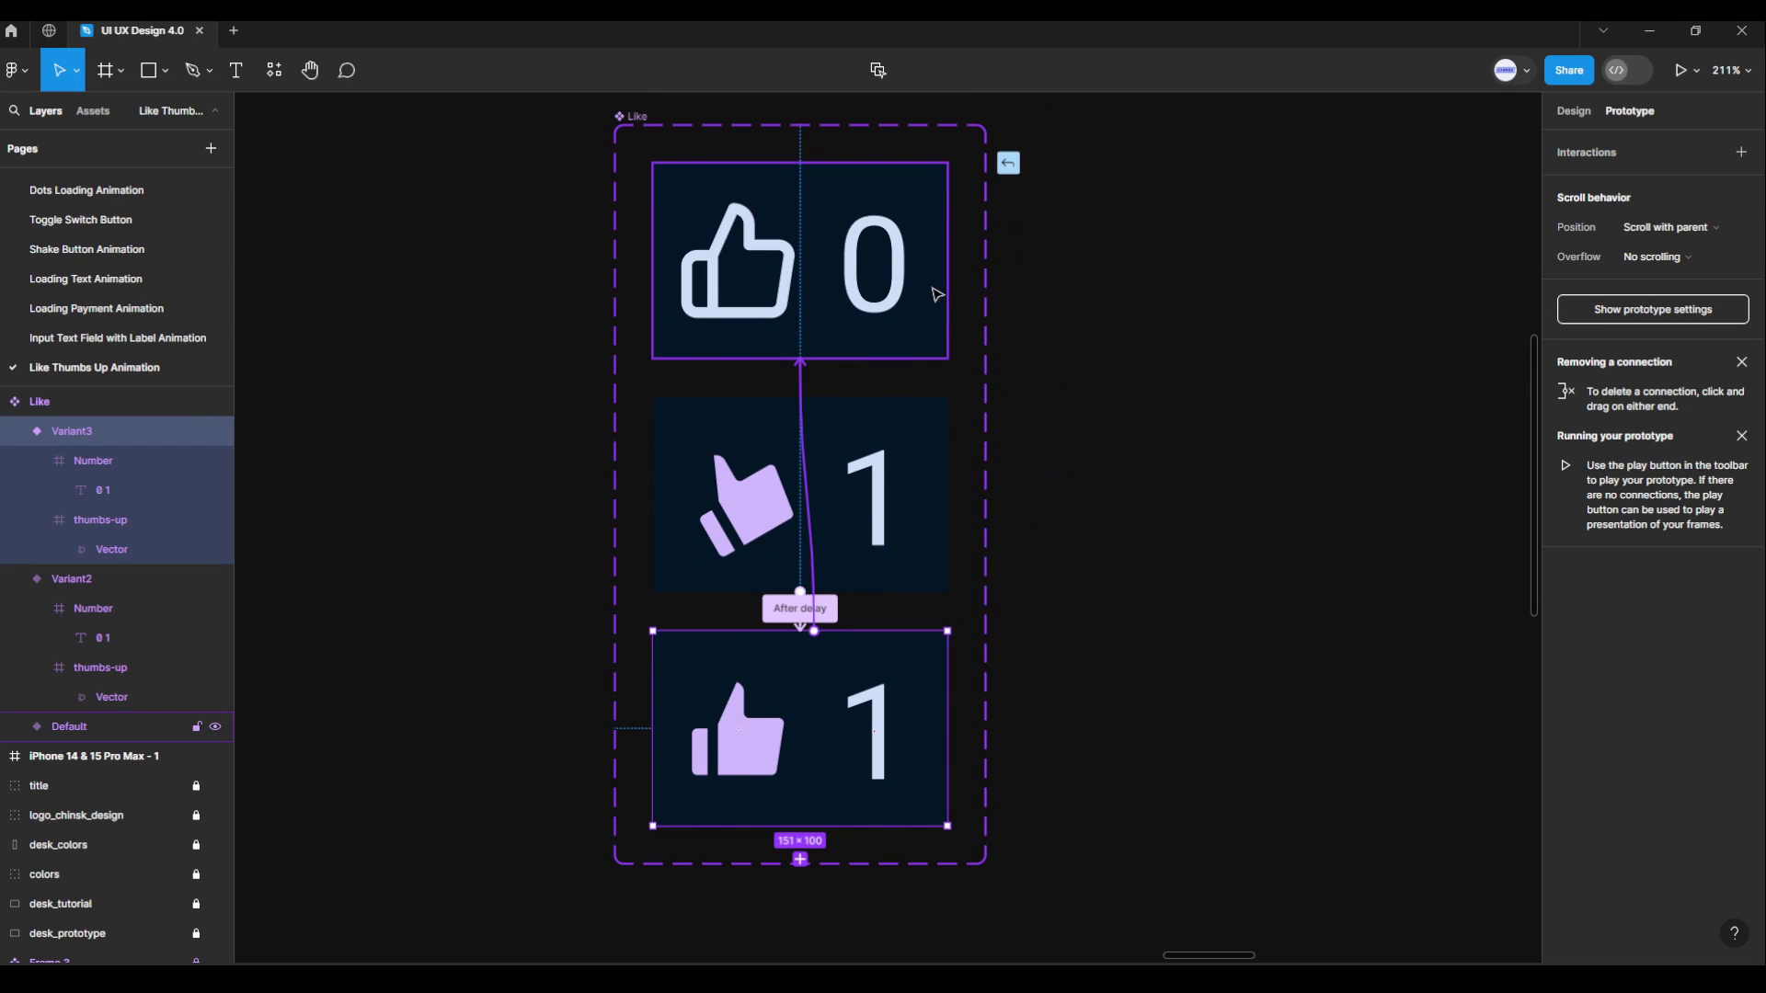
{"action": "left_click", "coordinate": [737, 403]}
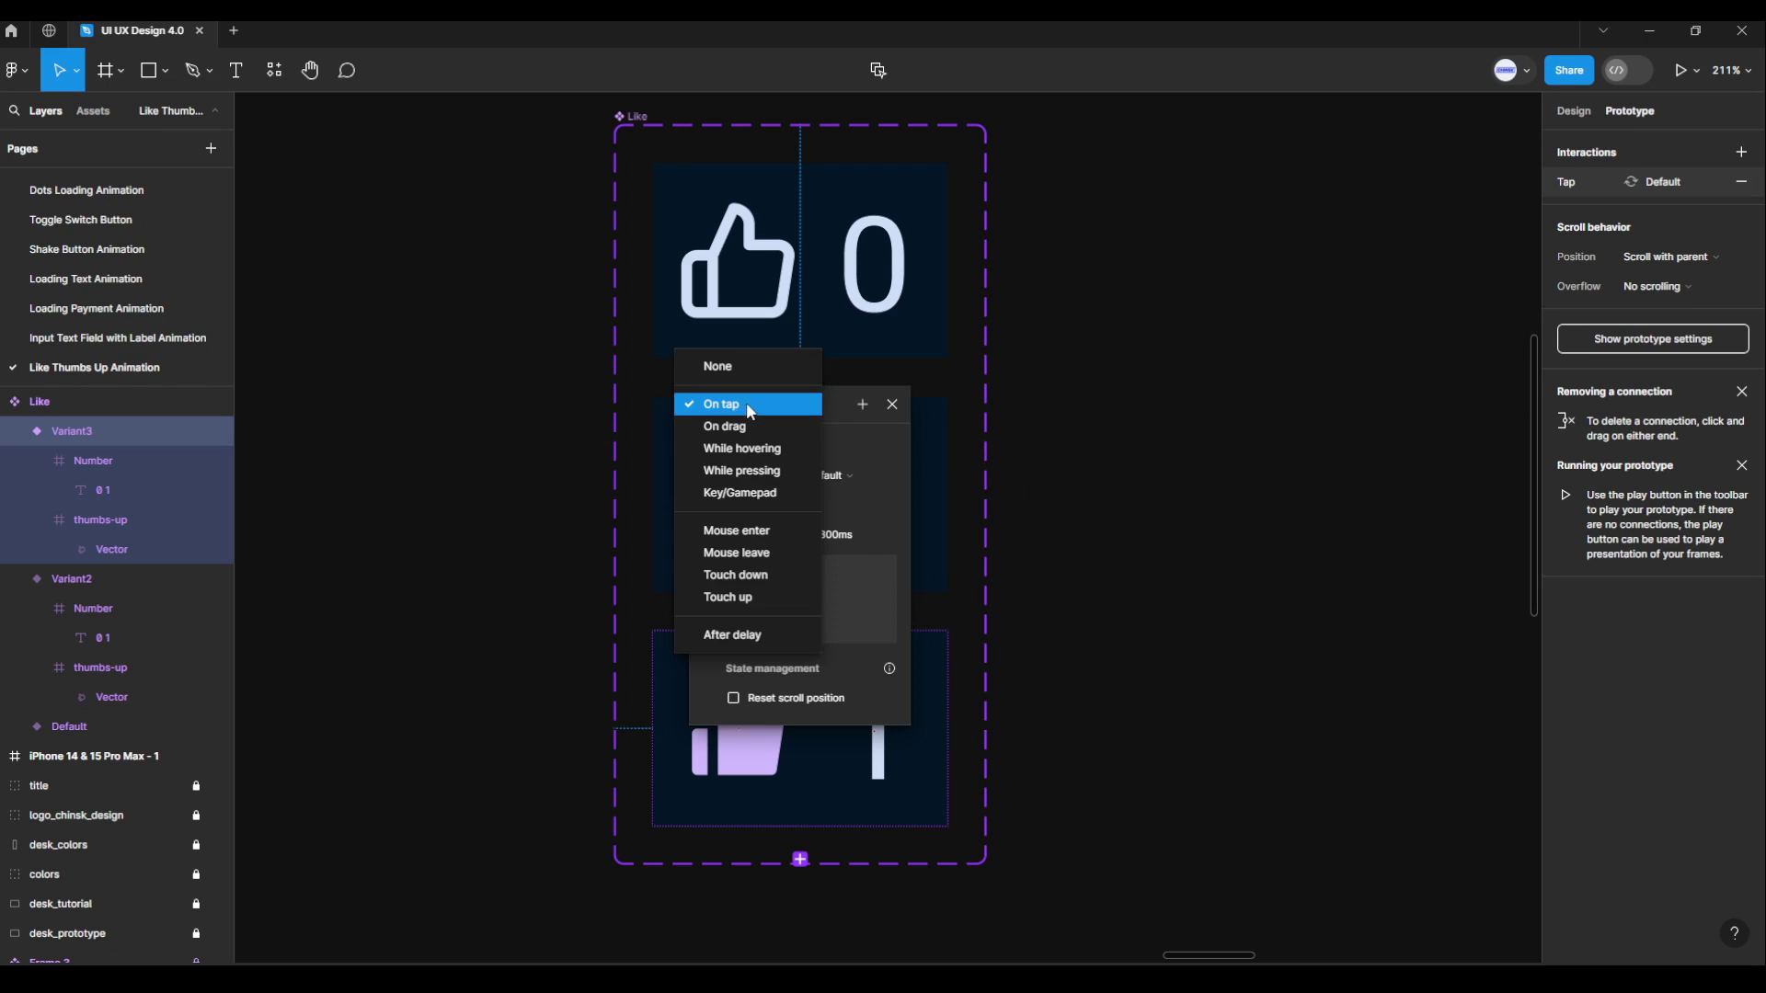
{"action": "left_click", "coordinate": [730, 412]}
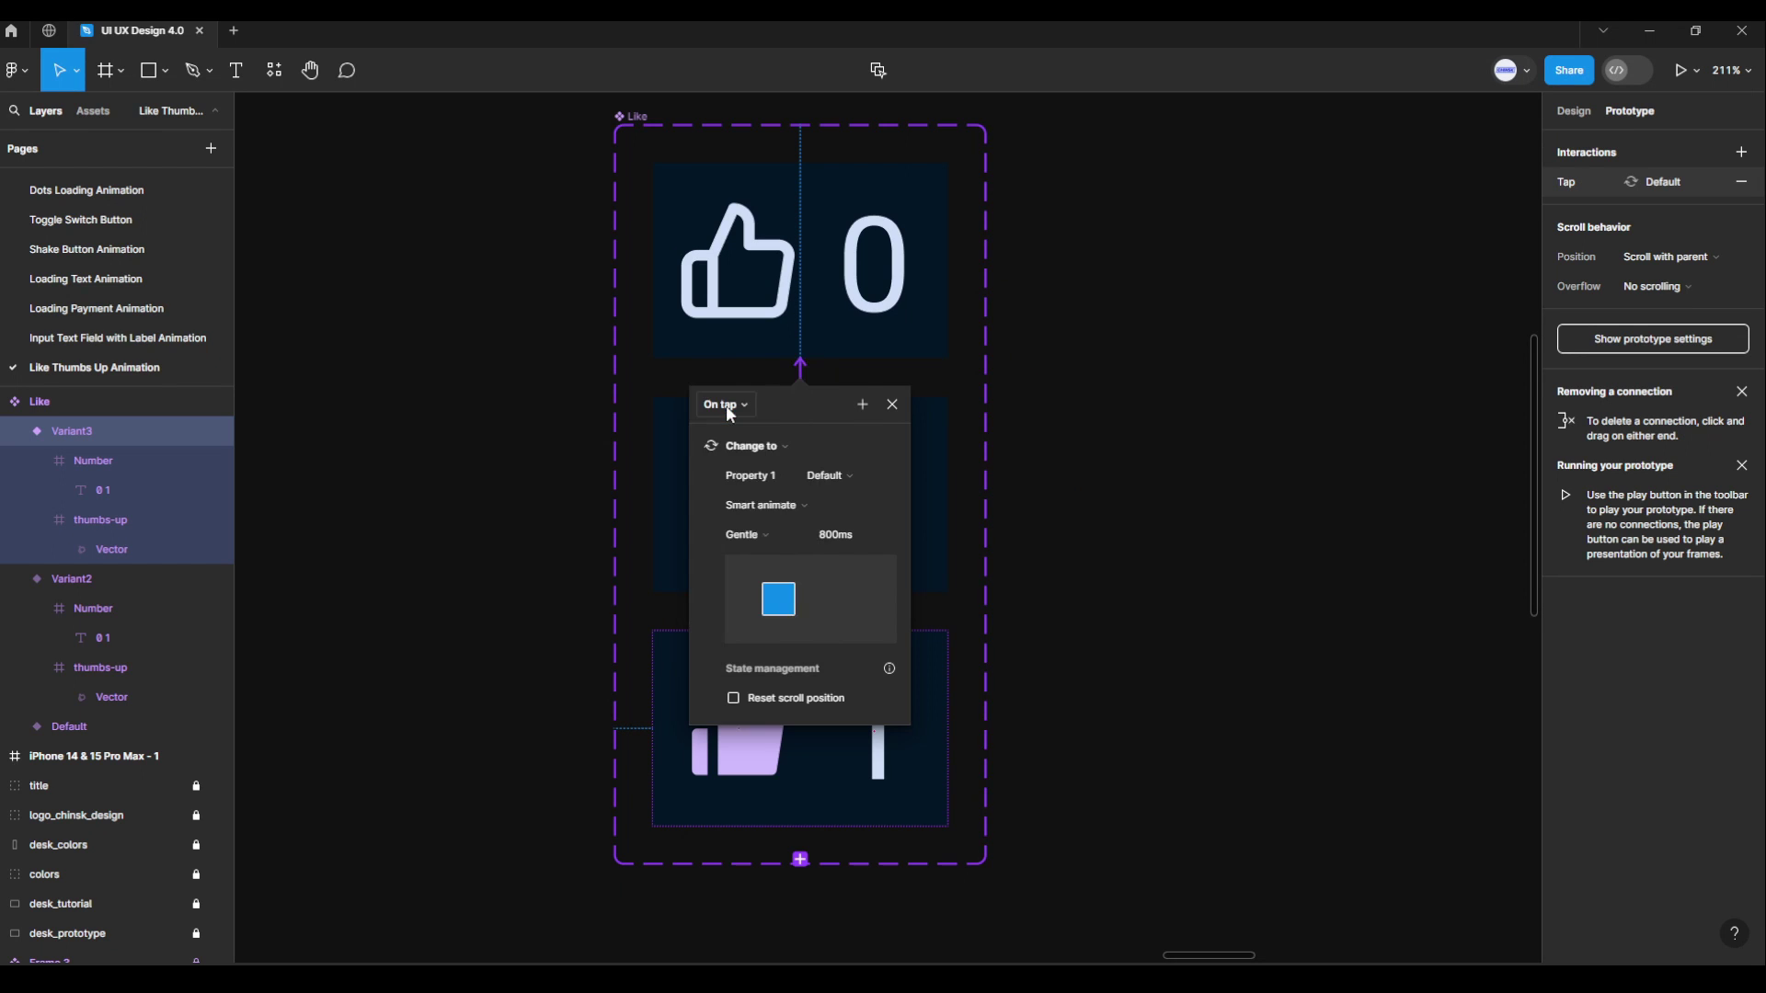
{"action": "left_click", "coordinate": [785, 505]}
{"action": "left_click", "coordinate": [780, 460]}
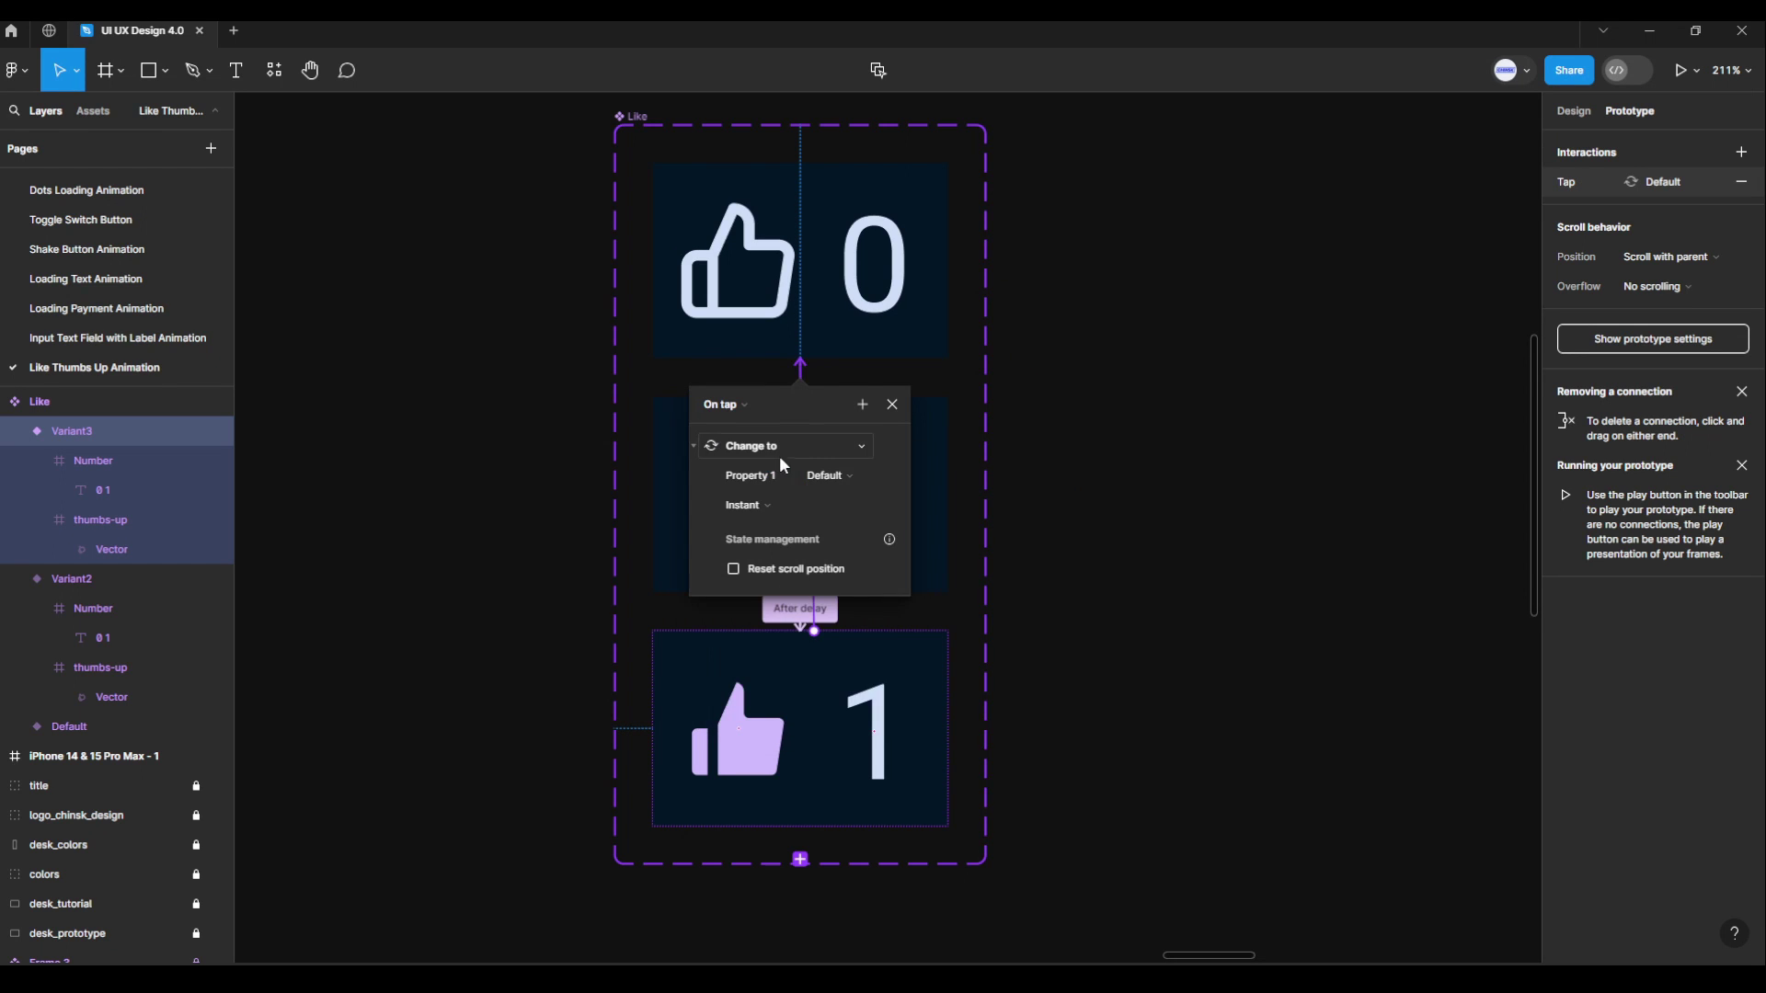
{"action": "left_click", "coordinate": [892, 406]}
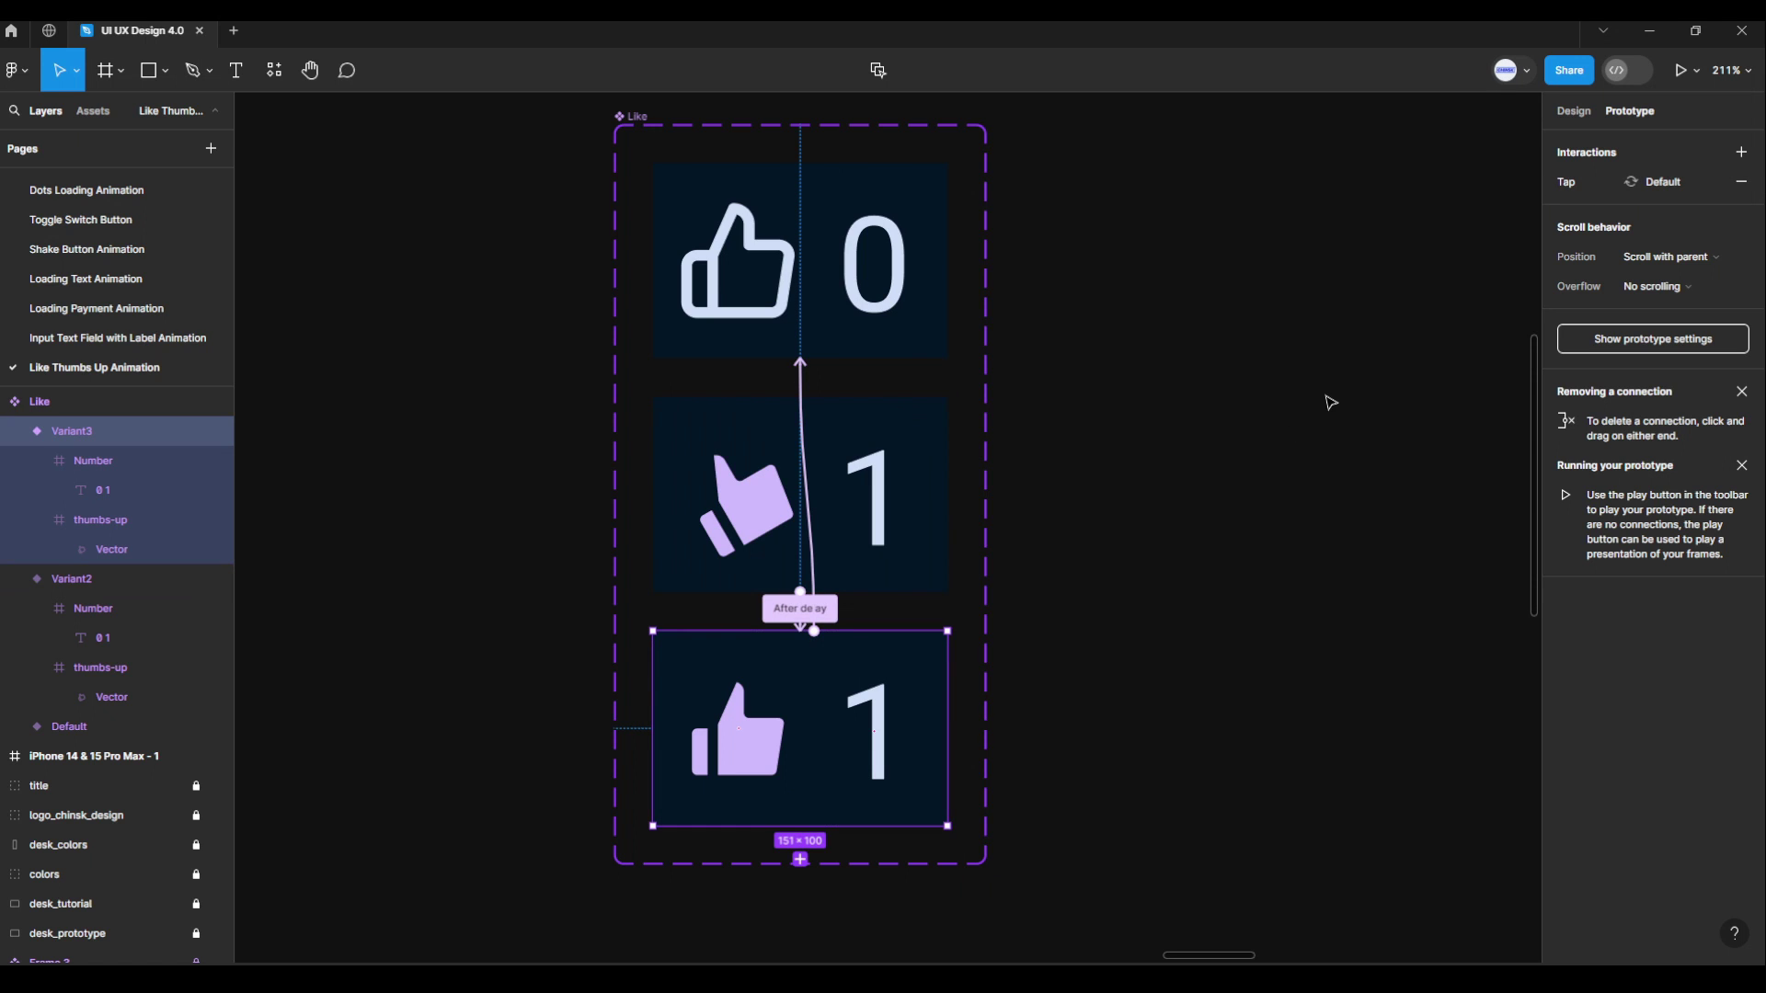
Return to Design mode and right-click the Default variant.
{"action": "left_click", "coordinate": [1569, 114]}
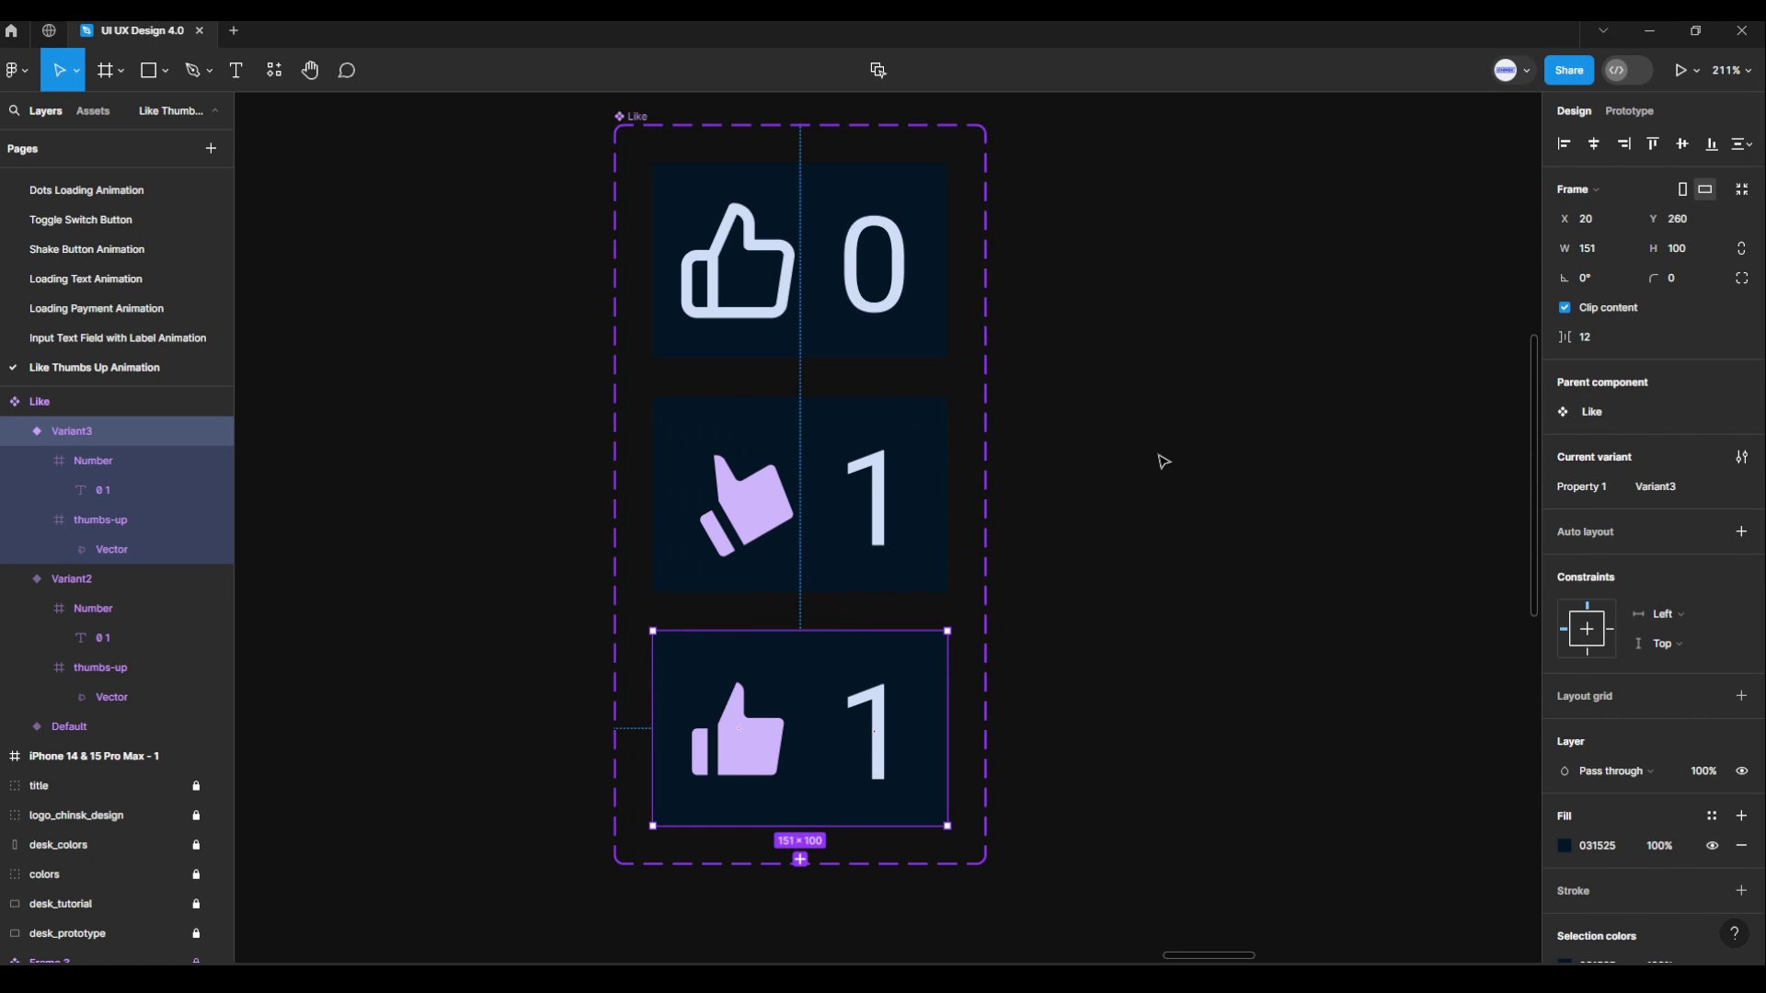
{"action": "left_click", "coordinate": [1095, 423]}
{"action": "left_click", "coordinate": [791, 203]}
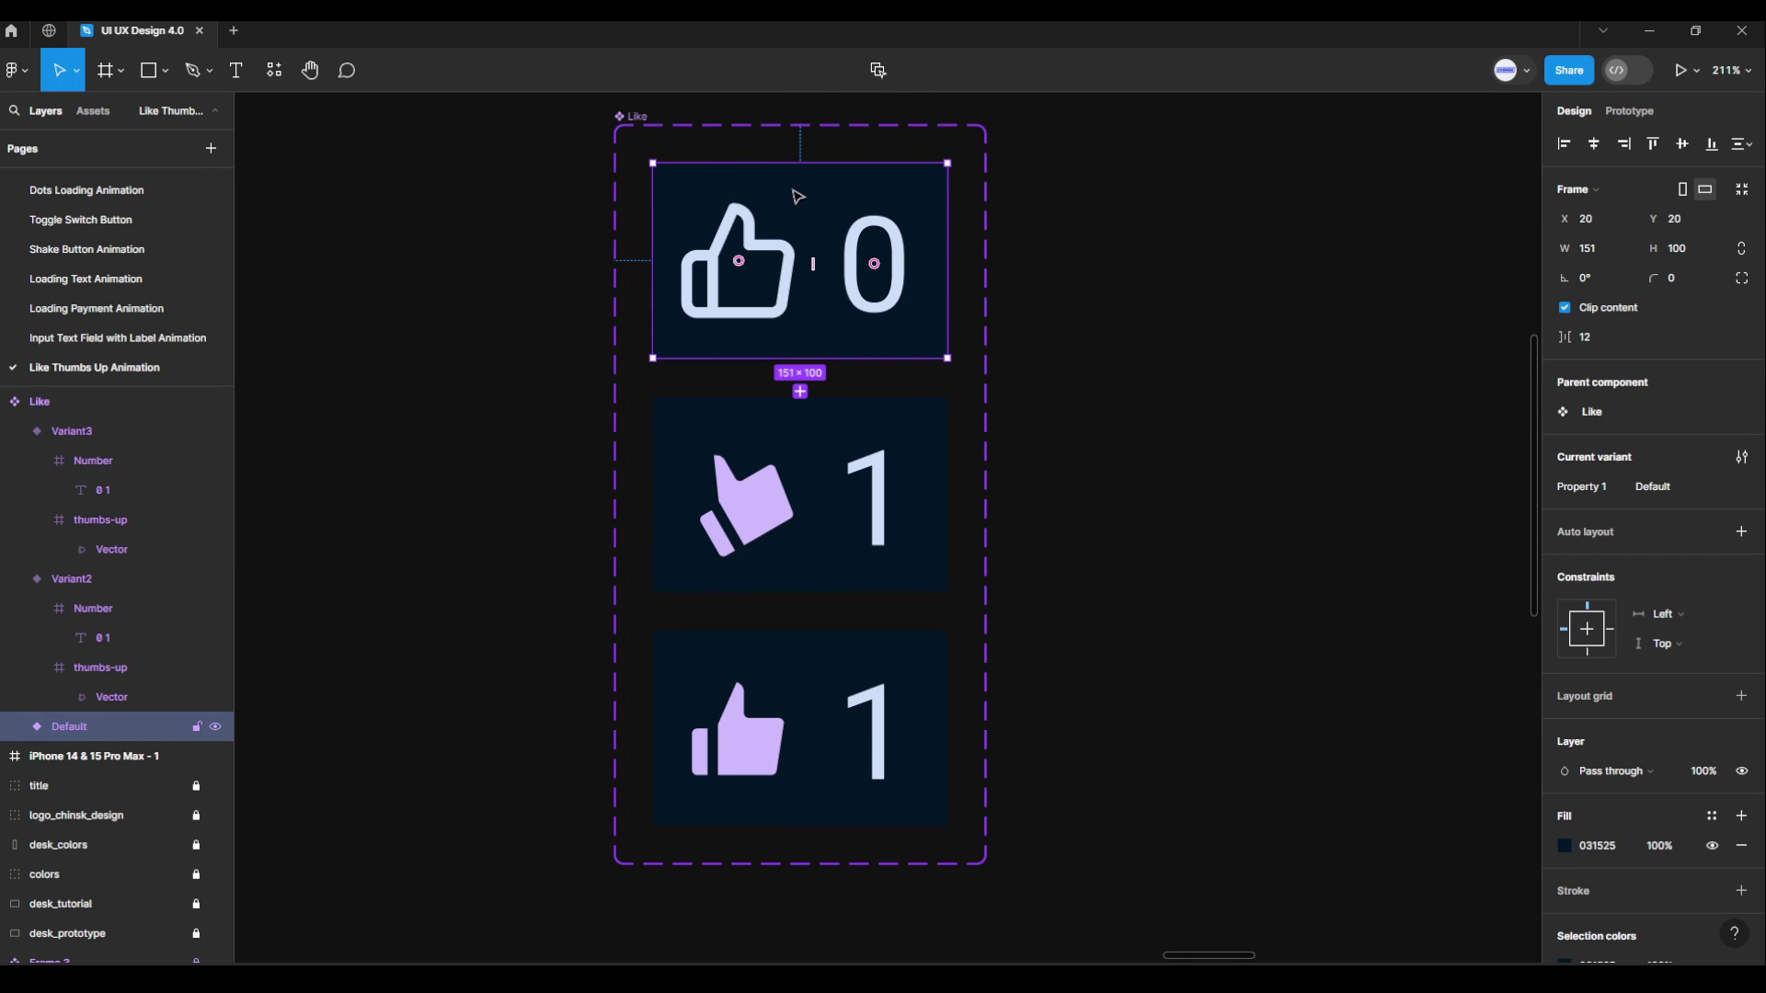
{"action": "right_click", "coordinate": [789, 186]}
Copy the Default Like variant into the iPhone 14 & 15 Pro Max frame.
{"action": "left_click", "coordinate": [818, 210]}
{"action": "scroll", "coordinate": [1254, 528], "scroll_direction": "down", "scroll_amount": 5}
{"action": "scroll", "coordinate": [962, 513], "scroll_direction": "right", "scroll_amount": 5}
{"action": "scroll", "coordinate": [782, 461], "scroll_direction": "right", "scroll_amount": 4}
{"action": "scroll", "coordinate": [1312, 552], "scroll_direction": "down", "scroll_amount": 5}
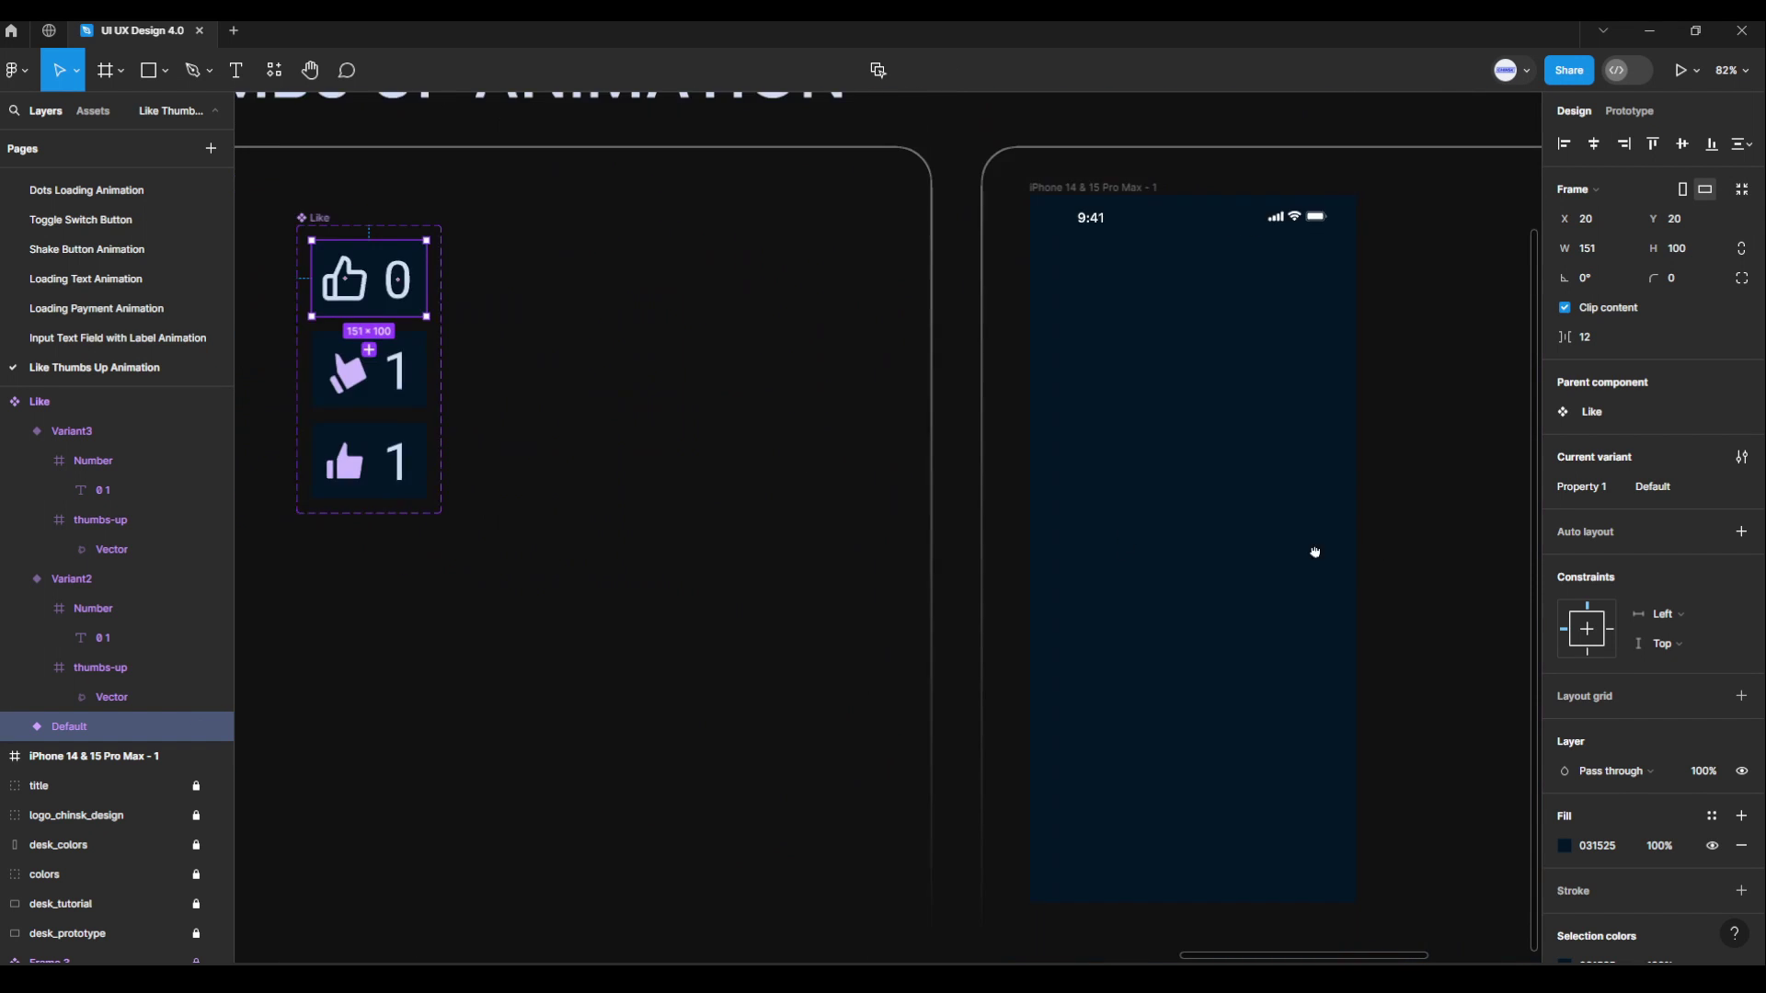
{"action": "scroll", "coordinate": [1053, 524], "scroll_direction": "up", "scroll_amount": 5}
{"action": "left_click_drag", "start_coordinate": [1113, 497], "coordinate": [1205, 514]}
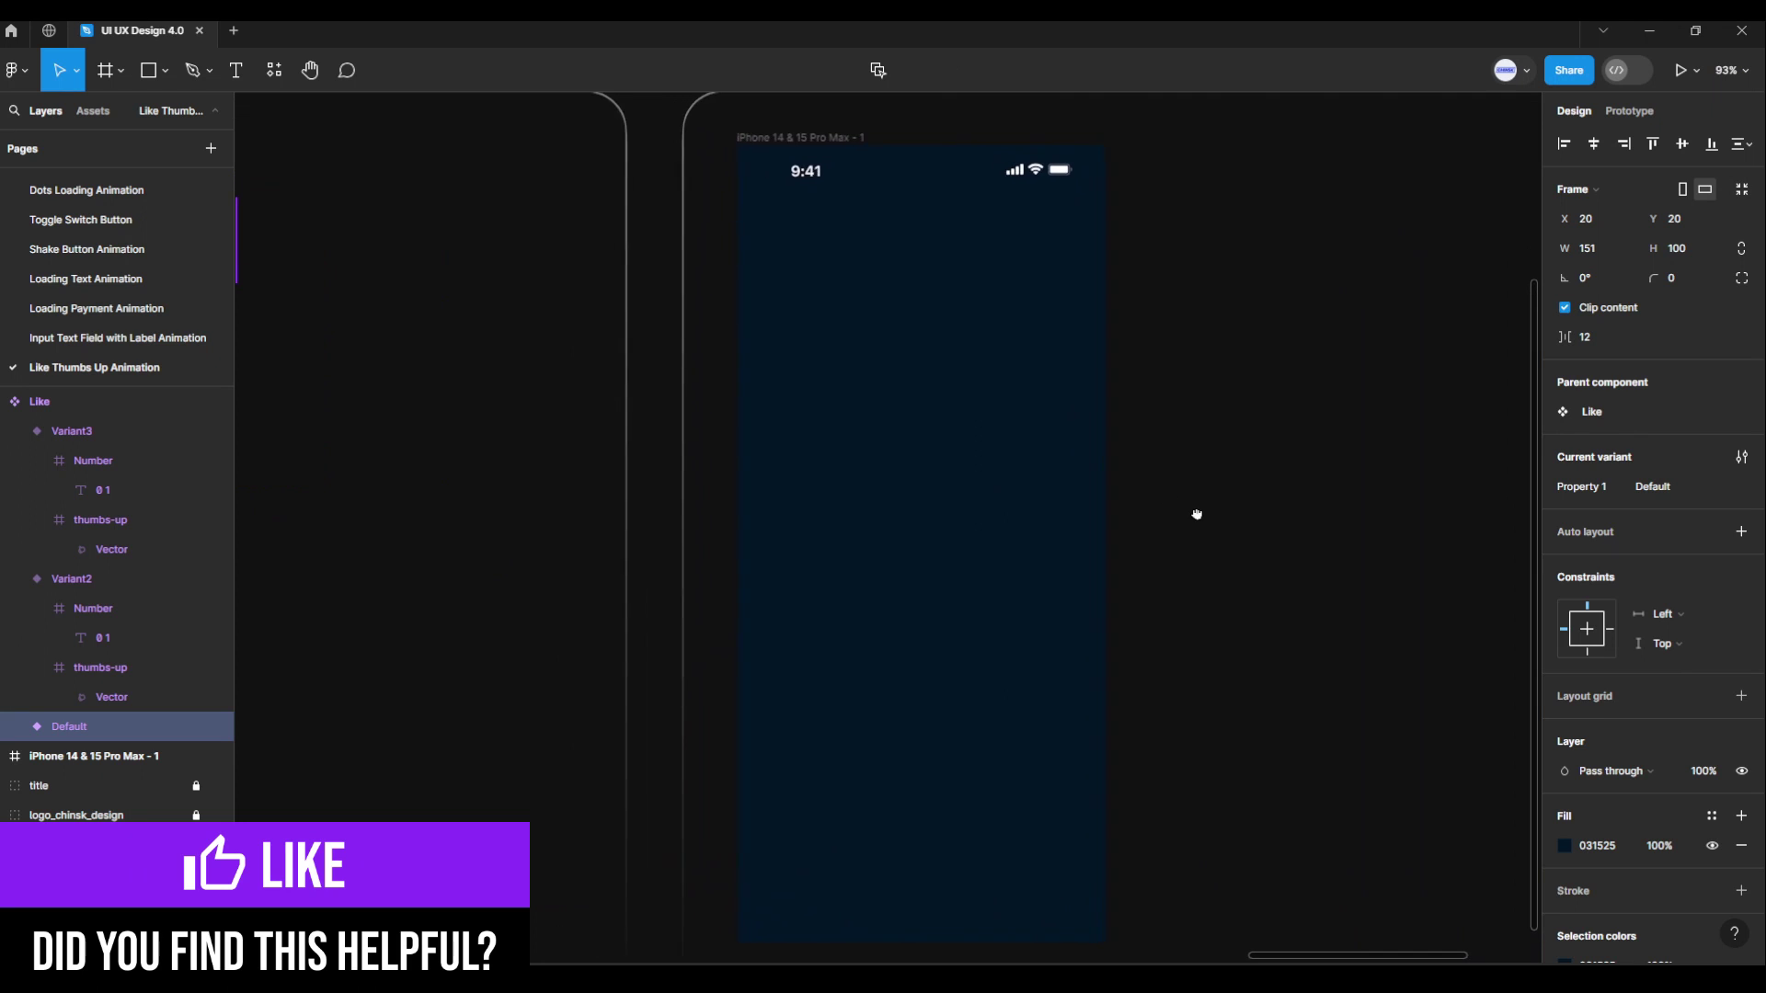
{"action": "left_click", "coordinate": [844, 138]}
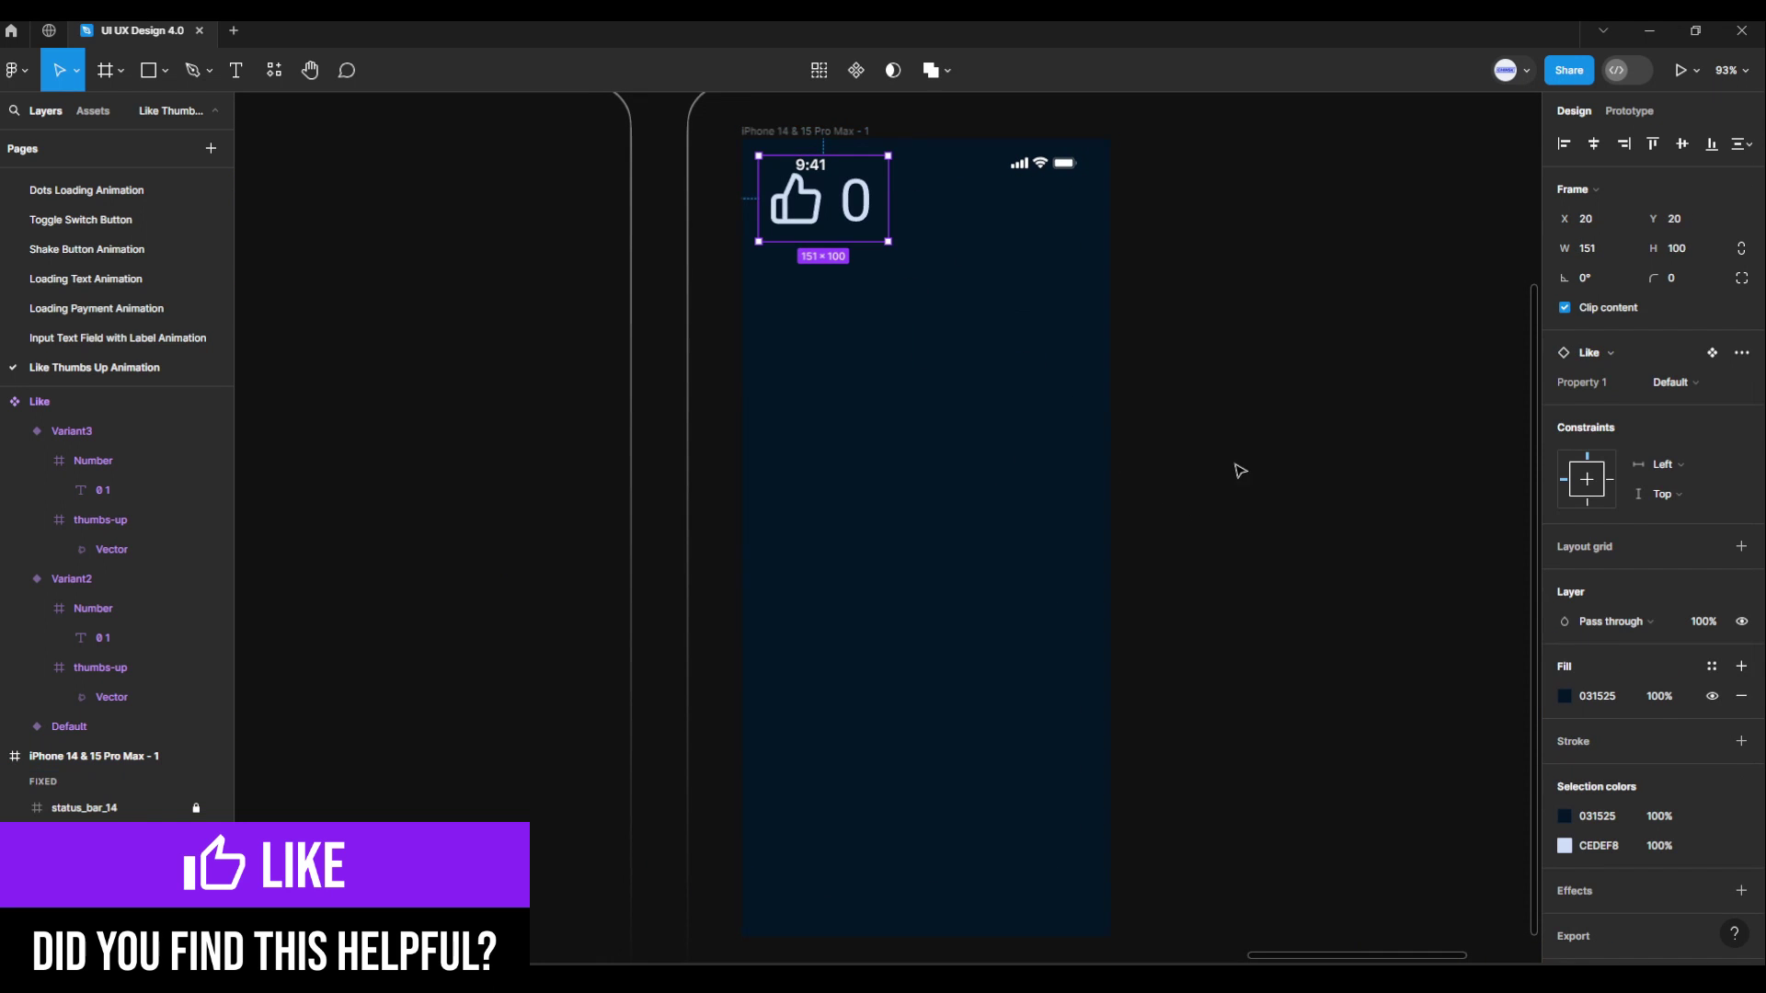
Align the Like instance to the frame's horizontal and vertical centres.
{"action": "mouse_move", "coordinate": [1577, 189]}
{"action": "left_click", "coordinate": [1594, 144]}
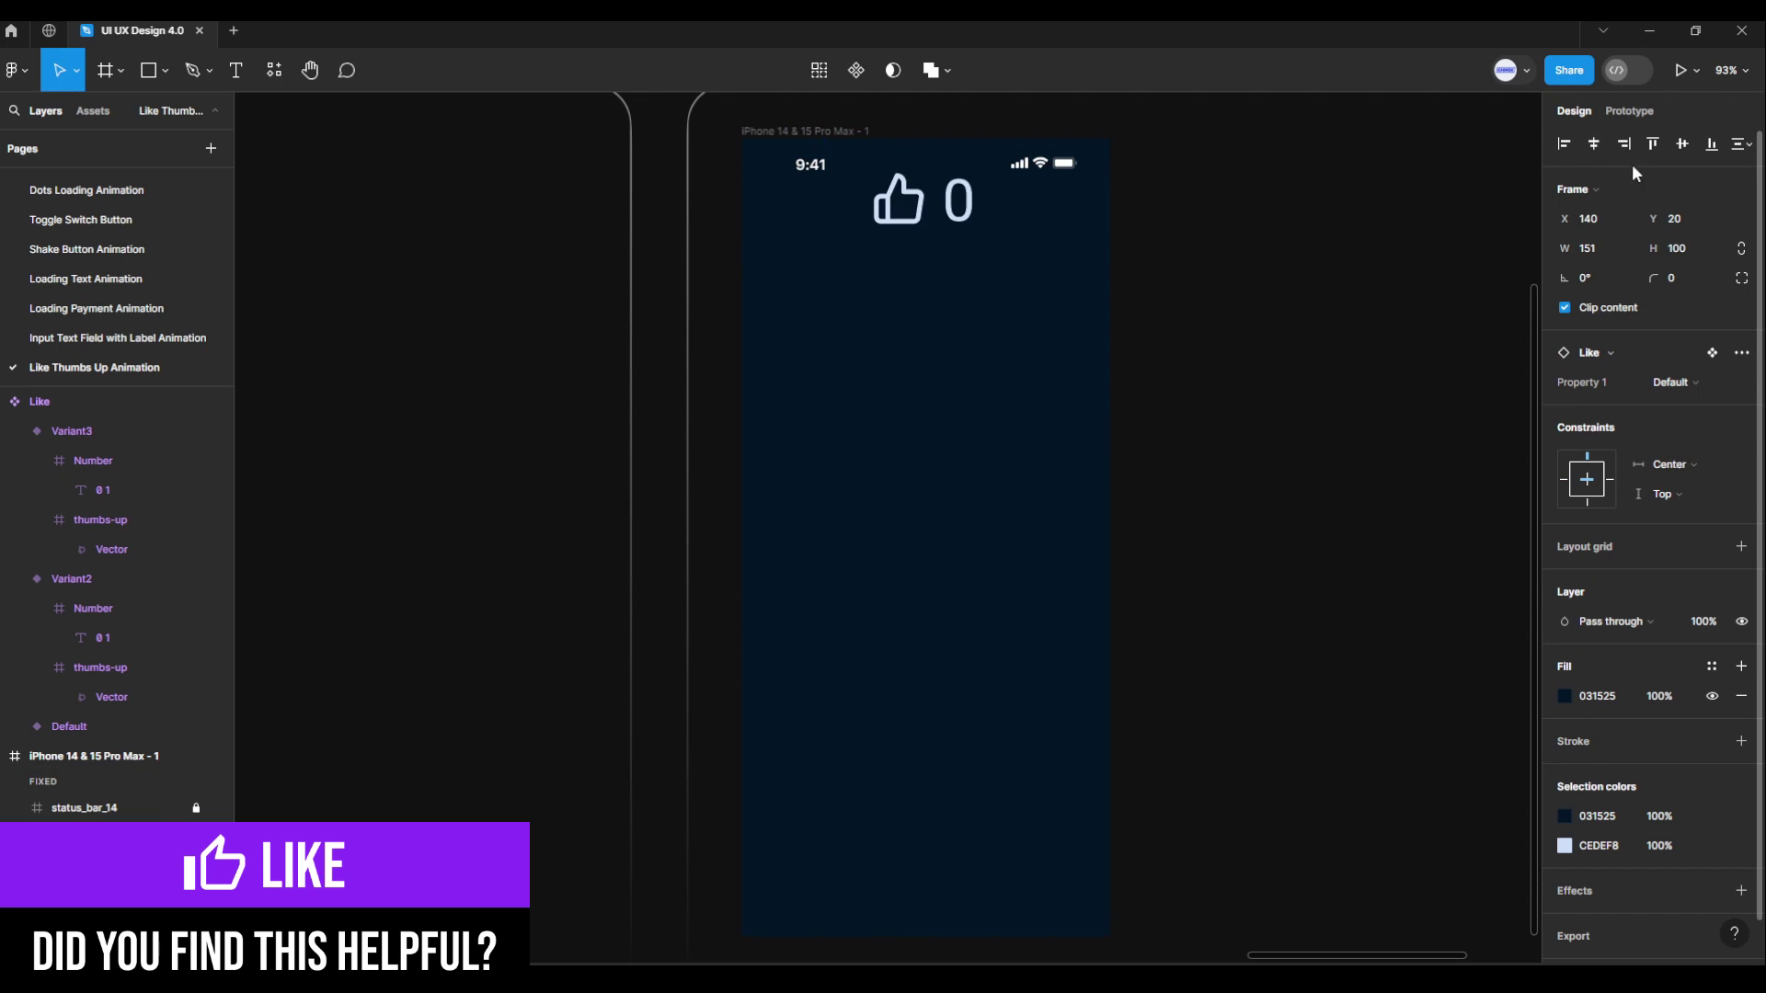
{"action": "left_click", "coordinate": [1678, 145]}
{"action": "left_click", "coordinate": [1251, 582]}
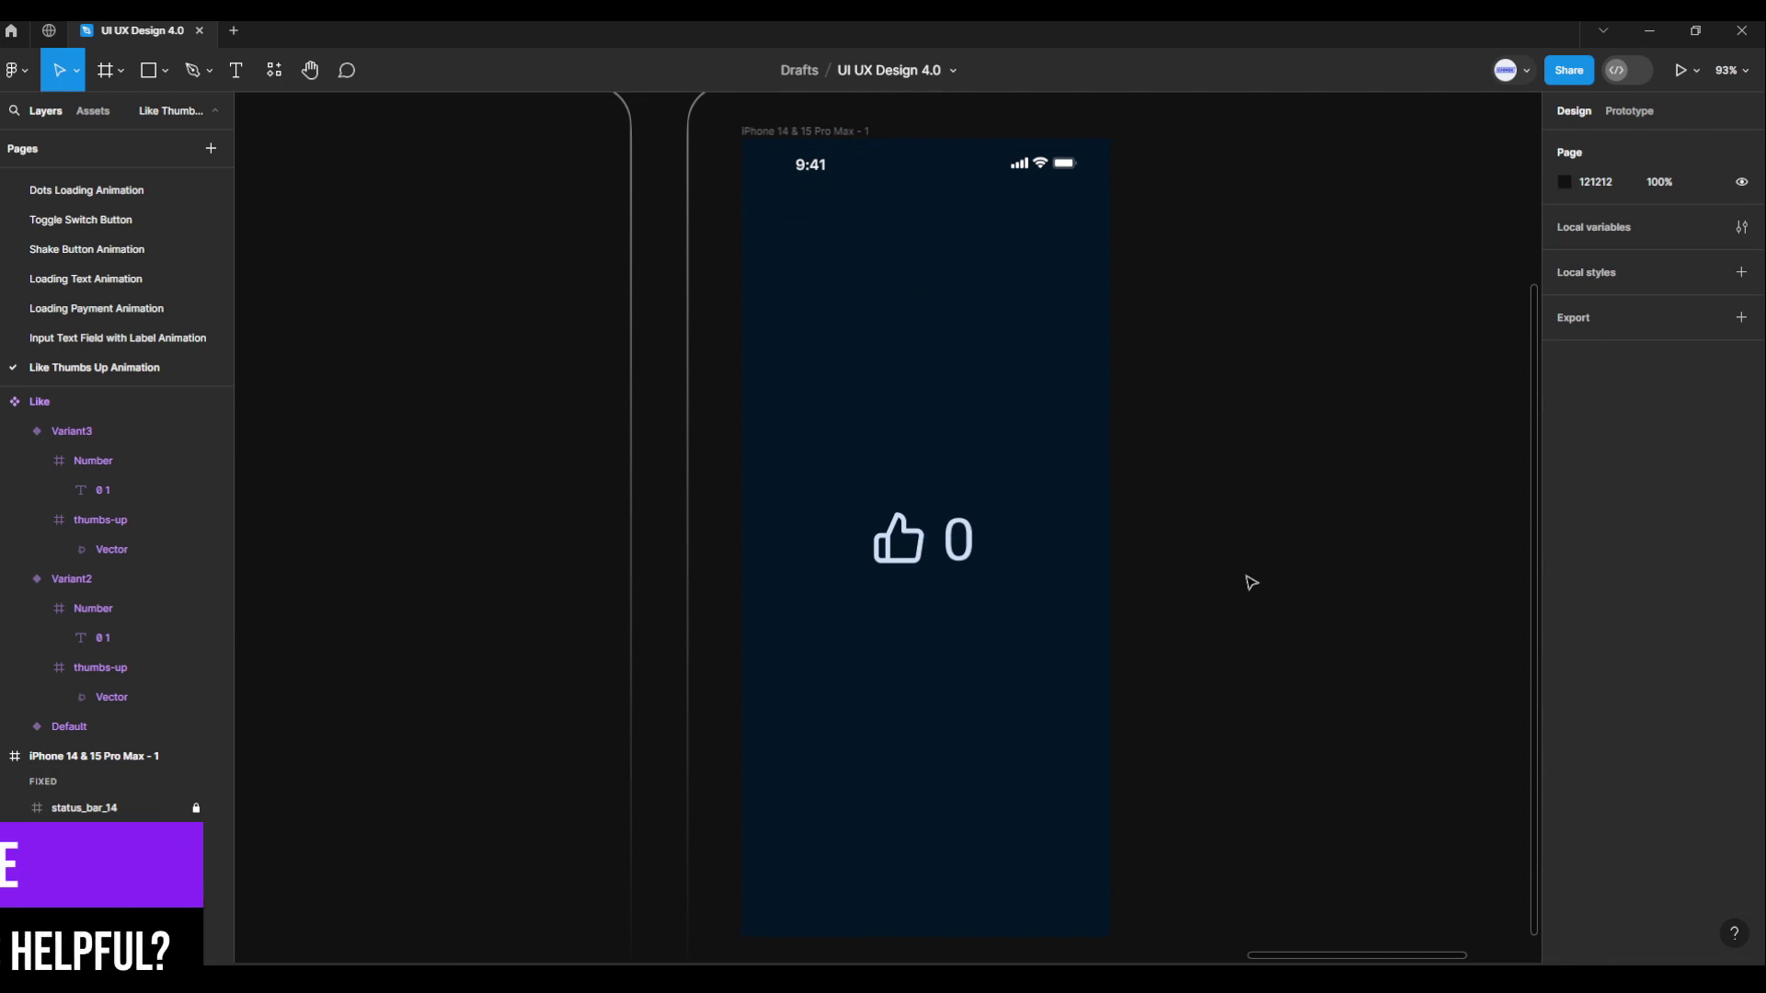
{"action": "left_click", "coordinate": [855, 131]}
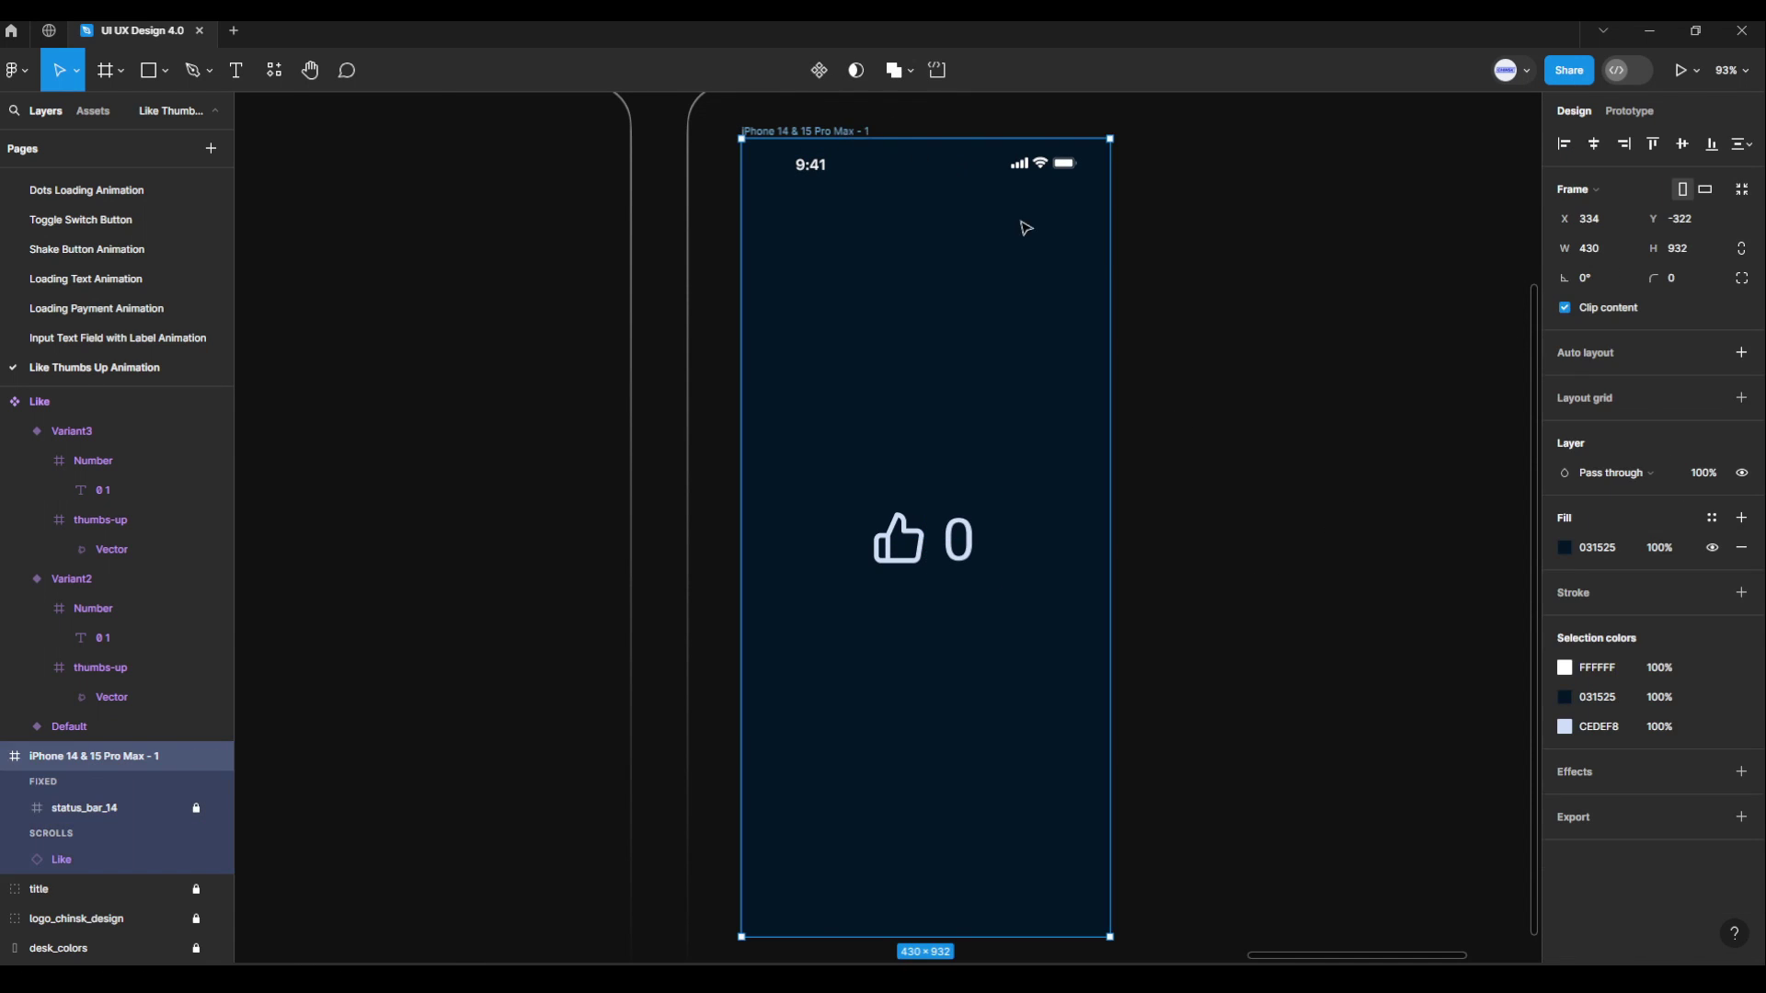
Present the iPhone frame and tap the like button three times to test the animation.
{"action": "left_click", "coordinate": [1680, 73]}
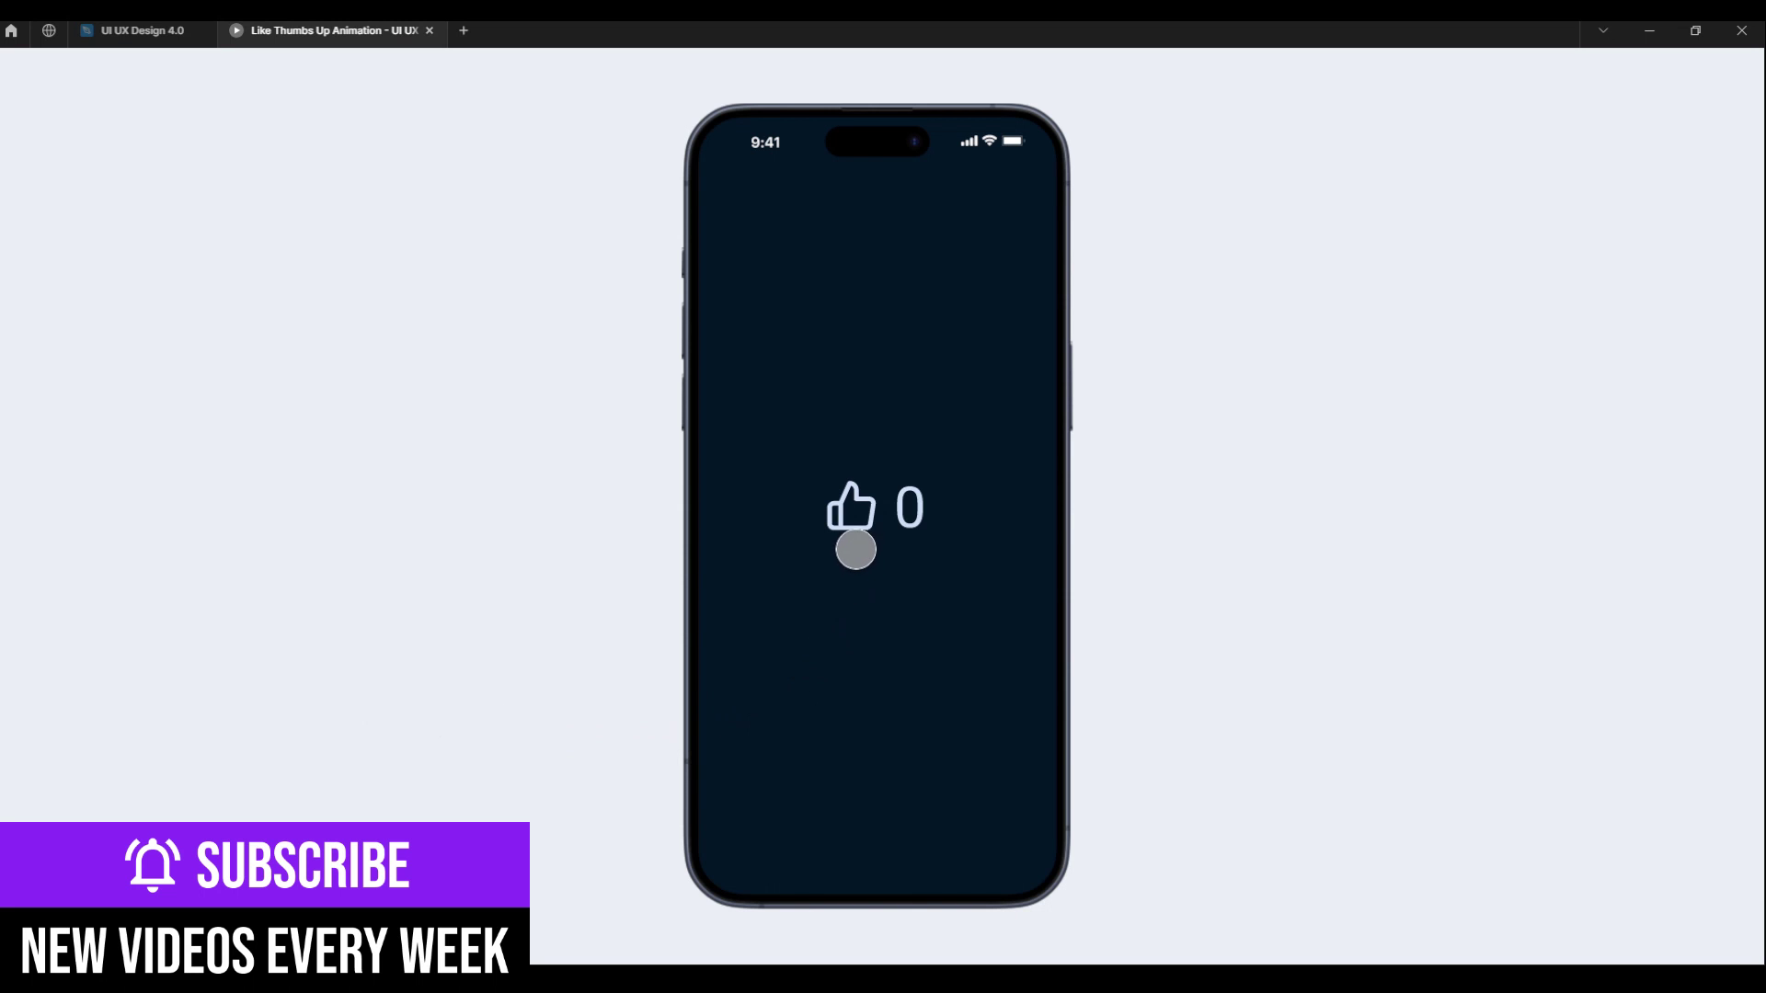
{"action": "left_click", "coordinate": [858, 532]}
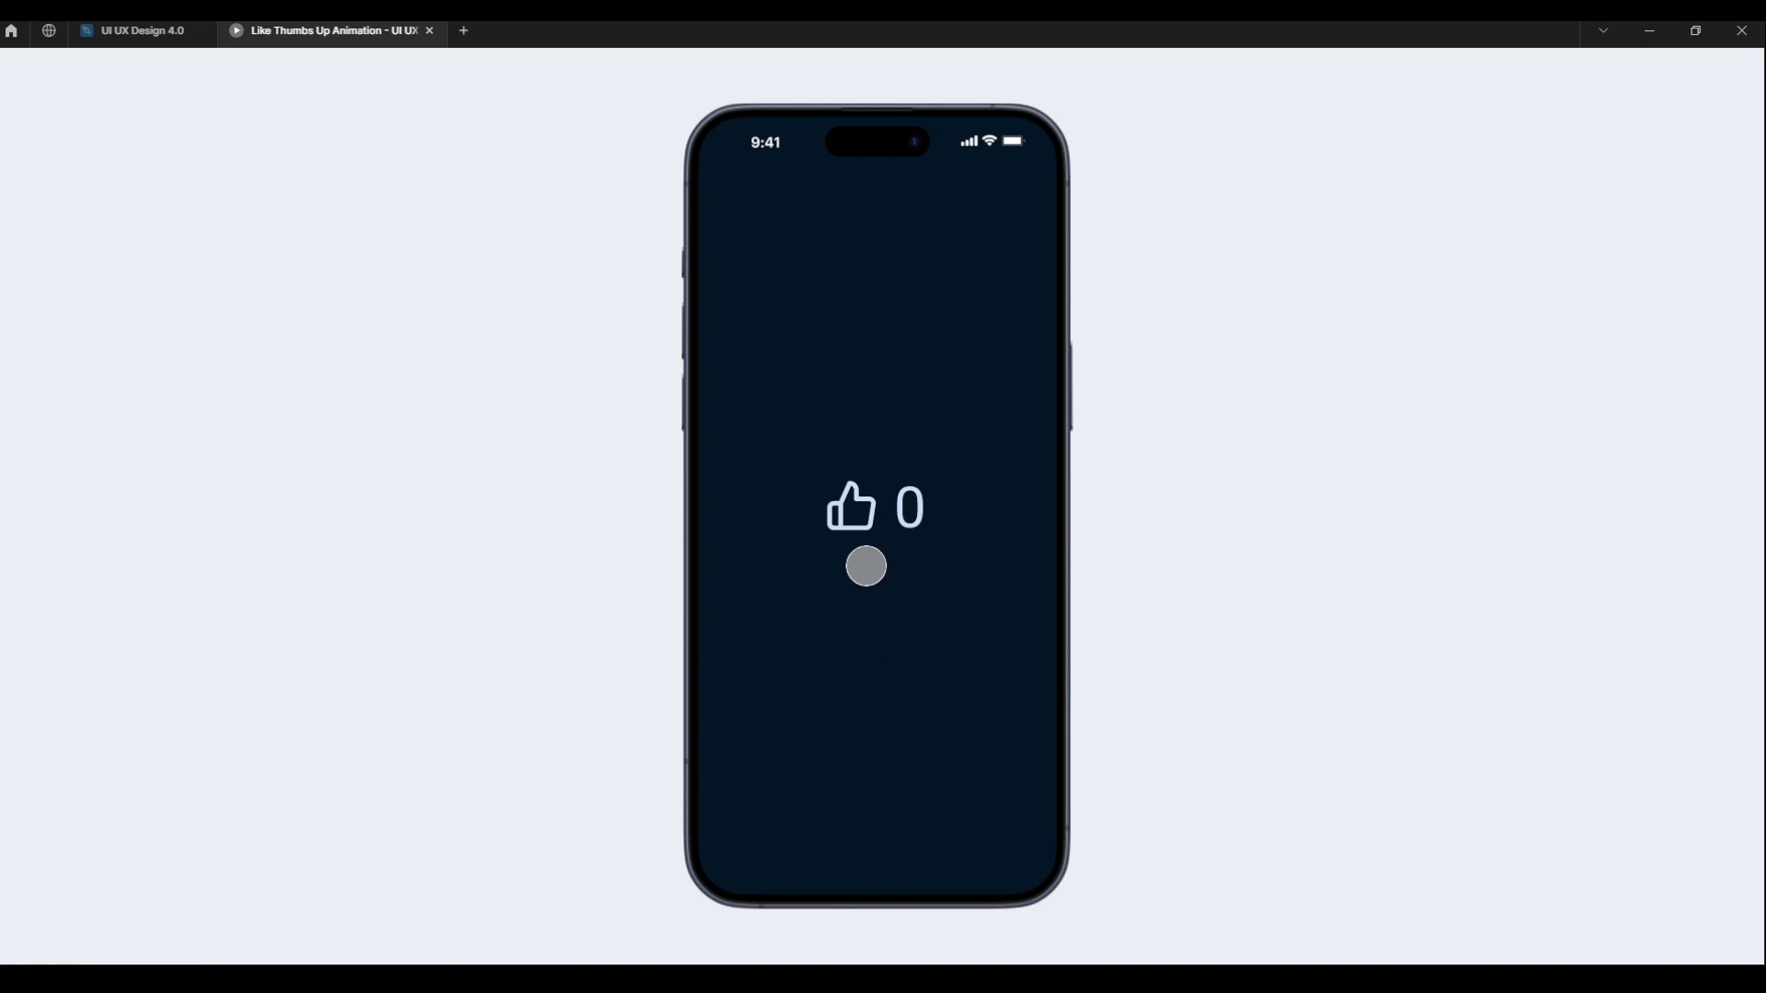
{"action": "left_click", "coordinate": [854, 509]}
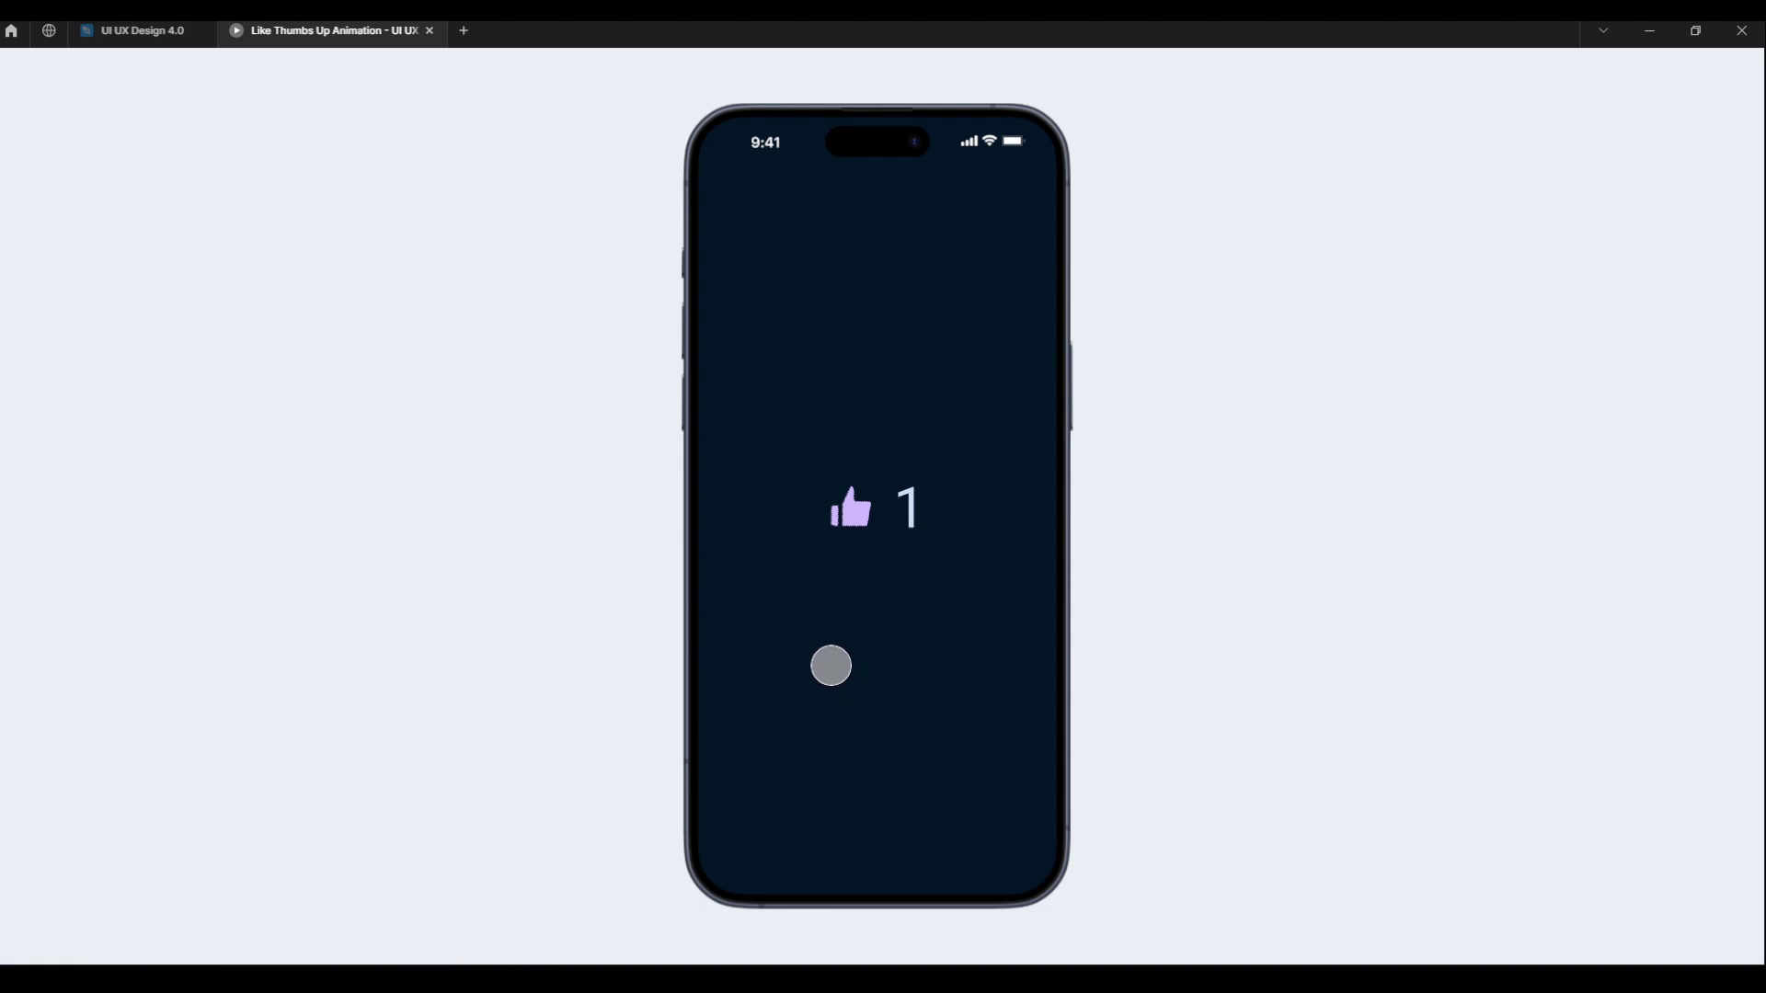
{"action": "left_click", "coordinate": [858, 522]}
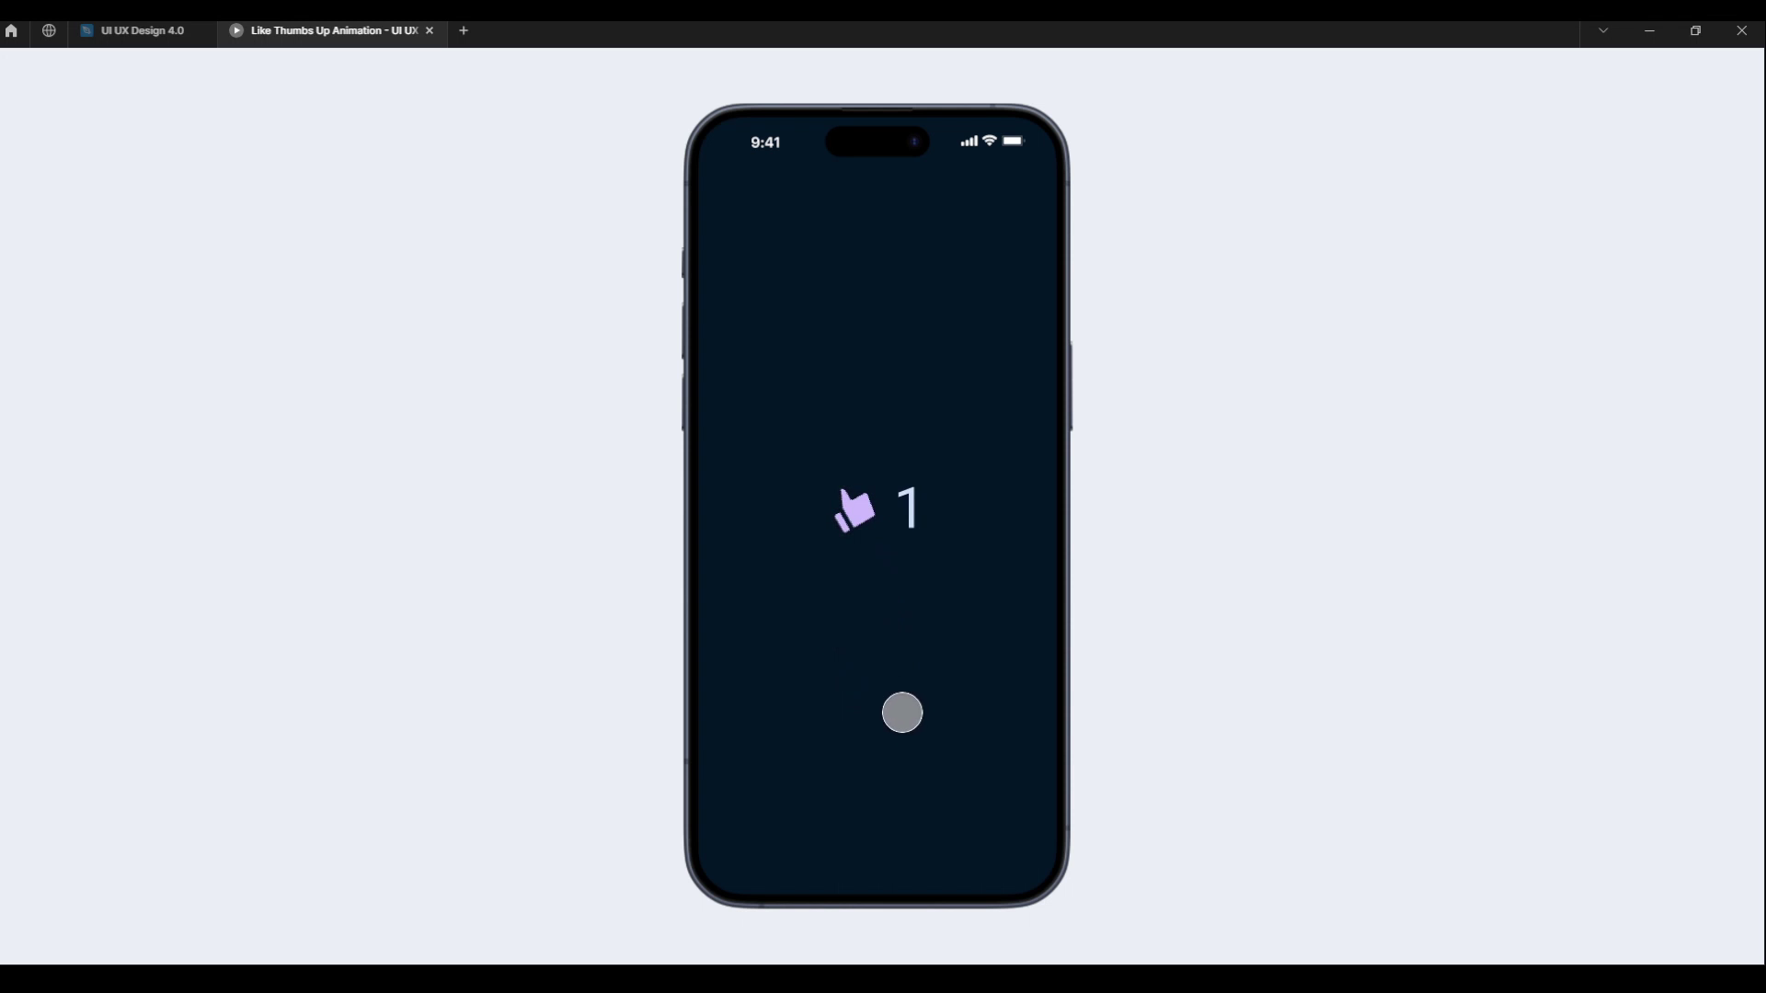